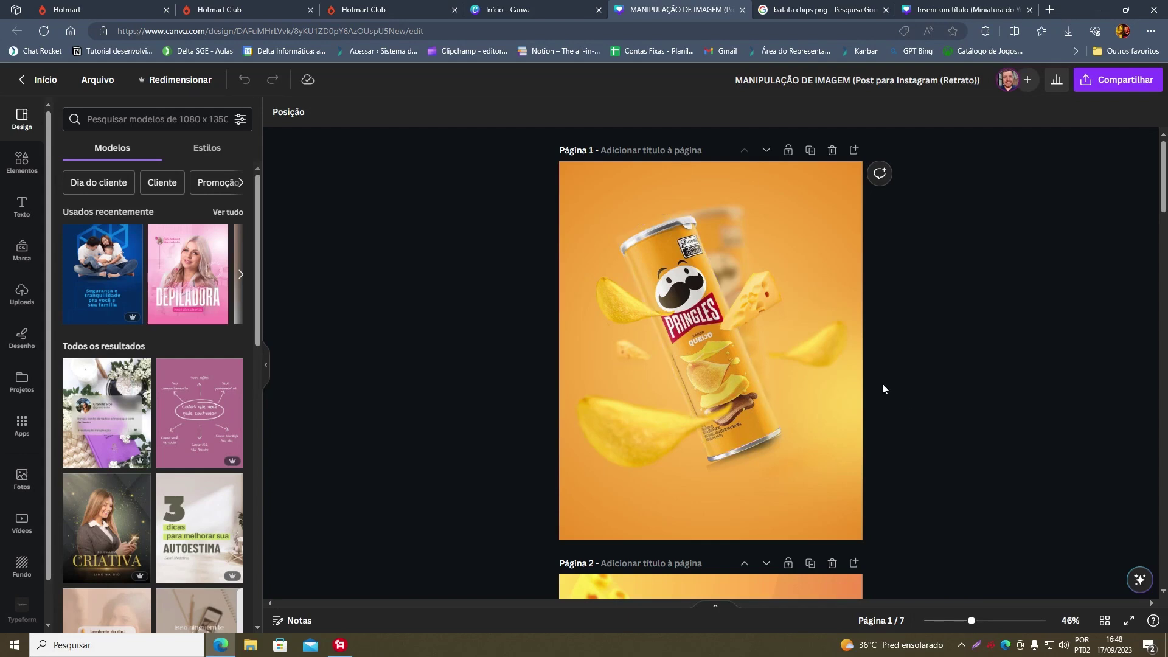
Show the layer list of page 1 from the Pringles can to examine the composition's elements.
drag(990, 521, 722, 282)
right_click(586, 193)
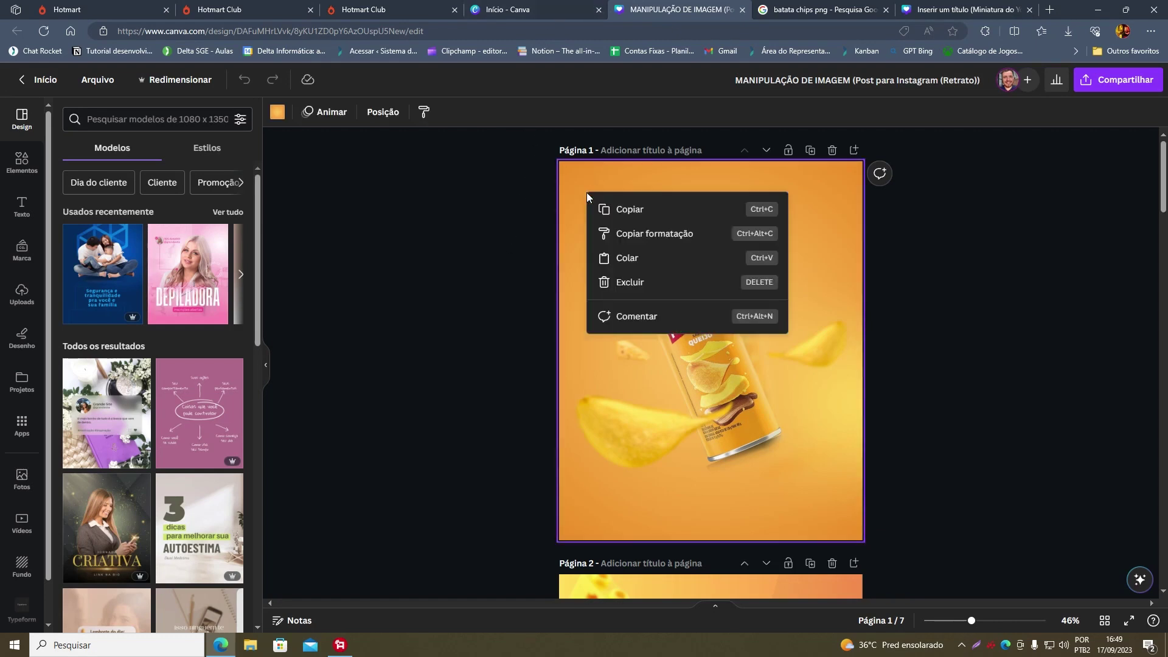
click(568, 189)
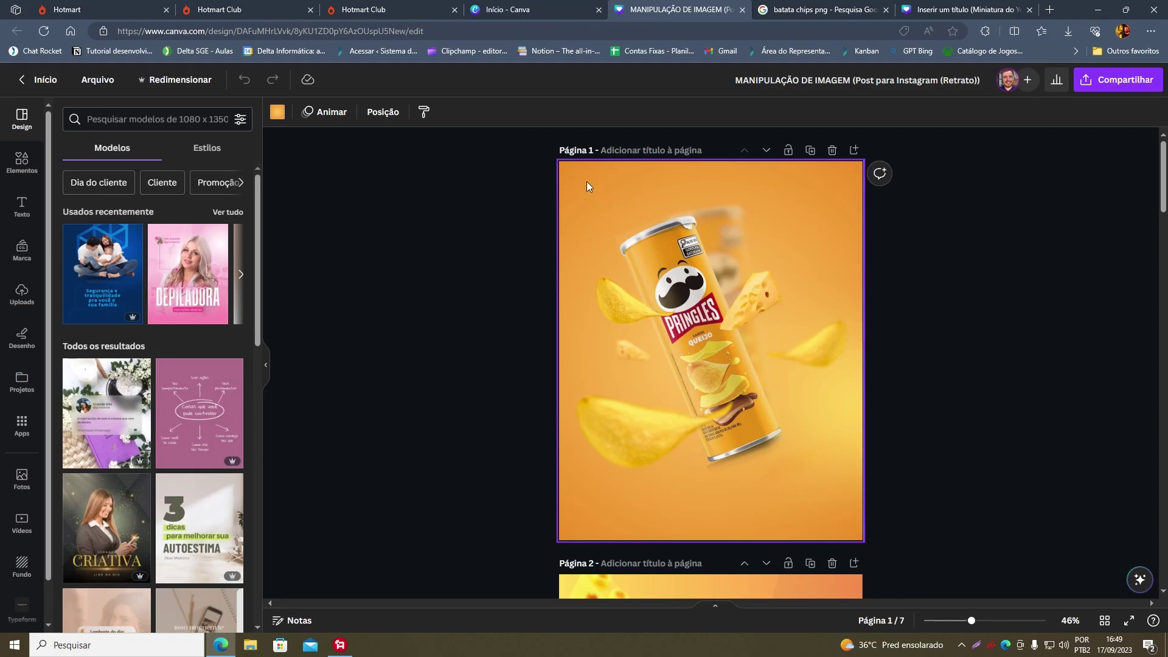
right_click(587, 181)
click(721, 405)
right_click(719, 404)
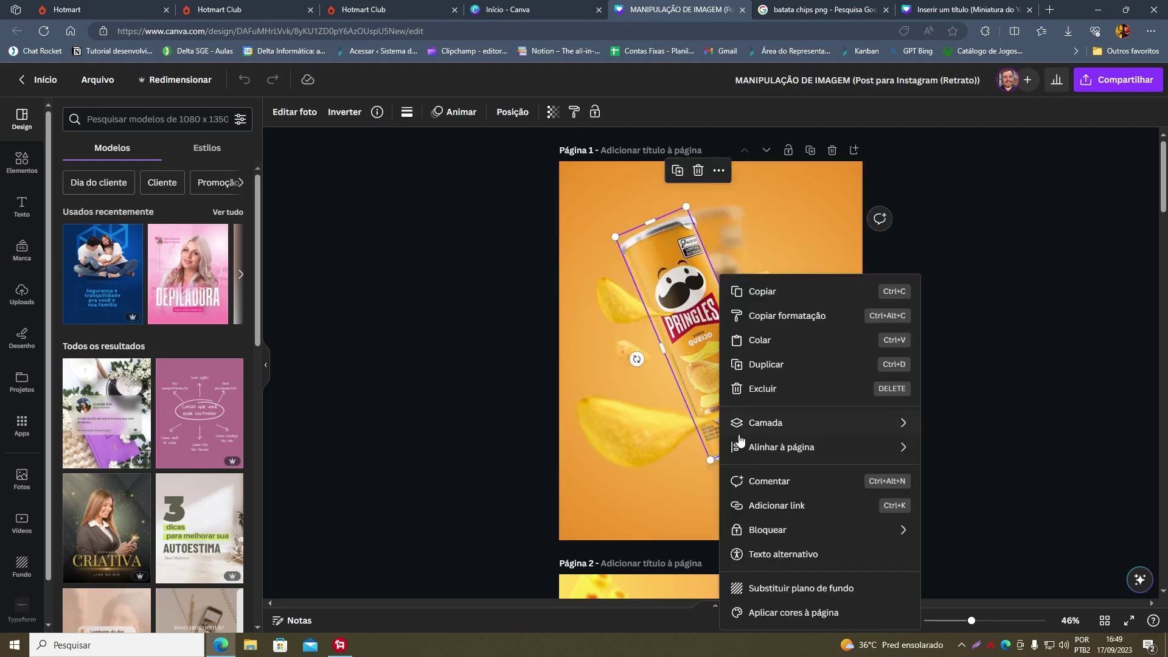
mouse_move(764, 428)
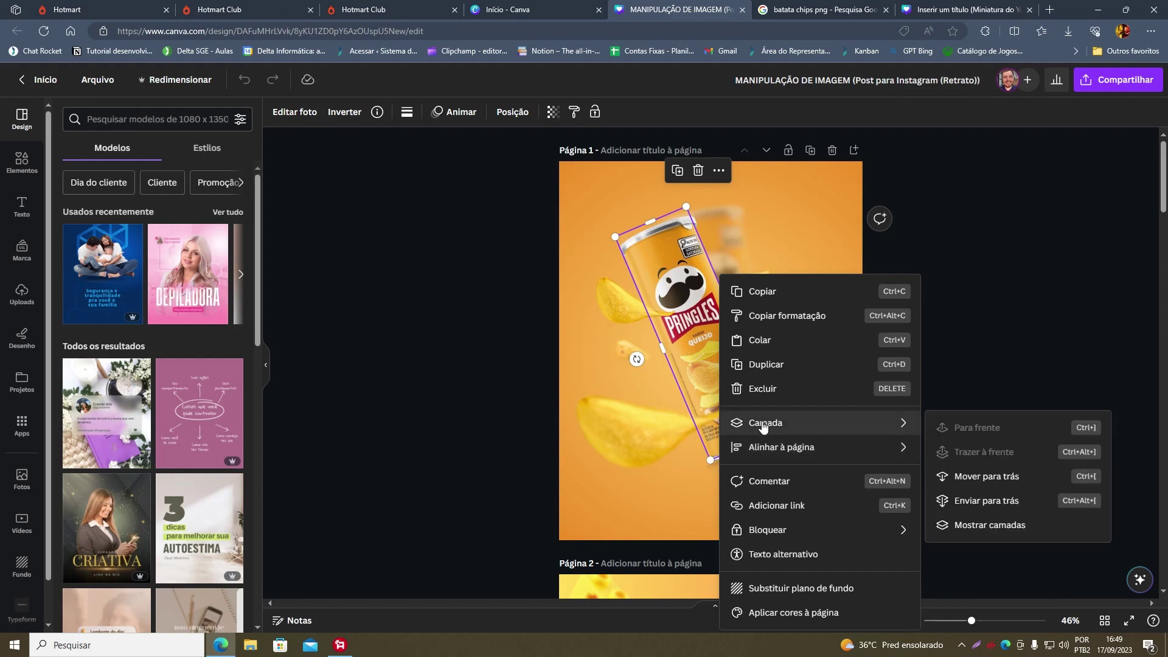
click(1015, 535)
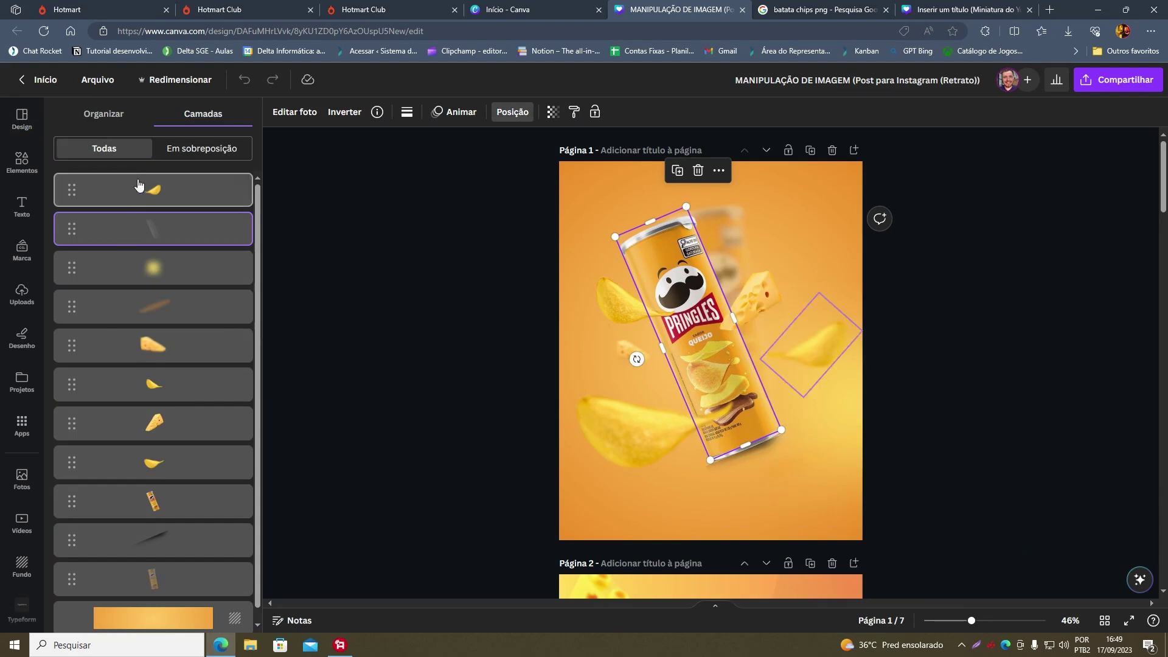
scroll(155, 462, down, 1)
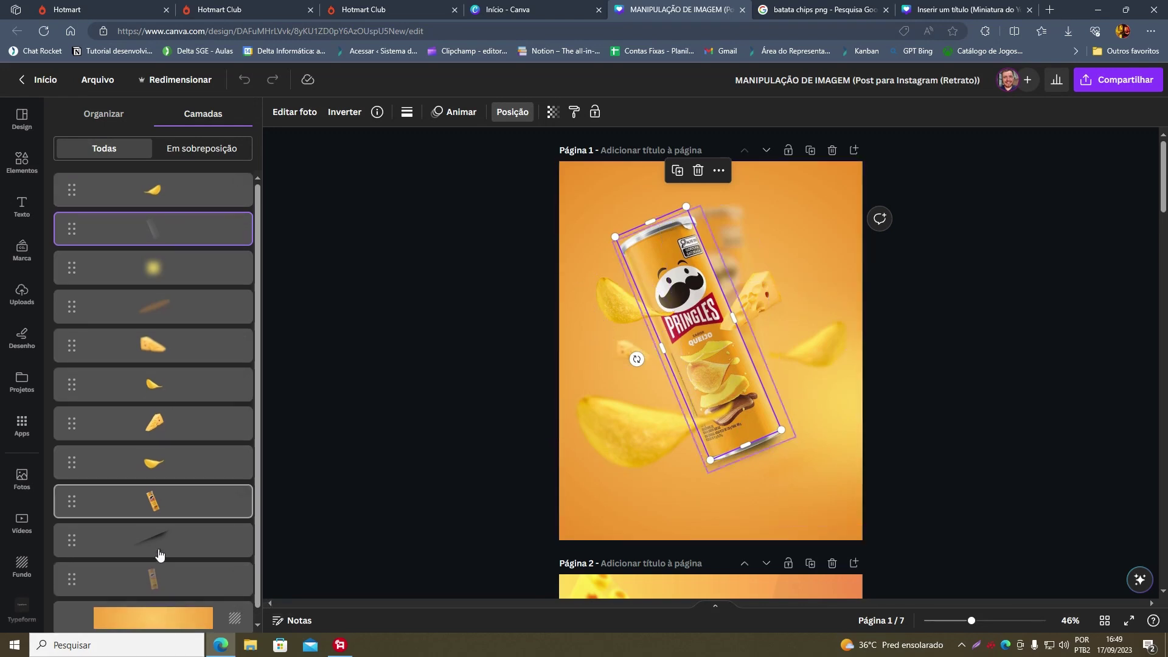
Select the background layer of page 1 and open its gradient colour settings to examine the colours and style.
click(160, 610)
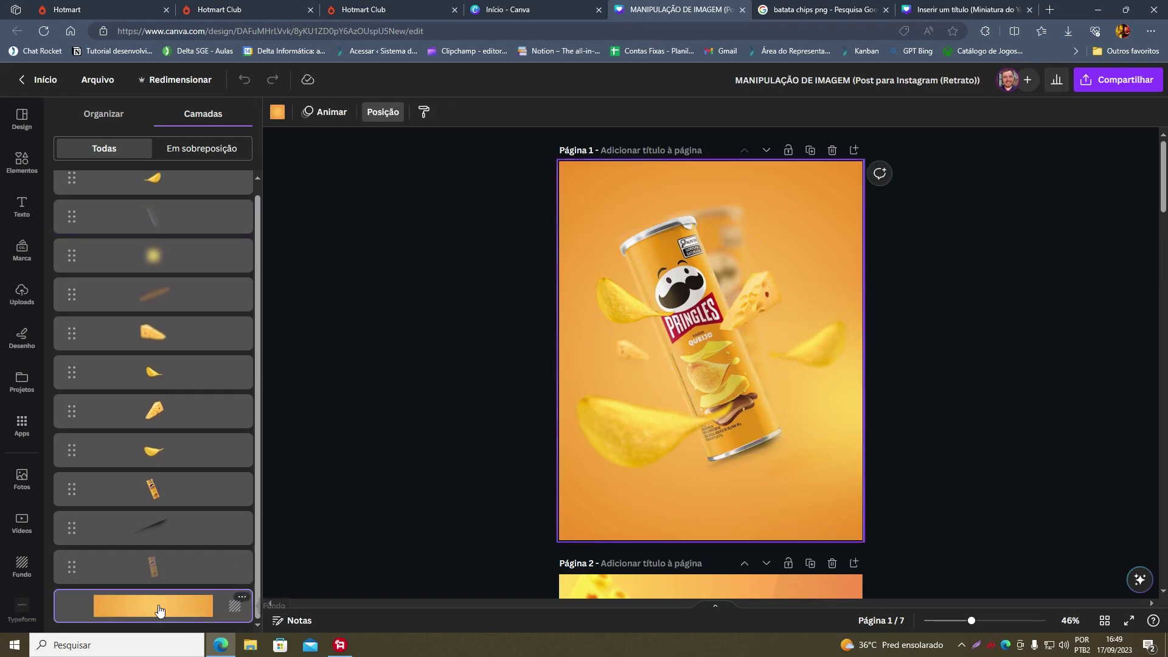
click(277, 113)
click(72, 255)
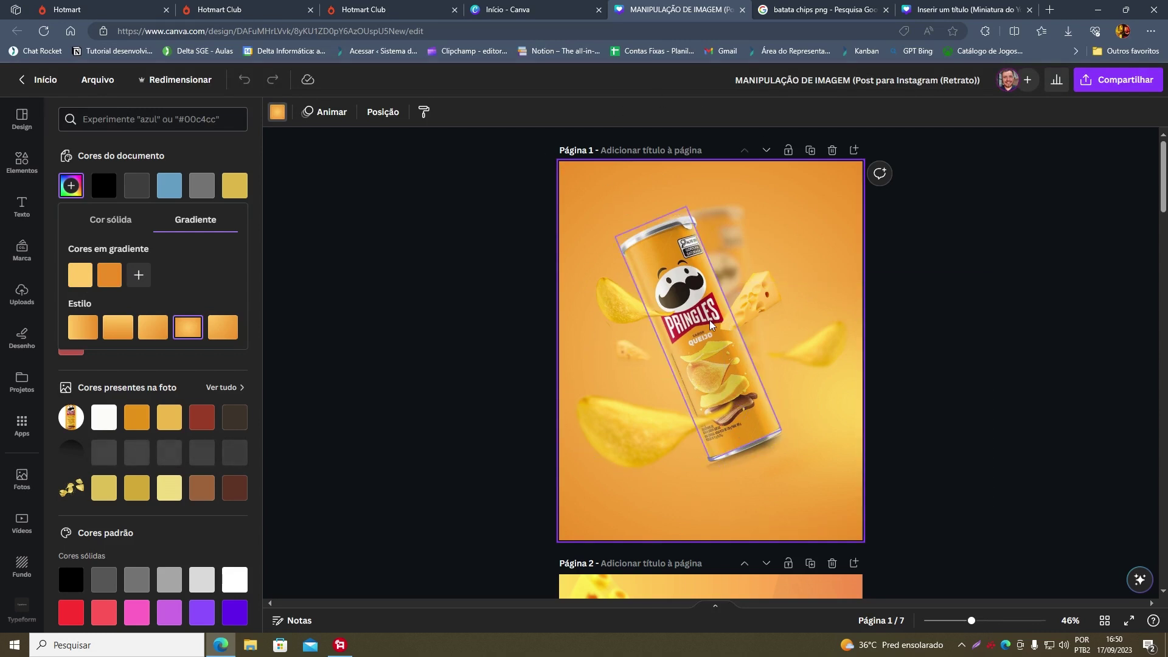
From the Canva home page, search design types for "instagram" and create a blank Post para Instagram (Retrato), 1080 × 1350 px.
mouse_move(531, 5)
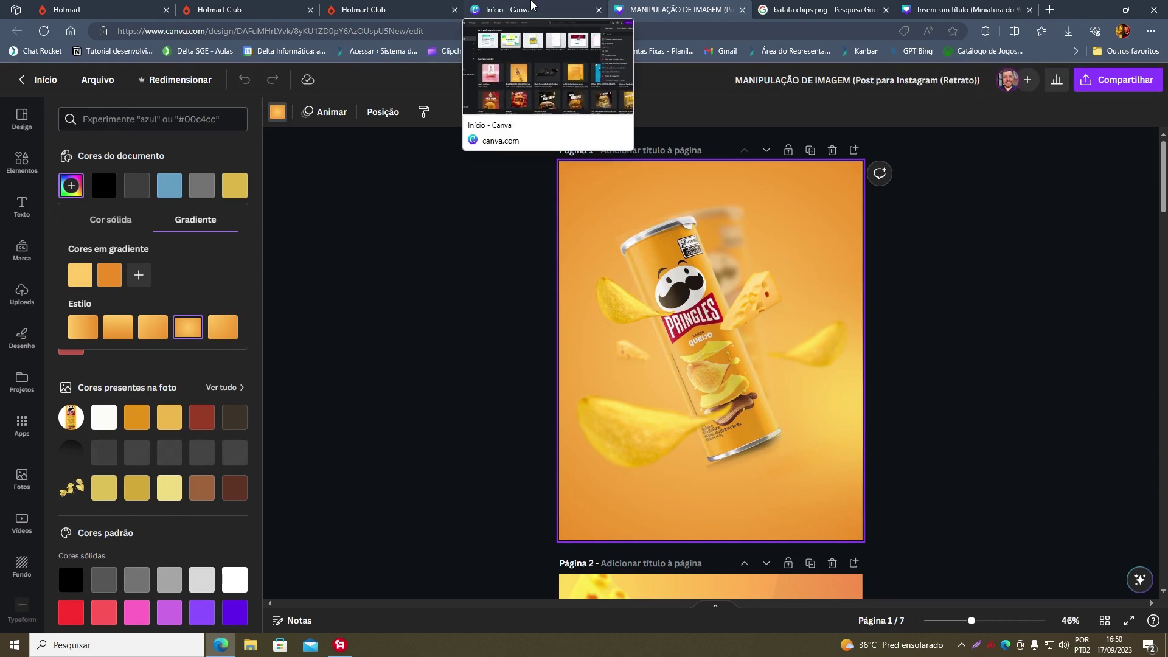
click(531, 5)
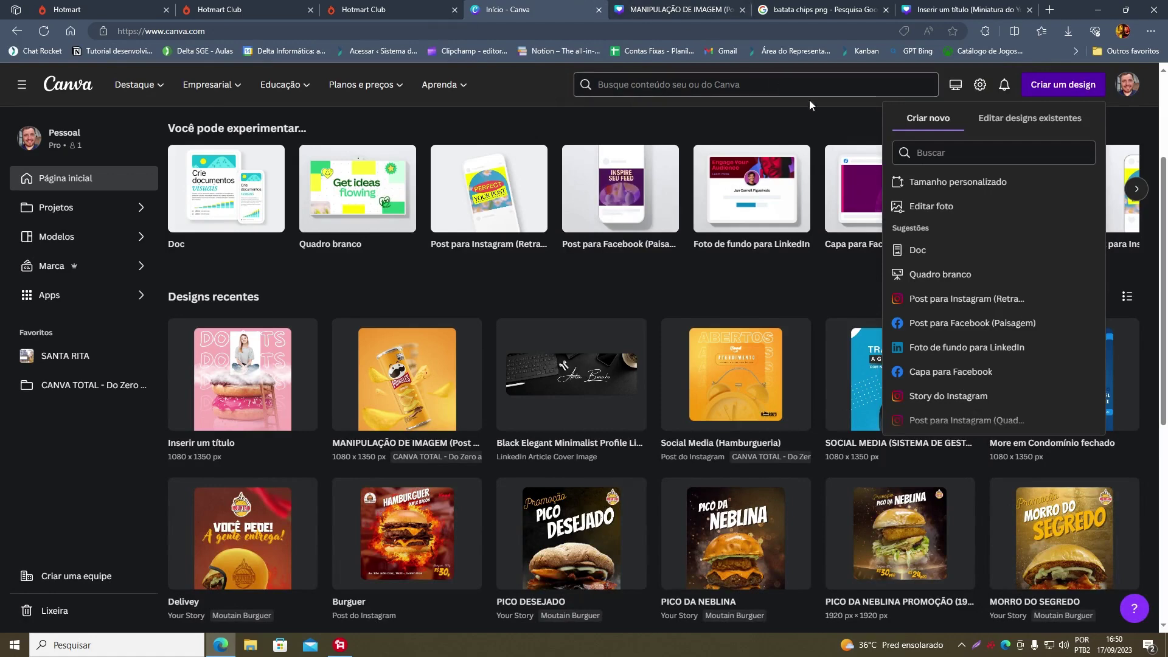
click(1064, 88)
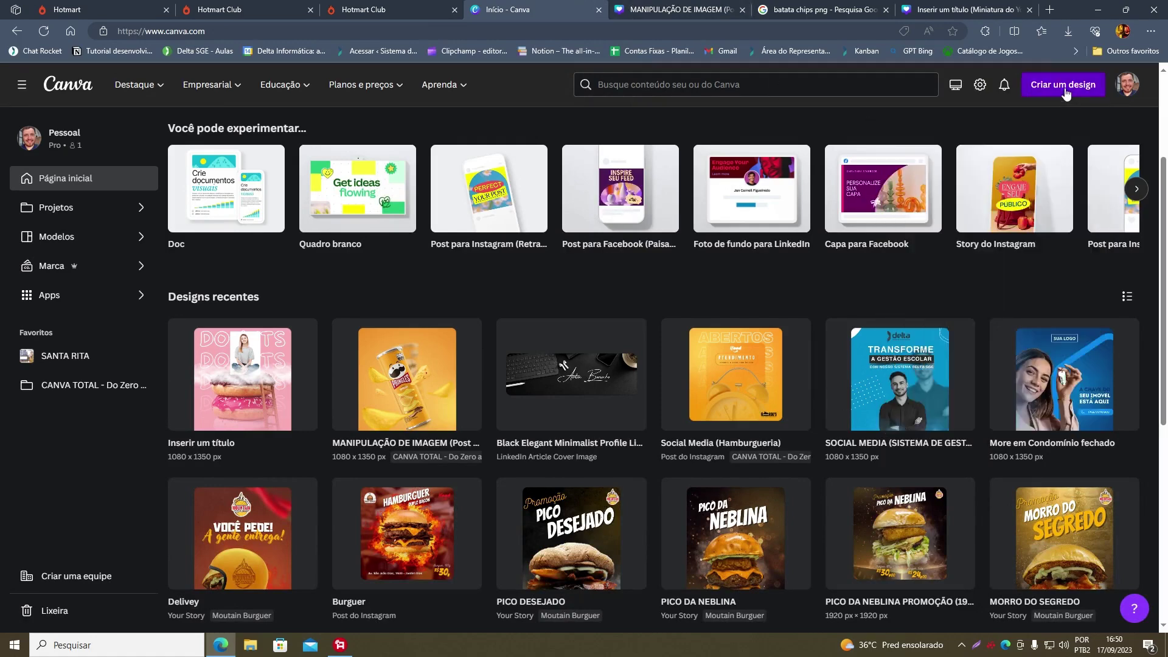
click(1064, 88)
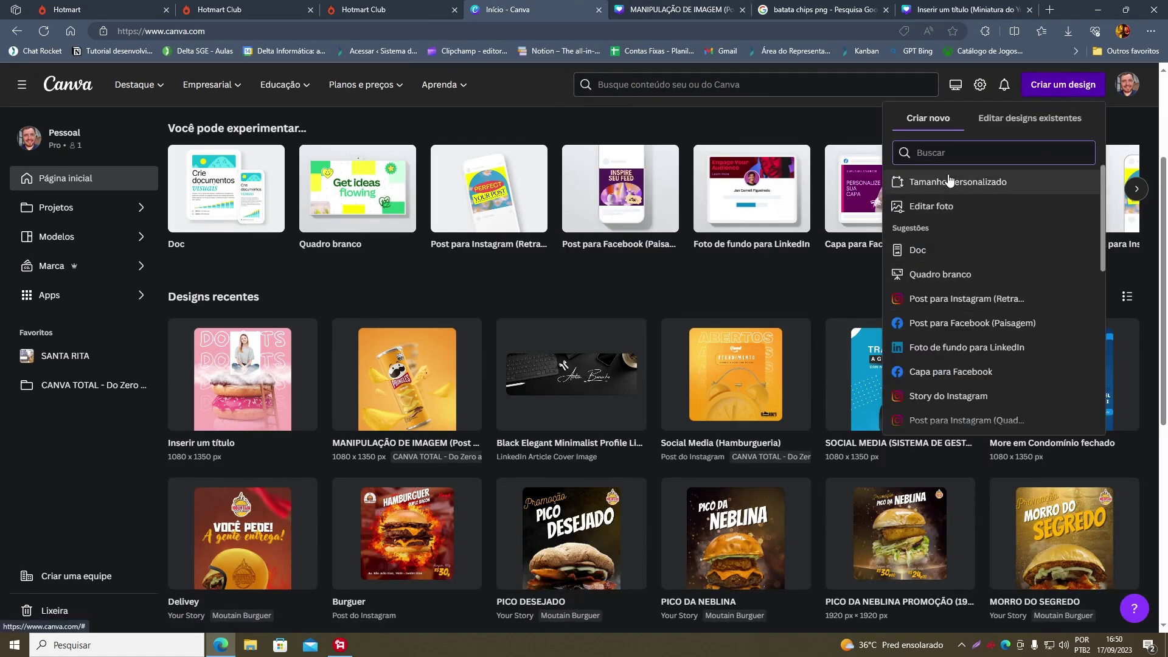
text(instagram)
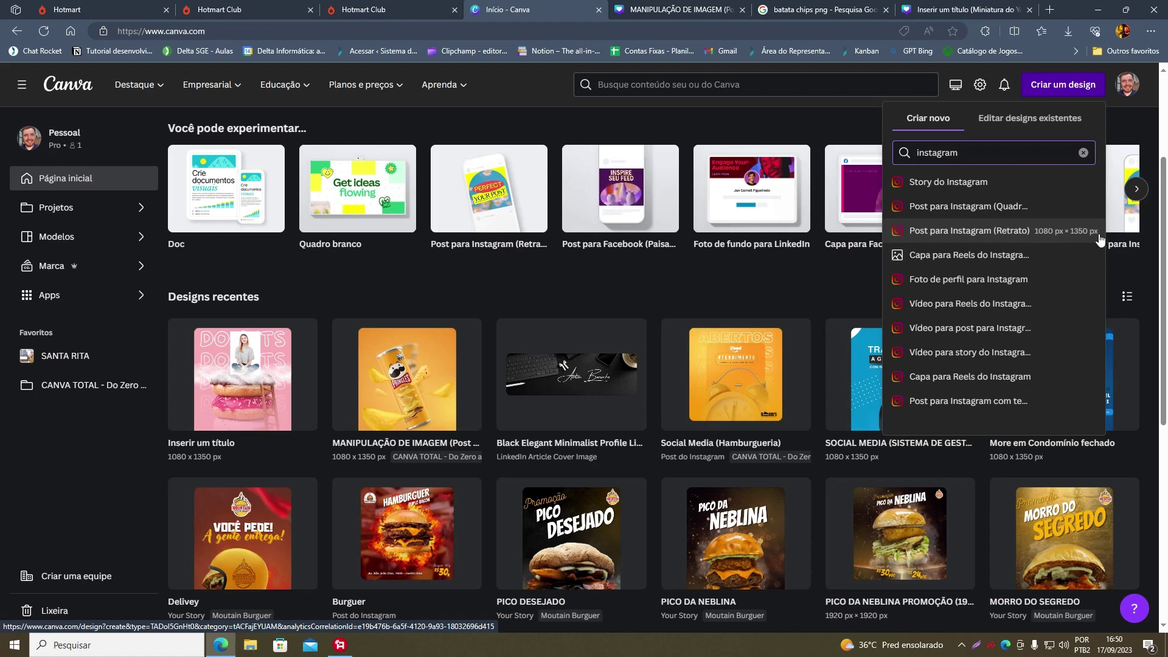
click(973, 233)
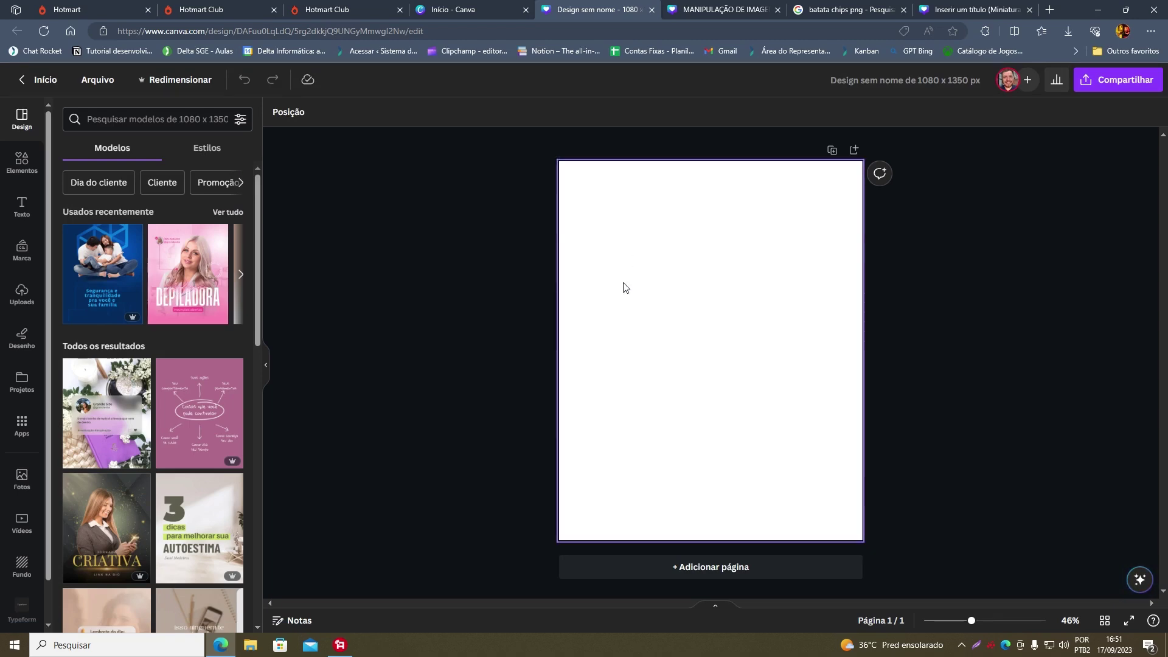
Select the blank page and change its background from a solid colour to a custom gradient.
click(722, 306)
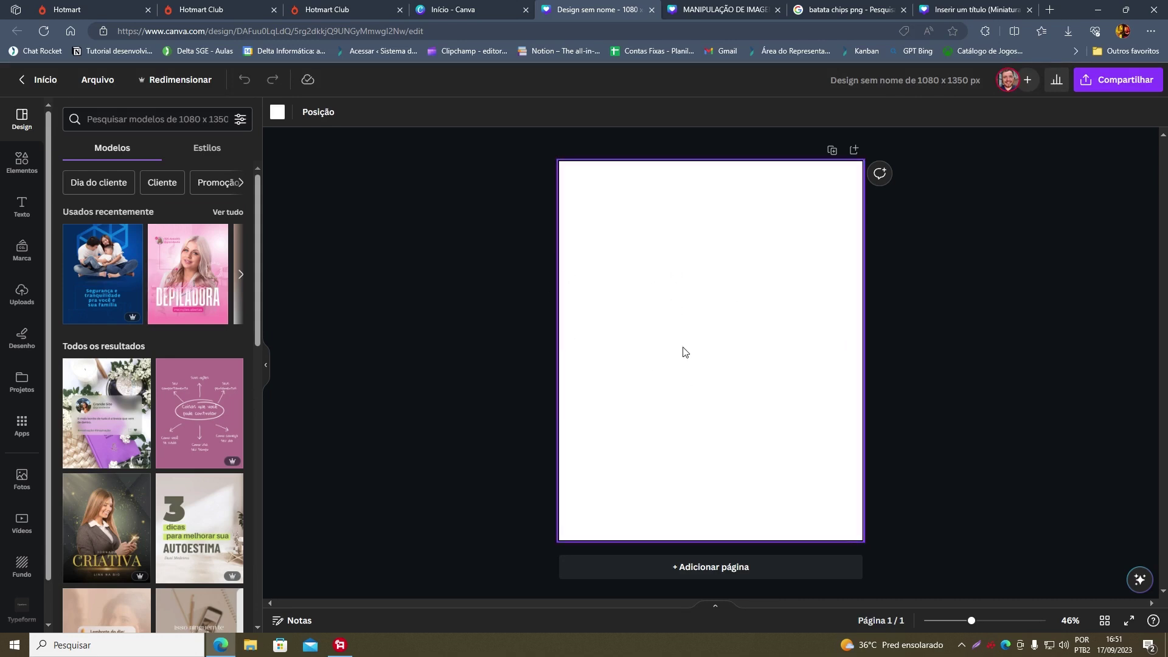
click(276, 113)
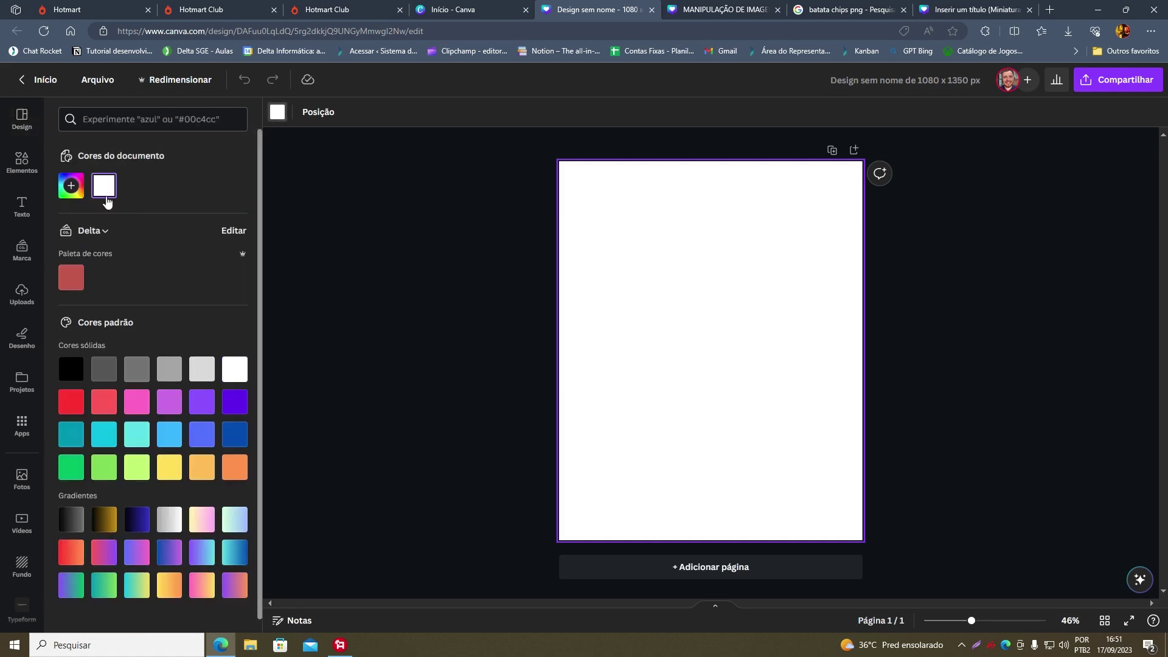
scroll(138, 423, down, 1)
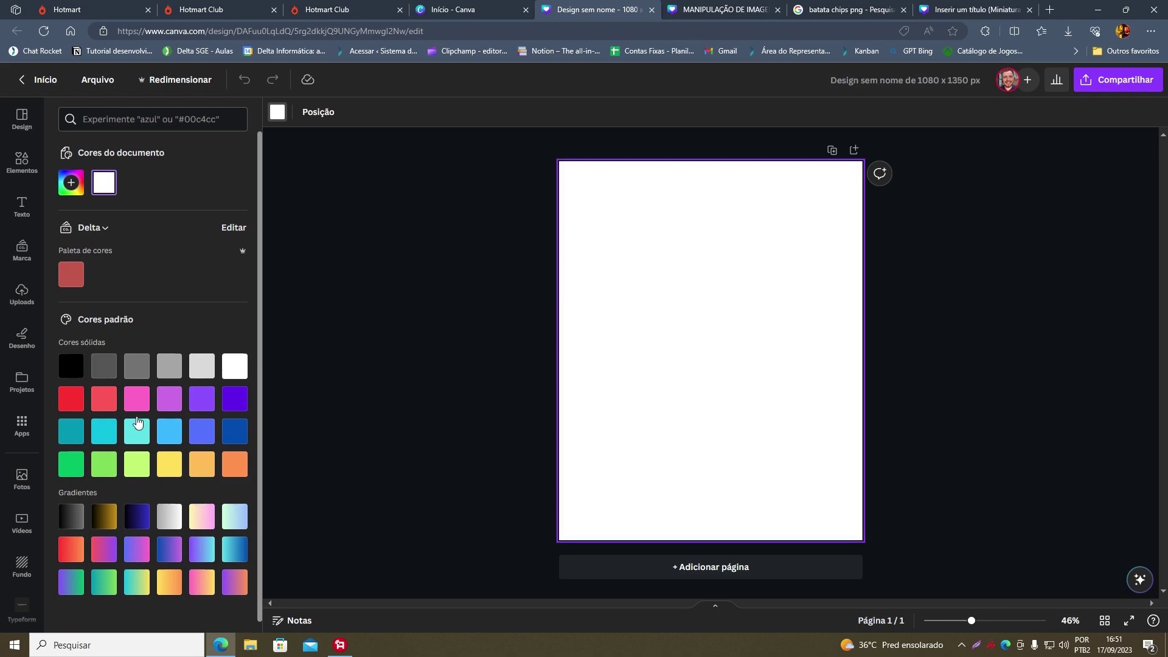
scroll(137, 423, down, 1)
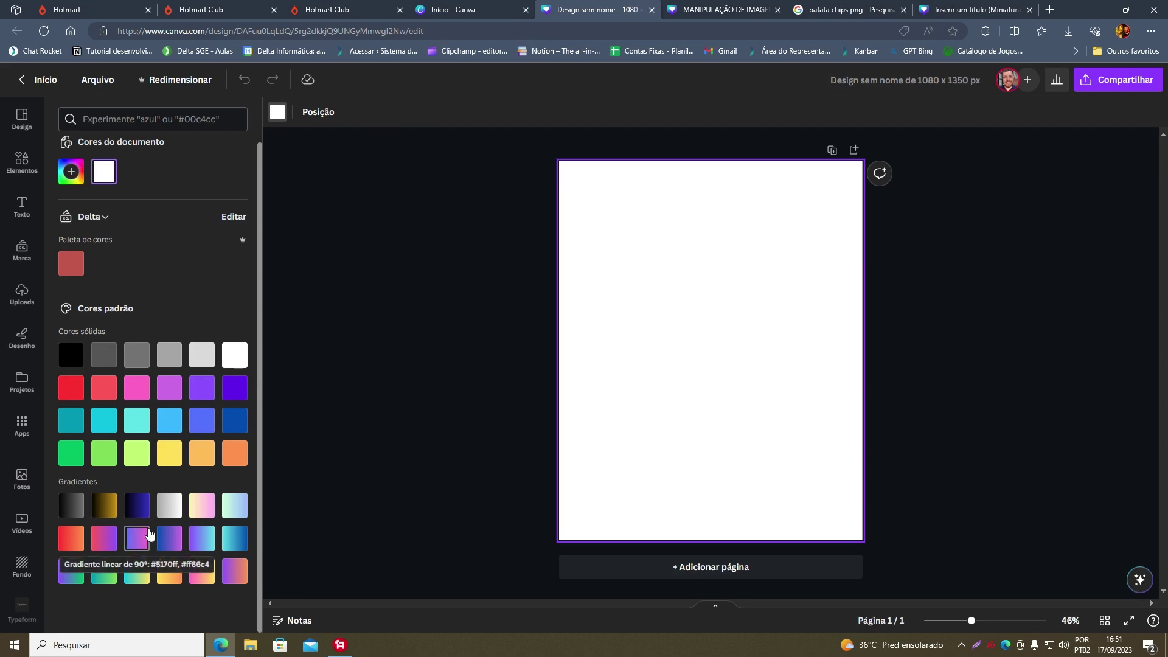
scroll(158, 462, up, 1)
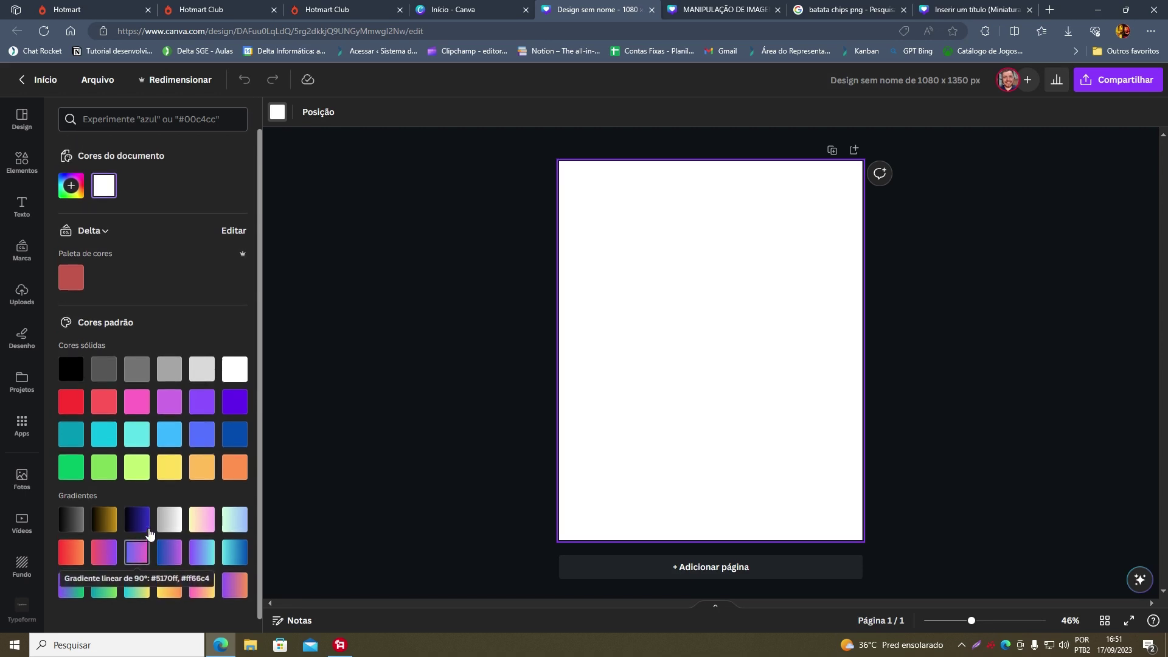
click(71, 186)
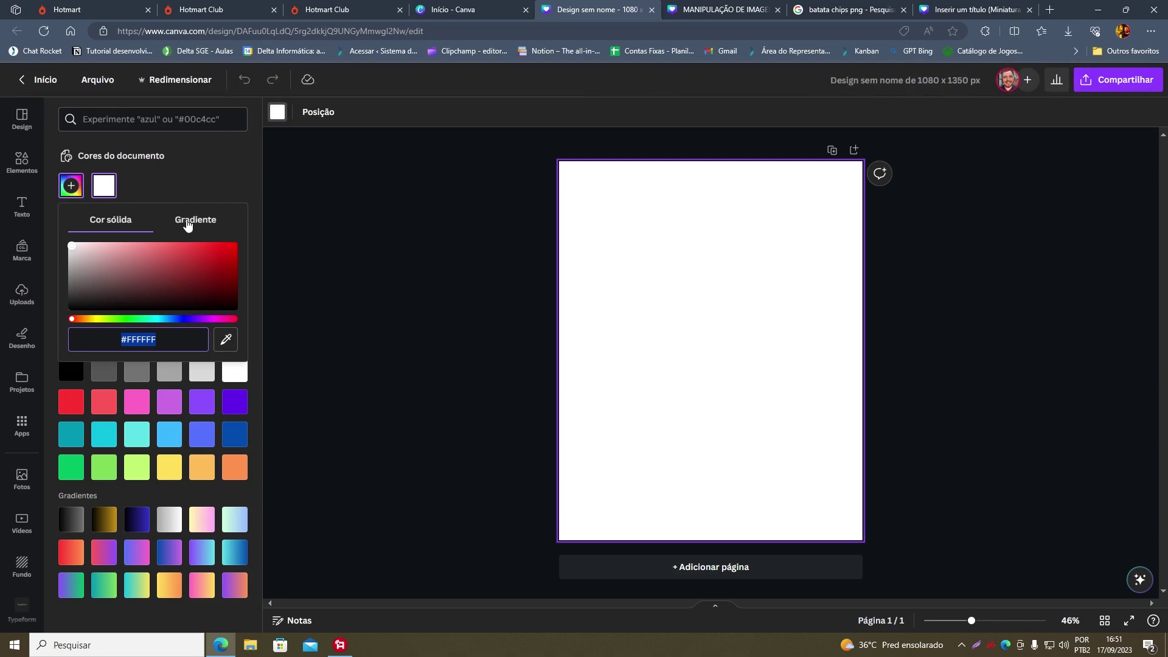
click(190, 224)
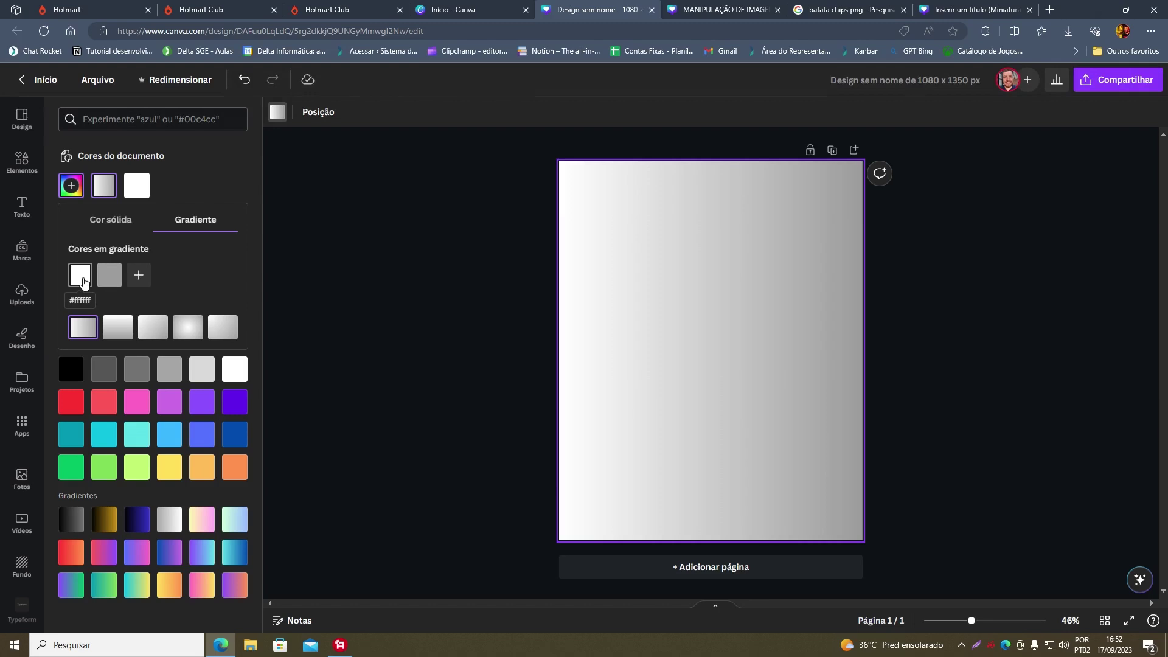
Set the first colour of the background gradient to yellow #FFE70F.
click(81, 279)
click(104, 379)
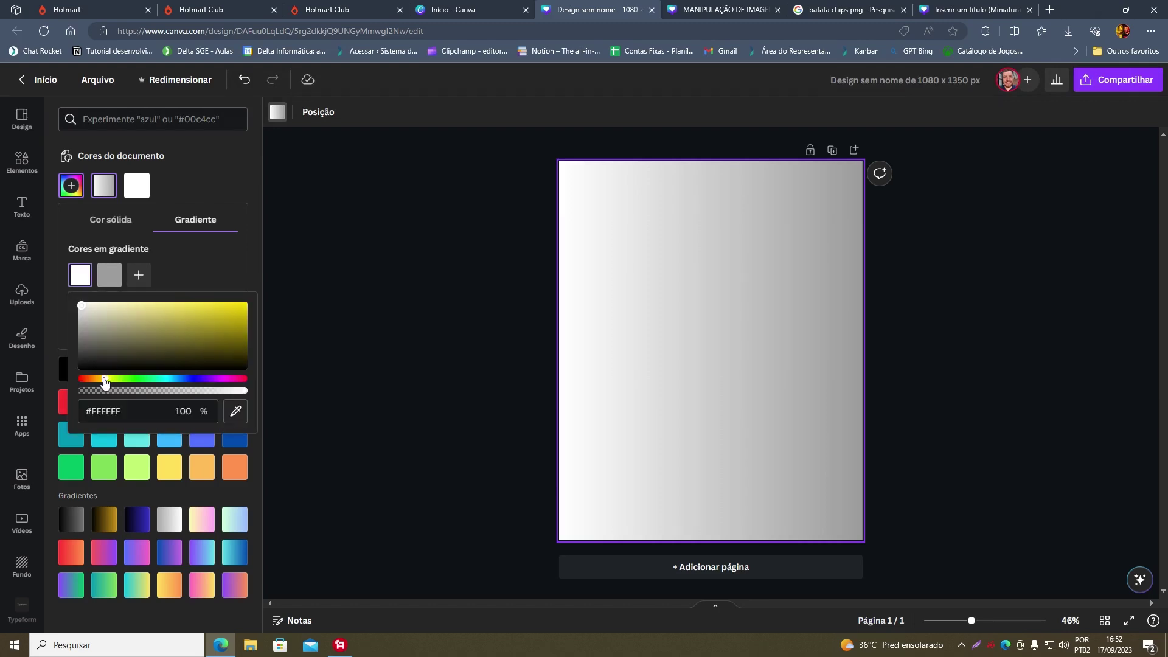
click(232, 306)
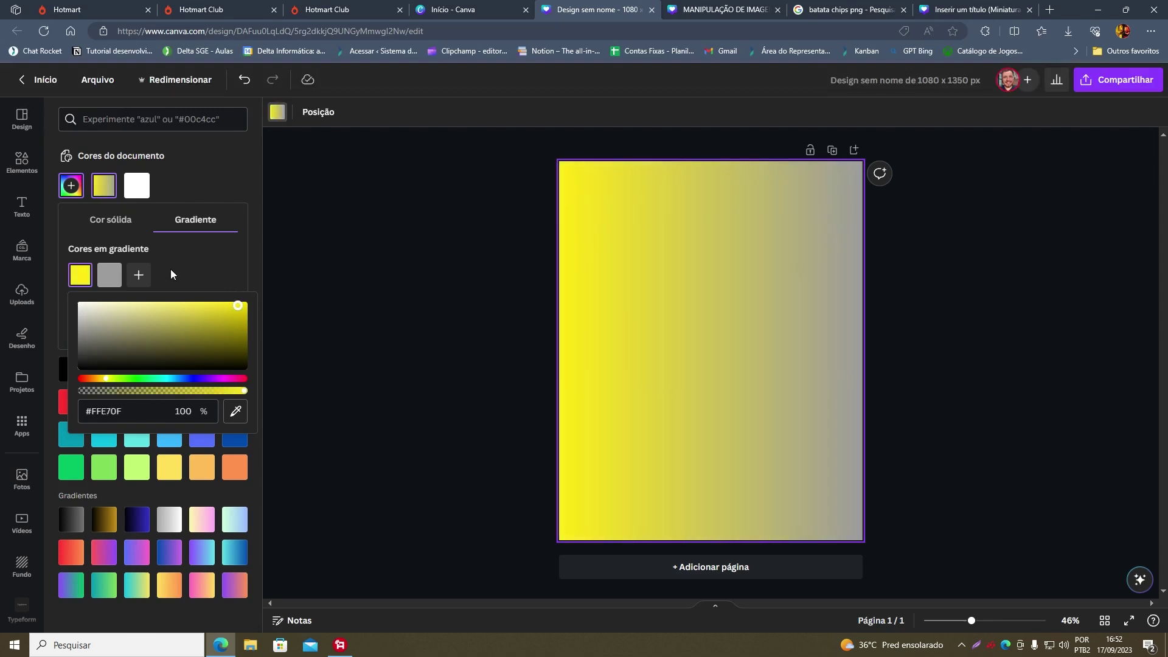
Set the second colour of the background gradient to orange #FF7A00.
click(109, 275)
drag(130, 380, 123, 378)
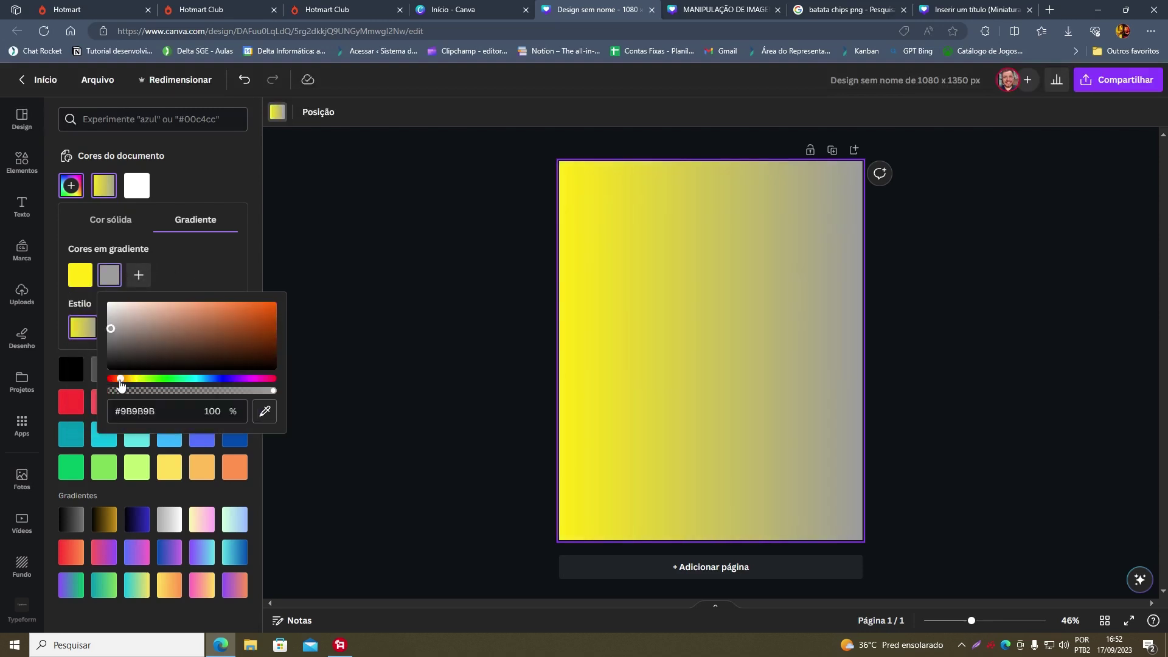
click(237, 309)
drag(268, 303, 281, 293)
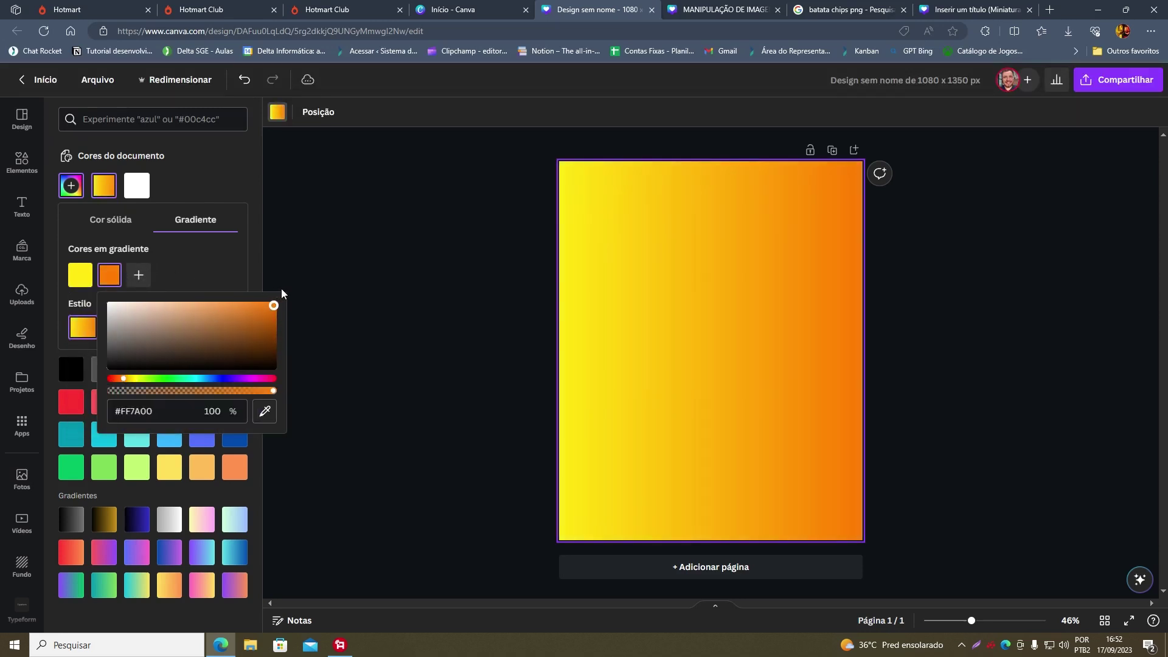
click(190, 281)
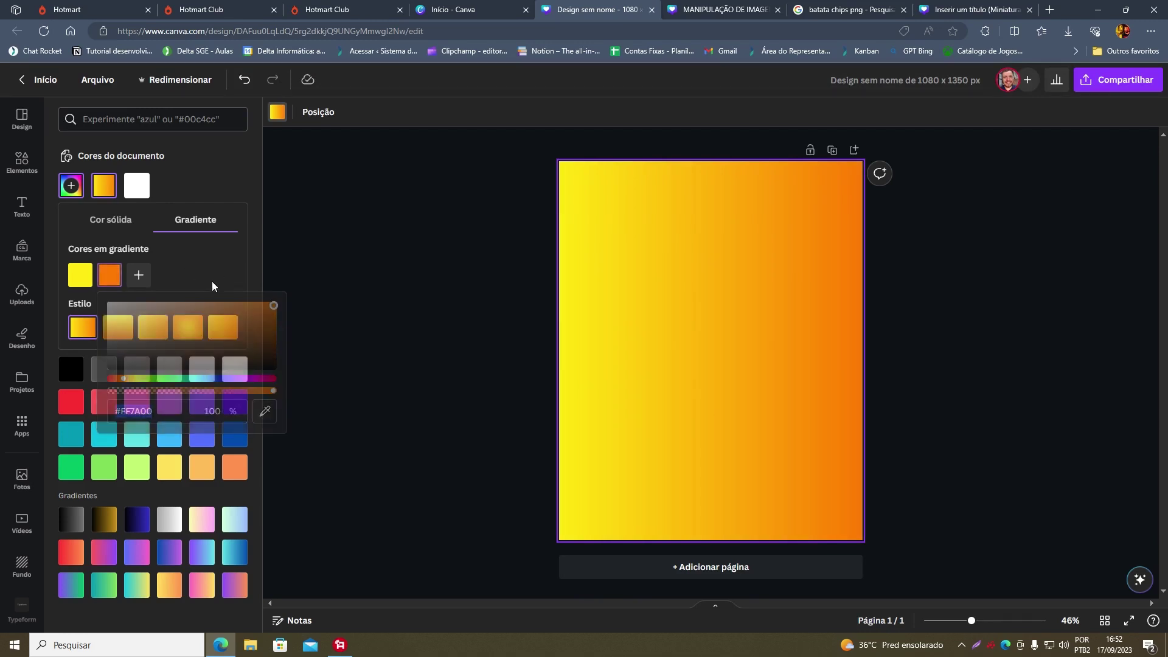
Check the gradient of the Pringles reference design, and set the new design's background gradient style to circular, centred at 50% 50%.
click(724, 9)
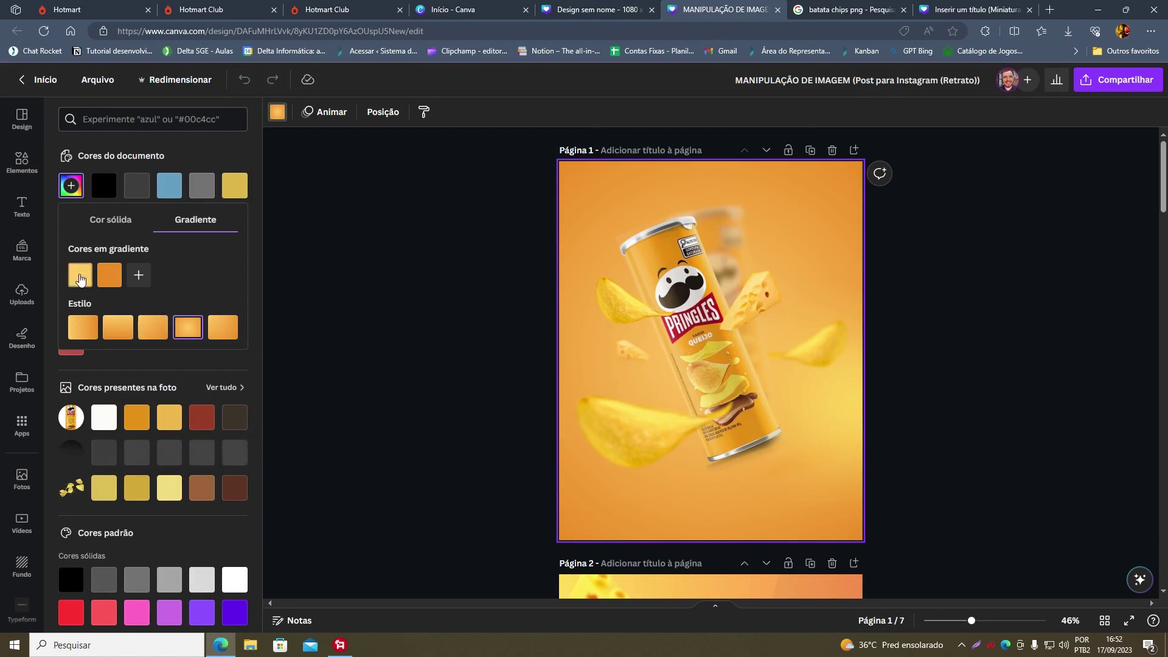
key(ctrl+shift+Tab)
key(ctrl+Tab)
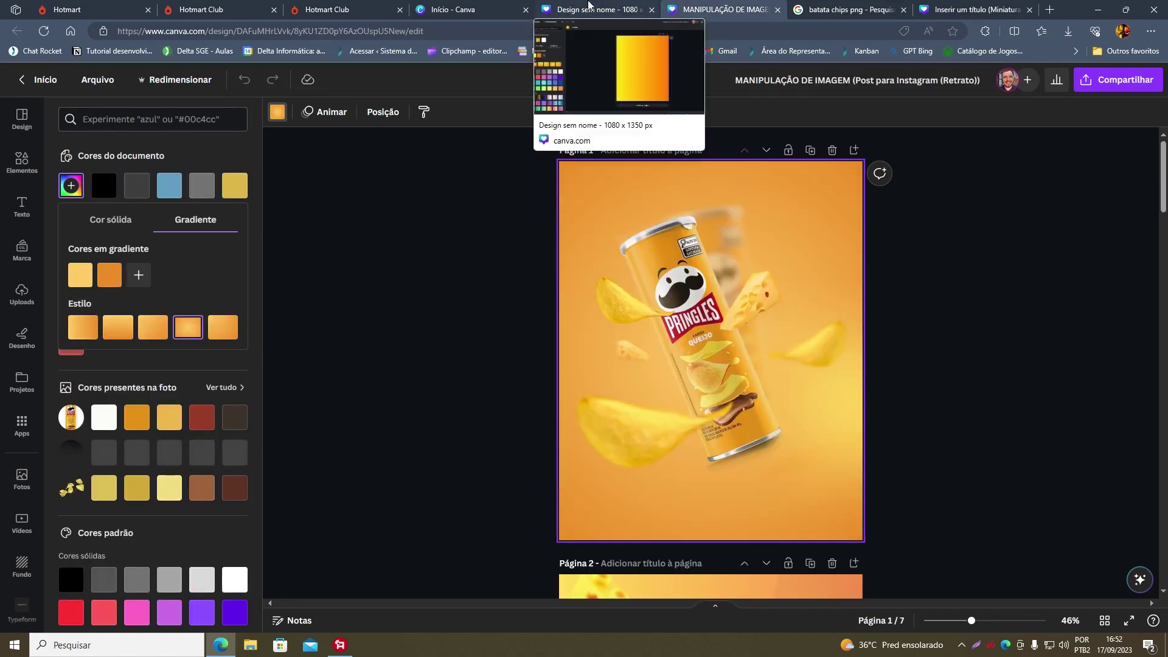
click(588, 7)
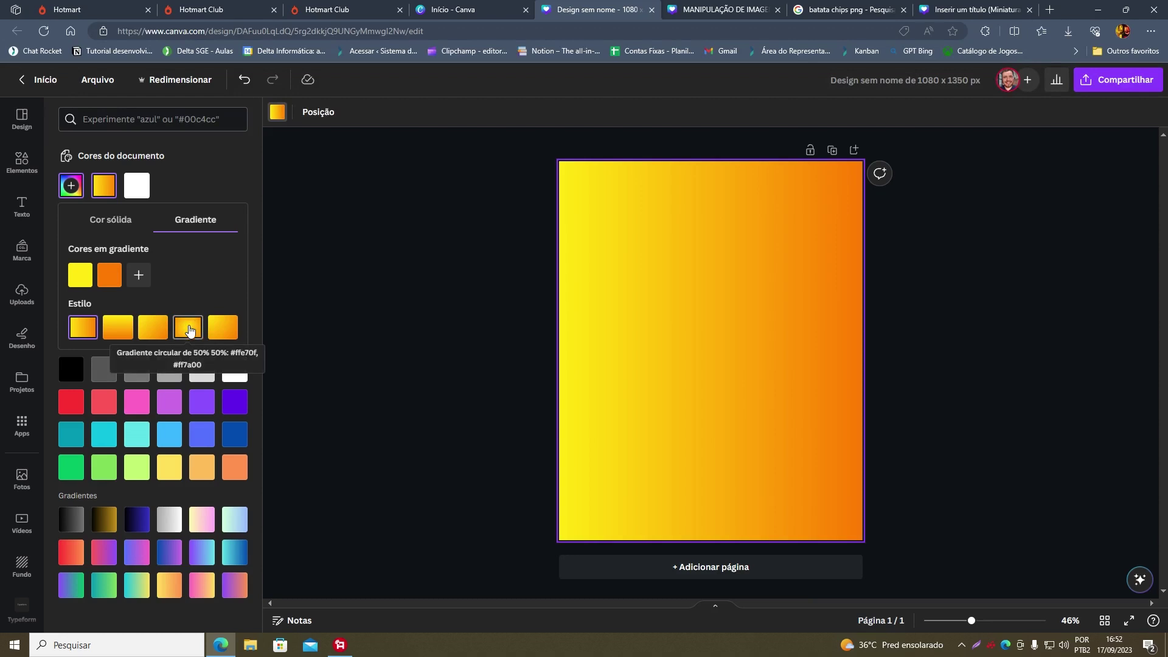
click(189, 330)
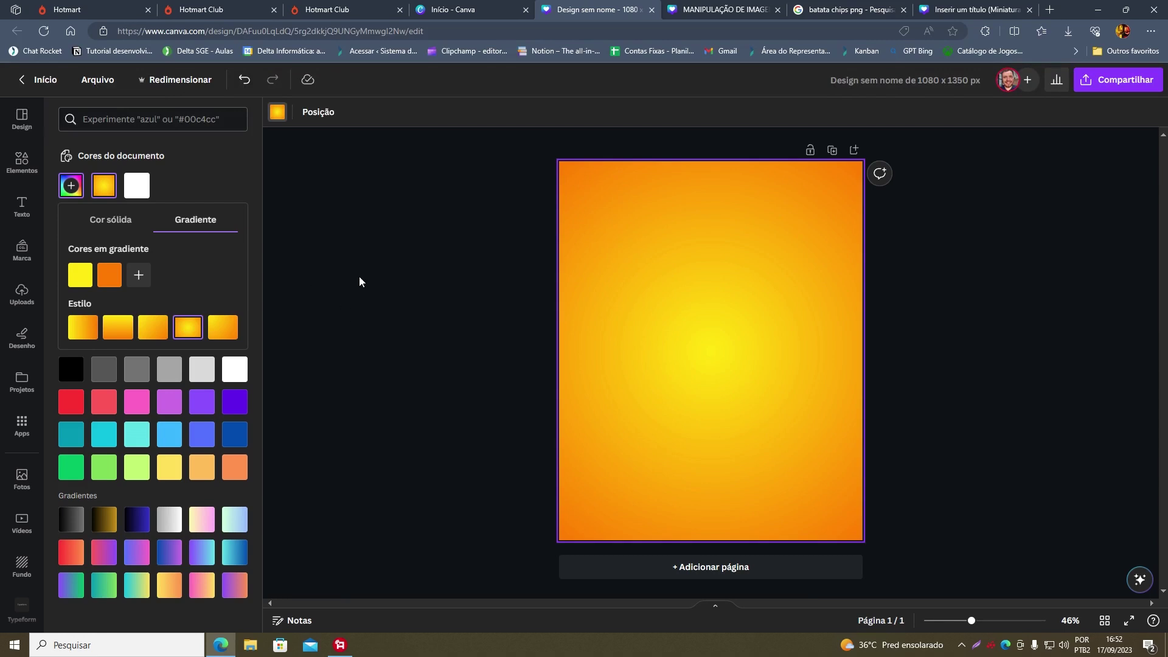
Copy the first gradient colour, #FFCA64, from the Pringles reference background and apply it as the new background's first gradient colour.
click(702, 6)
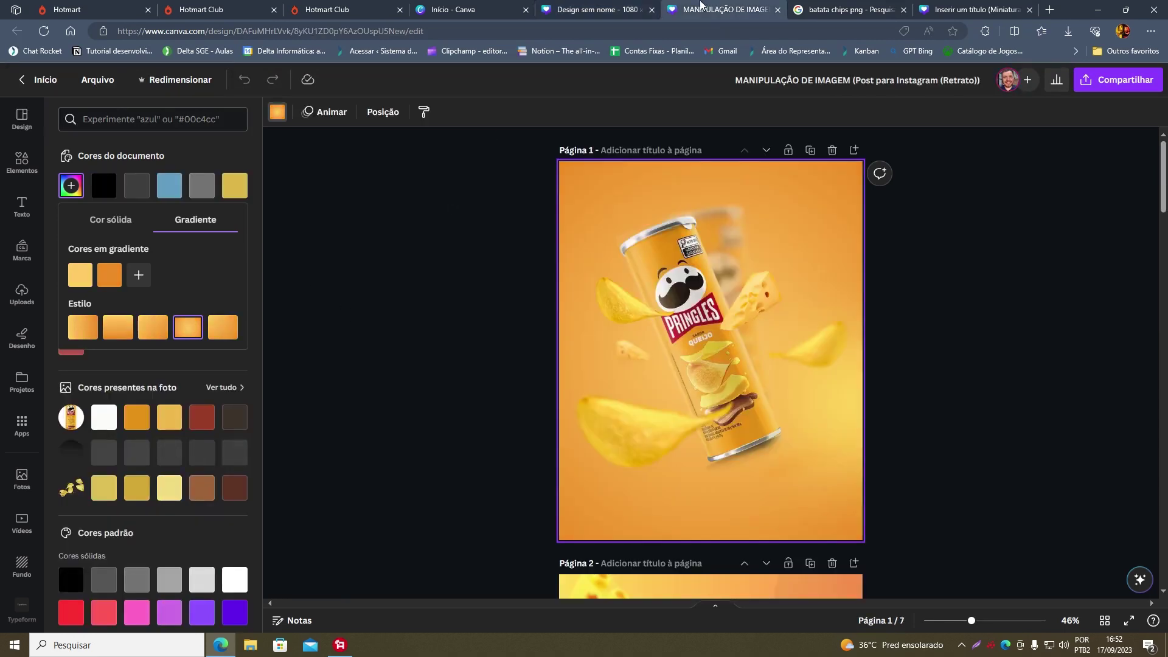
click(80, 274)
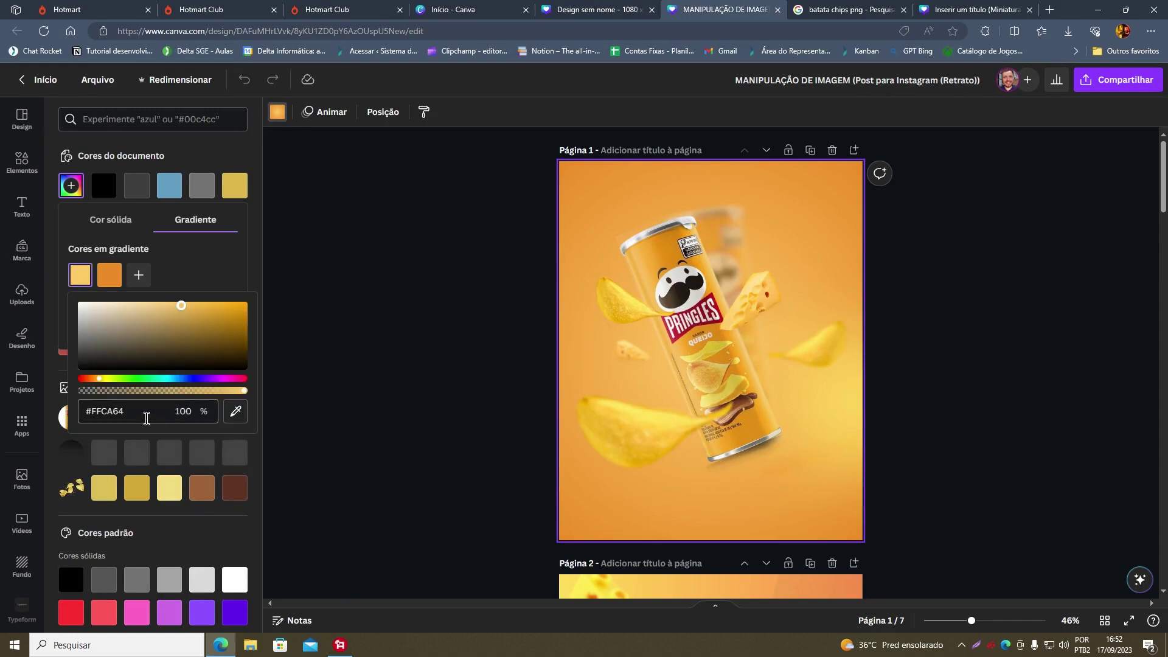
click(129, 417)
key(ctrl+c)
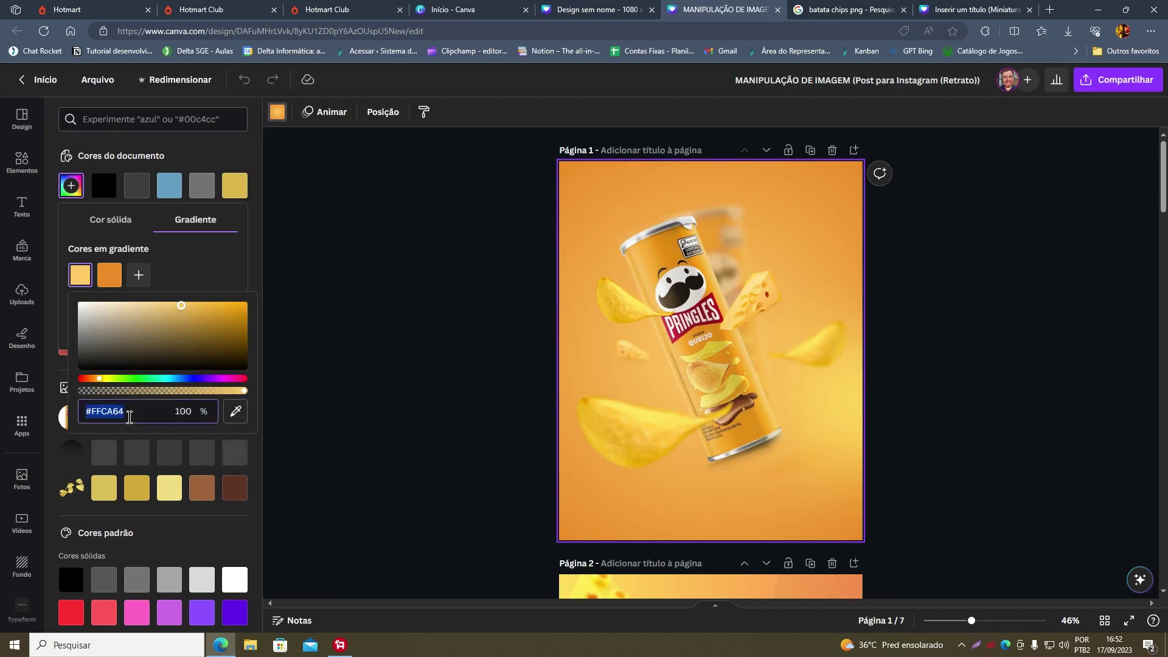
click(596, 9)
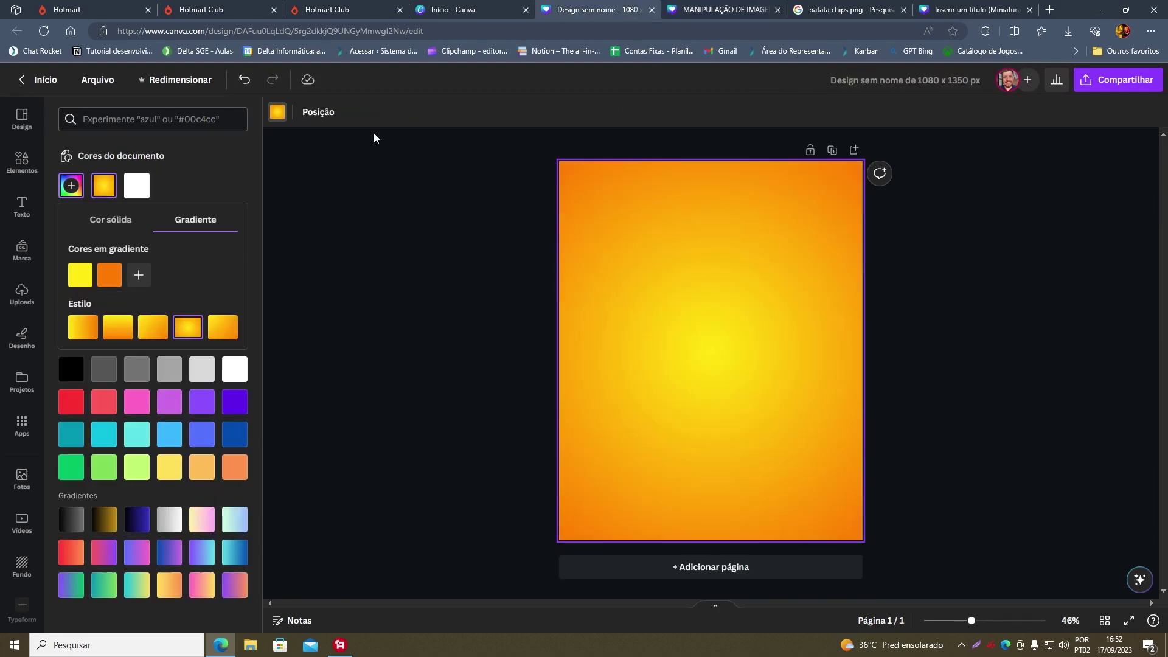
click(80, 275)
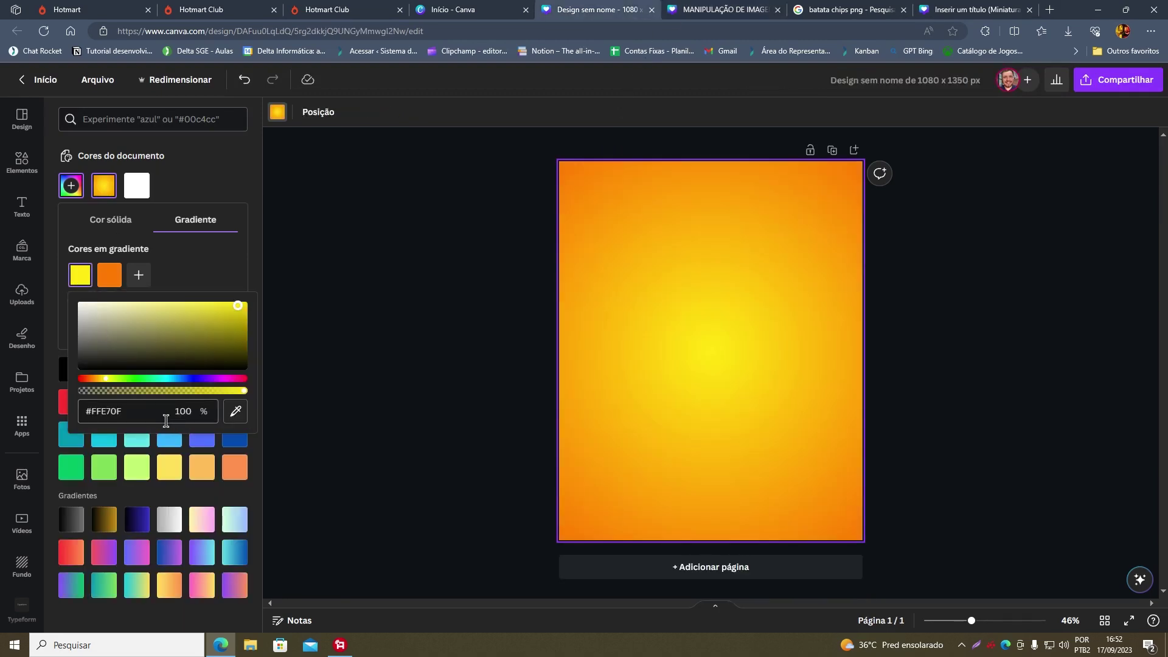
click(161, 417)
key(ctrl+v)
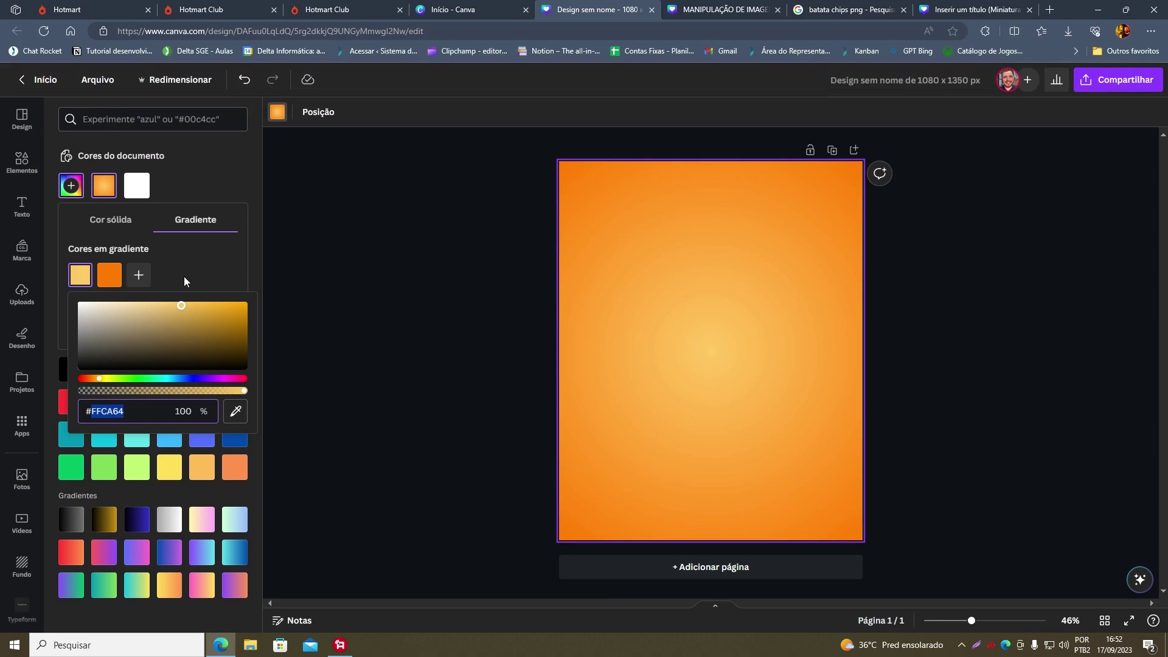
Copy the second gradient colour, #EB8C25, from the reference background and apply it as the new background's second gradient colour.
click(698, 7)
click(110, 274)
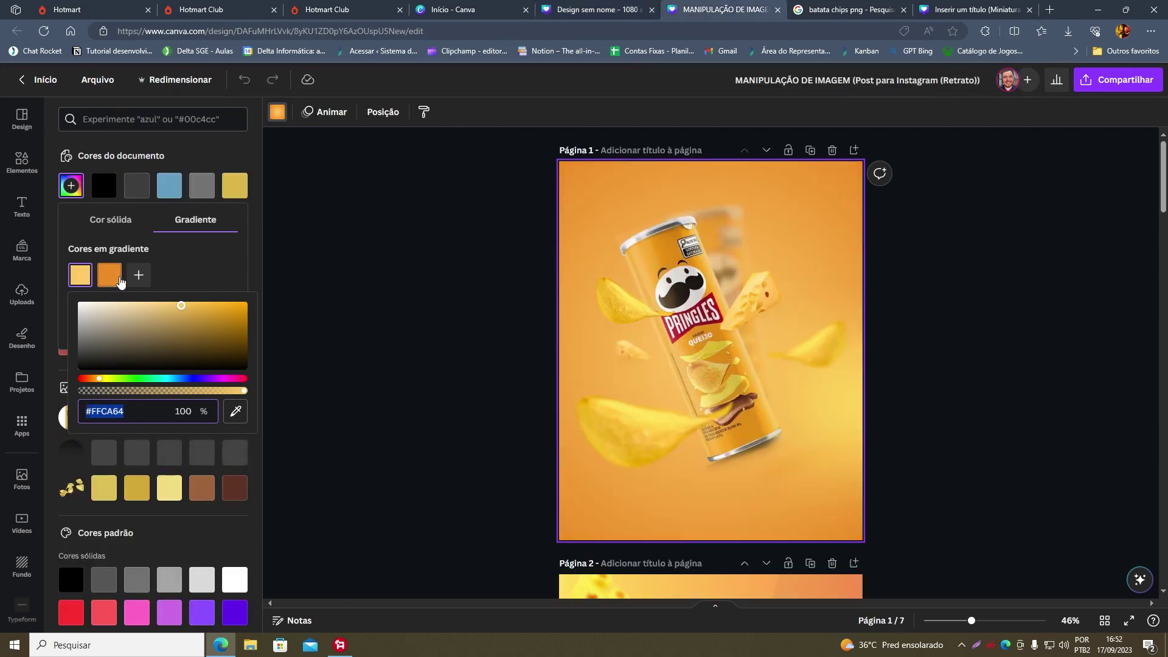
click(174, 420)
key(ctrl+c)
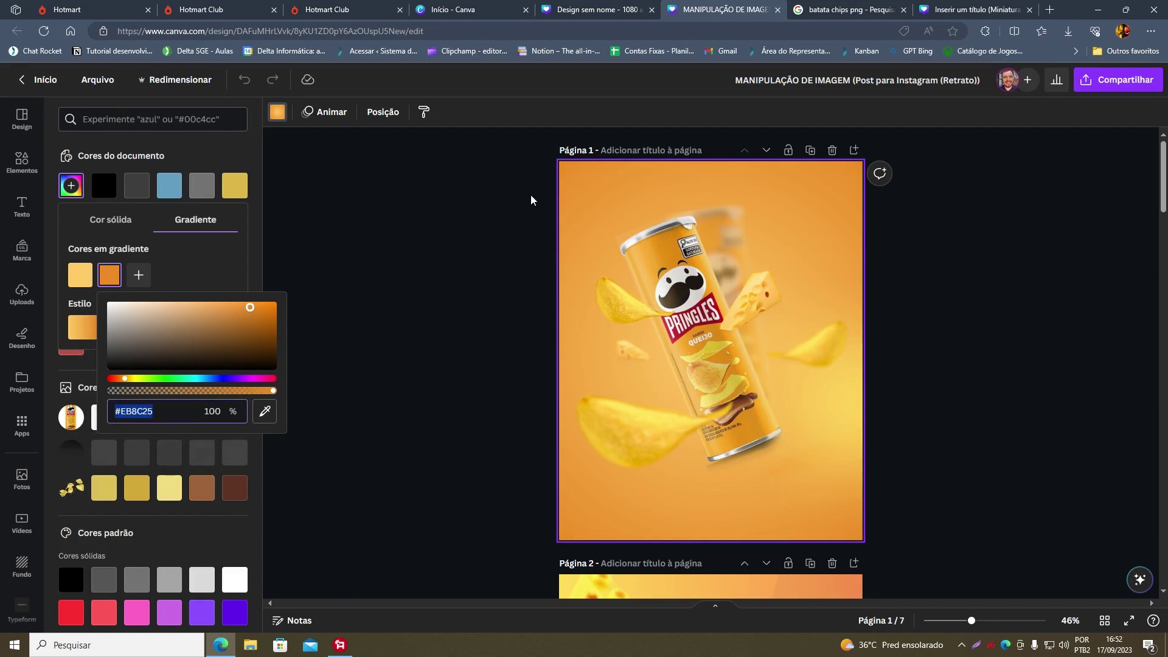
click(570, 7)
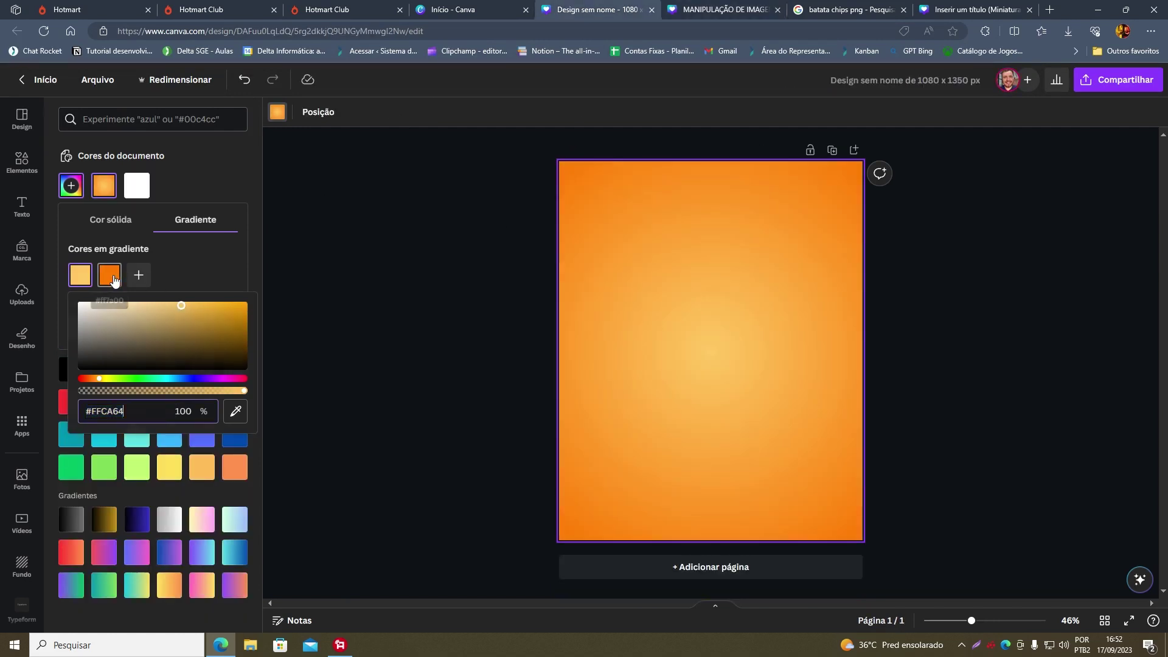
click(110, 274)
click(164, 421)
text(#)
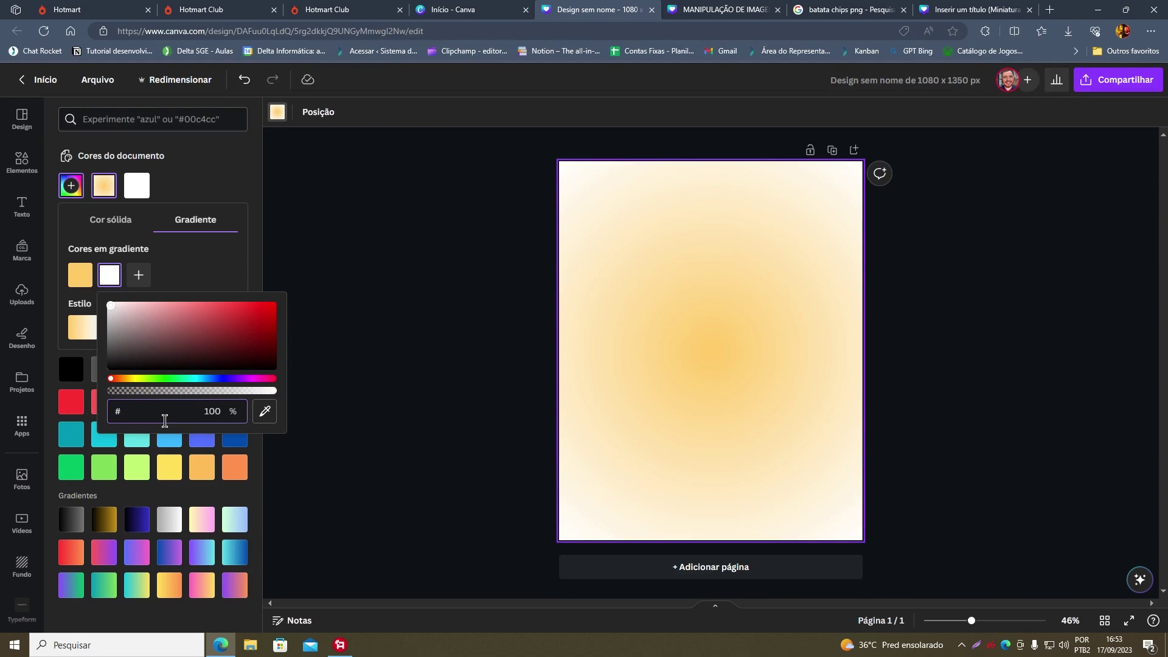
key(ctrl+v)
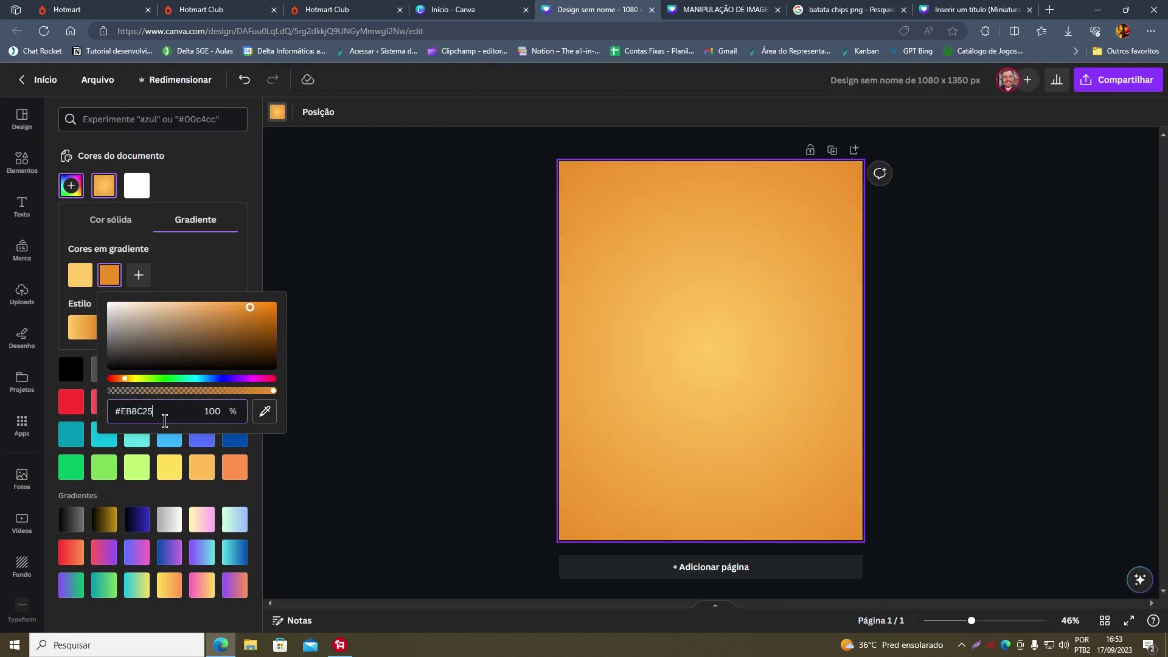
click(365, 222)
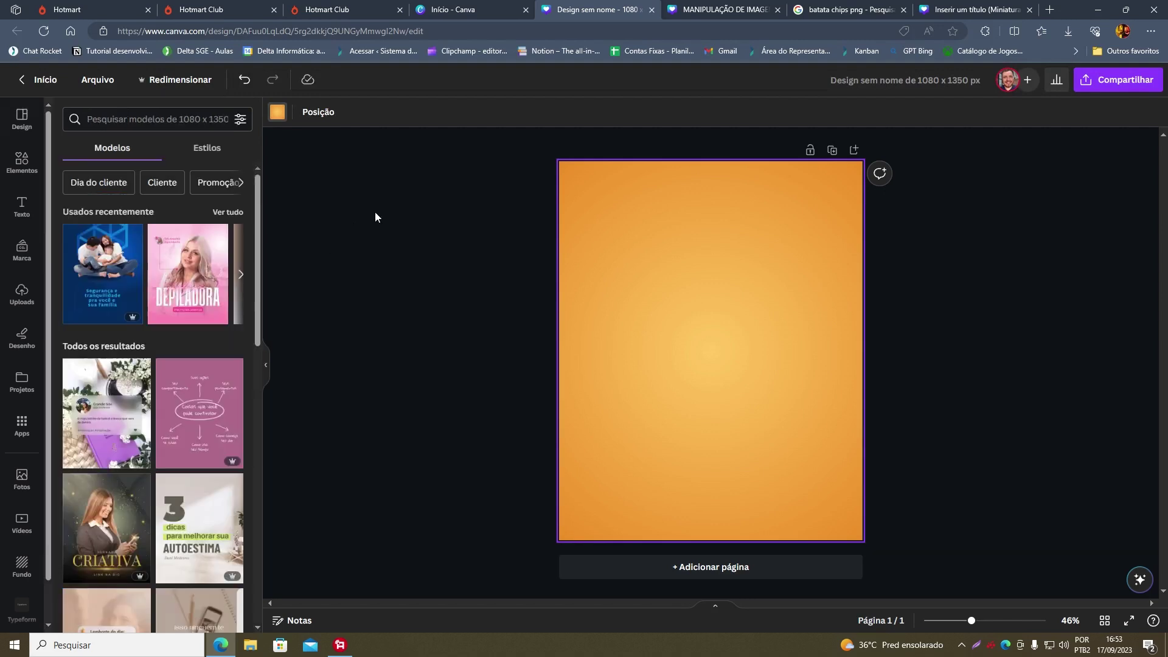
Compare the background with the reference design, and try the linear and corner-circular gradient styles before restoring the centred circular one.
click(705, 9)
click(606, 5)
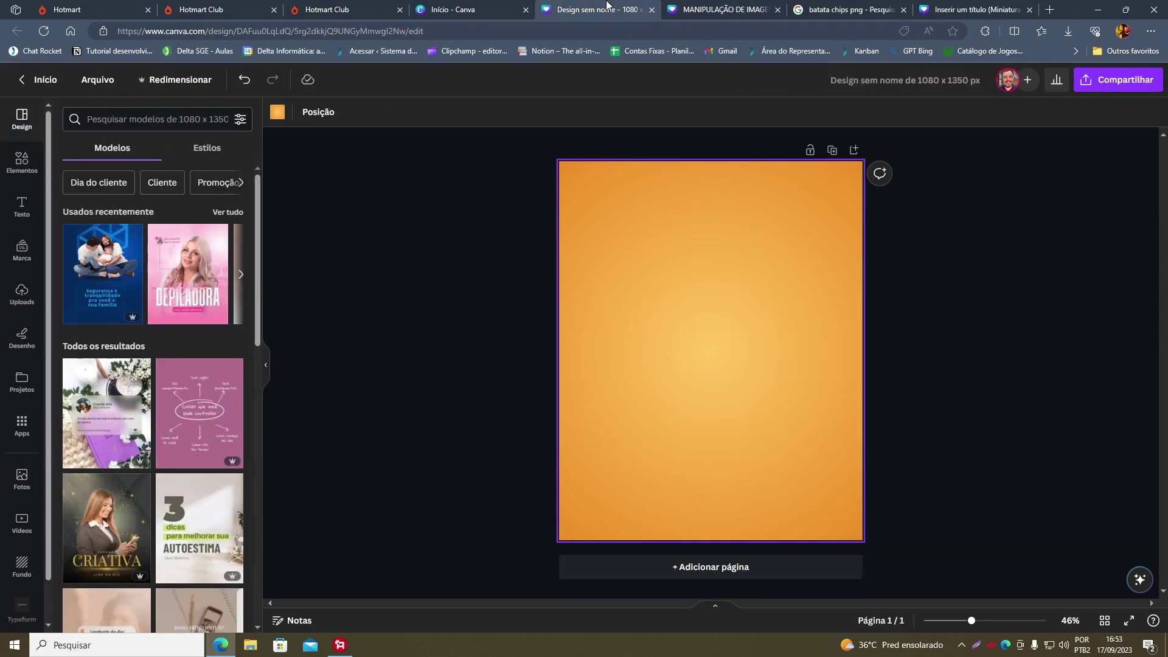
click(670, 6)
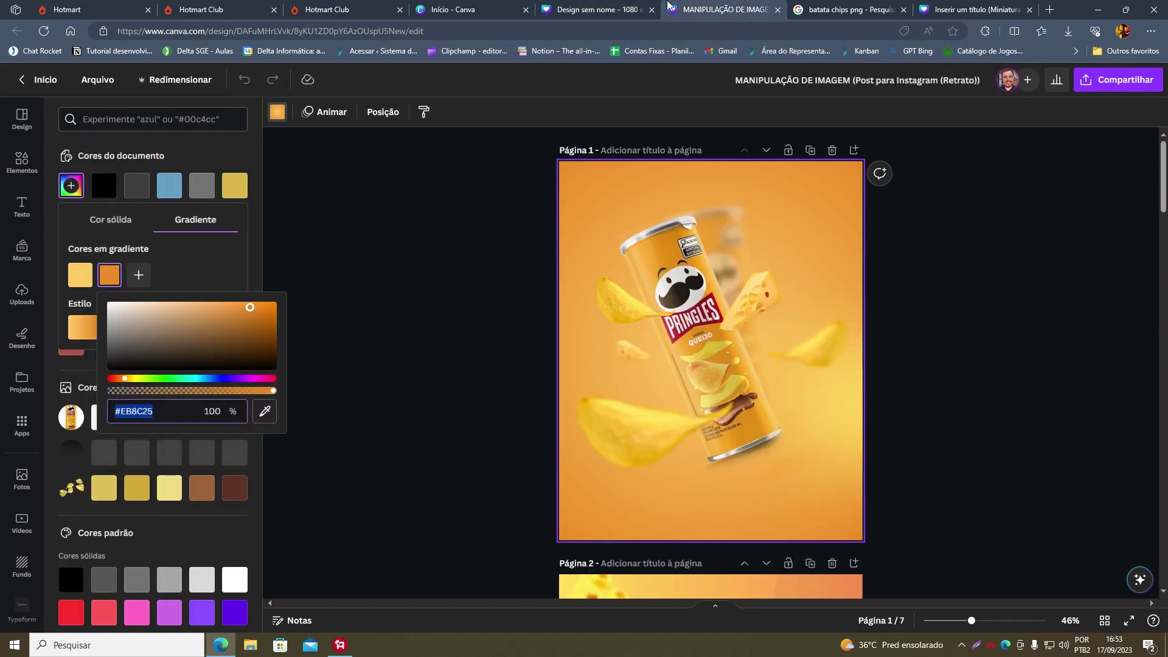
click(581, 5)
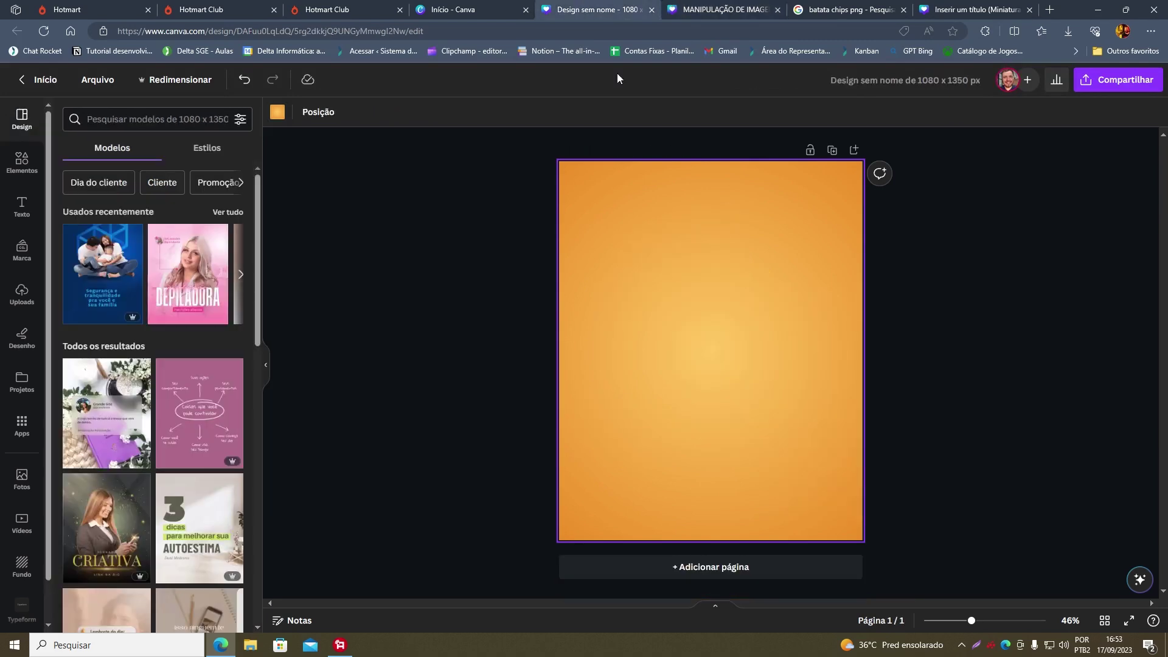
click(277, 111)
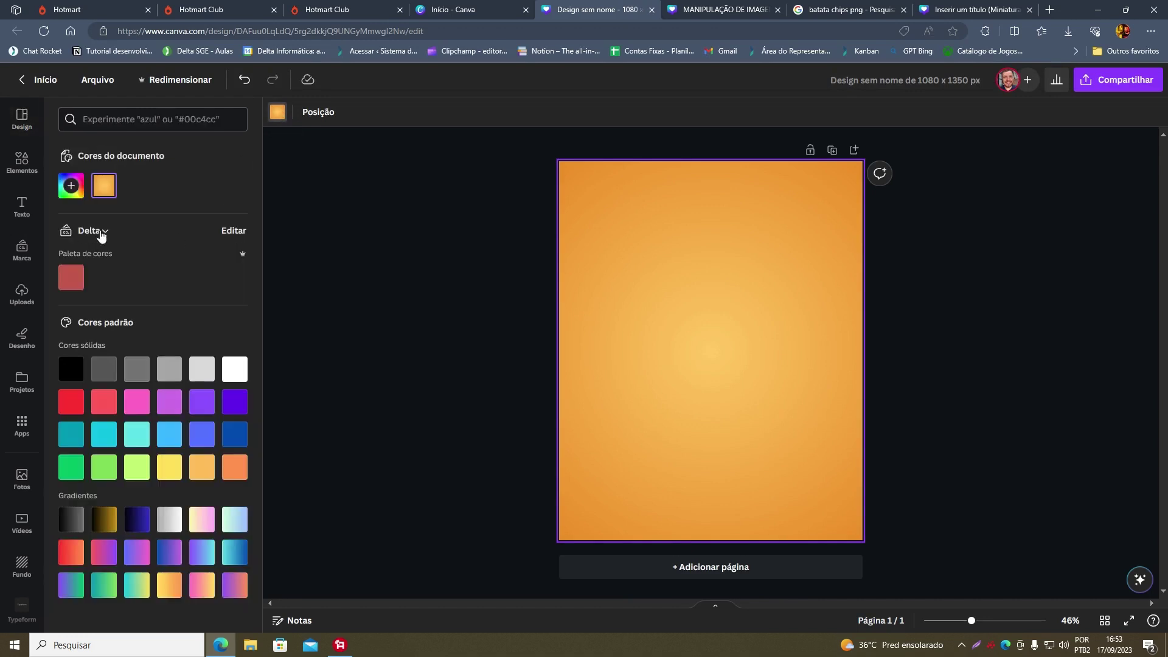
click(104, 185)
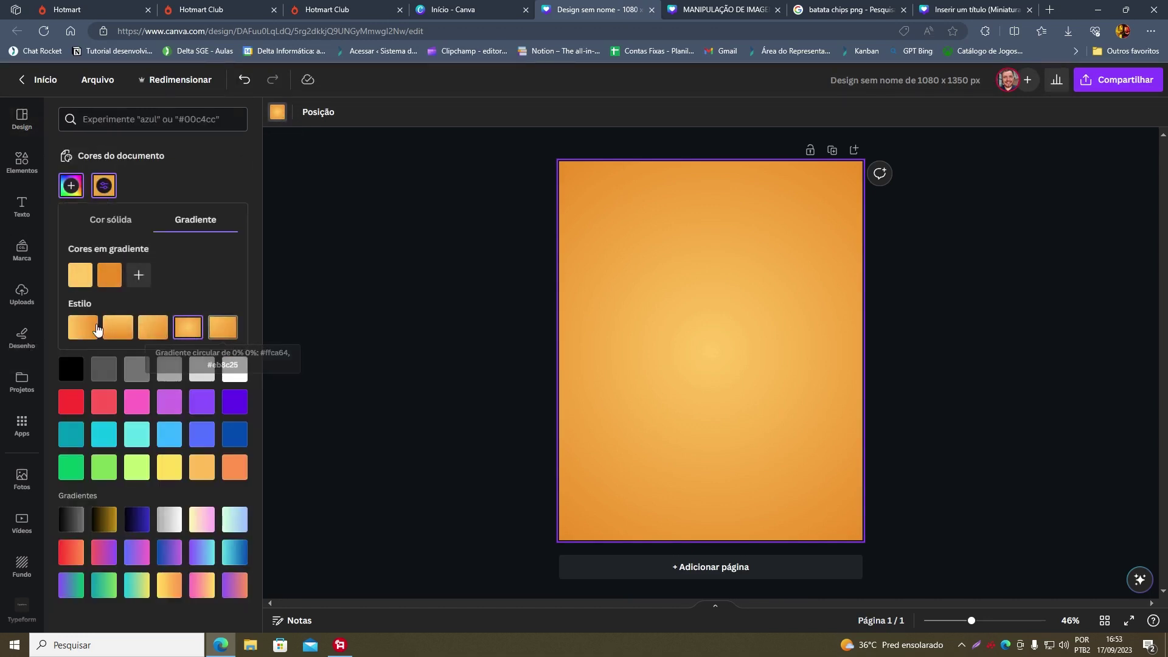
click(83, 327)
click(124, 333)
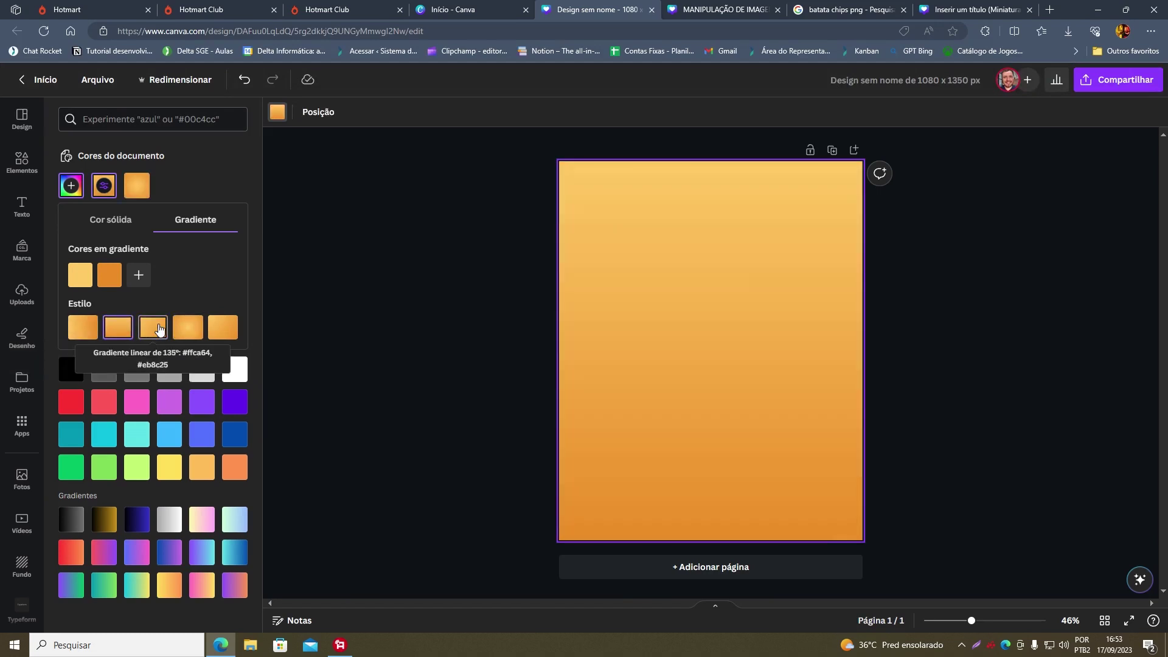
click(157, 334)
click(186, 333)
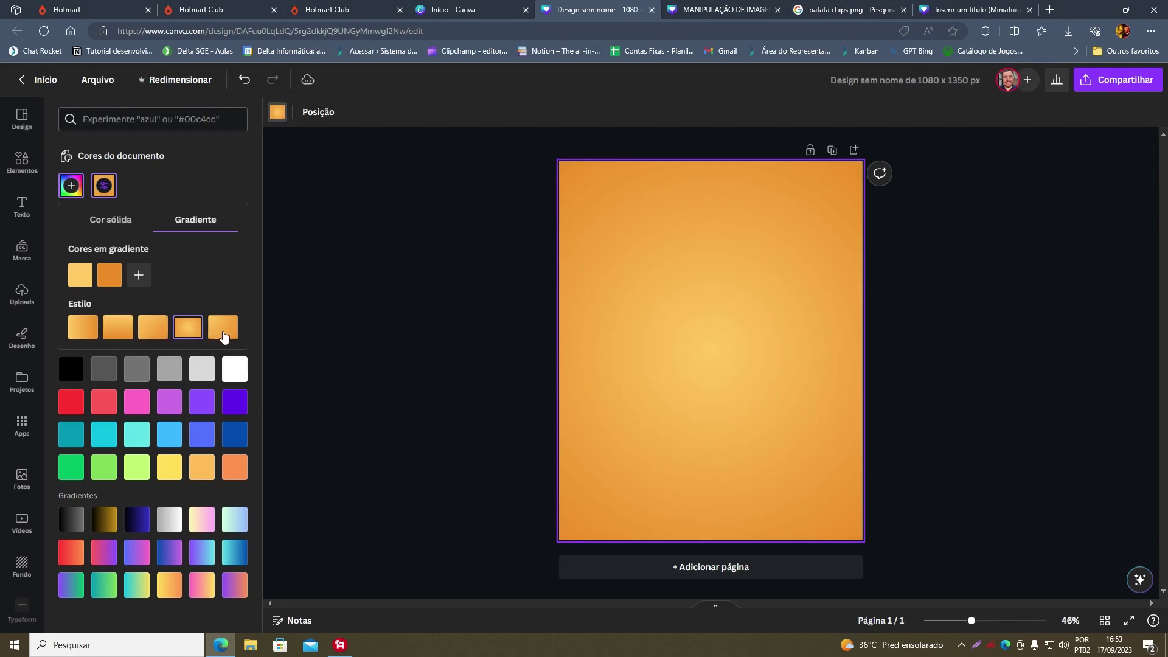
click(227, 335)
click(188, 331)
Switch to the reference design and select the tilted Pringles can on page 1.
mouse_move(713, 10)
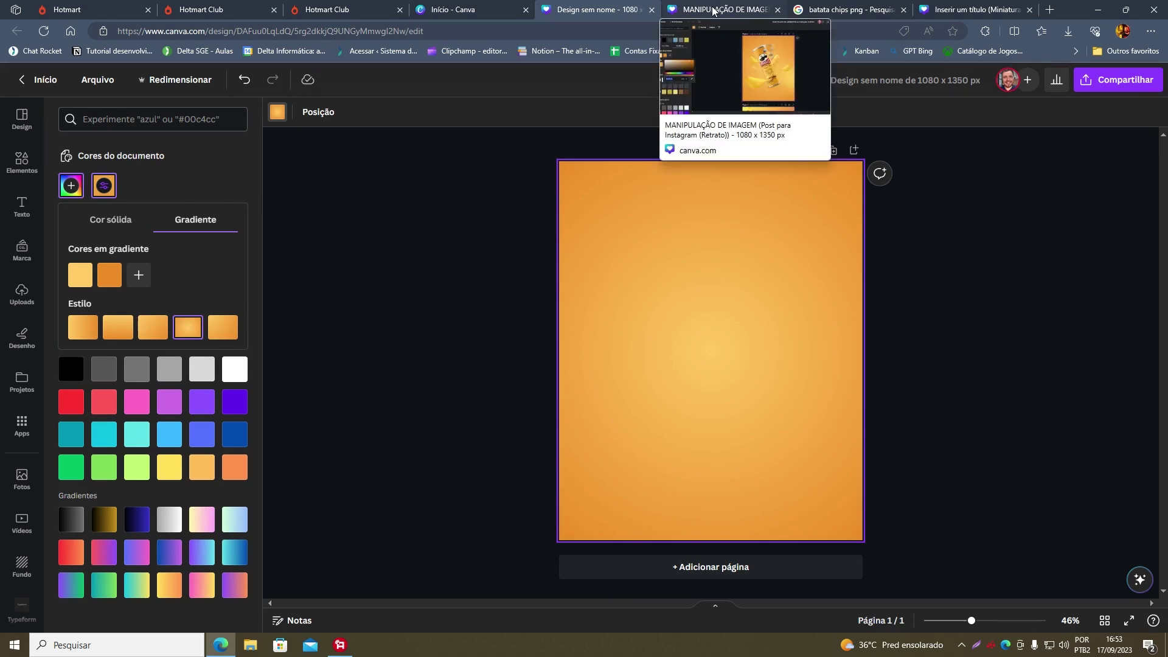
click(713, 10)
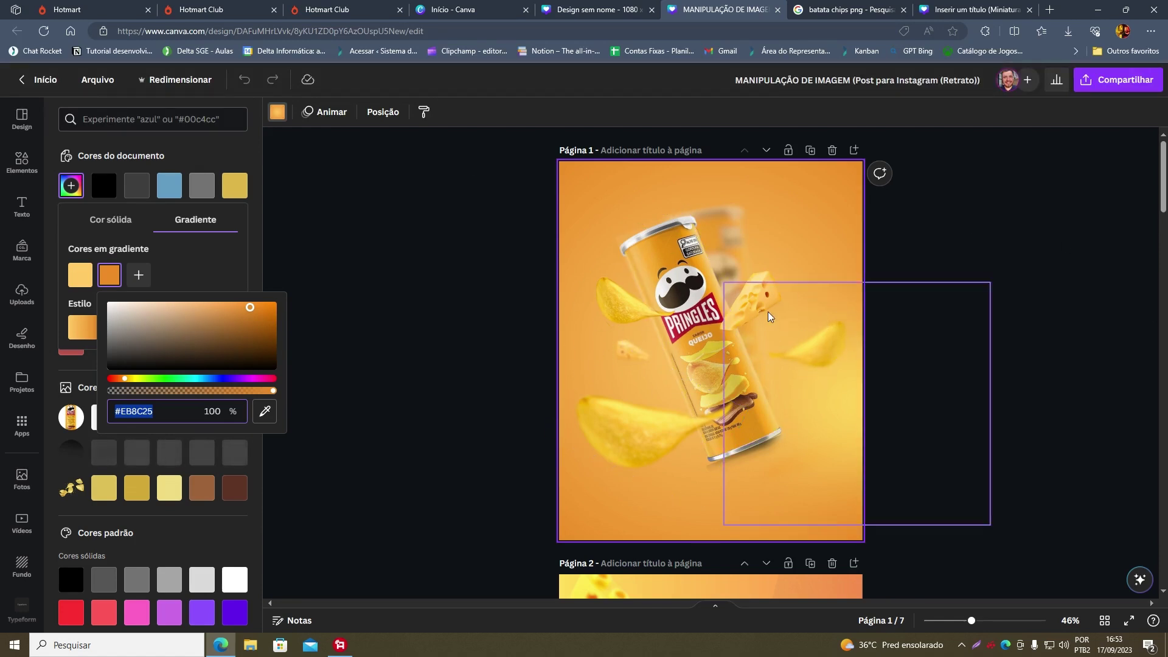
click(700, 355)
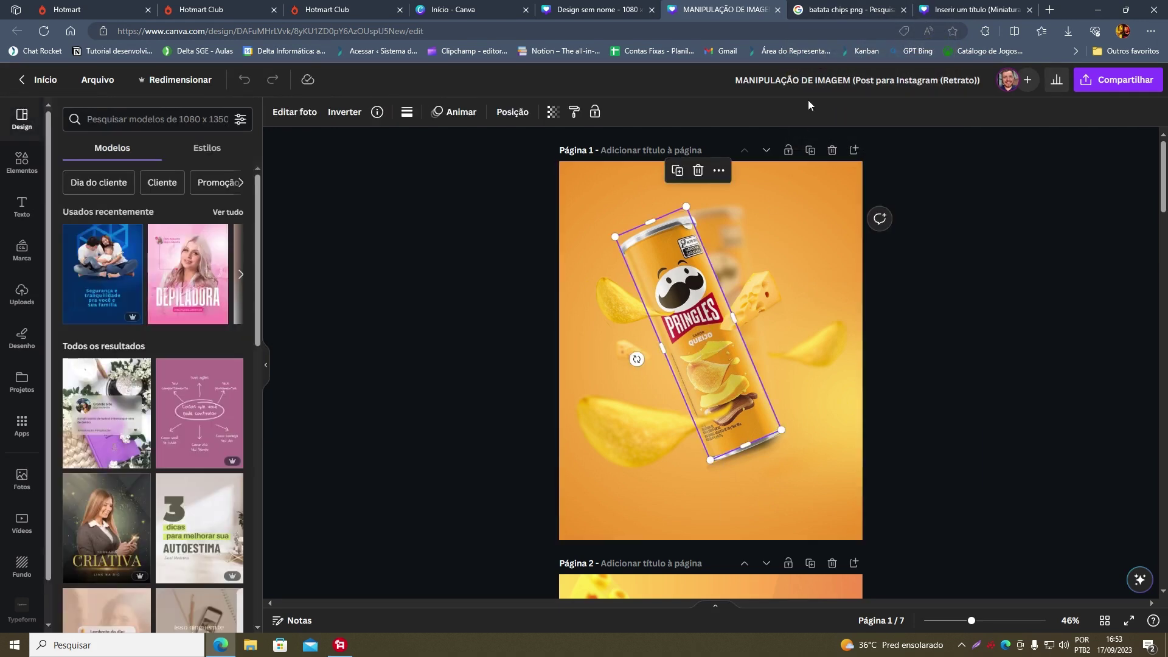
Switch to the Google Images page and search for "pringles png".
click(844, 9)
click(182, 80)
text(pringles)
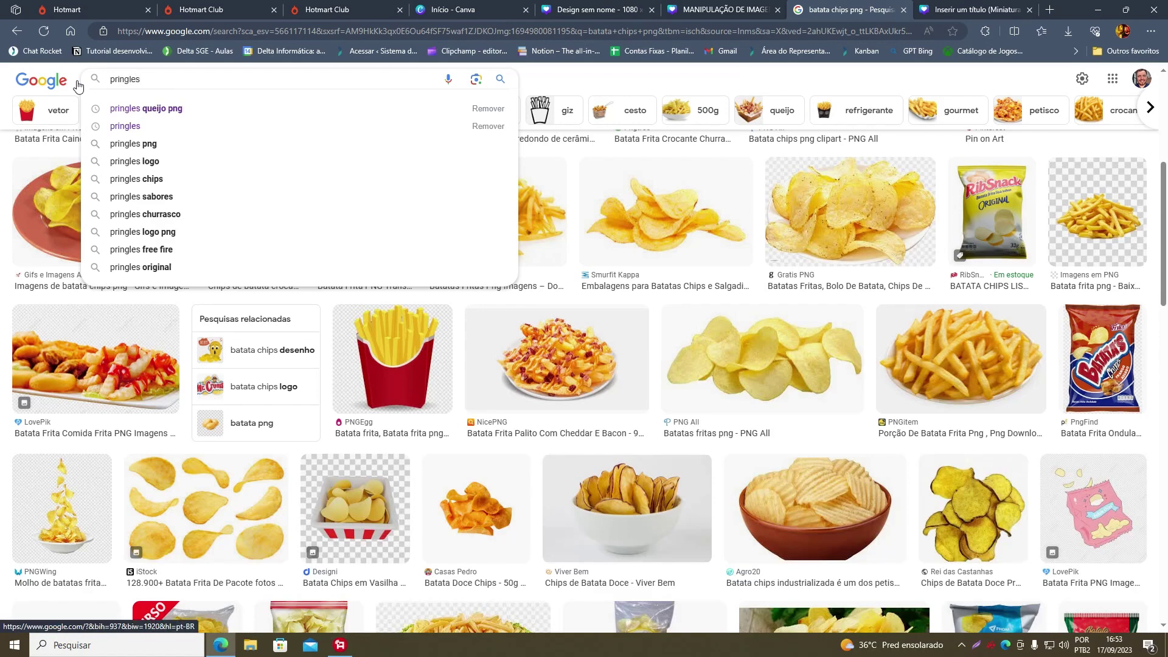
text( png)
key(Return)
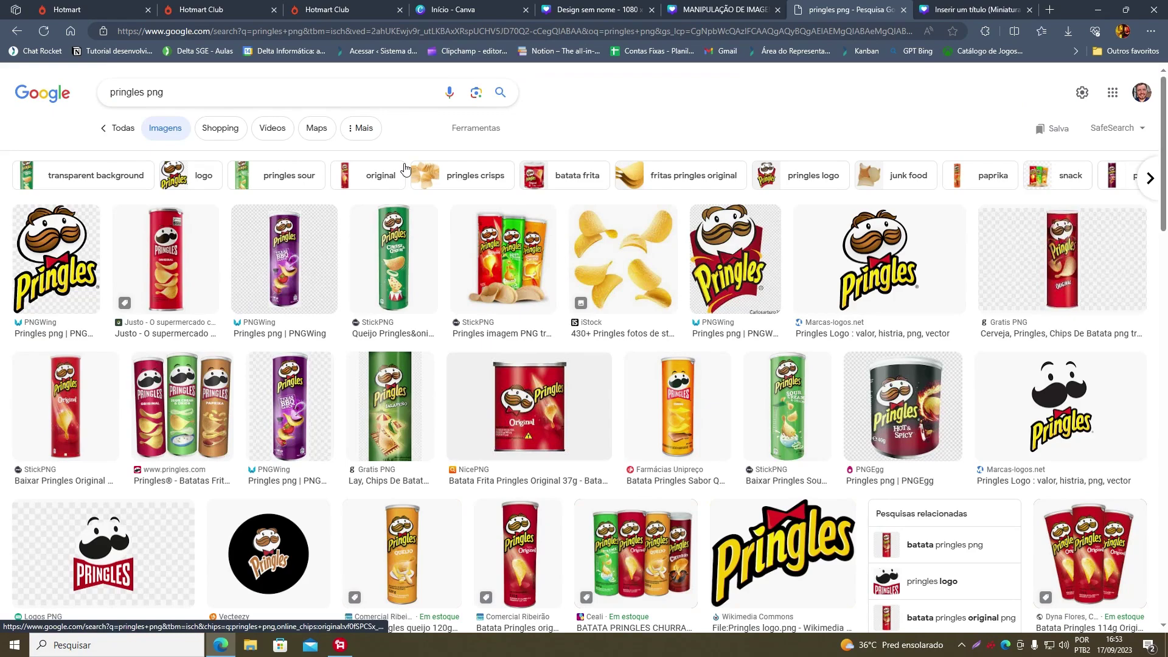
Examine the image results for suitable Pringles cans, previewing the 109 g cheese can and the original 104 g can, and close the preview.
scroll(517, 500, down, 7)
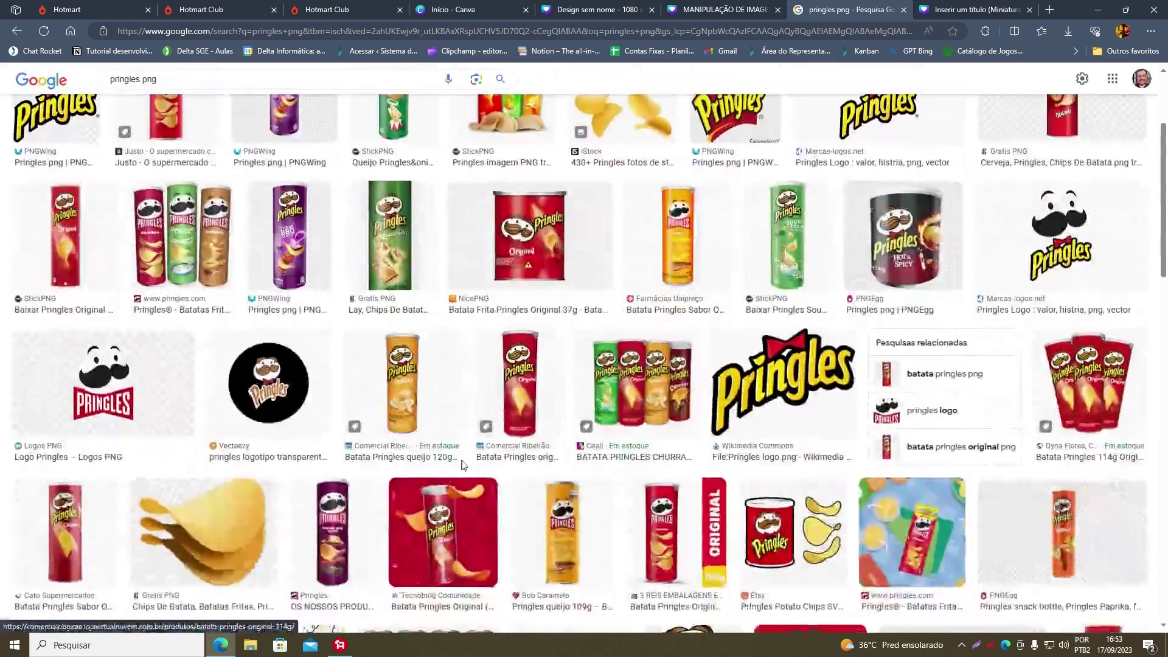
click(562, 276)
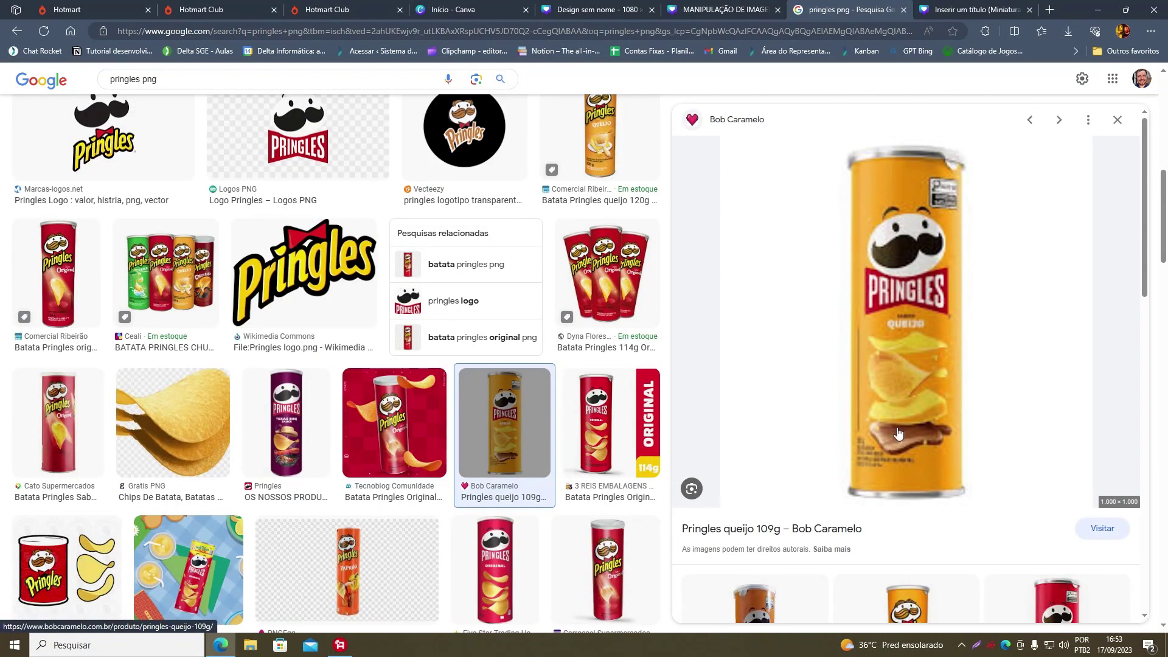
scroll(897, 433, down, 3)
scroll(954, 399, up, 3)
scroll(863, 398, down, 5)
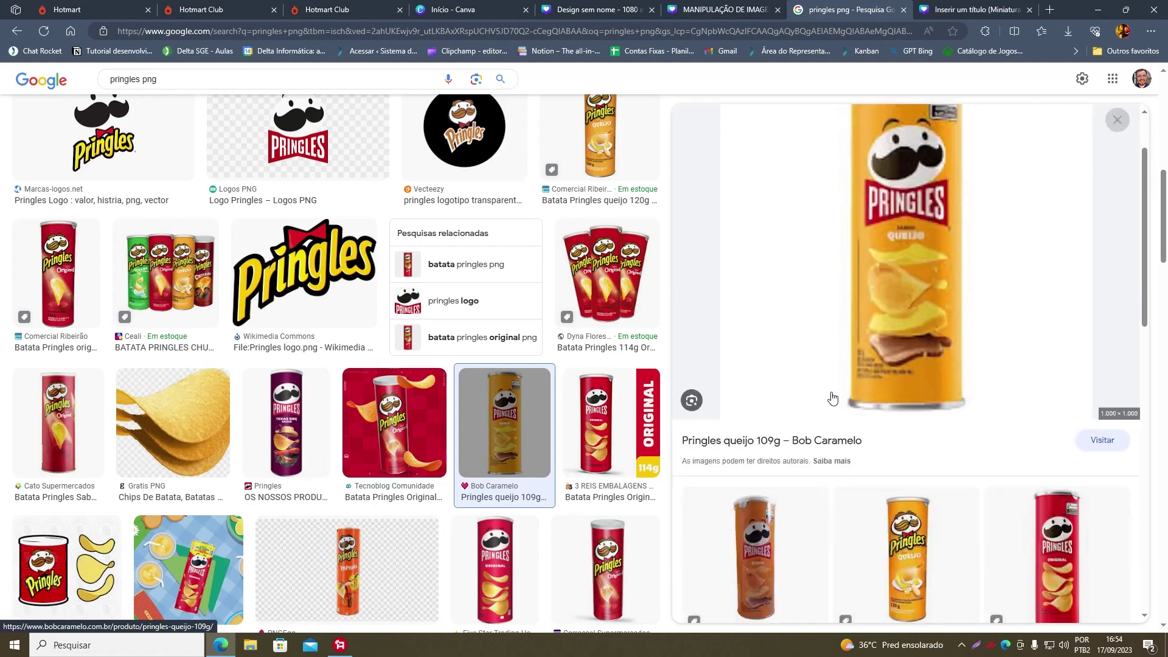
scroll(433, 435, down, 4)
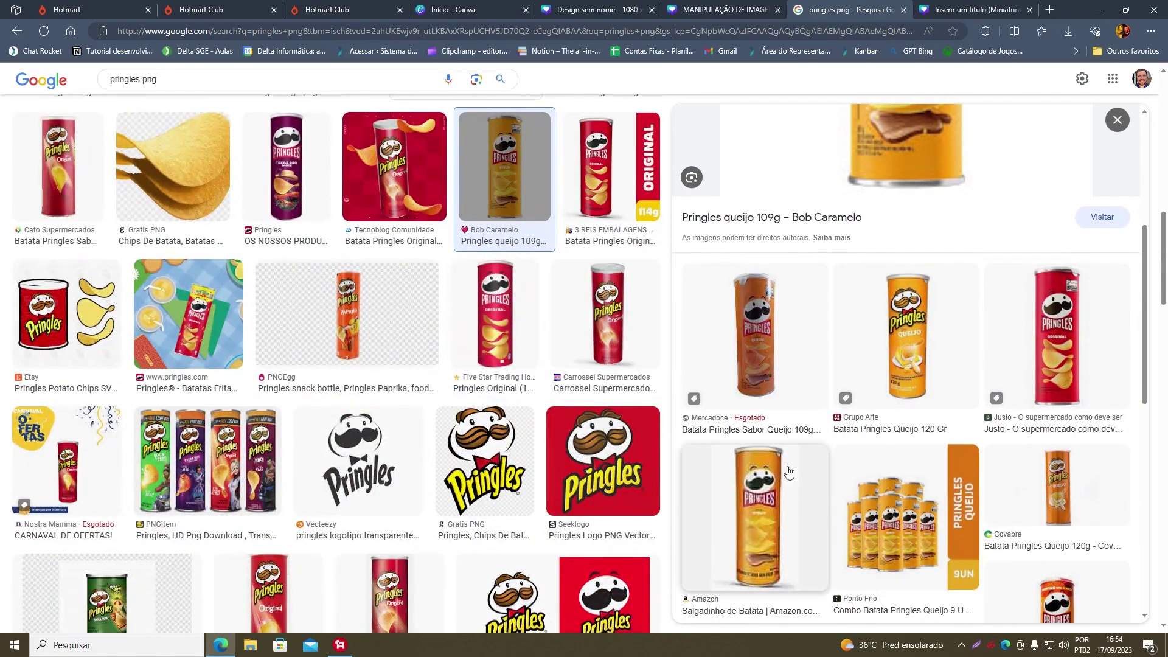
scroll(917, 455, down, 6)
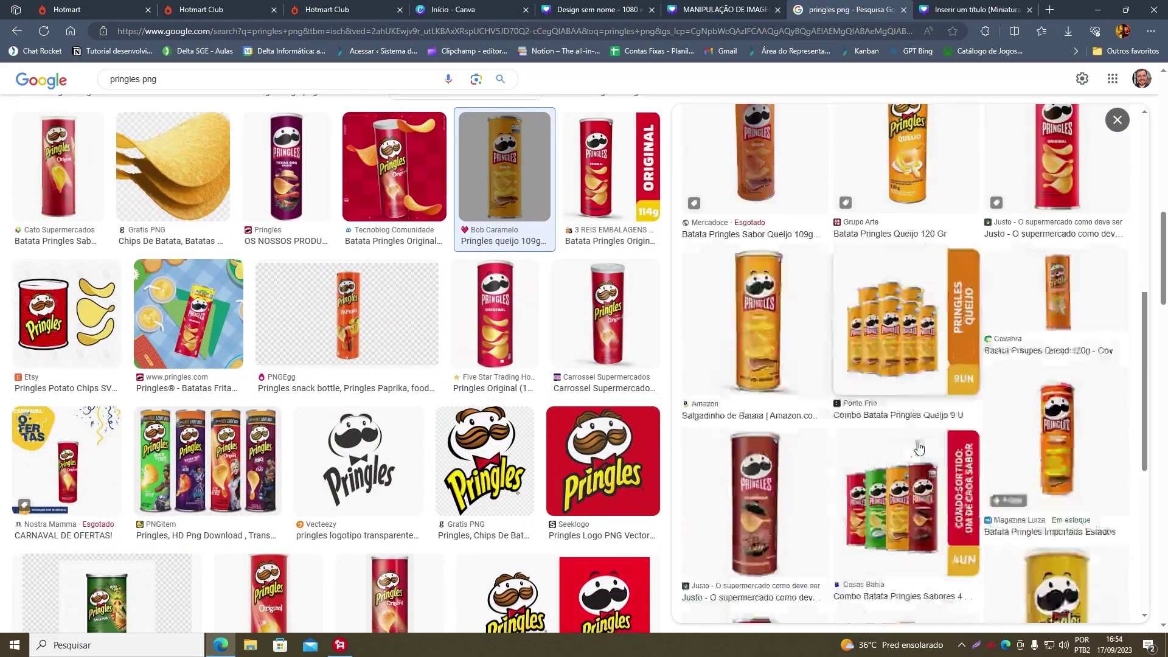
scroll(270, 403, down, 3)
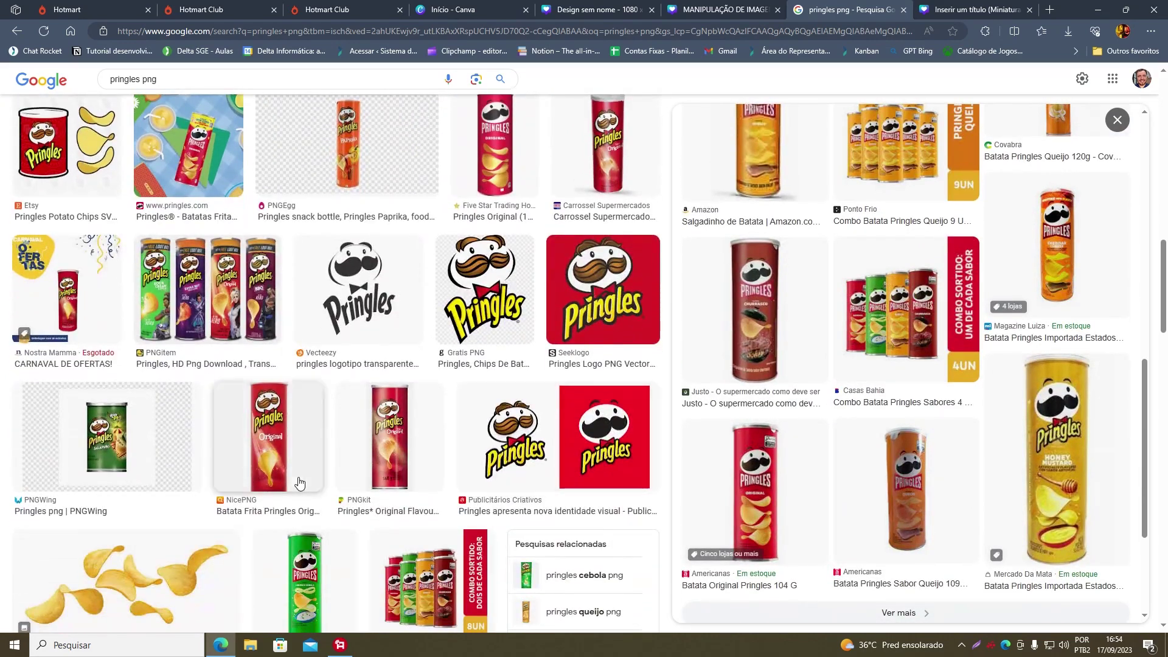
scroll(738, 510, down, 3)
click(734, 295)
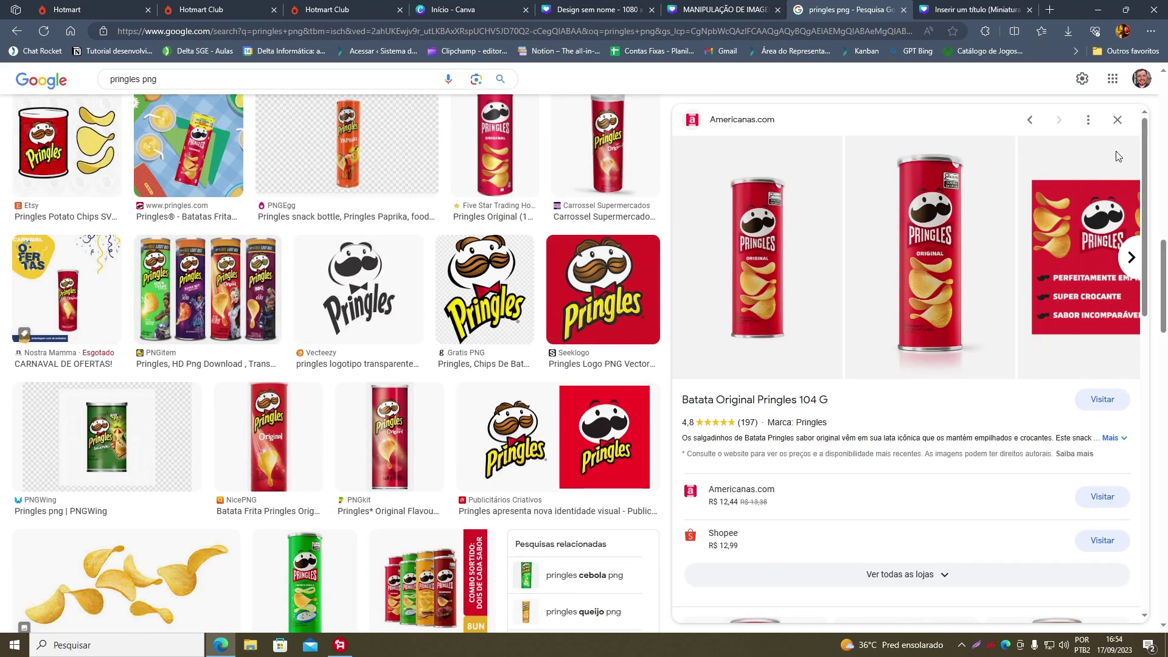
click(1117, 120)
scroll(911, 428, up, 5)
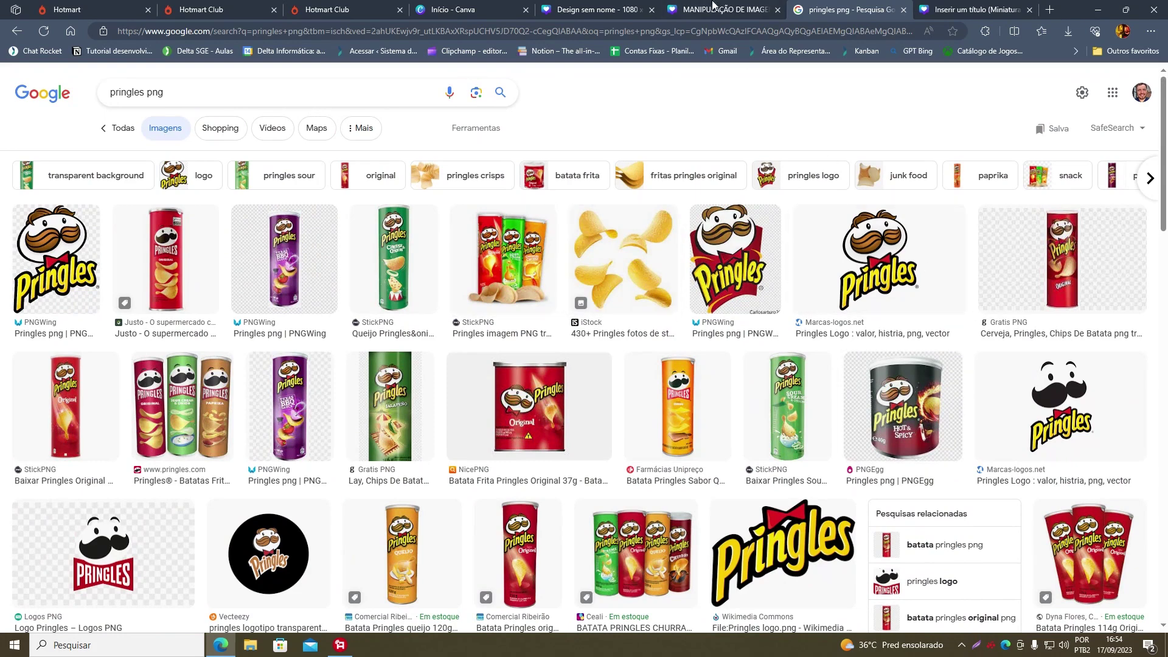
Copy the tilted Pringles can from page 1 of the reference design and paste it onto the new design's orange gradient page.
click(710, 6)
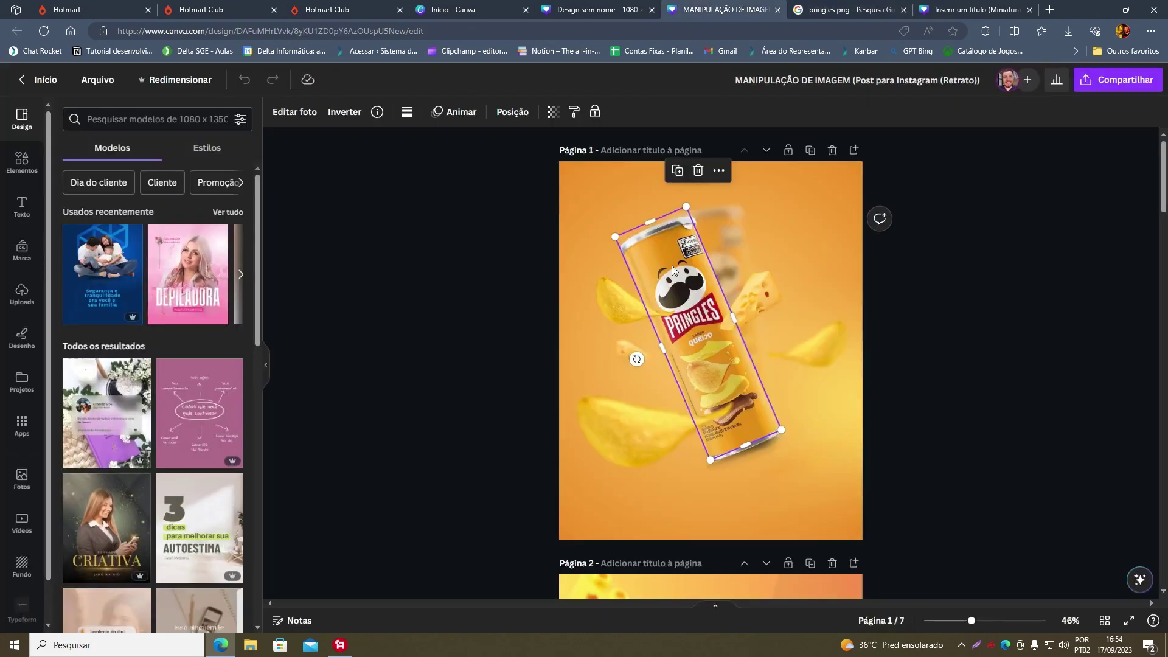
click(633, 11)
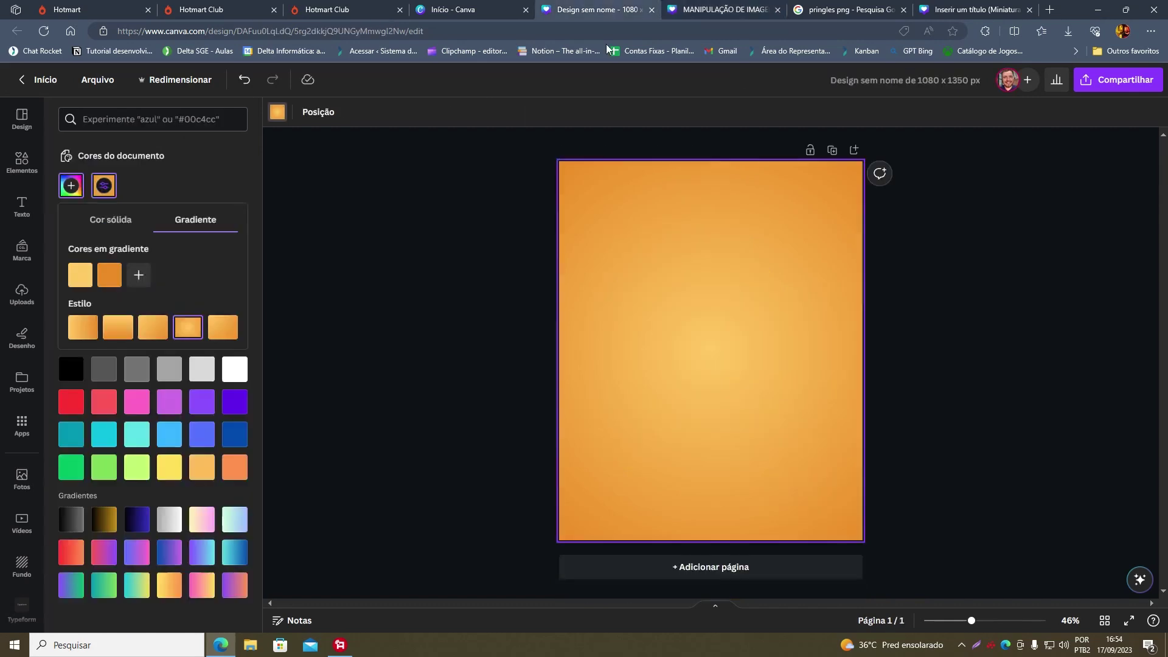
click(706, 331)
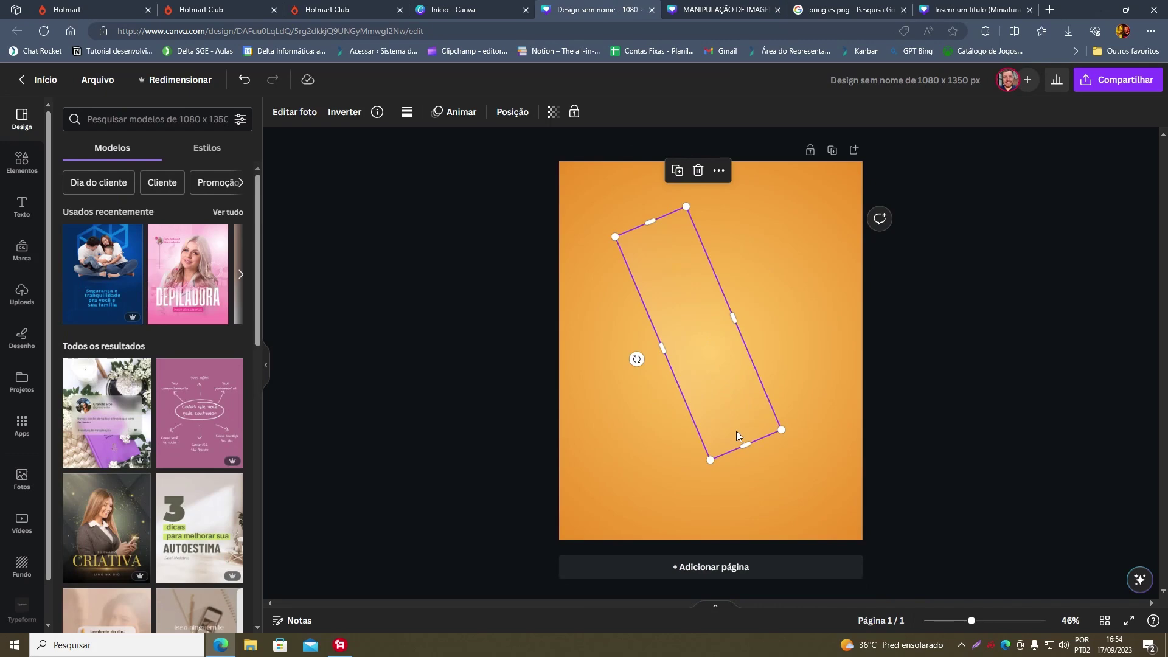
Move the transparent layer aside on page 1 of the reference design, copy the can beneath it and paste it into the new design.
drag(707, 404, 738, 409)
click(727, 9)
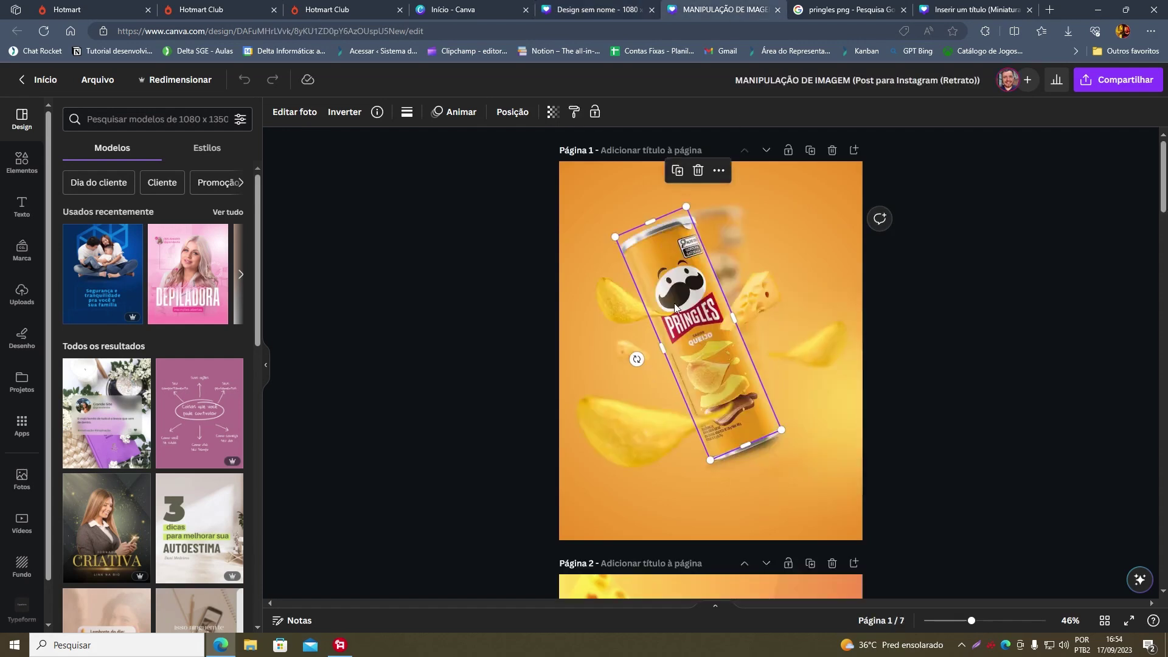
drag(681, 277, 720, 271)
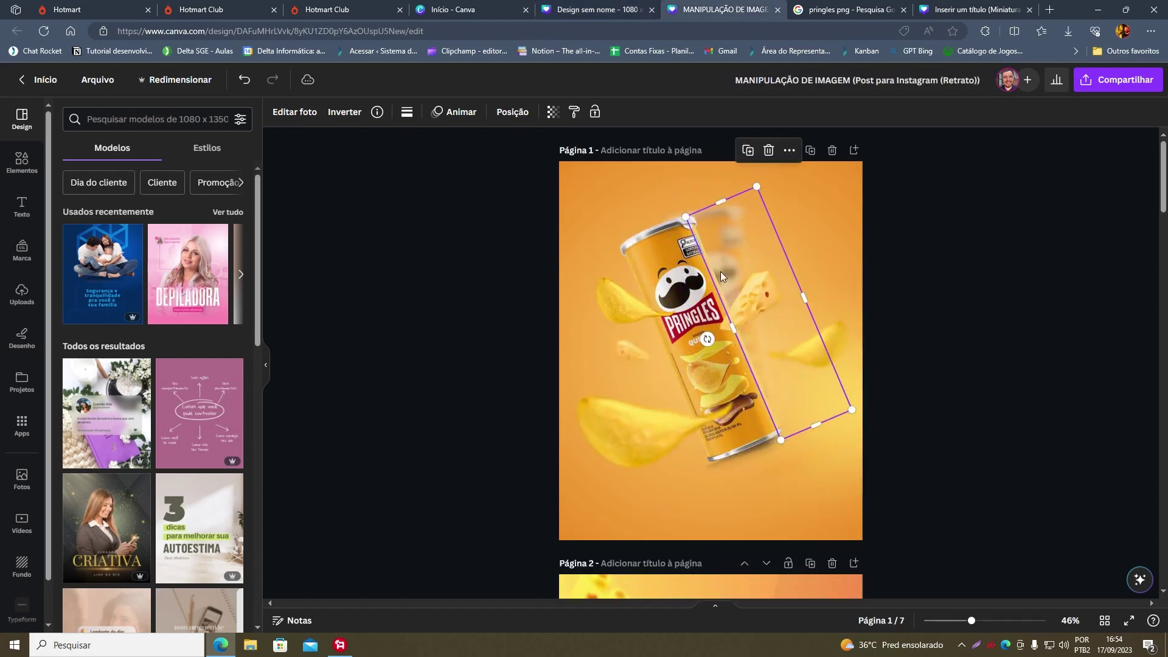
click(660, 276)
click(593, 7)
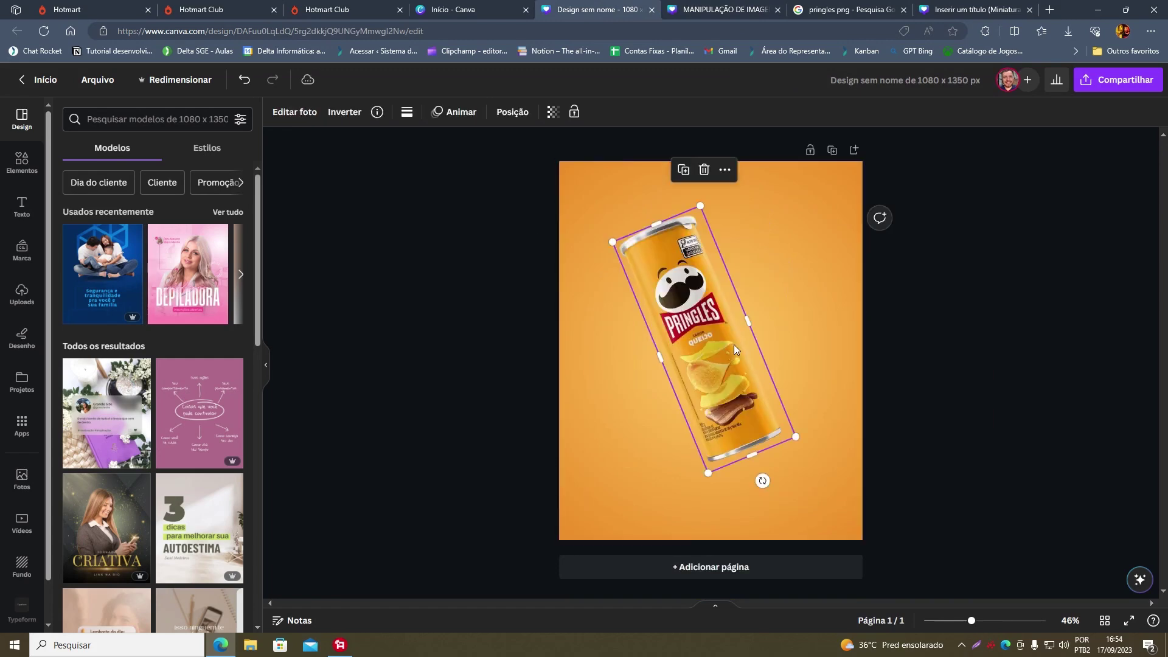
Inspect the can in the background remover with the Restore brush, and delete the can from the new design's page.
click(295, 112)
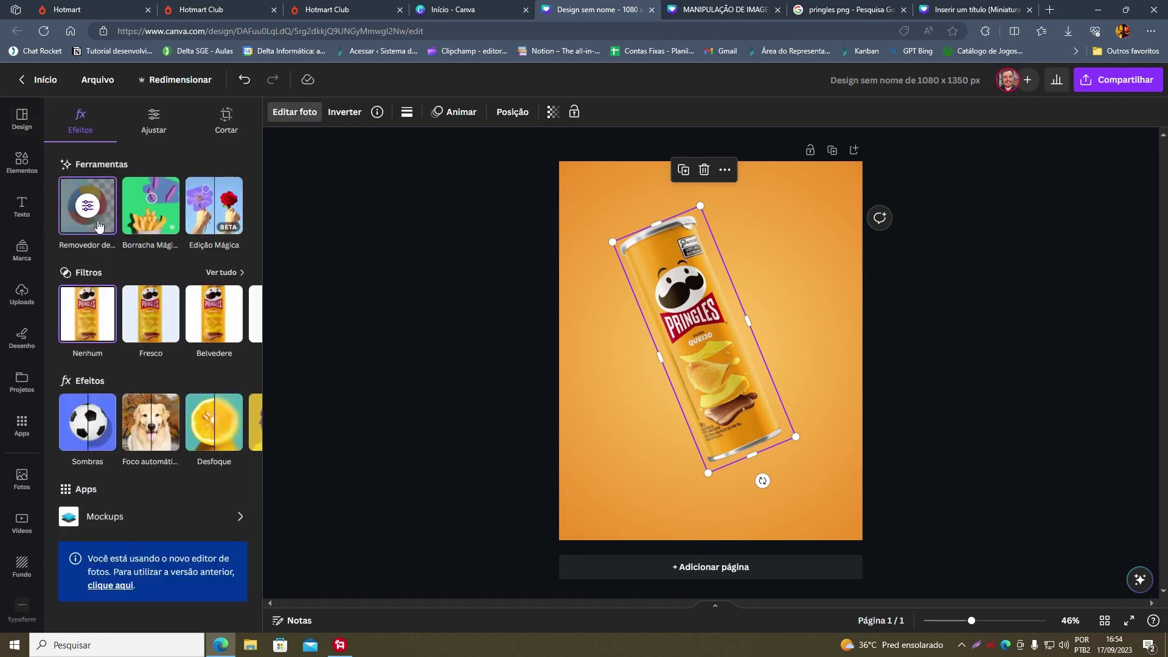
click(88, 208)
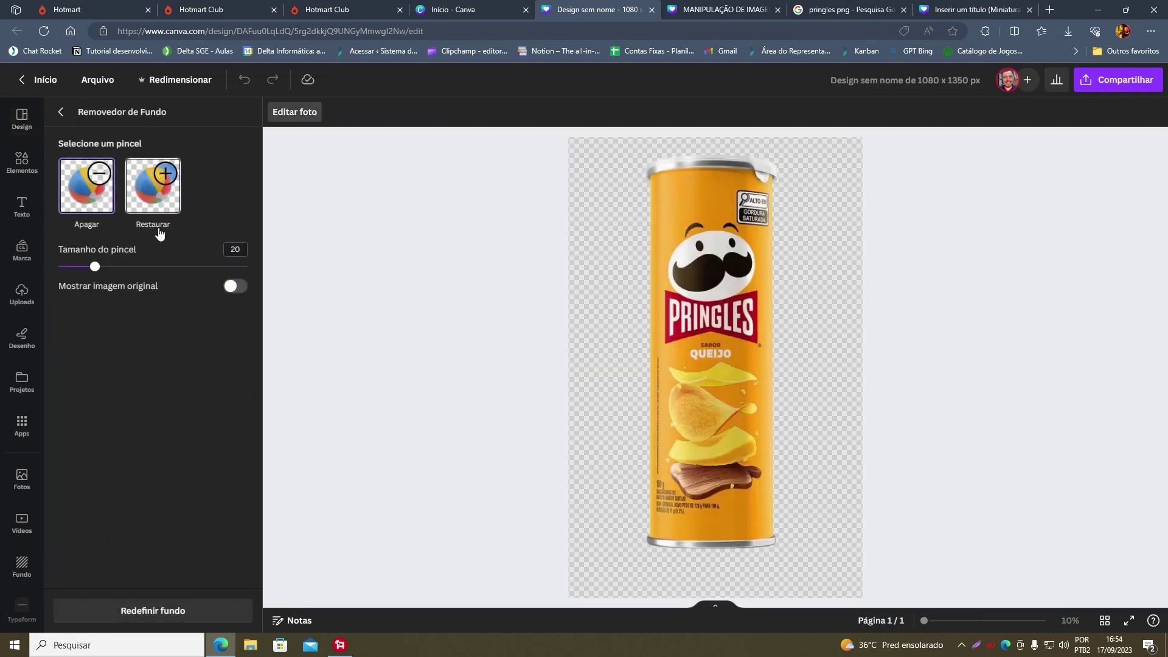
click(152, 204)
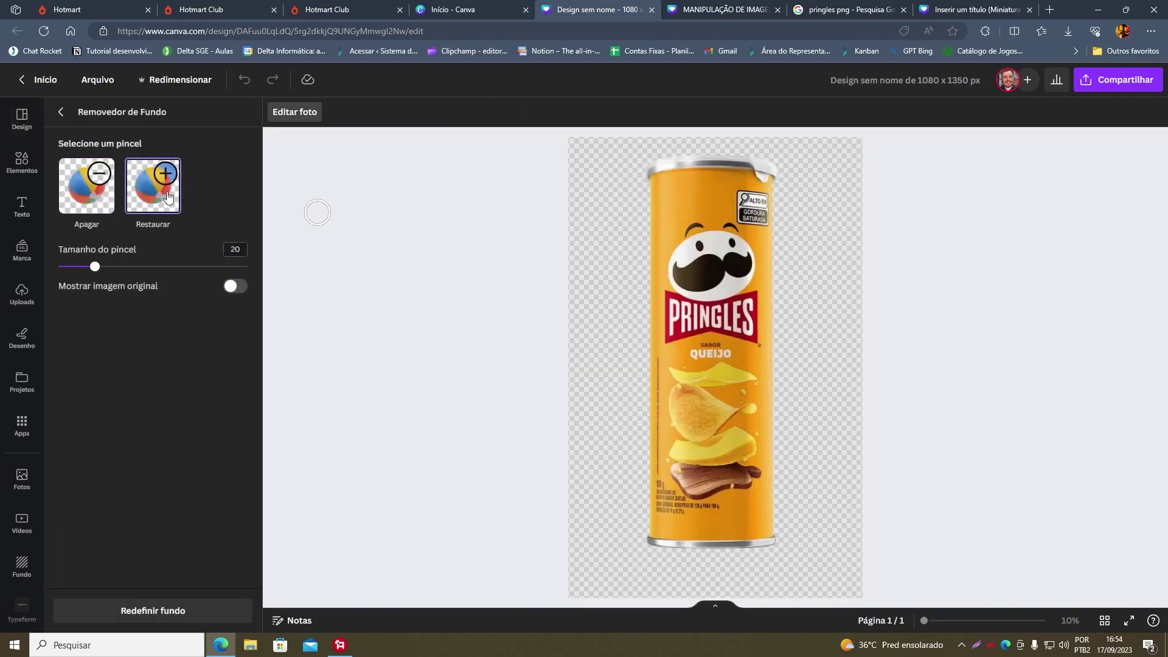
click(68, 113)
drag(692, 339, 696, 348)
key(Delete)
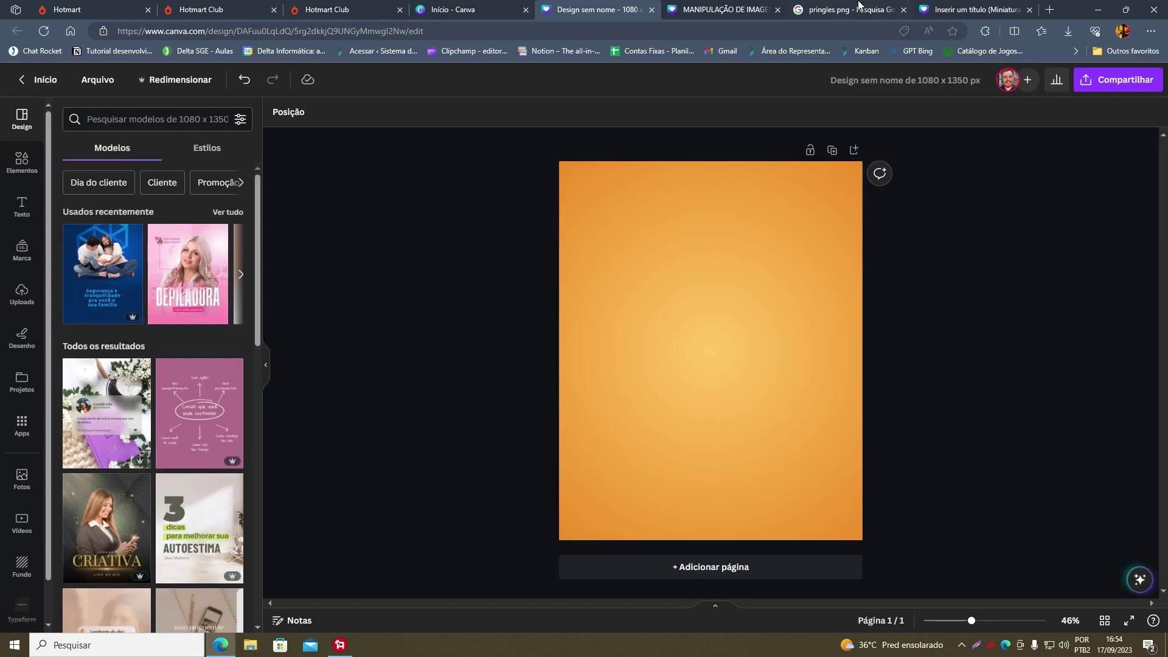
Return to the "pringles png" image results and look through them for a suitable cheese-flavoured can.
click(849, 10)
scroll(687, 438, down, 5)
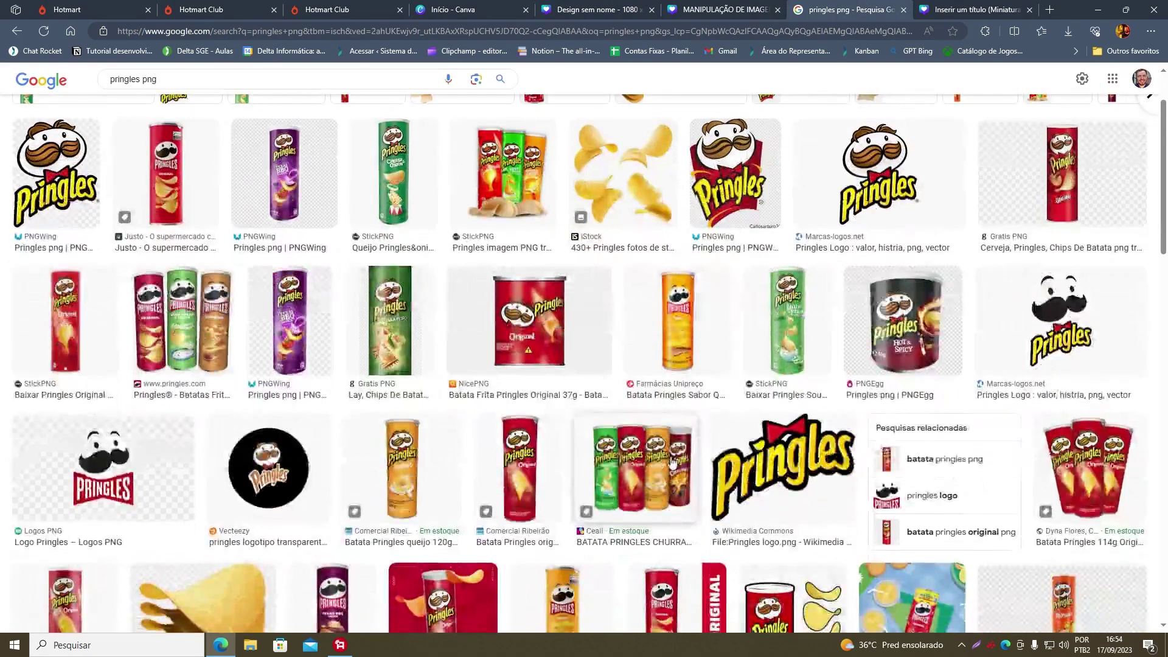
scroll(671, 462, down, 15)
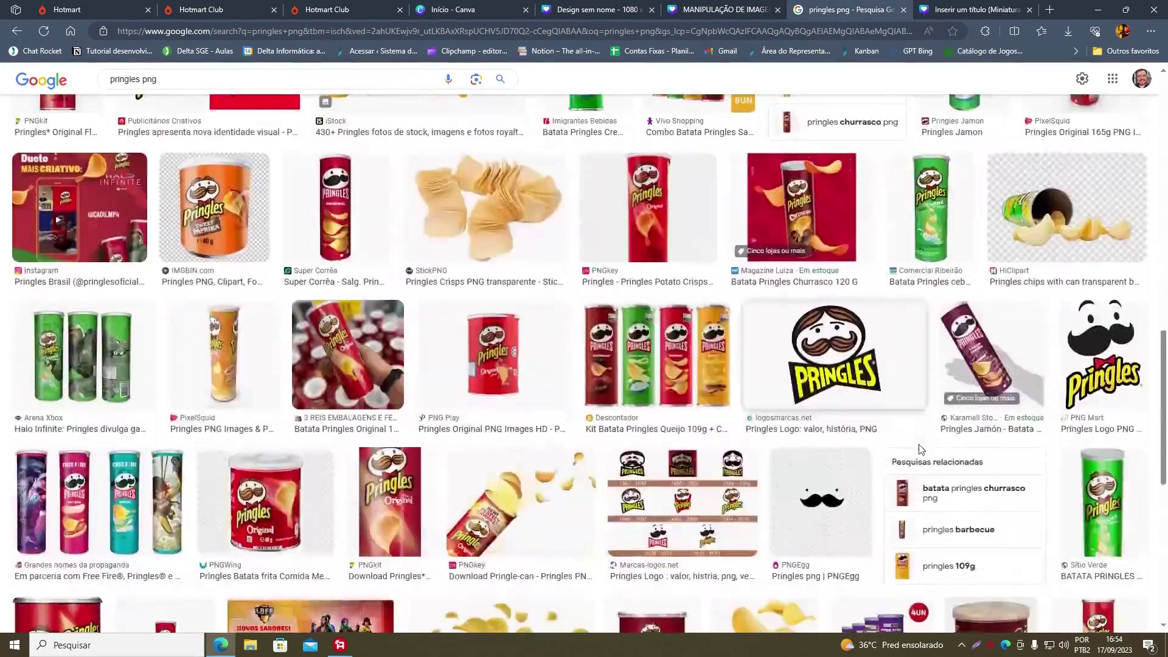
scroll(699, 352, down, 10)
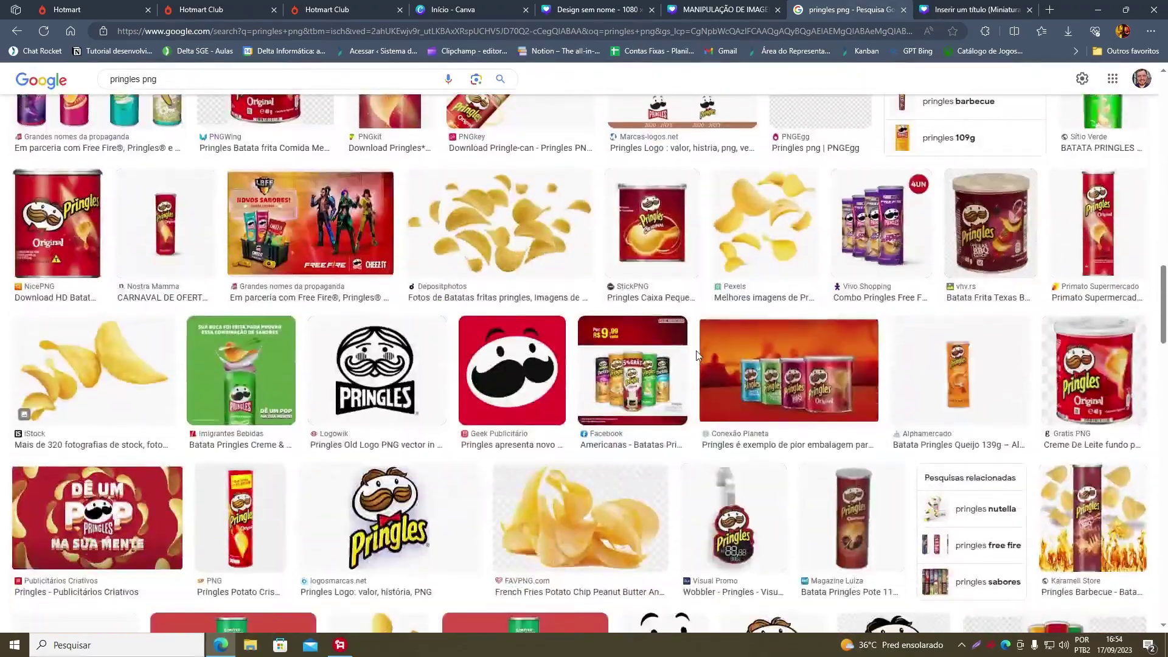
scroll(698, 356, down, 10)
scroll(766, 392, up, 10)
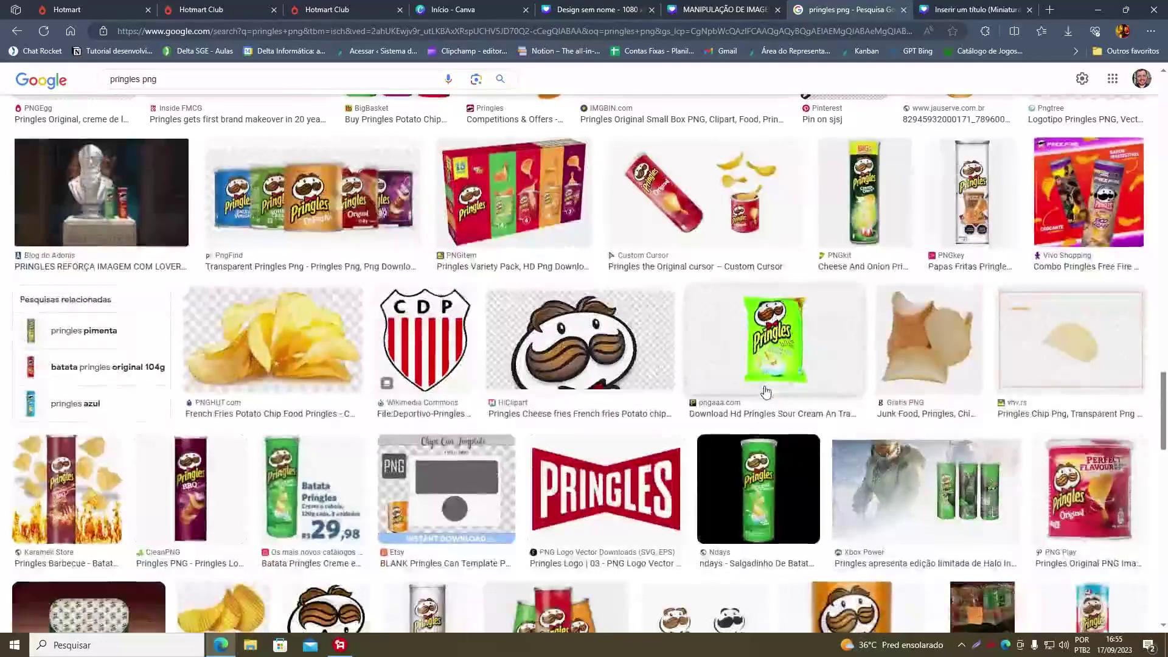
scroll(766, 392, up, 15)
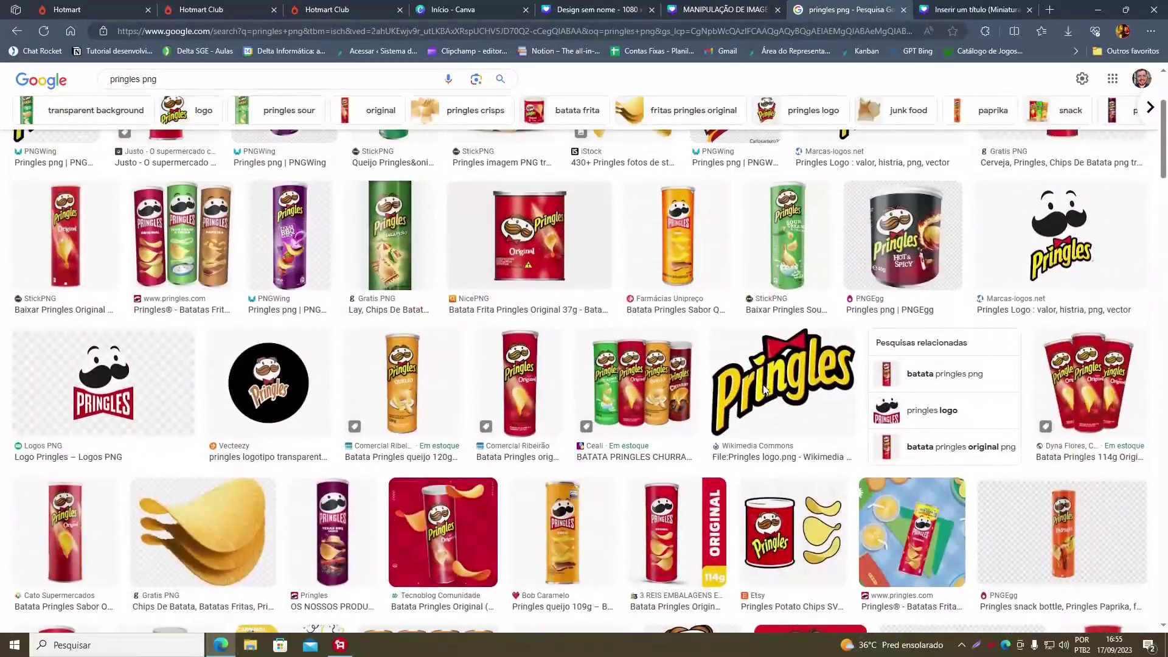
Preview the 109 g cheese can from Bob Caramelo, open its source page and close the image results.
click(572, 481)
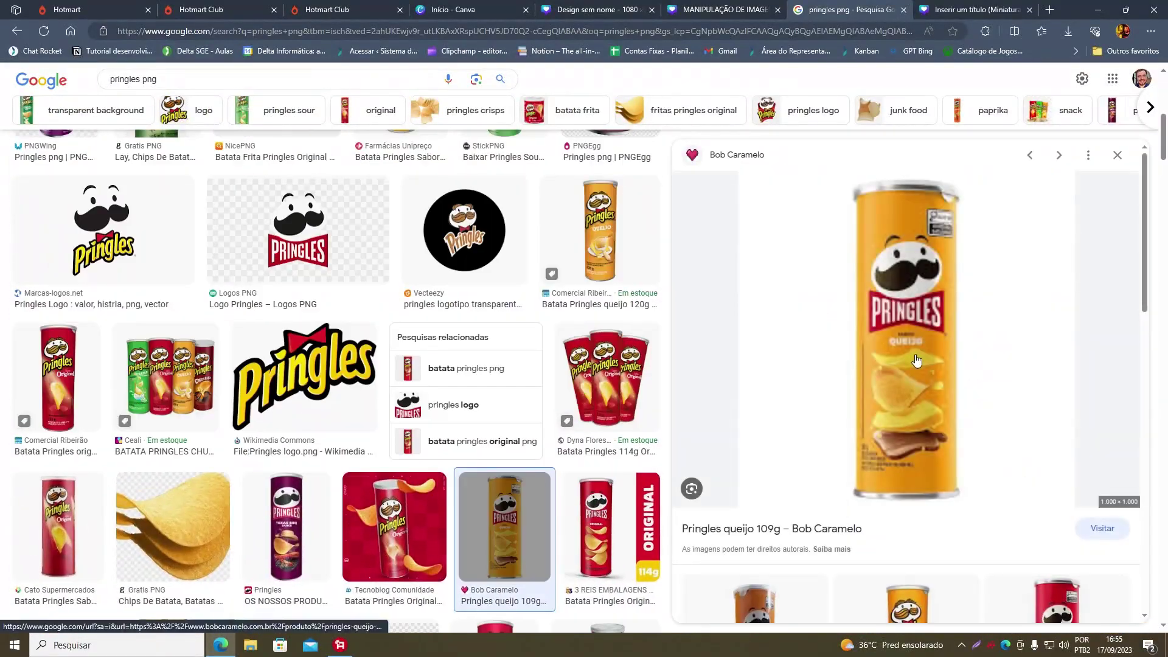
click(739, 153)
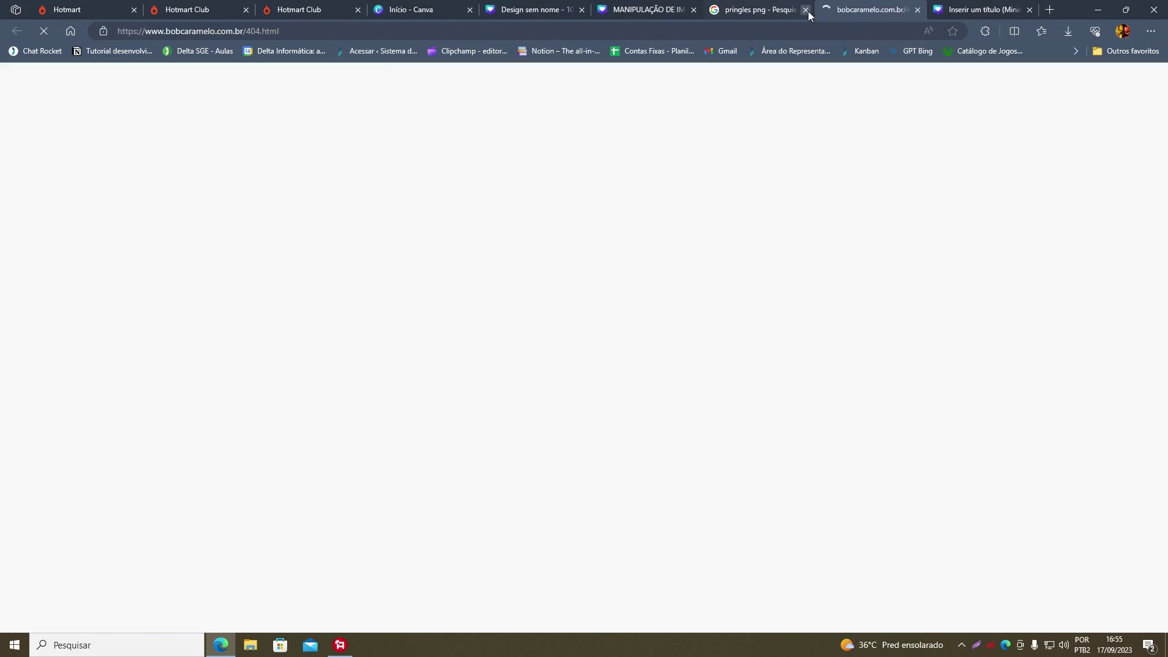
click(805, 10)
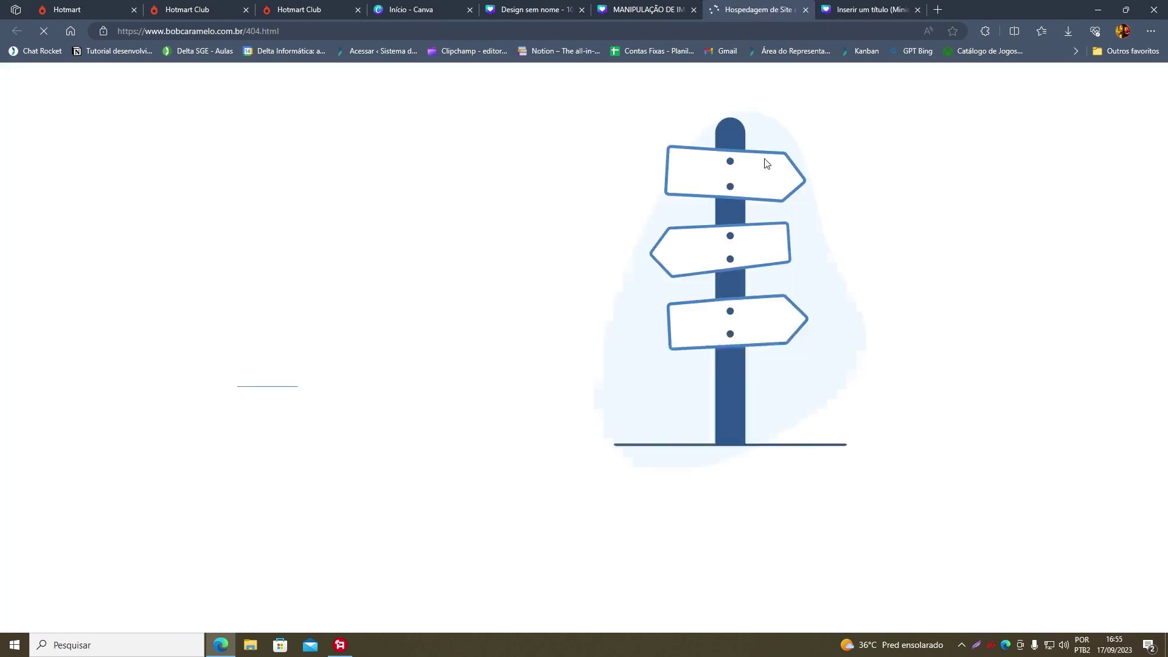
key(ctrl+shift+Tab)
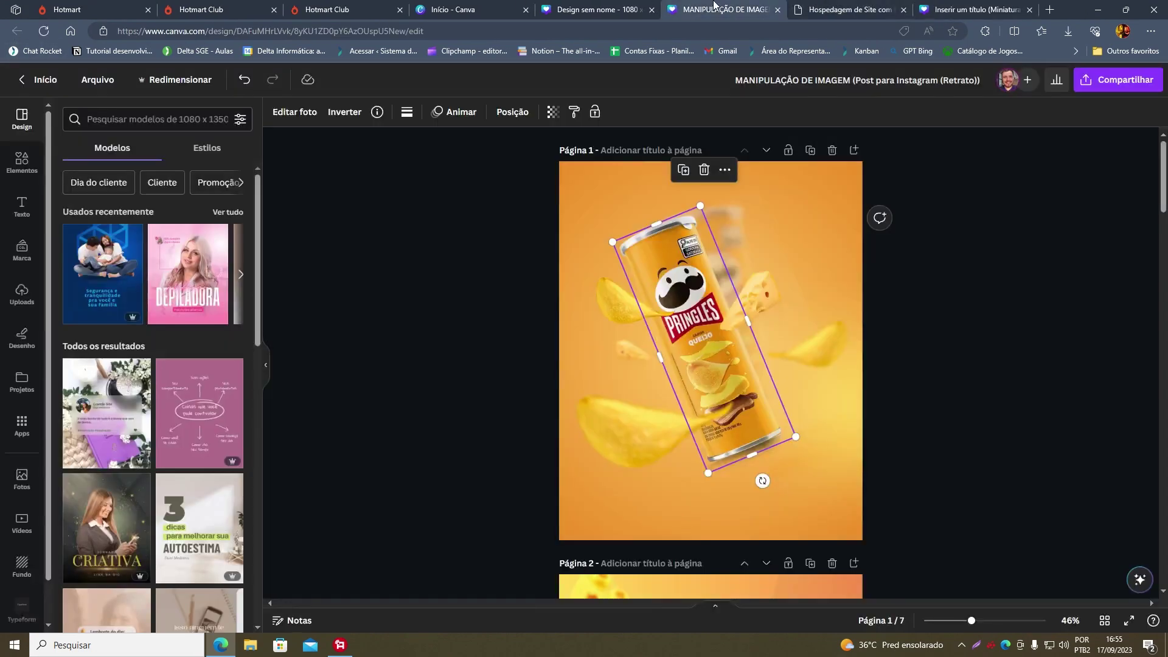
key(ctrl+Tab)
Open google.com in place of the source page and search for images of "pringles batata png queijo".
click(675, 28)
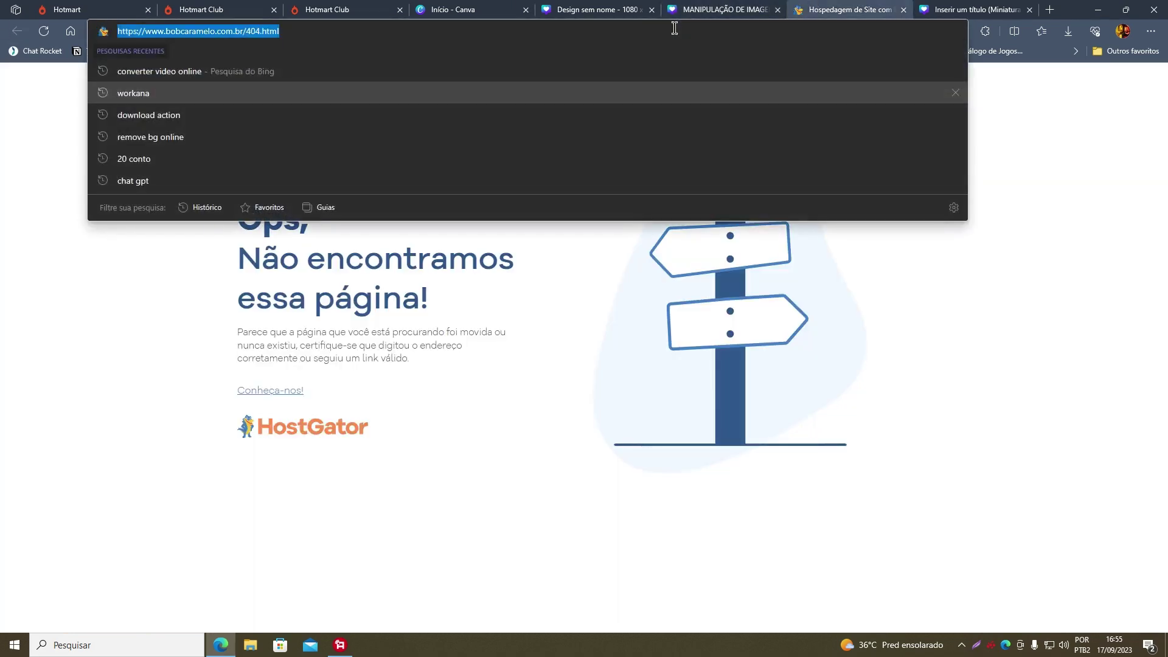
text(google.com)
key(Return)
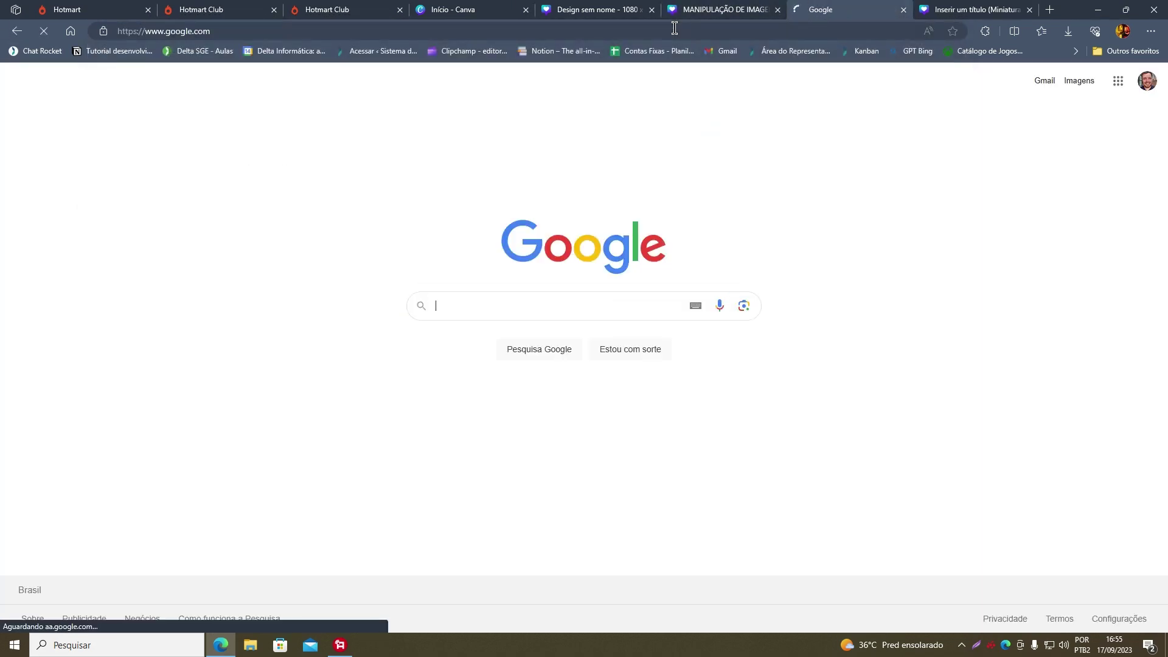
text(pingles )
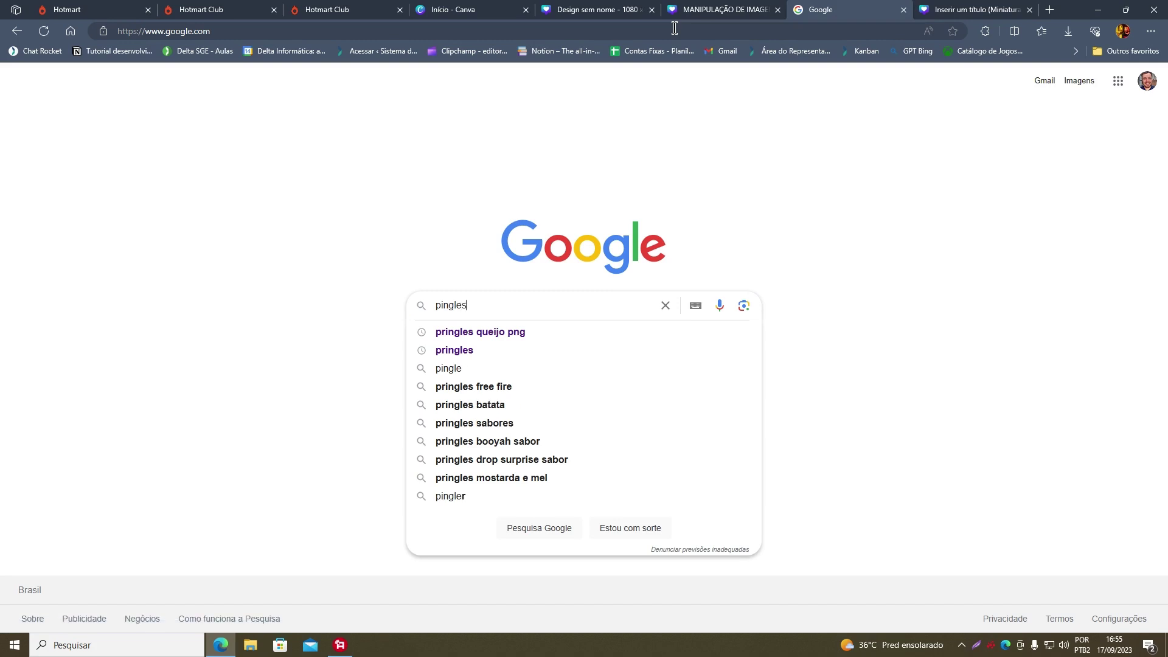
text(batat)
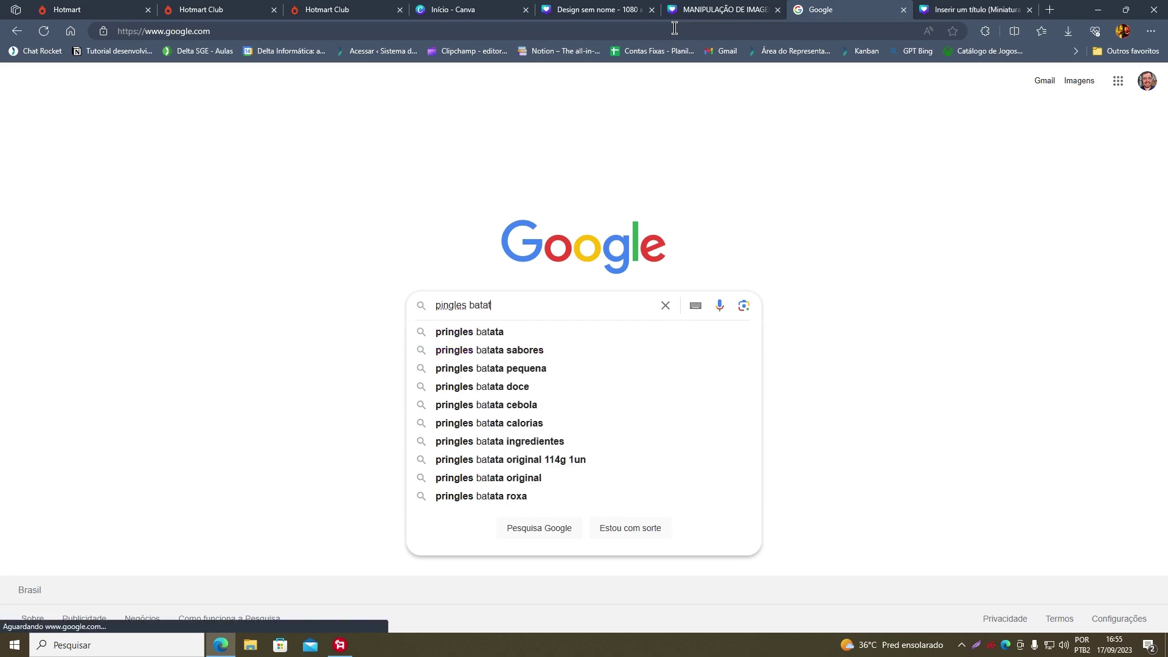
text(a png queijo)
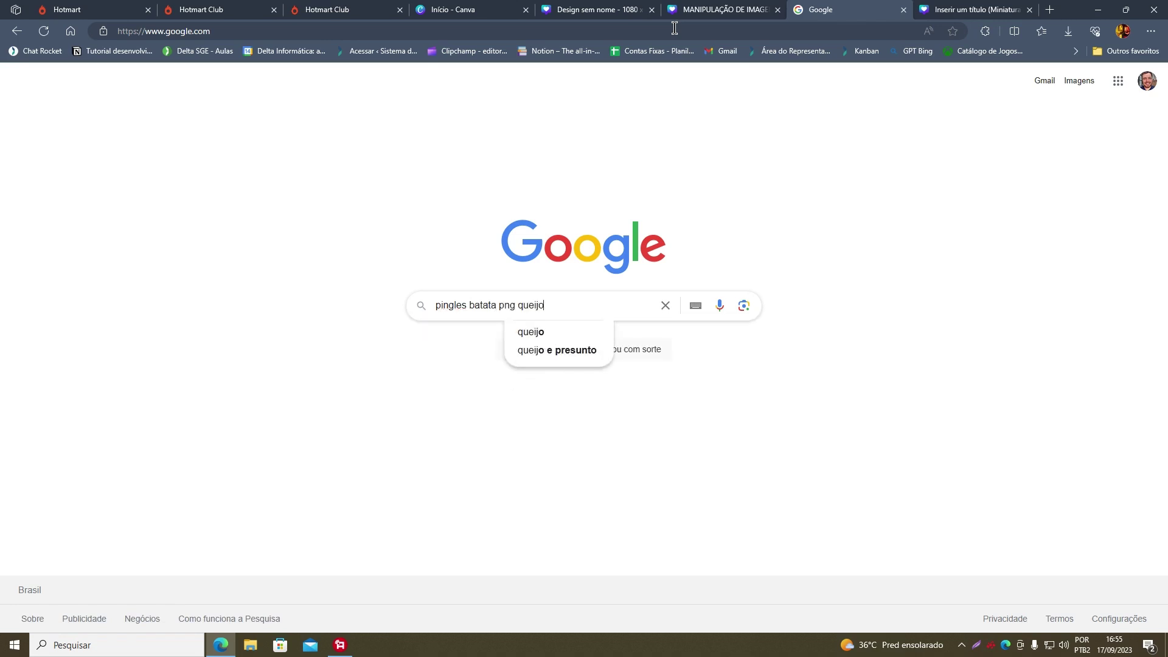
key(Return)
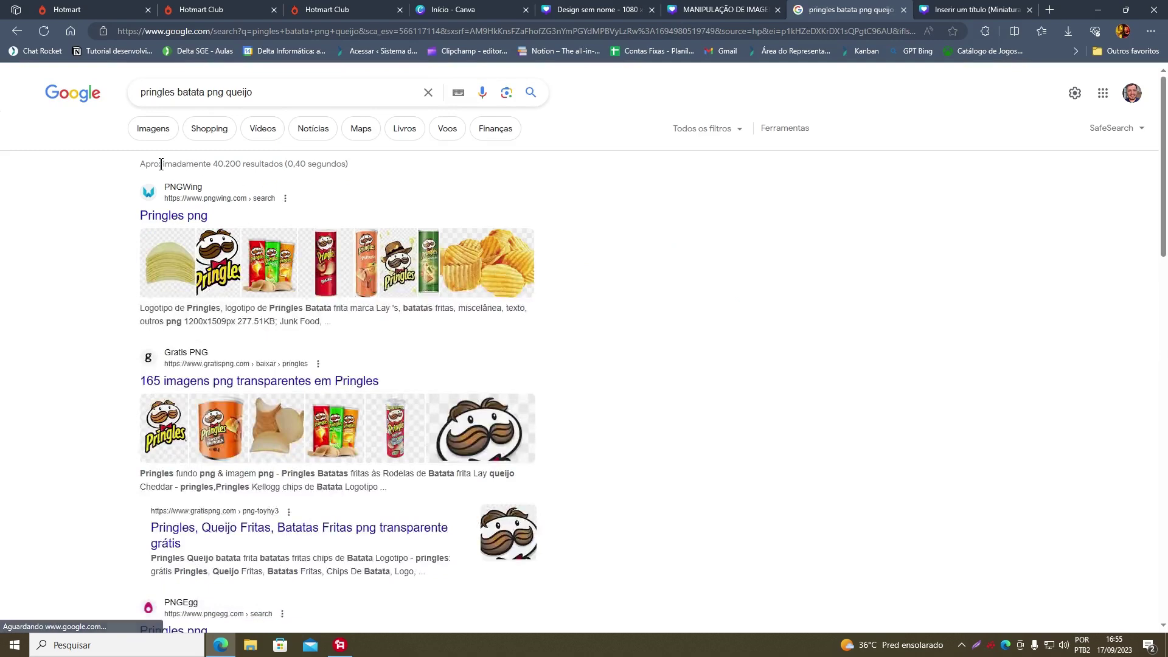
click(156, 131)
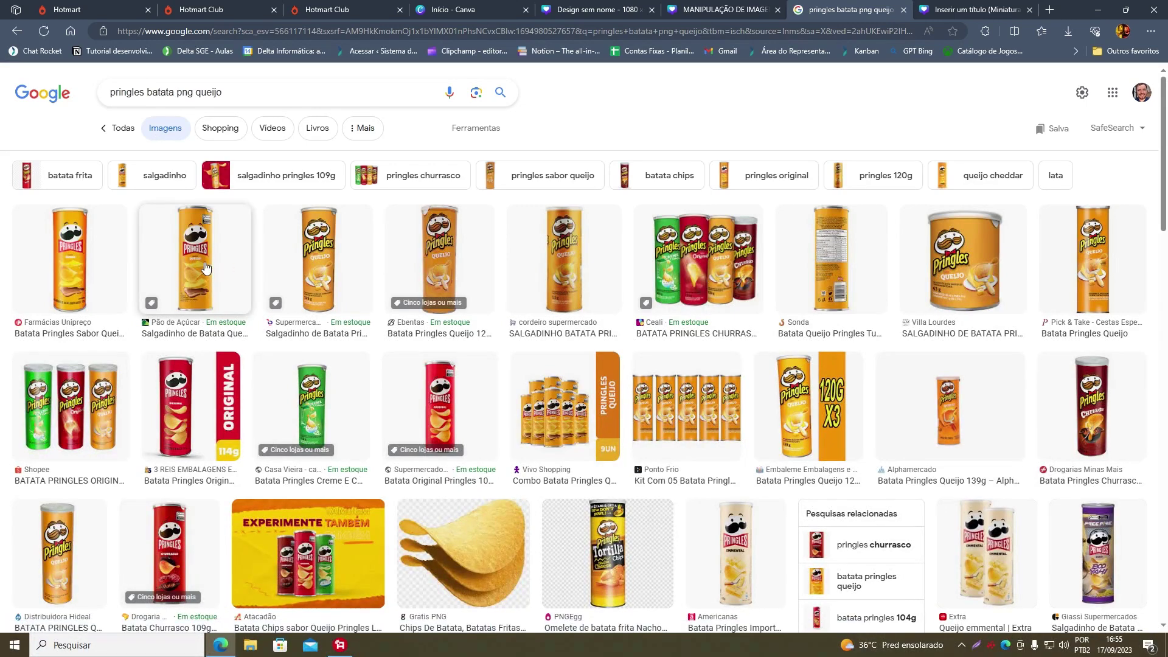
Preview the 109 g cheese Pringles can from Pão de Açúcar and copy its full image.
click(204, 267)
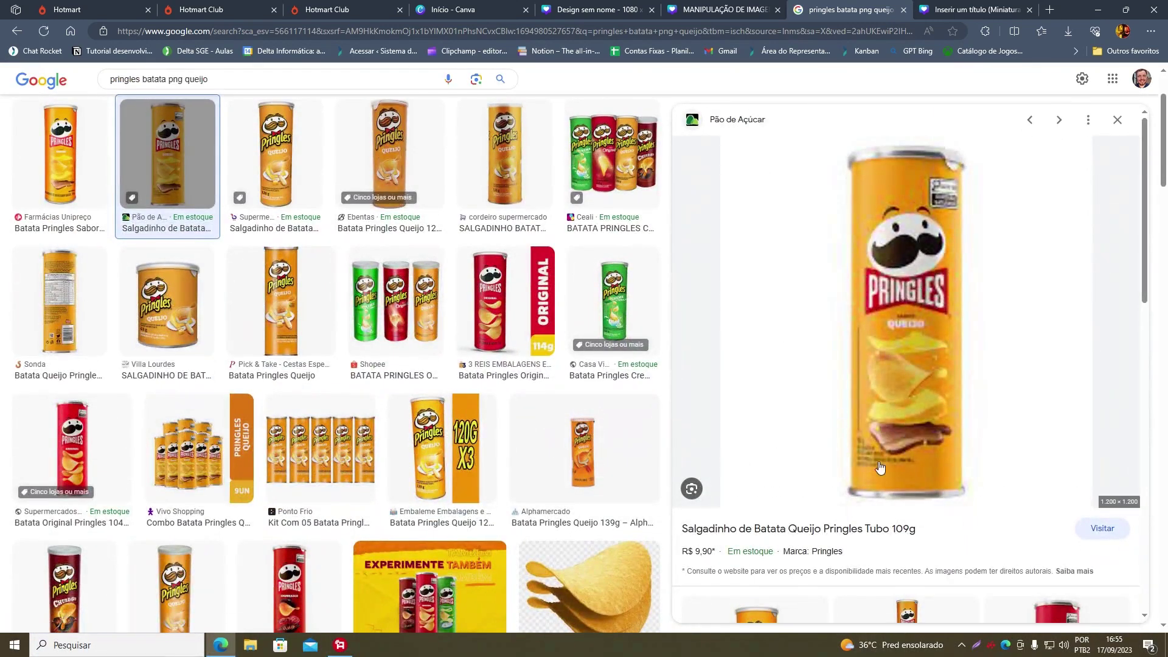
right_click(900, 408)
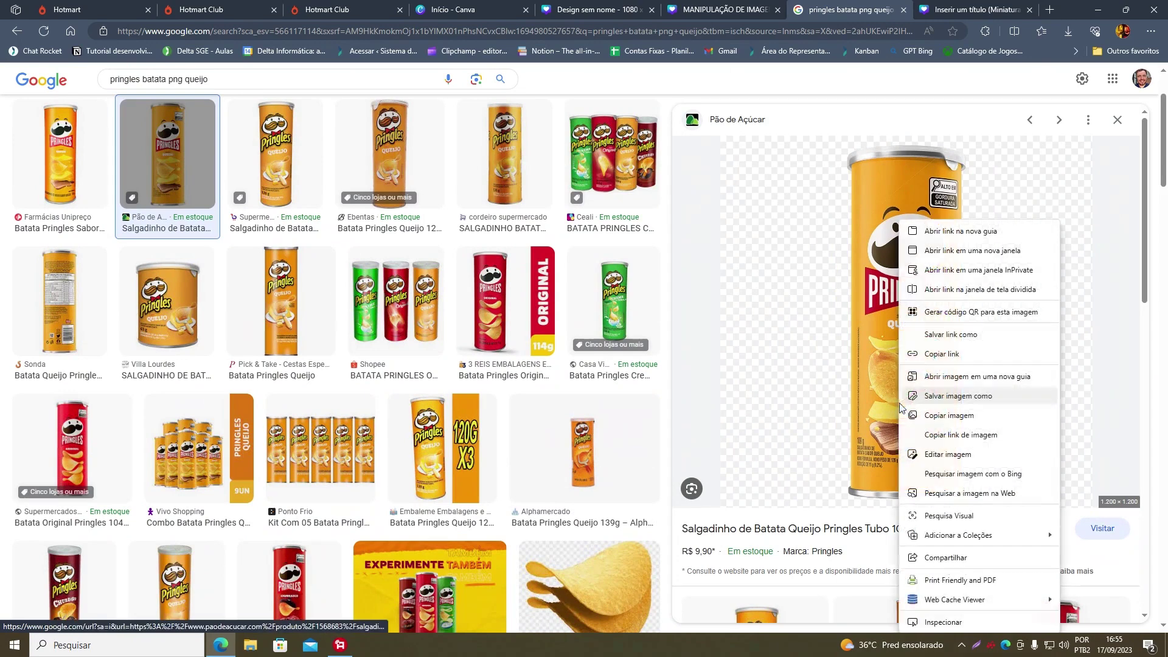
click(949, 415)
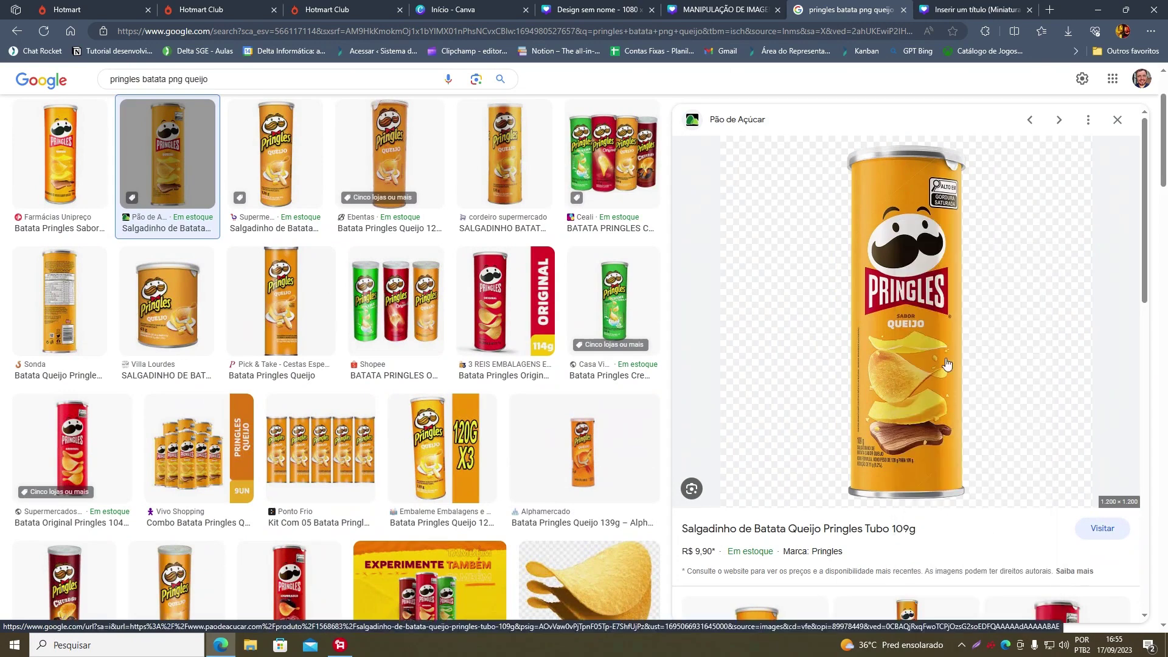
Paste the copied can image onto the new design's orange gradient page, allowing Canva access to the clipboard.
click(495, 7)
click(593, 9)
right_click(656, 308)
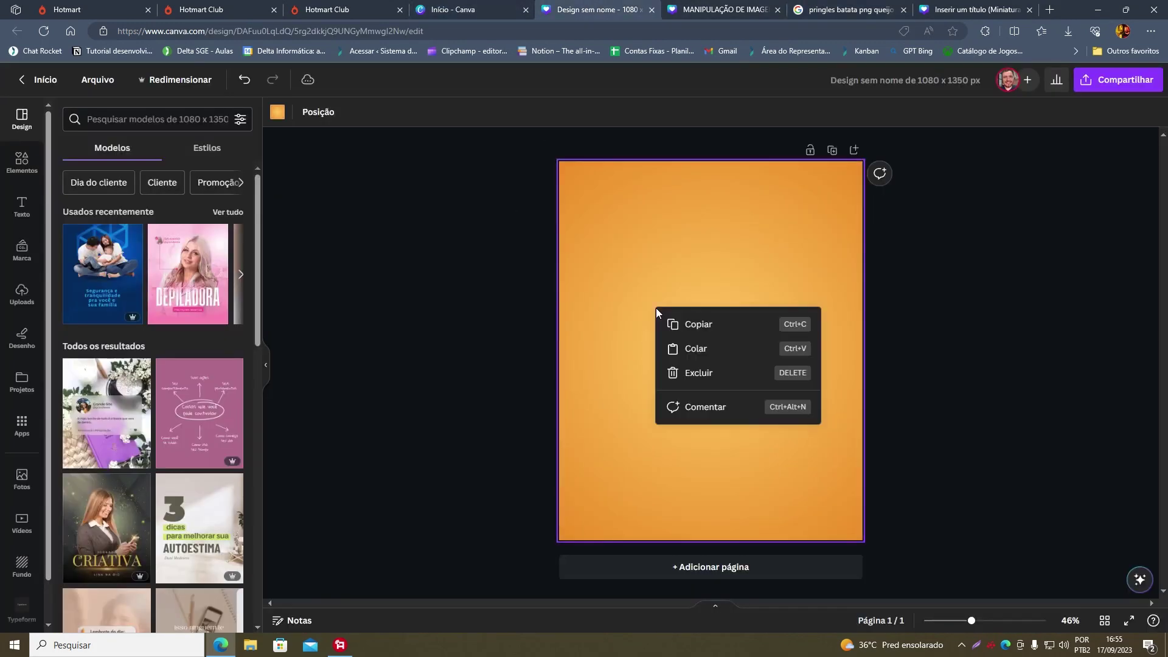
click(703, 358)
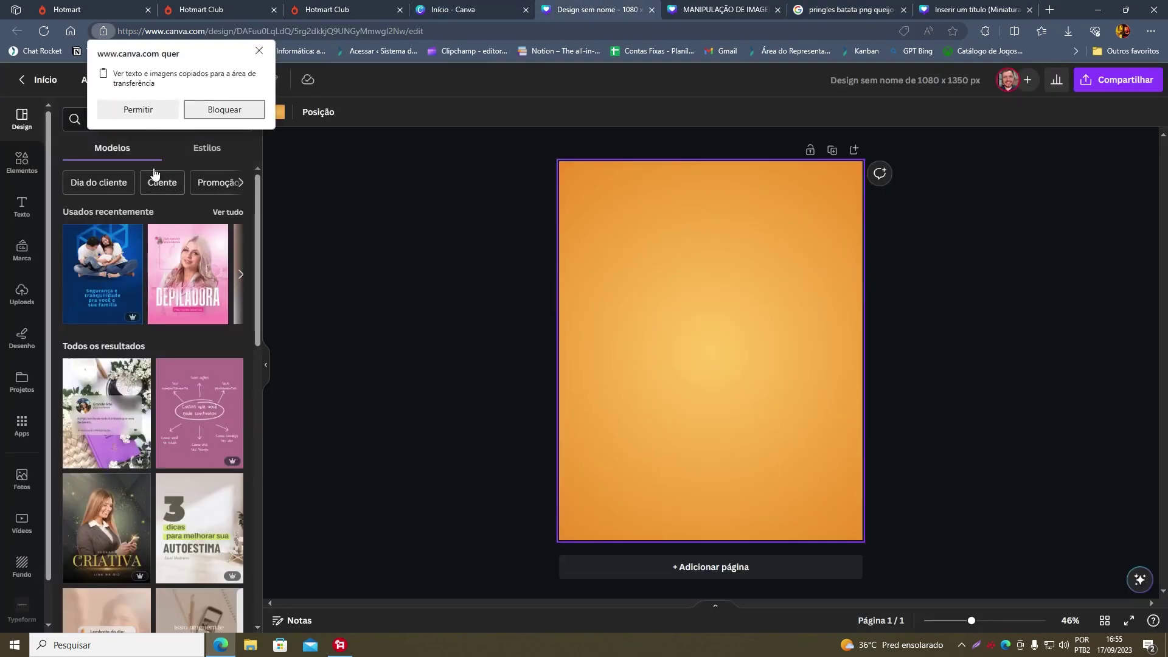
click(138, 110)
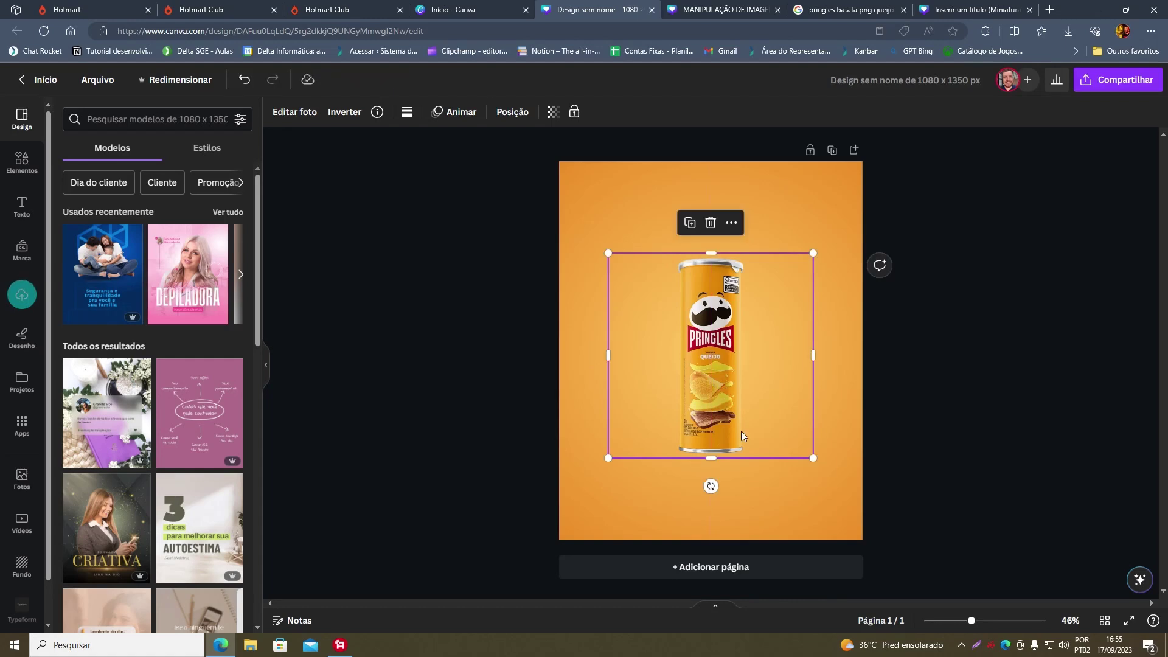
Crop the empty margins on both sides of the pasted image close to the can's edges and deselect it.
click(22, 293)
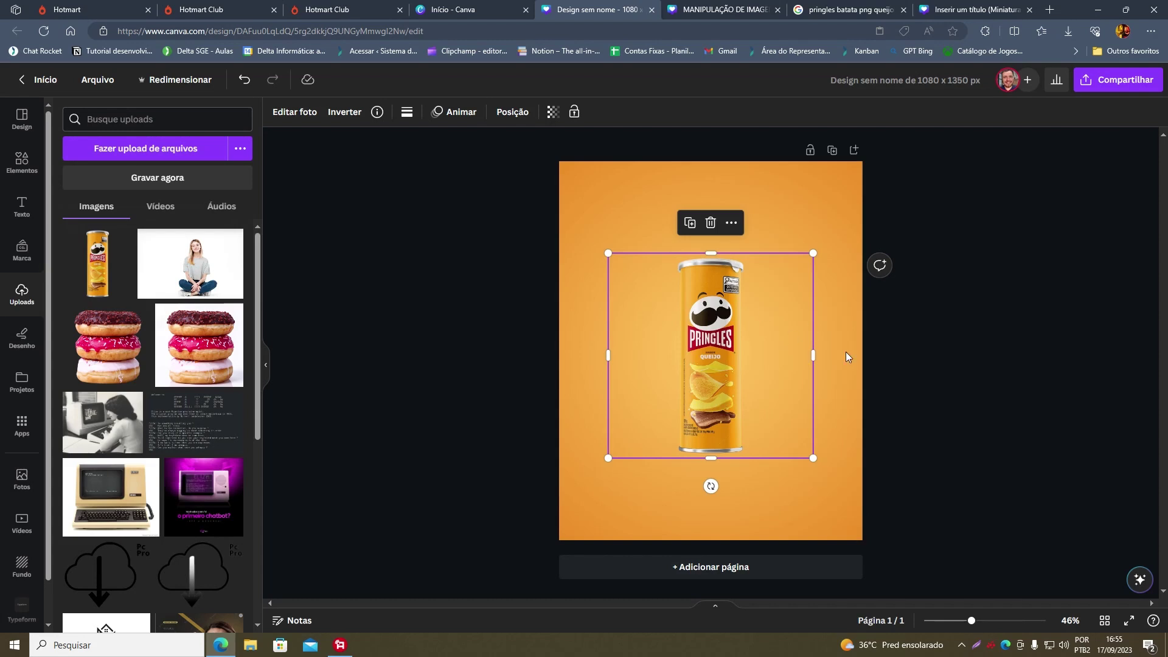
drag(811, 355, 753, 358)
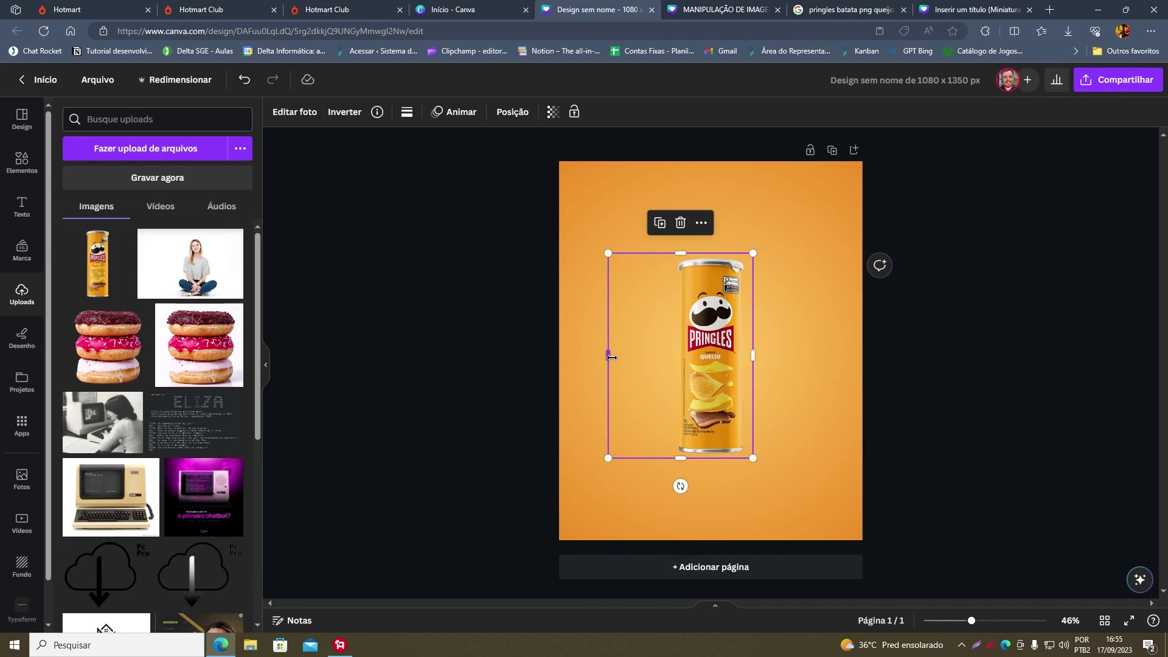
drag(610, 357, 674, 359)
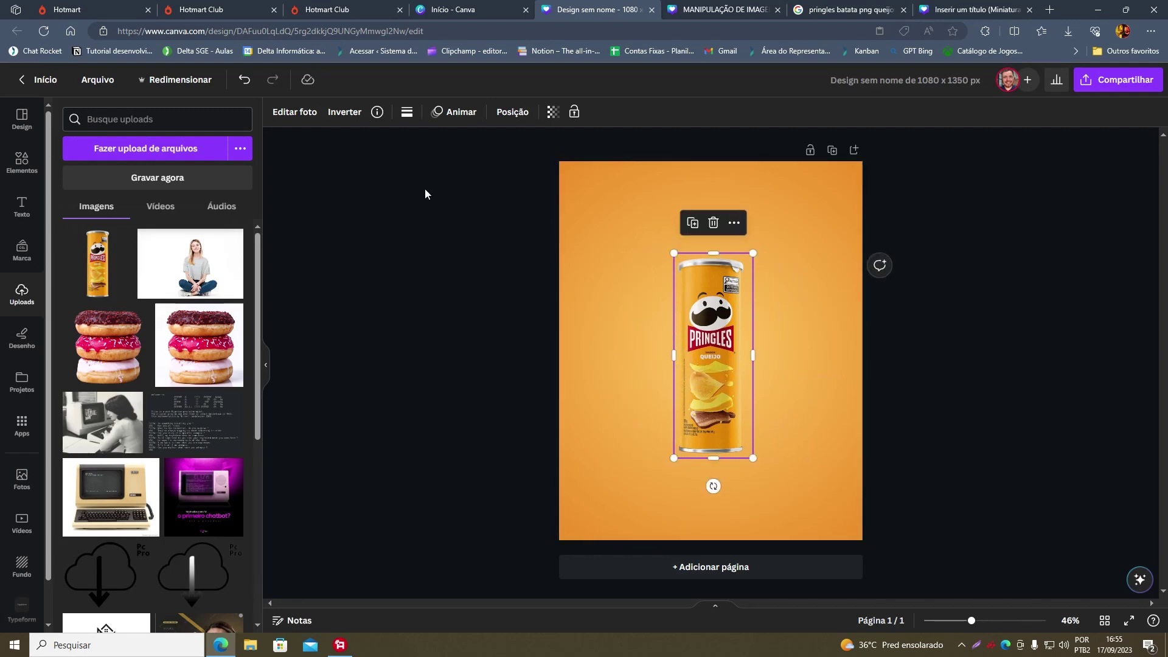
click(296, 113)
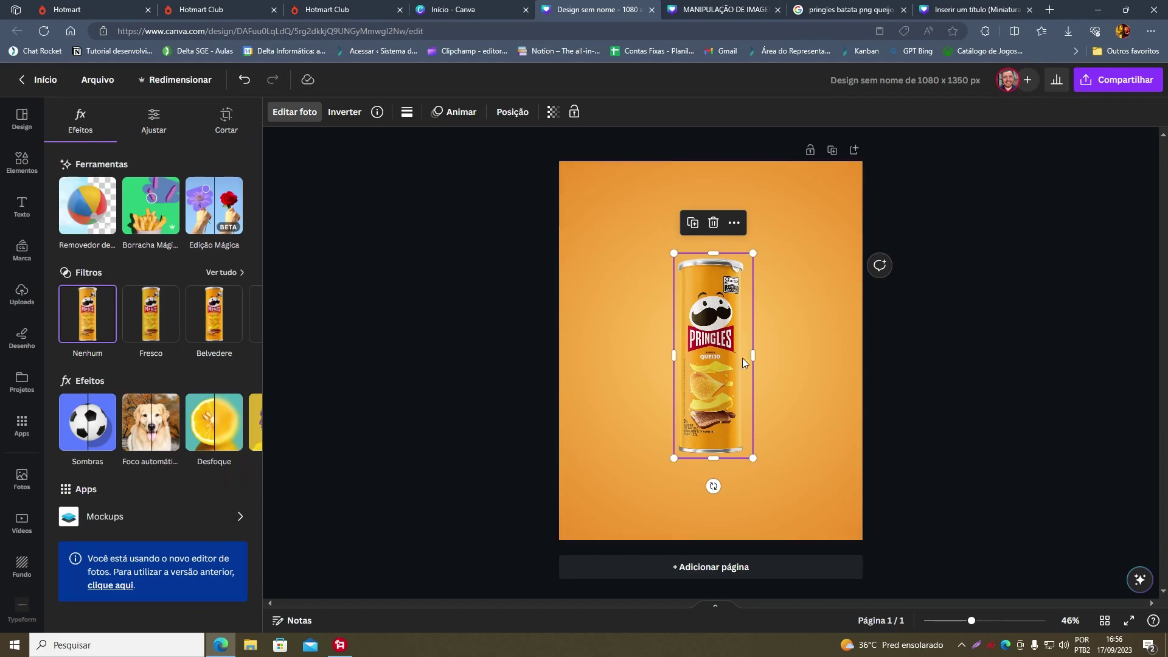
drag(753, 357, 747, 356)
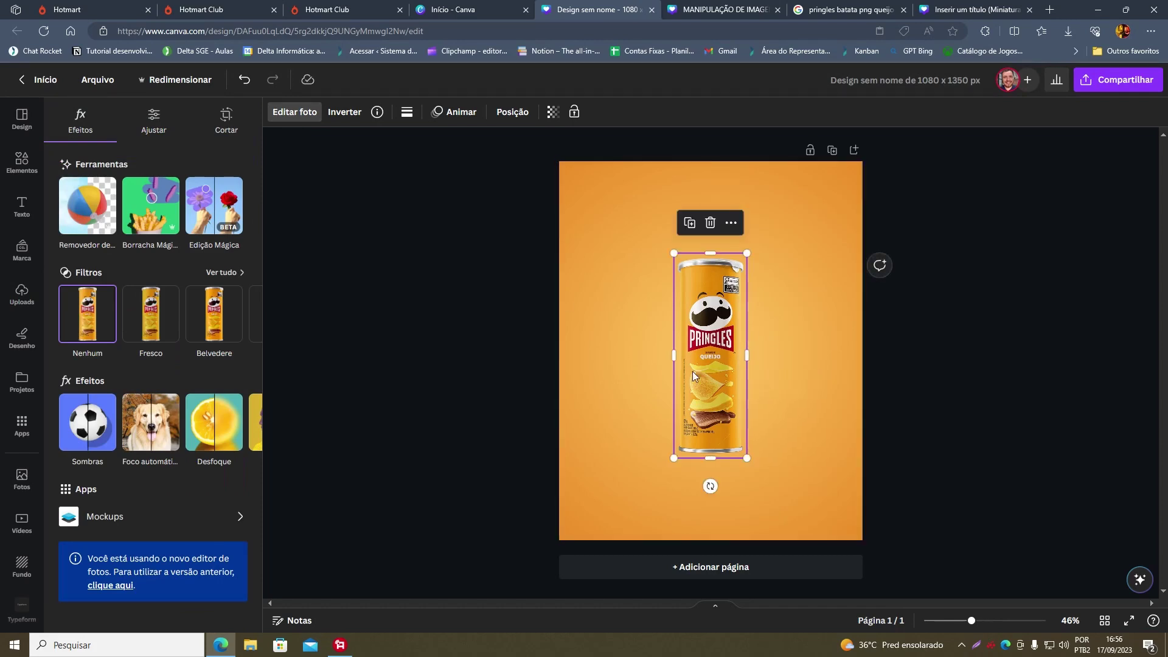
click(778, 366)
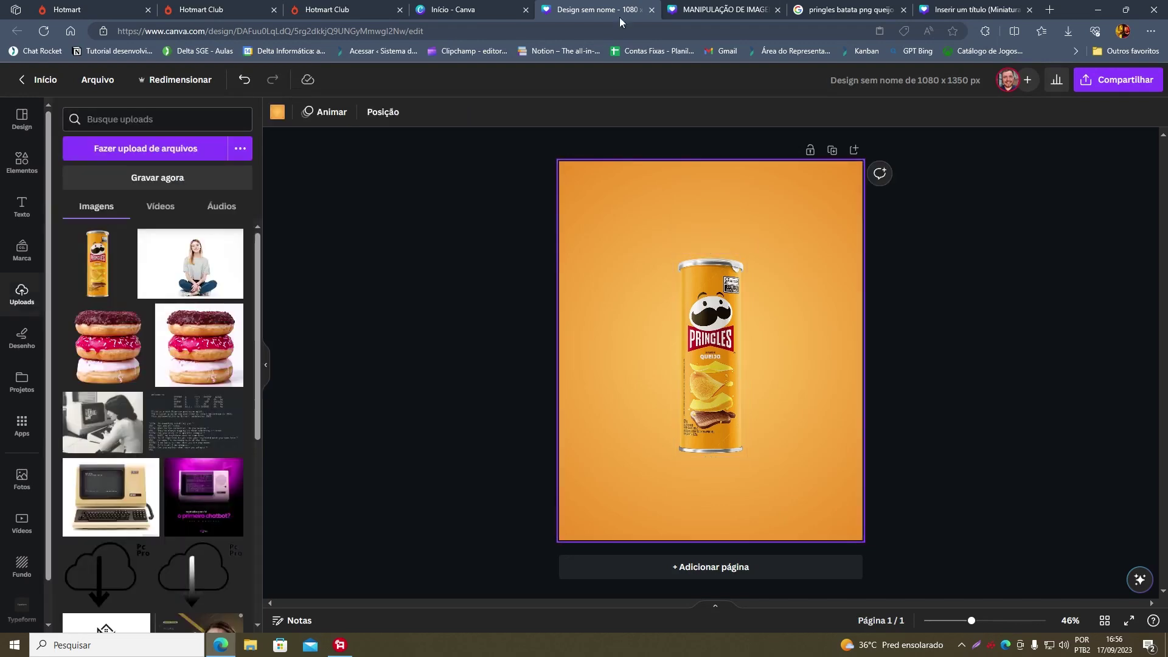
Enlarge the can to about three quarters of the page height and tilt it like the reference design's can, with its top leaning left.
click(676, 8)
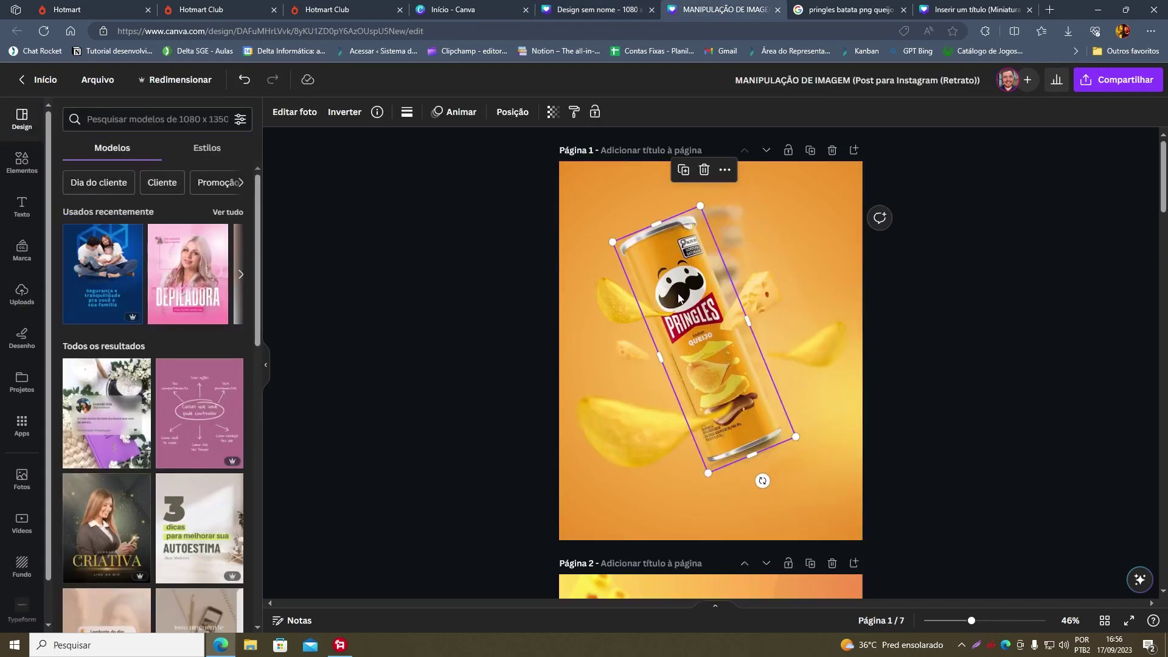
click(599, 8)
click(742, 355)
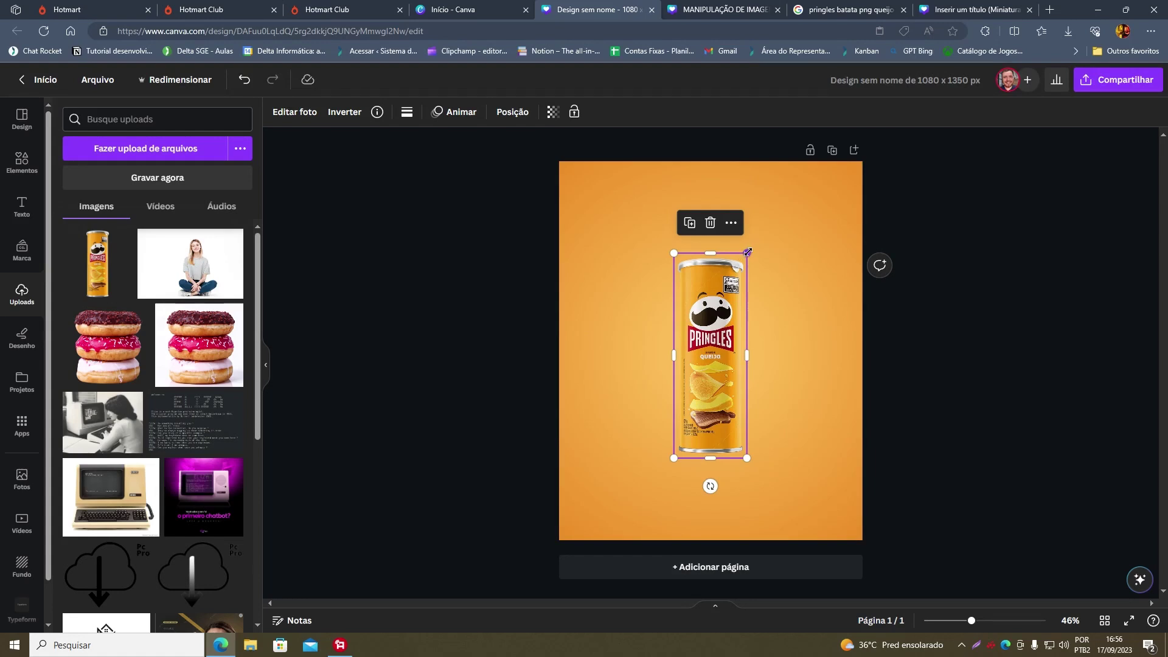
drag(747, 252, 782, 214)
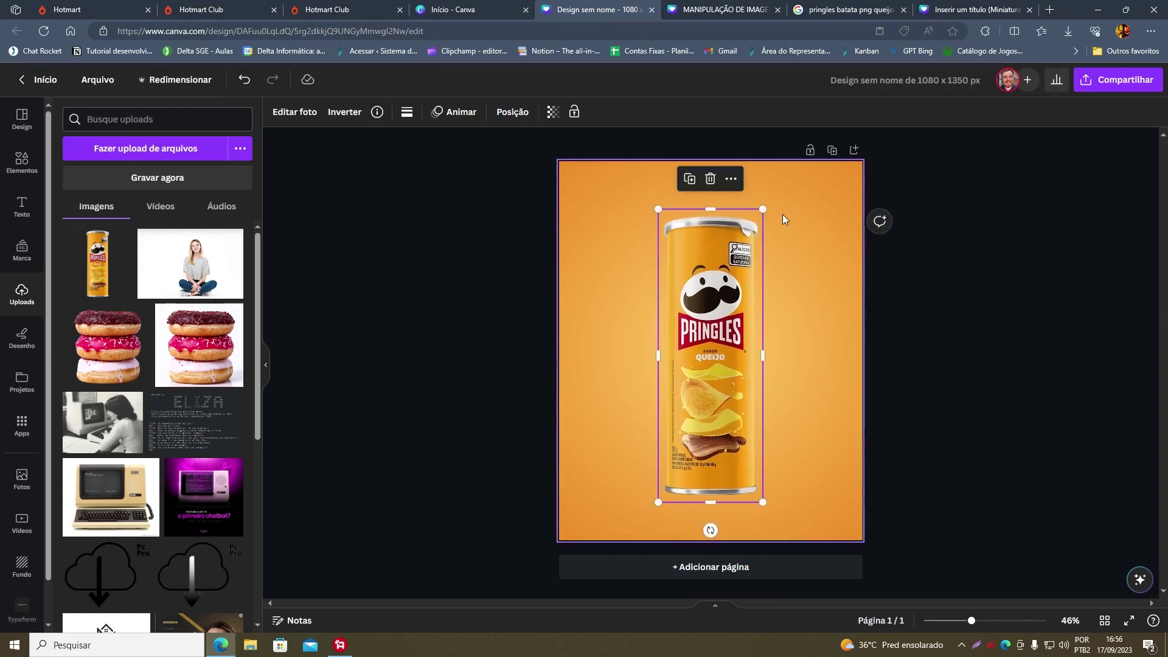
click(703, 5)
click(623, 7)
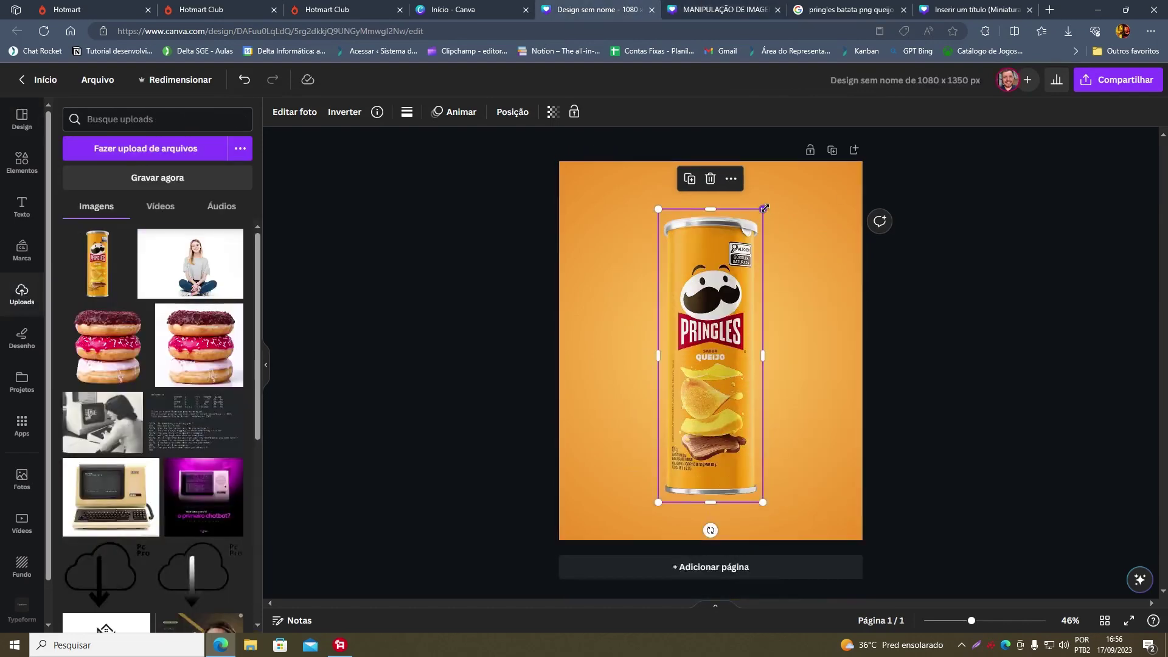
drag(763, 208, 760, 217)
drag(709, 518, 776, 513)
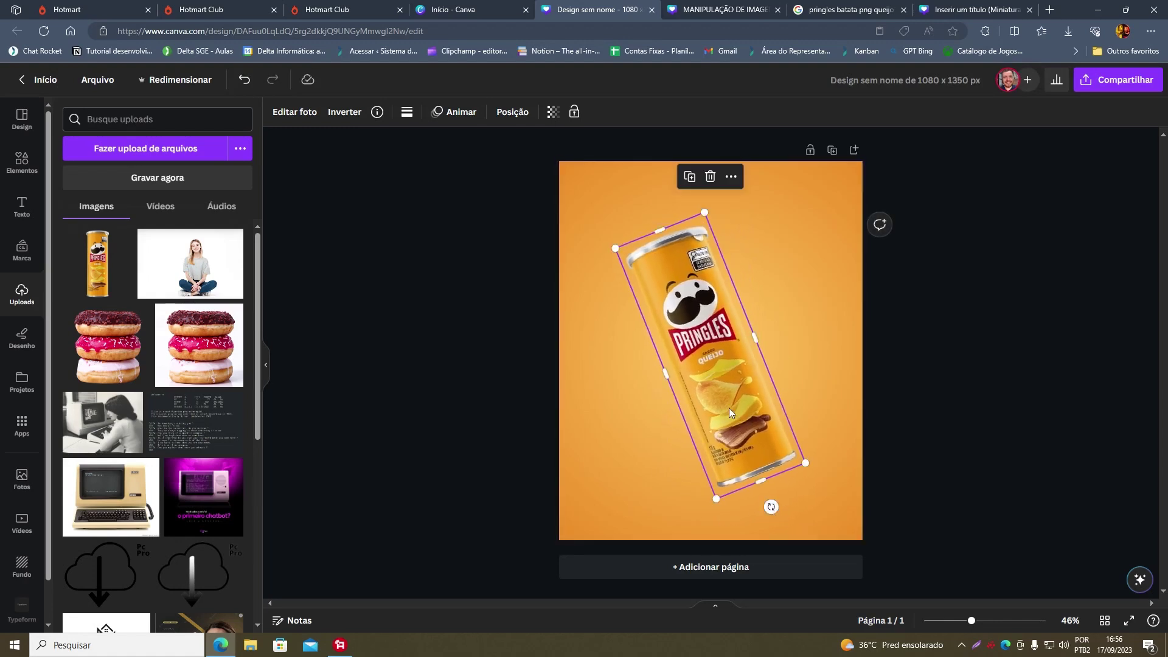
Compare the can with the reference design's sharp and blurred cans, shrink it slightly and center it on the page.
click(722, 7)
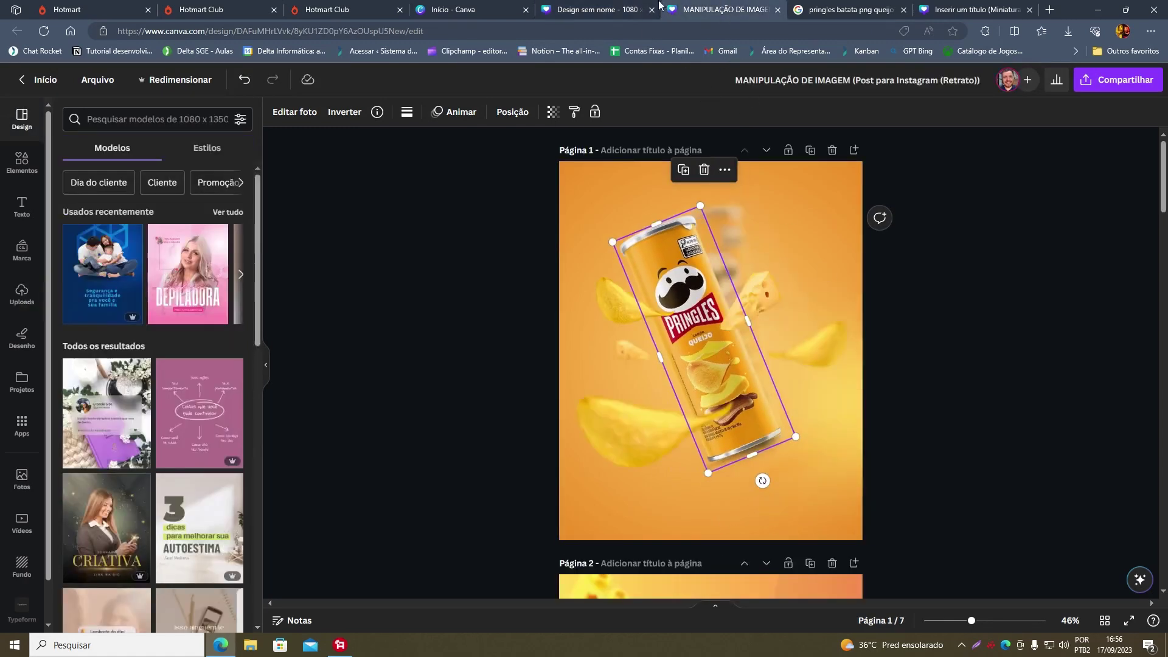
click(617, 8)
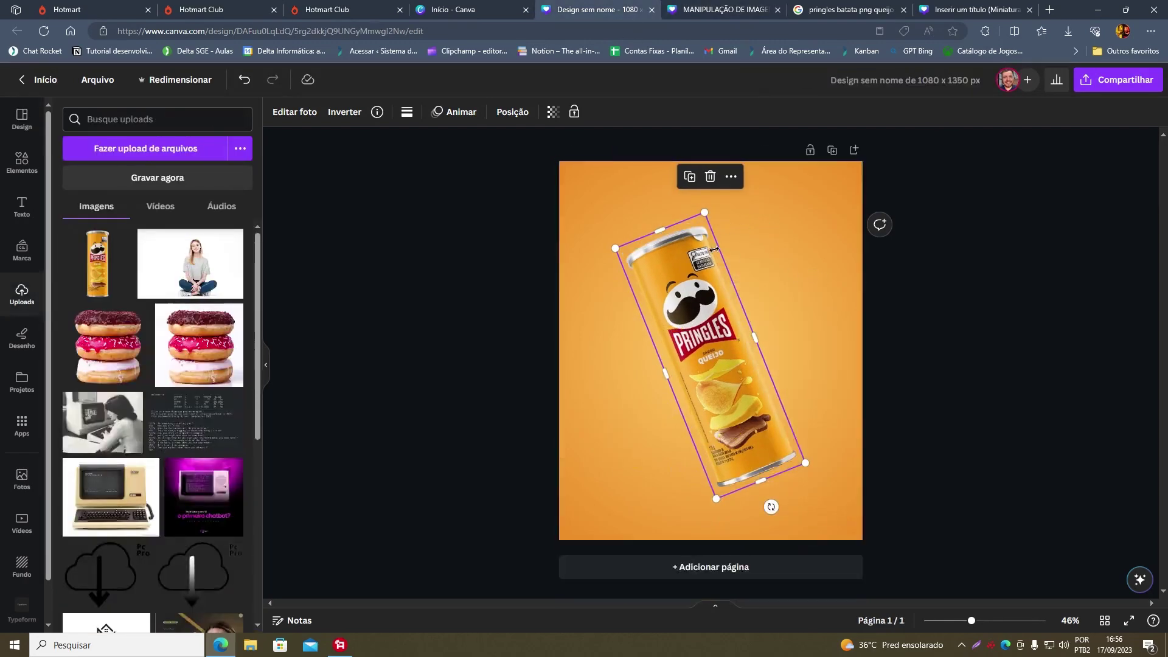
click(709, 7)
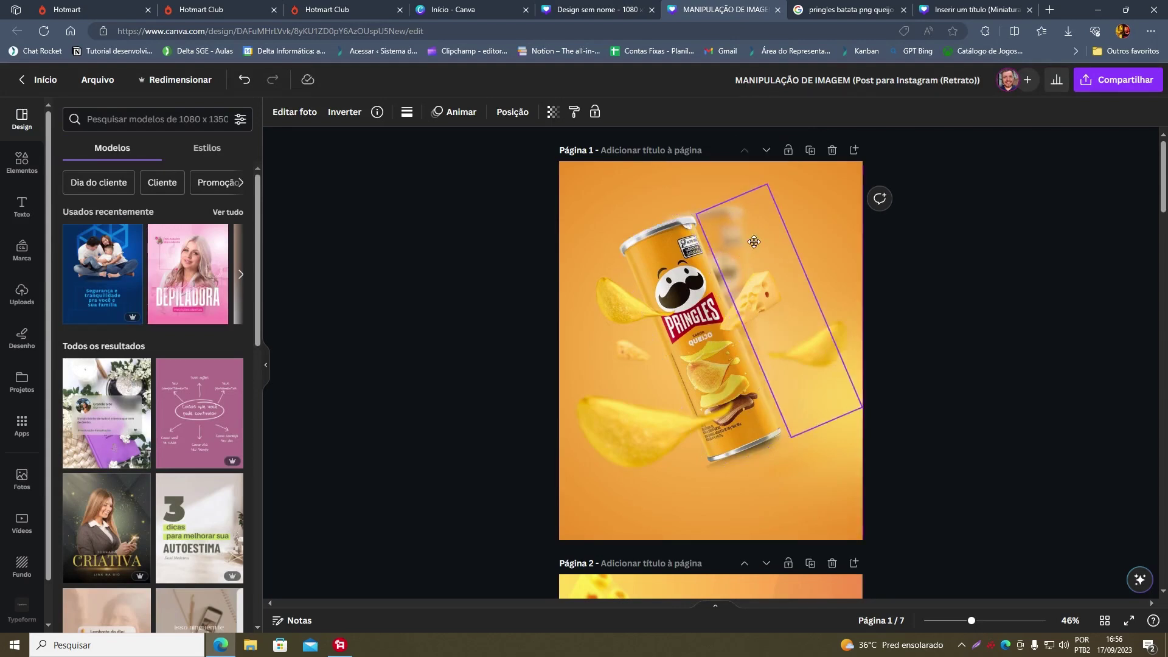
drag(681, 274, 675, 275)
click(728, 232)
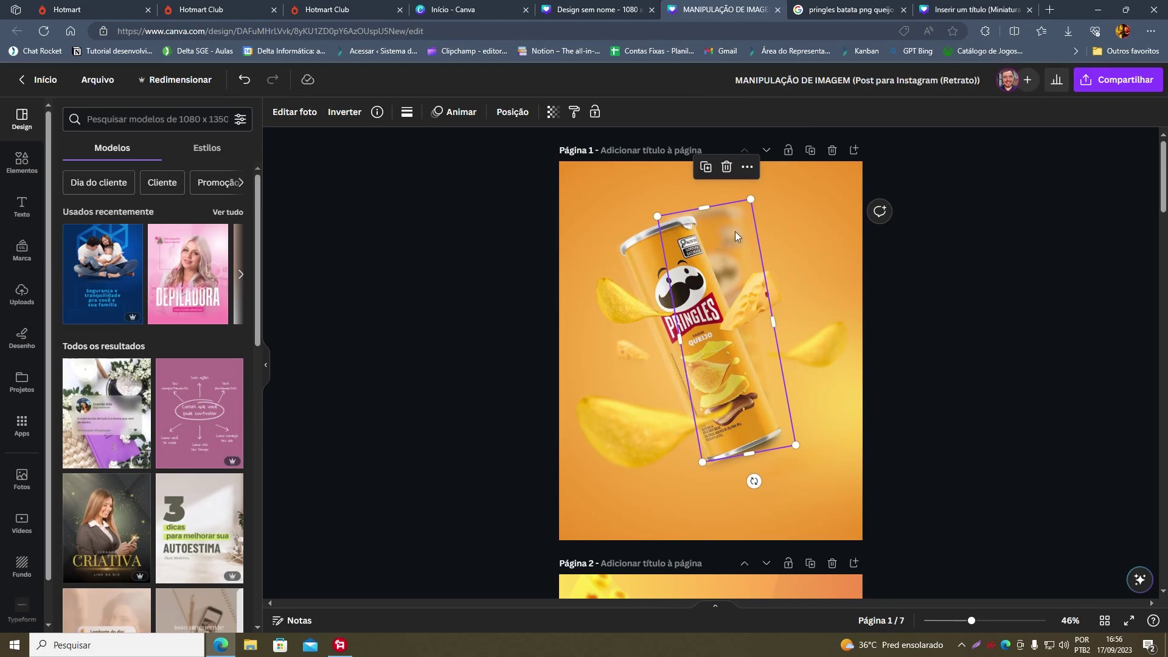
click(590, 9)
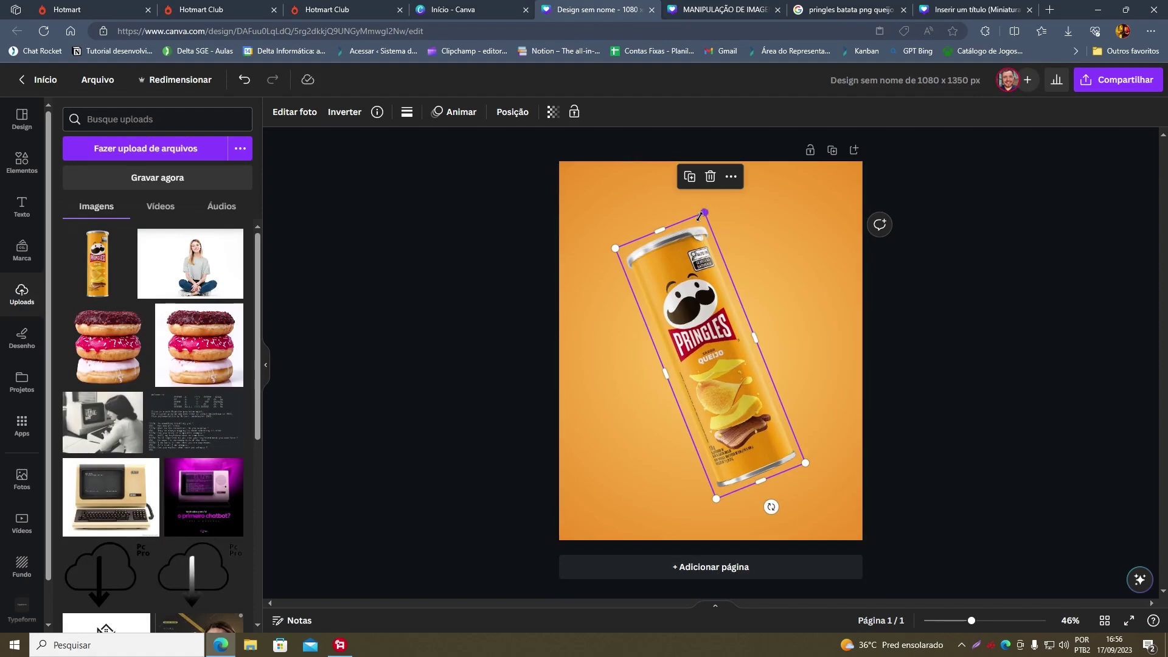
drag(700, 216, 702, 237)
drag(722, 380, 720, 374)
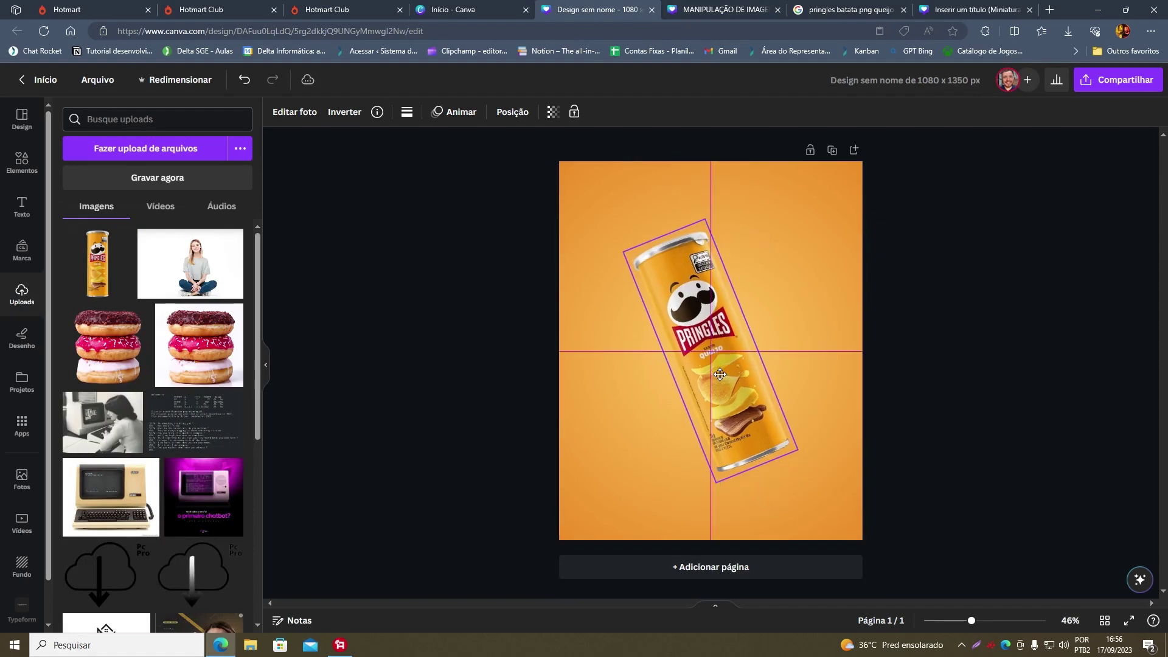
click(983, 387)
click(696, 375)
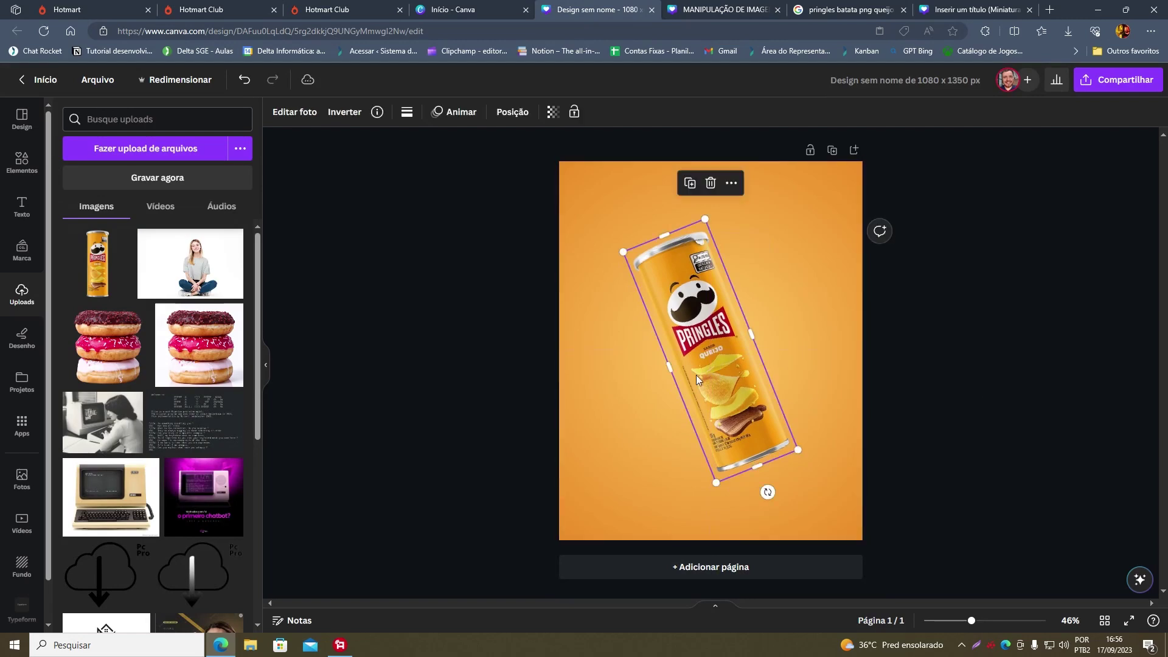
Copy and paste the can, placing the copy lower left in front and the original to its right behind it.
right_click(722, 361)
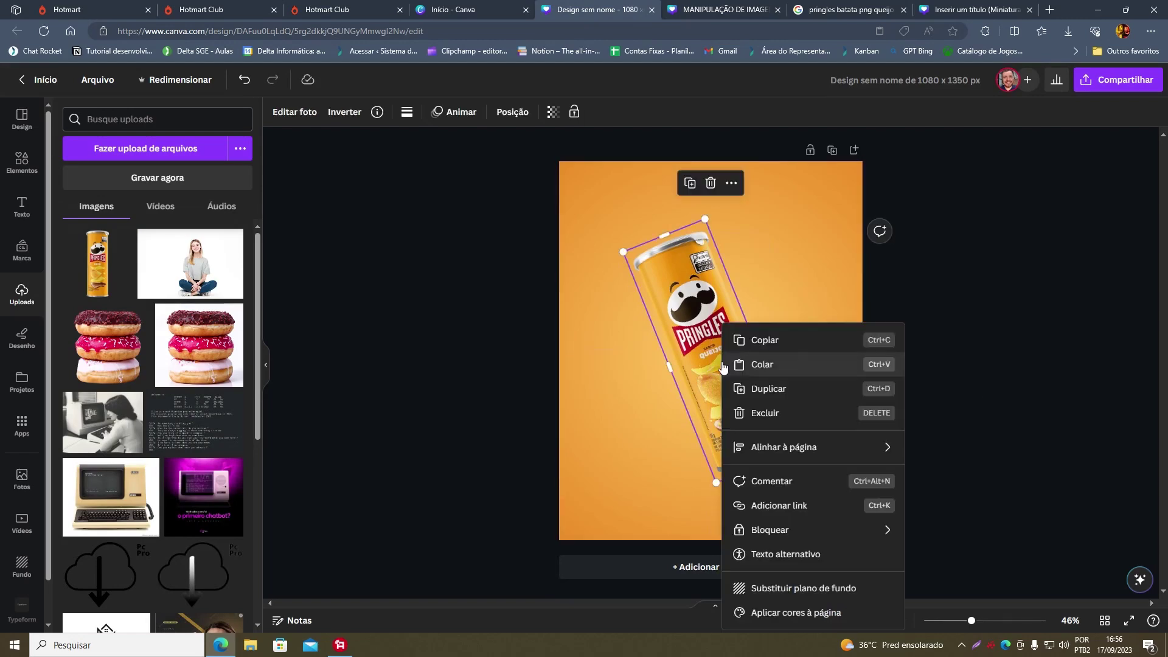
click(794, 339)
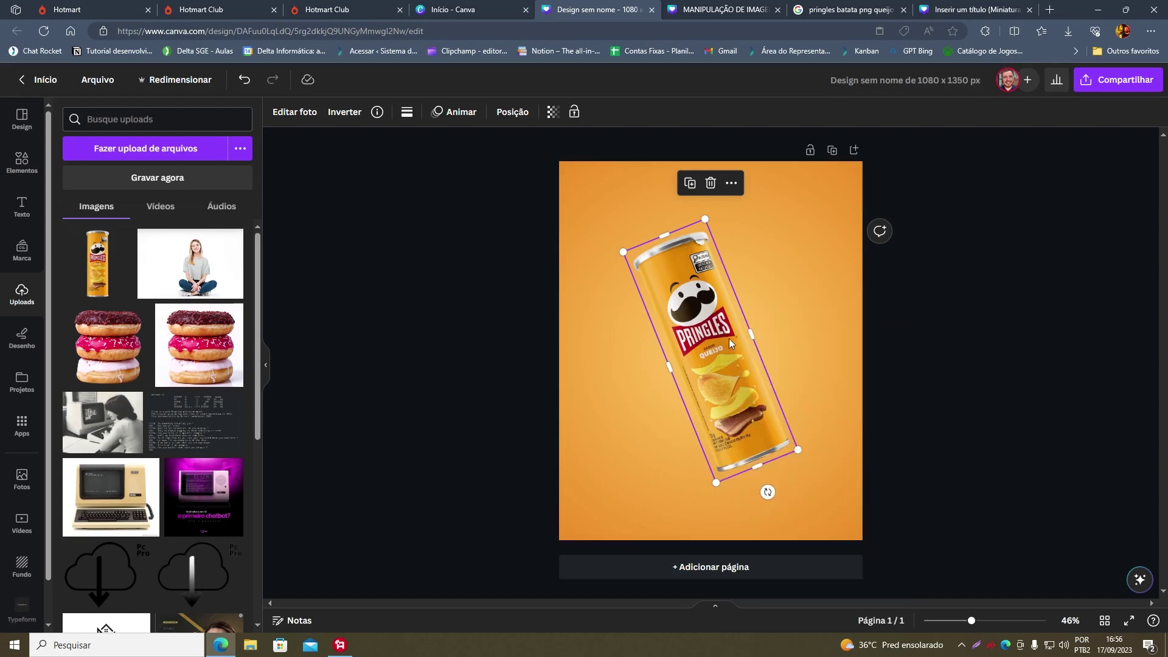
click(775, 315)
right_click(775, 315)
click(816, 357)
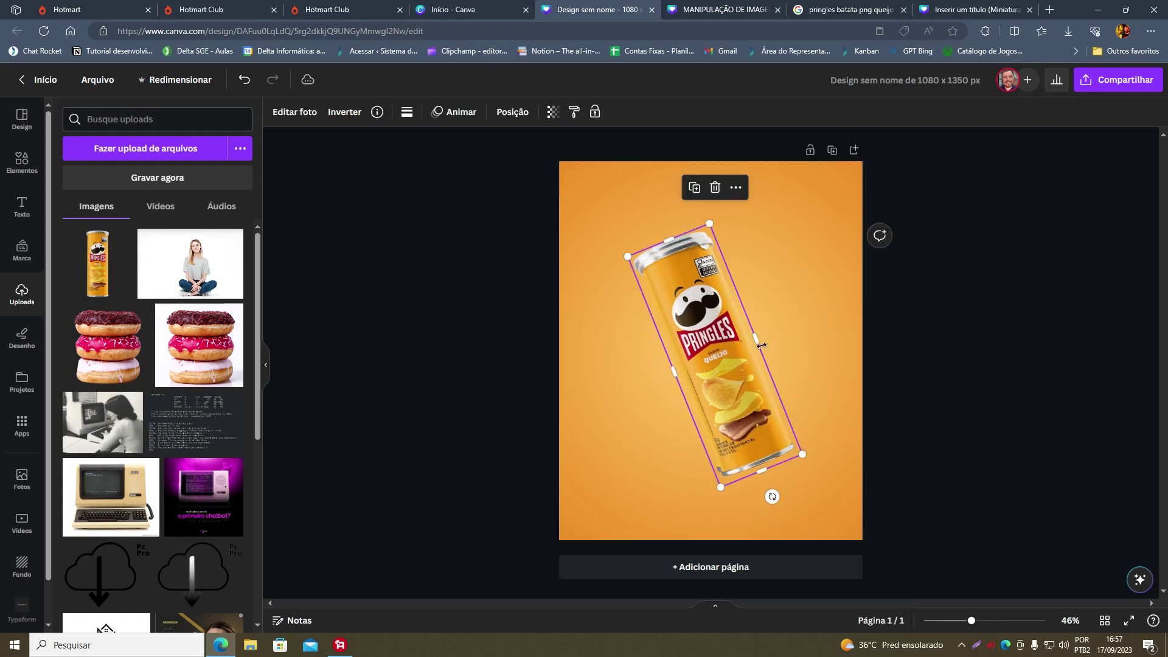
drag(722, 336, 676, 377)
click(724, 353)
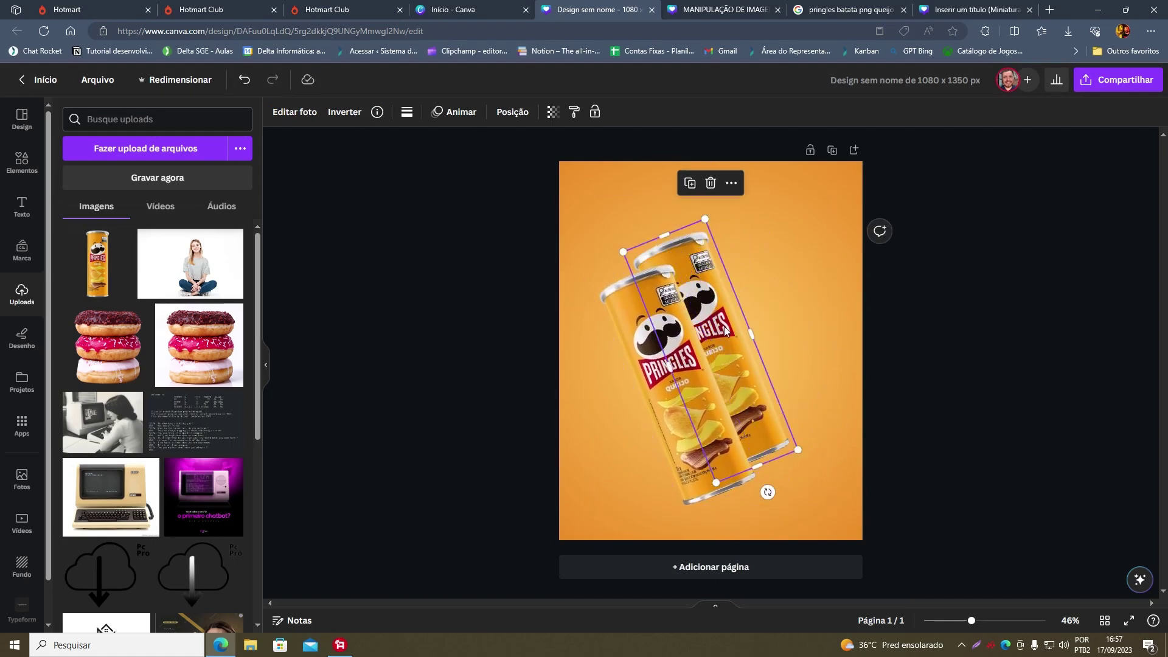
drag(725, 330, 750, 327)
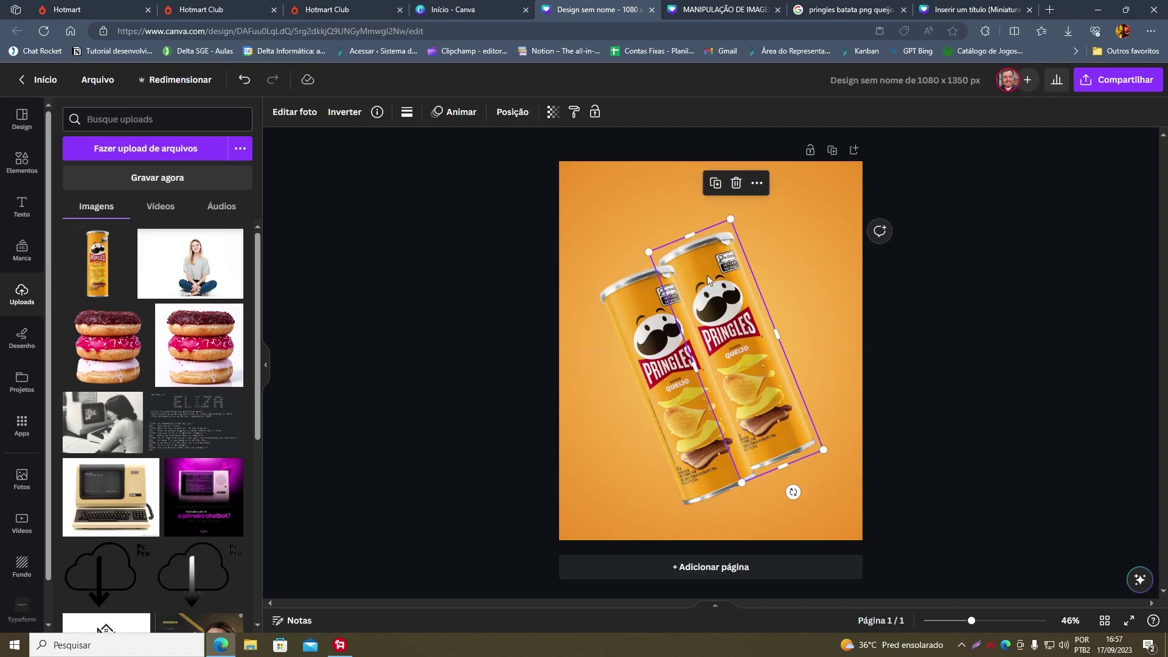
Apply the Desfoque effect to the rear can at intensity 47 and make that can partly transparent.
click(305, 116)
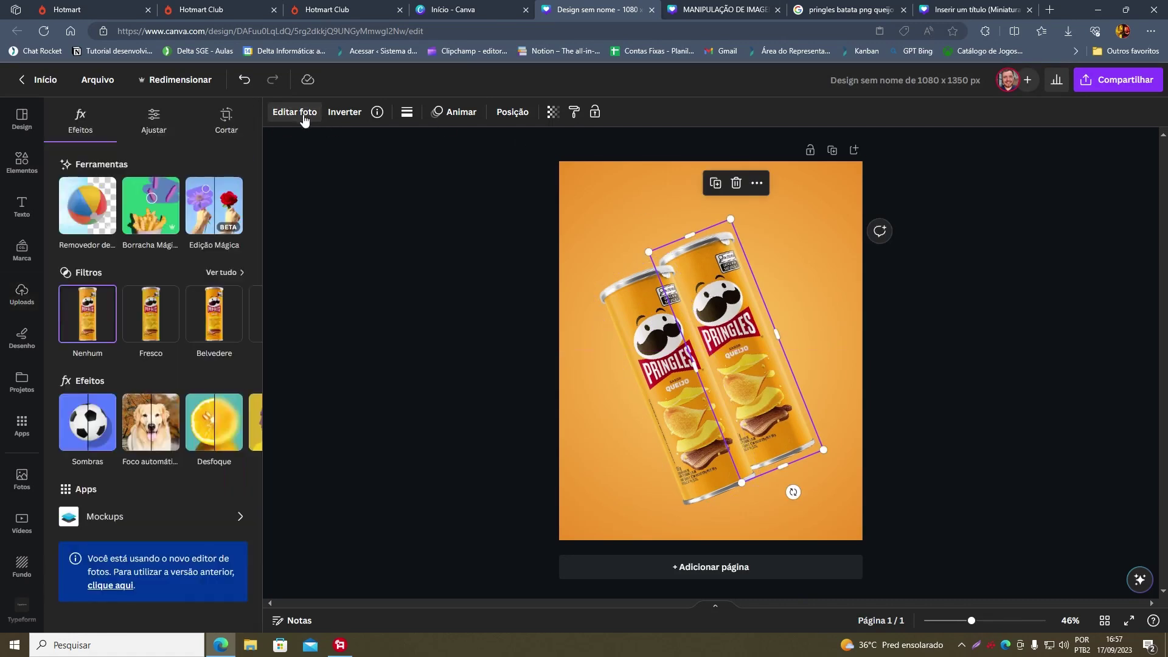
click(210, 429)
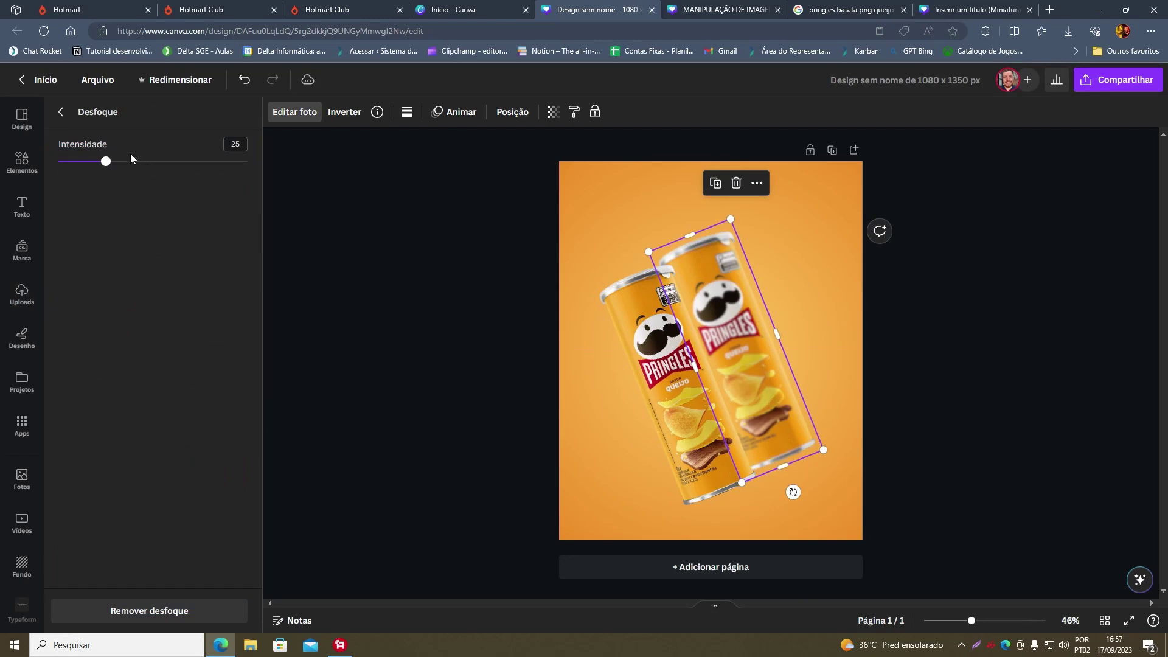
drag(118, 163, 138, 168)
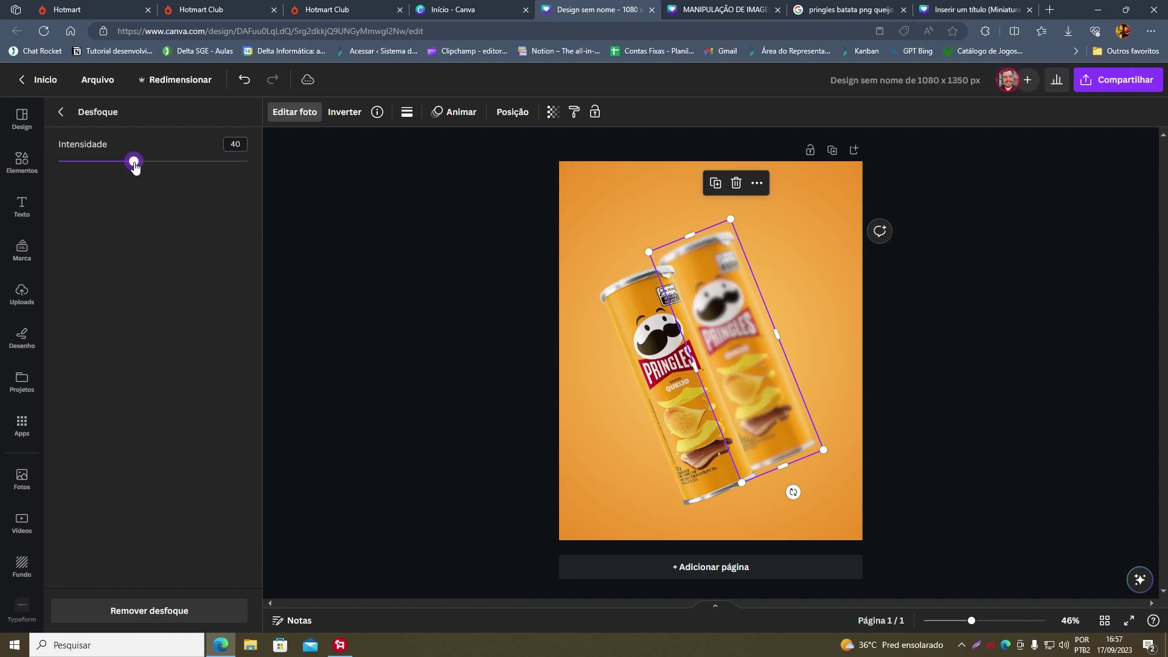
click(554, 113)
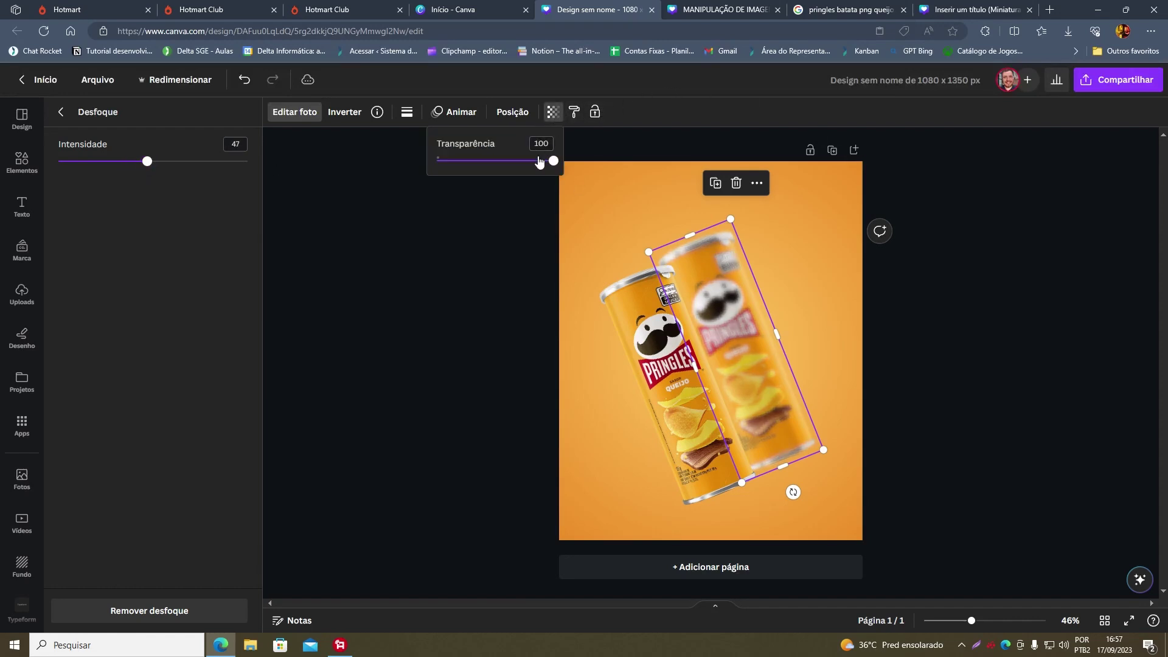
drag(546, 164, 485, 177)
Position the sharp can over the blurred one, then turn the blurred can more upright and shift it closer, matching the reference design.
click(715, 7)
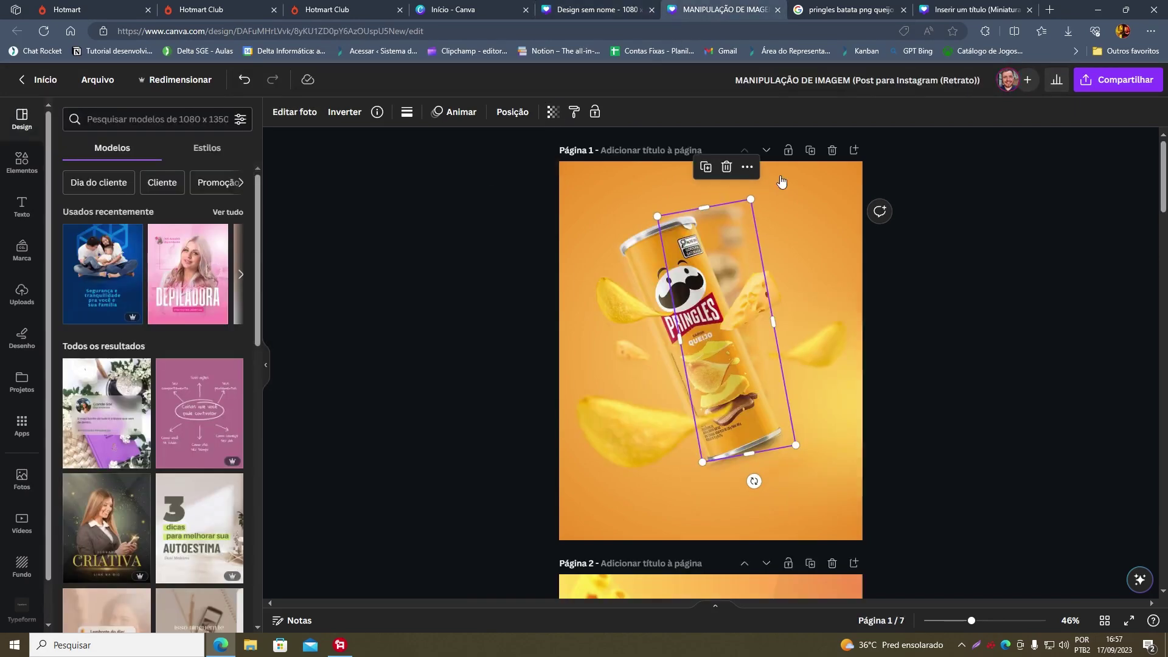
click(644, 5)
click(669, 285)
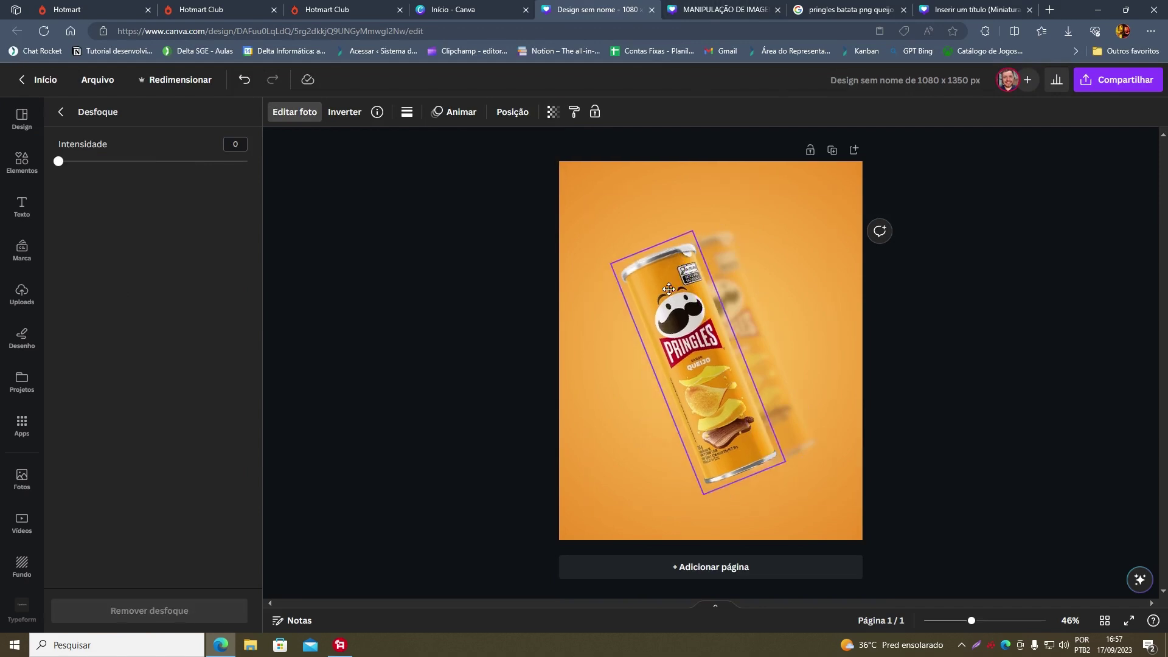
click(743, 310)
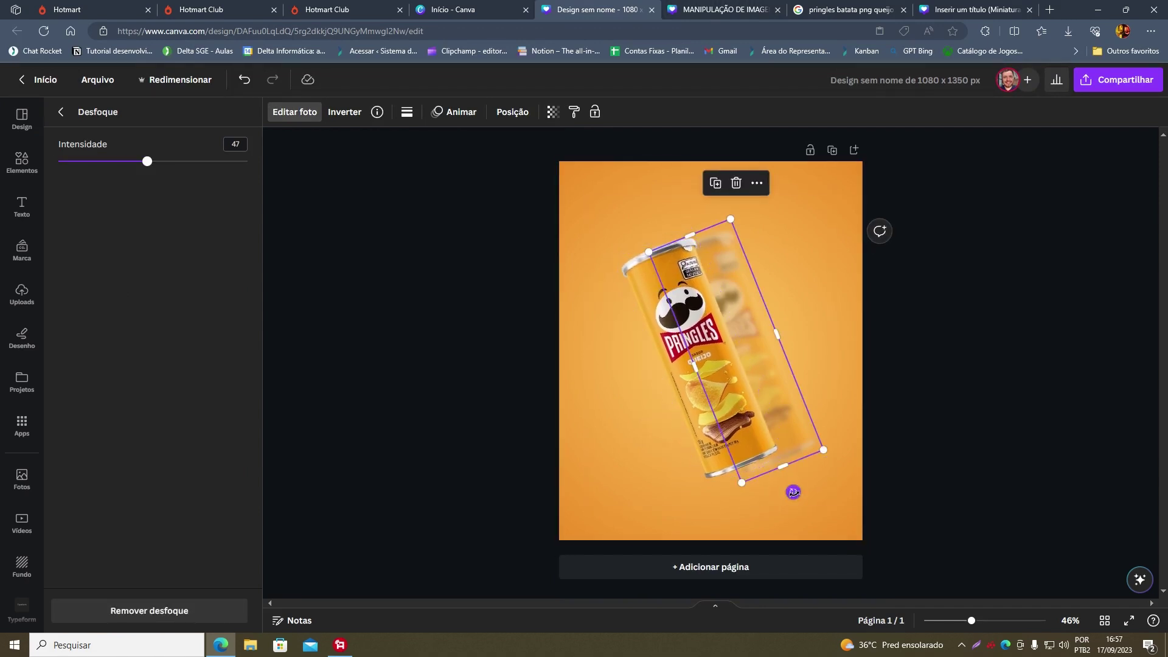
drag(792, 485, 757, 496)
mouse_move(774, 385)
mouse_down()
mouse_move(748, 385)
mouse_move(761, 385)
mouse_up()
click(1000, 411)
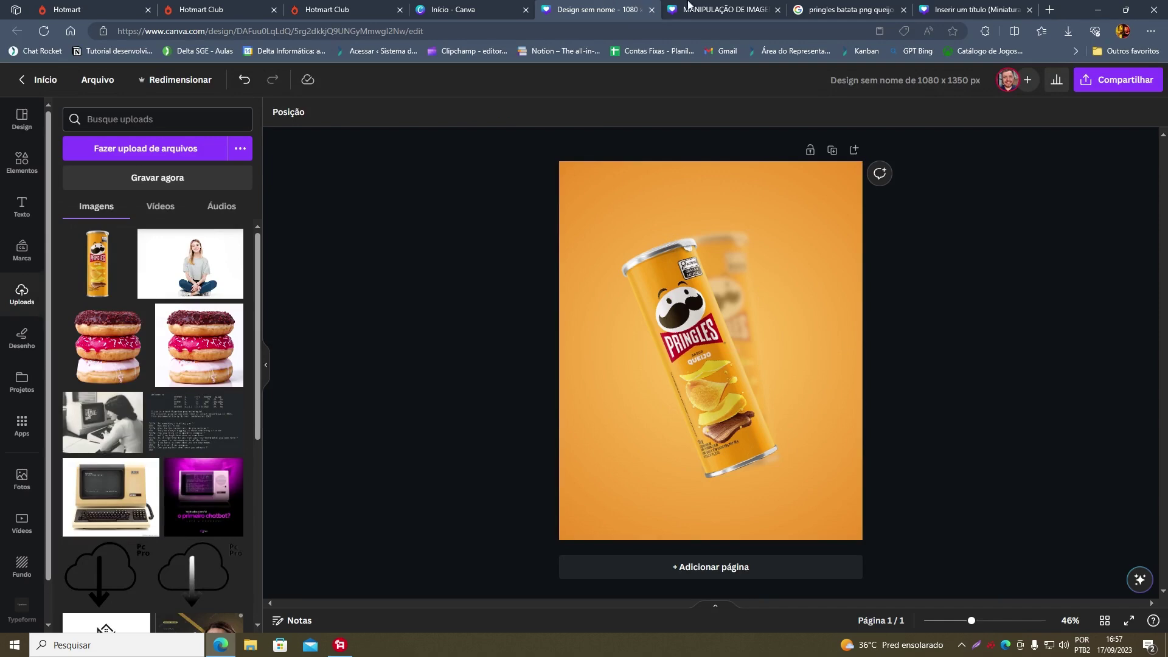
click(722, 9)
click(596, 8)
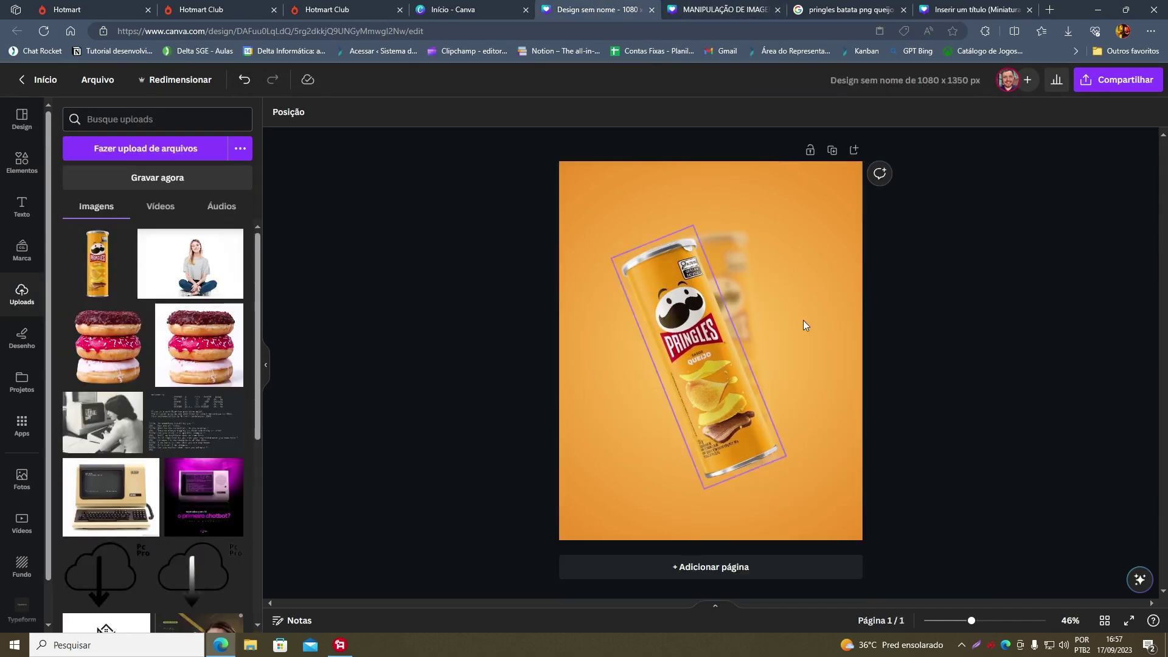
Check the potato chips around the can in the reference design and search Google Images for "batata chips png".
click(713, 6)
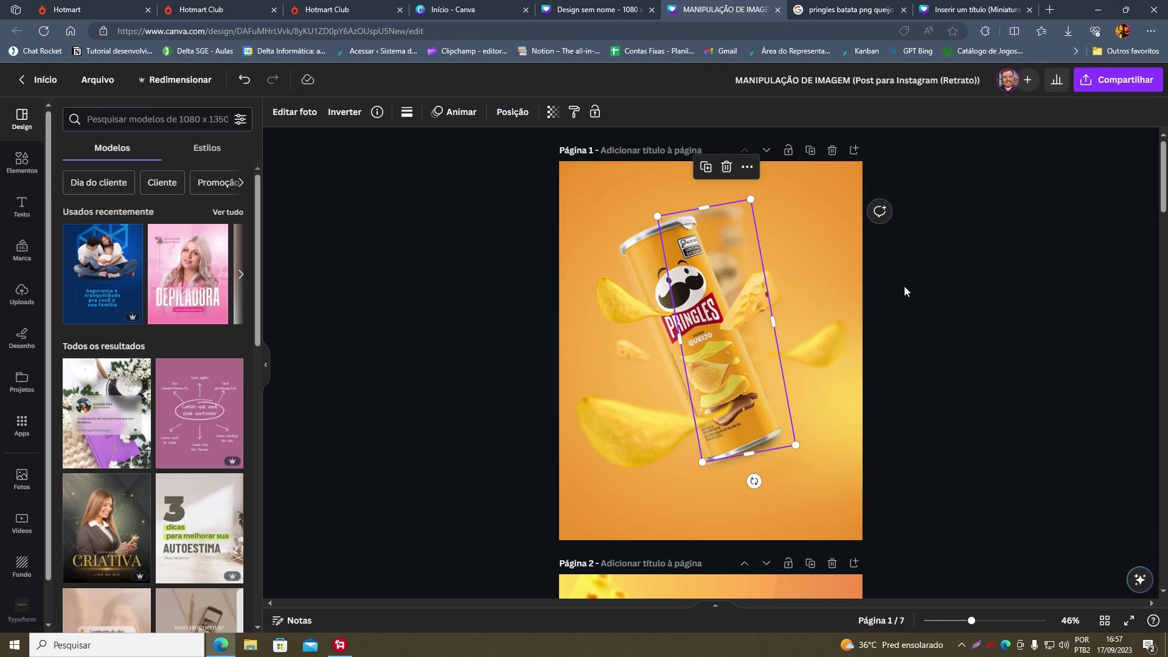
click(686, 188)
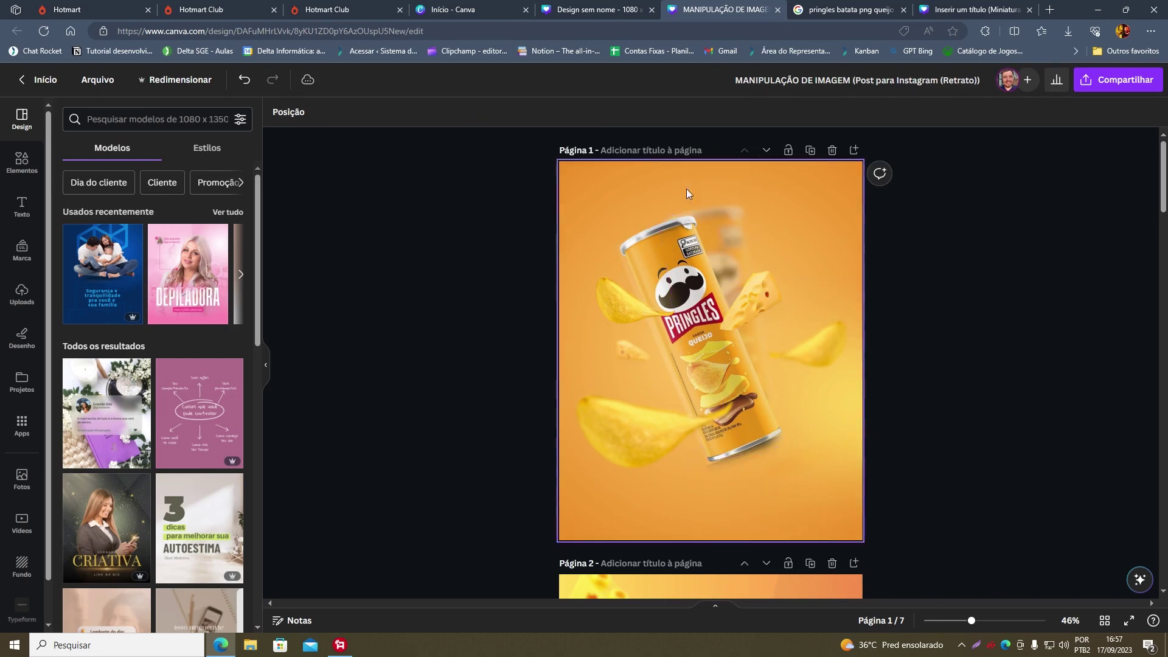
click(607, 506)
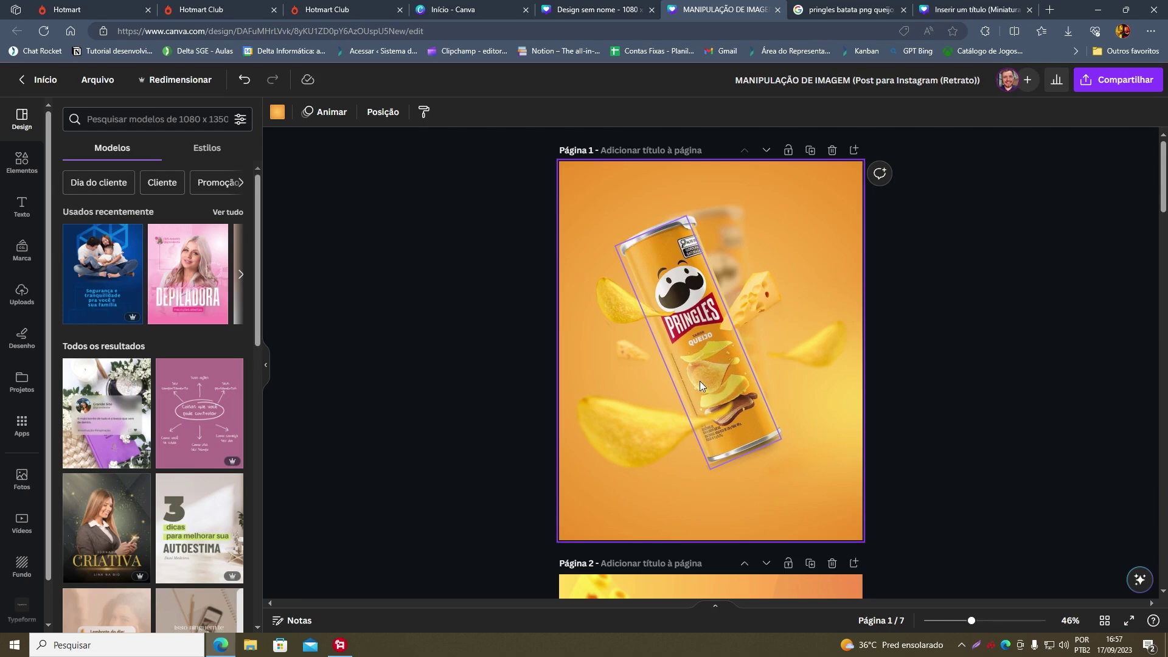
click(857, 6)
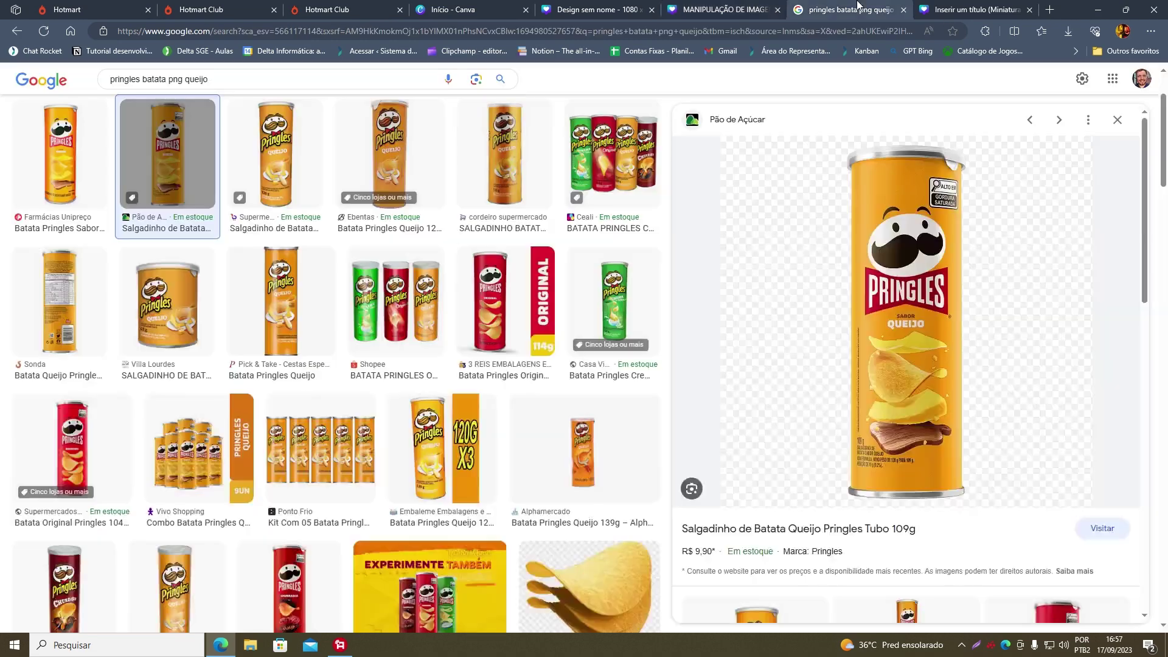
drag(235, 79, 79, 80)
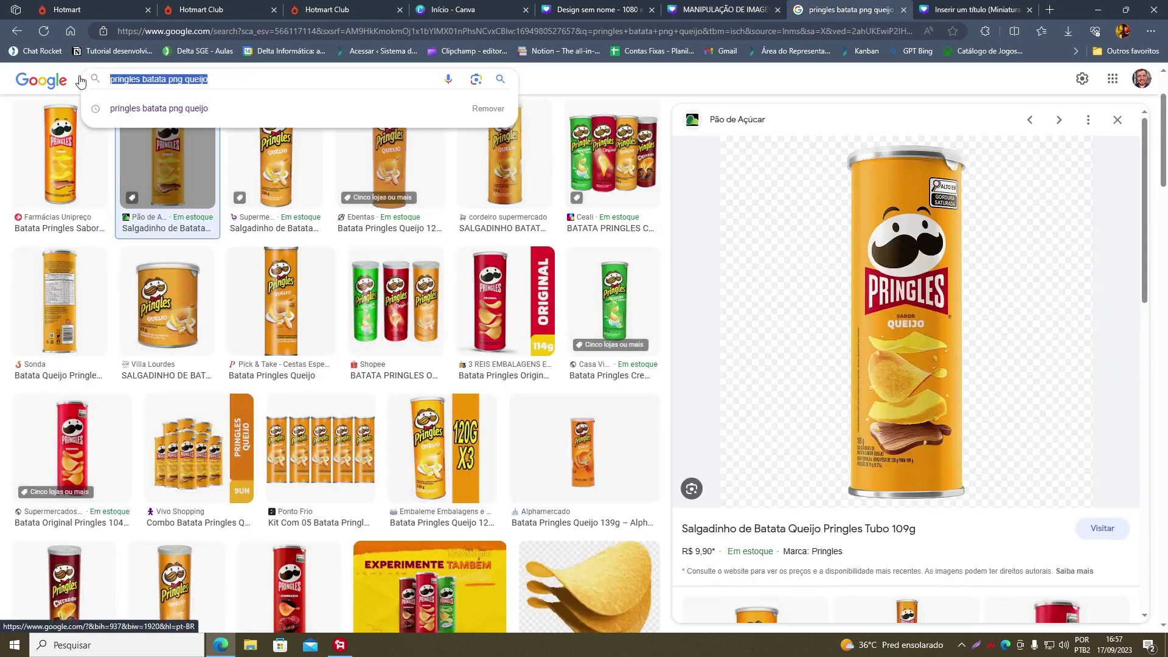
text(batata ch)
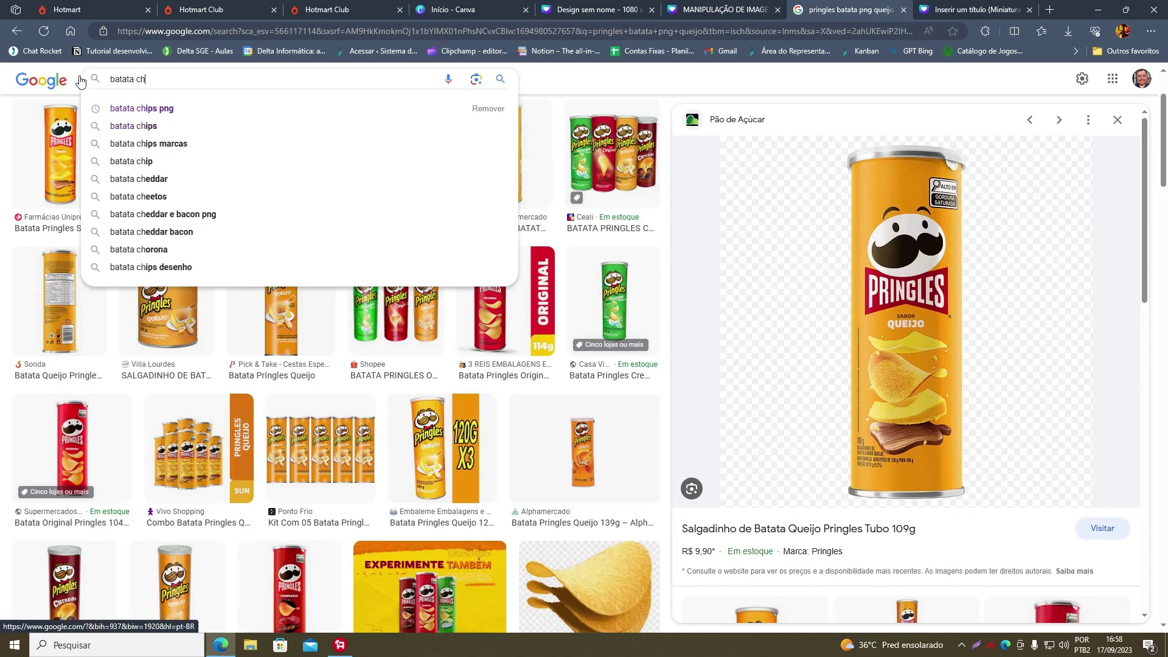
text(ips png)
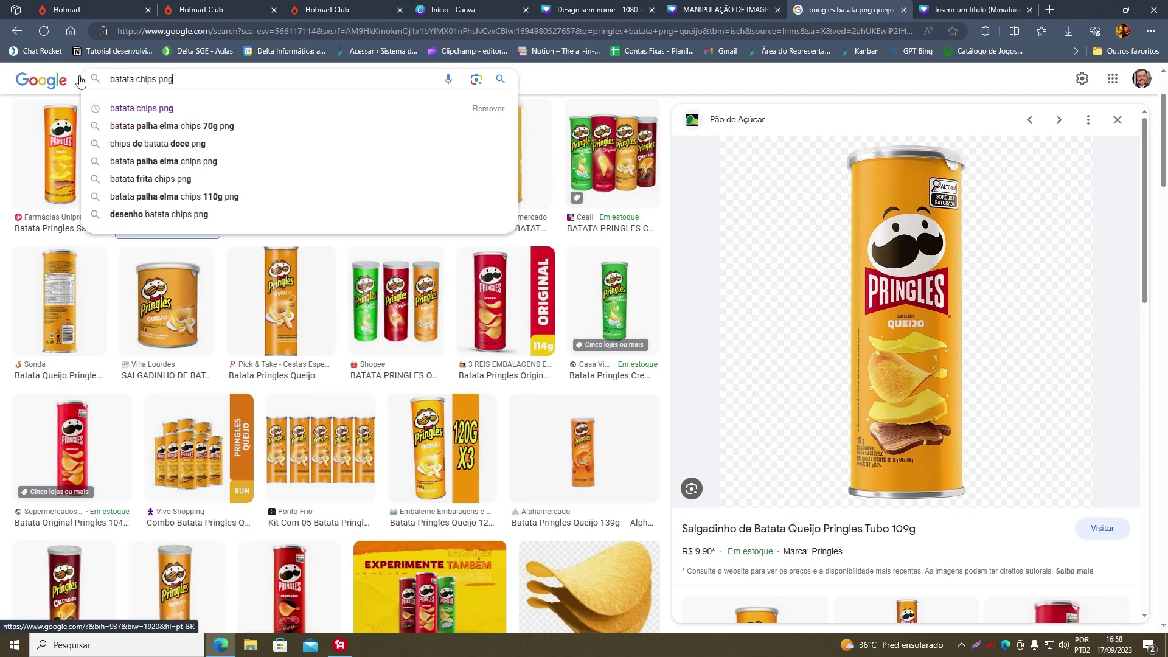
key(Return)
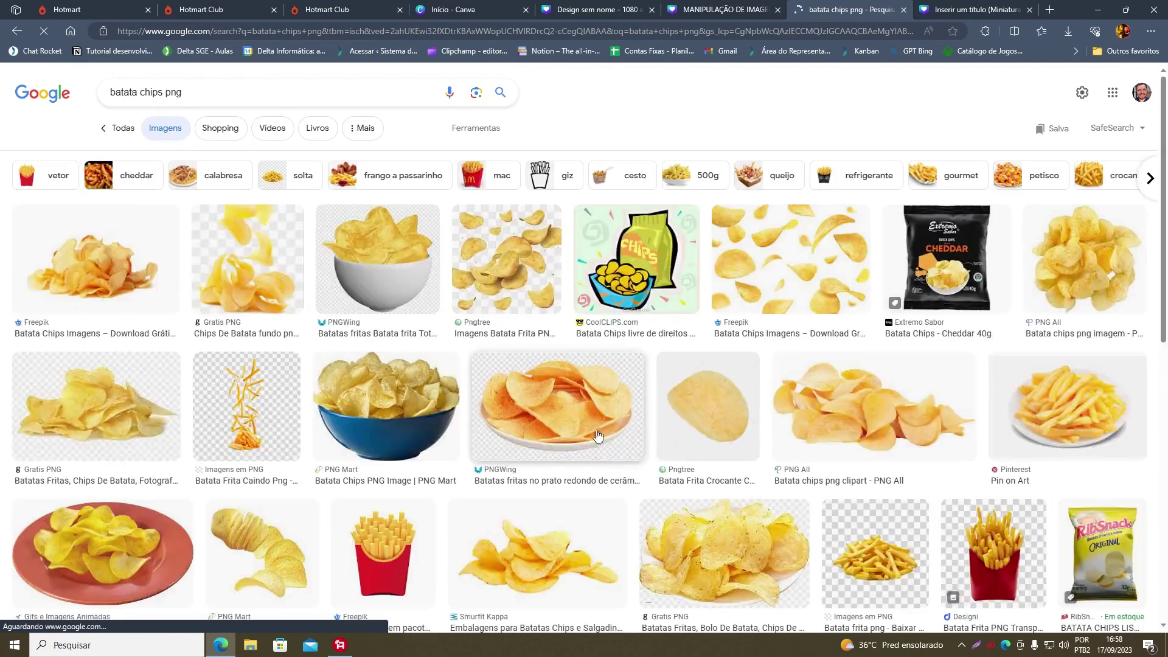
scroll(547, 390, down, 3)
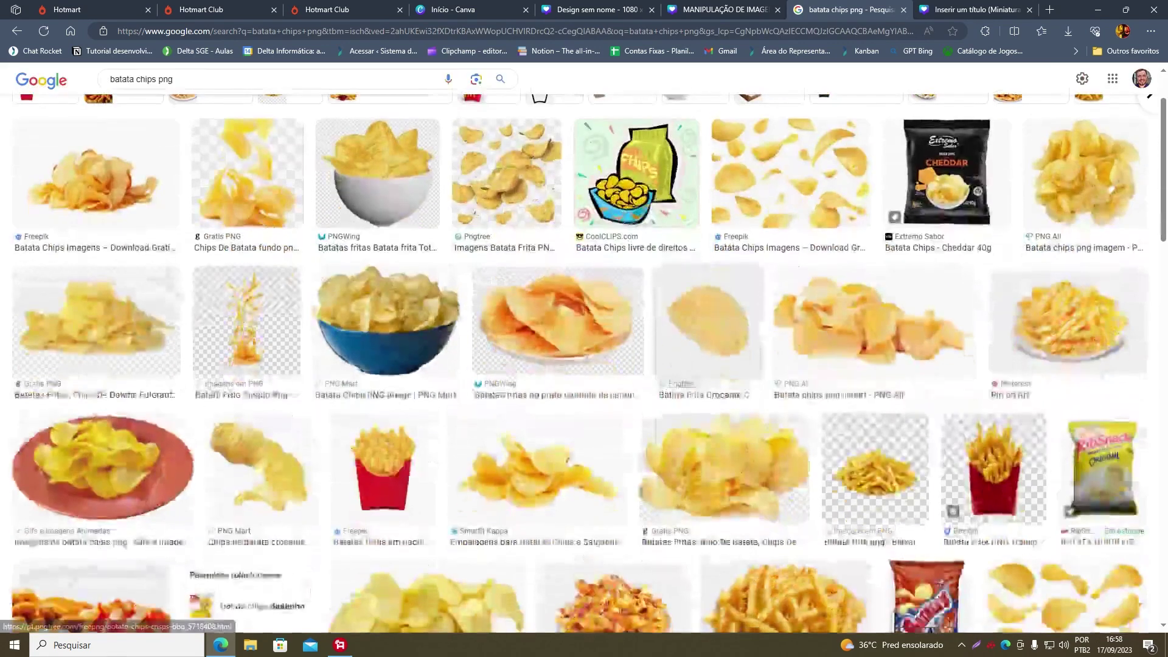
Look through the image results for loose potato chips and open the Freepik page behind the flying-chips picture.
scroll(452, 391, down, 5)
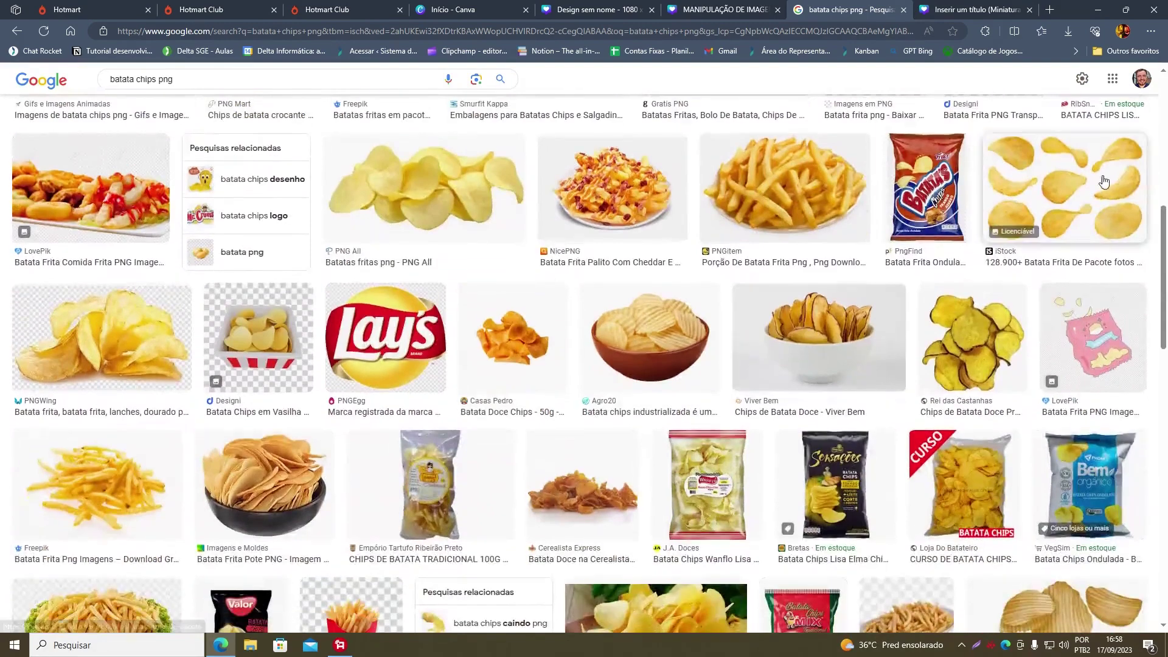
click(1104, 181)
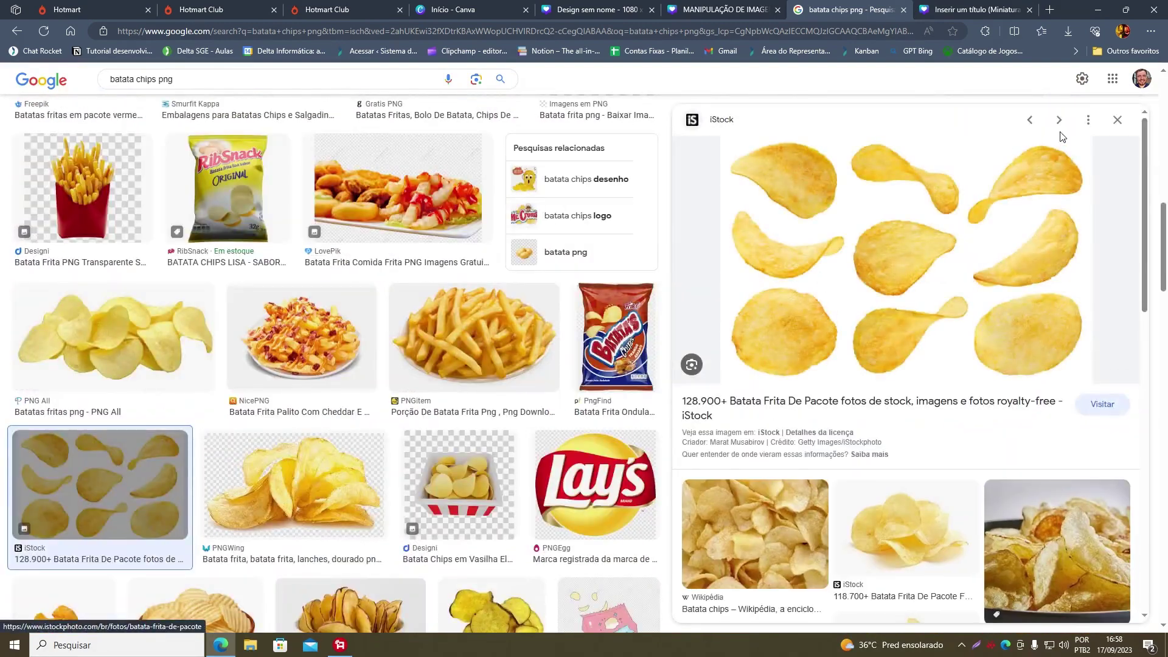
click(1117, 120)
scroll(425, 470, down, 4)
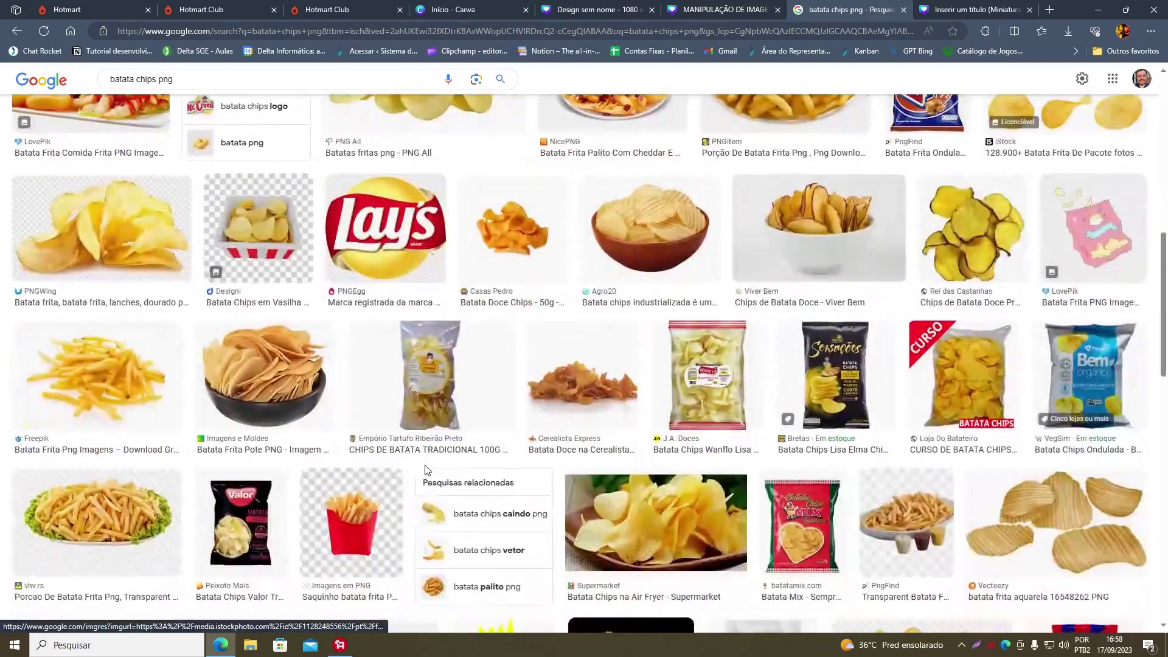
scroll(425, 470, down, 4)
scroll(711, 424, up, 5)
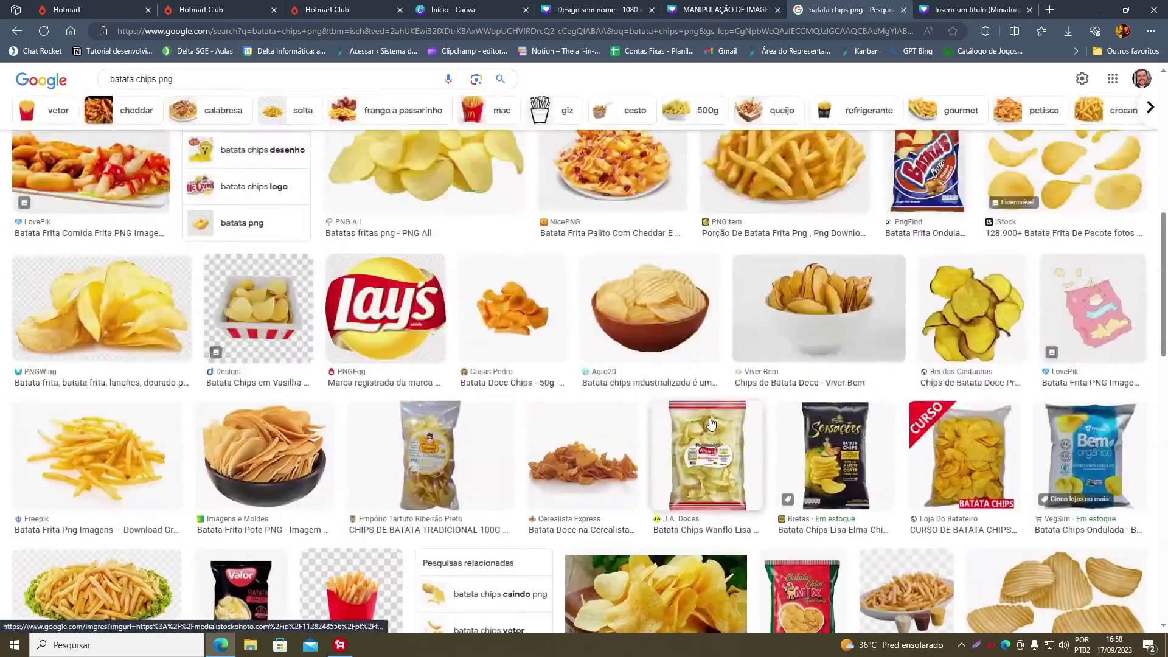
scroll(710, 424, up, 10)
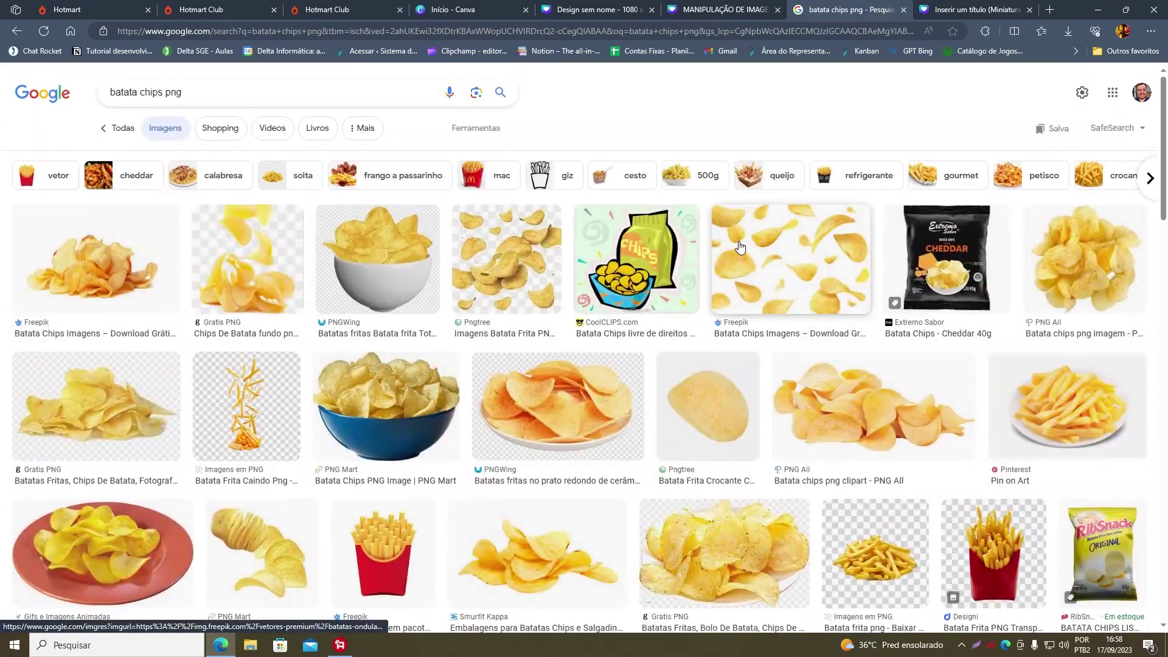
click(739, 246)
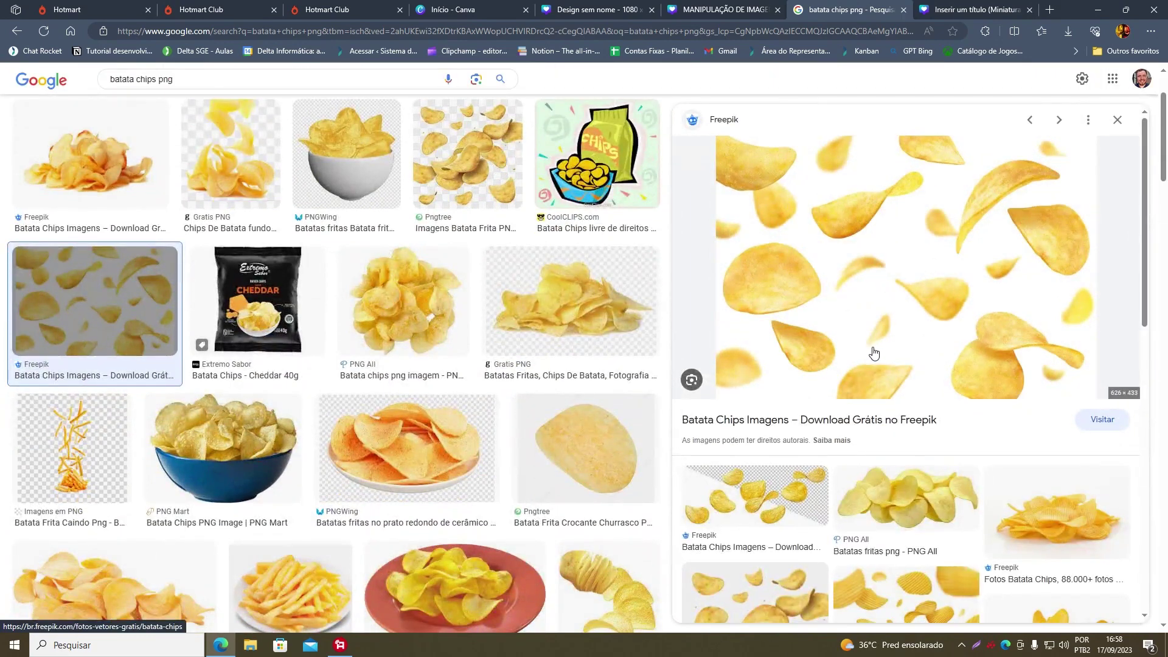
click(861, 297)
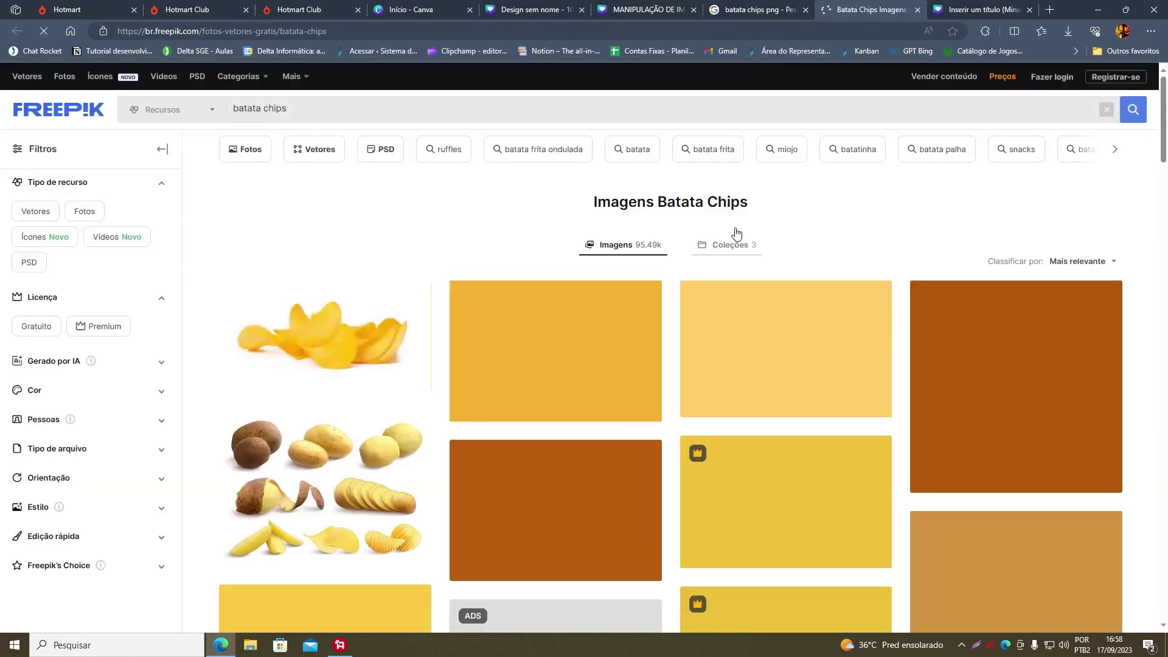
Look through Freepik's batata chips images and preview the vector set of raw, sliced and fried potatoes.
scroll(827, 350, down, 7)
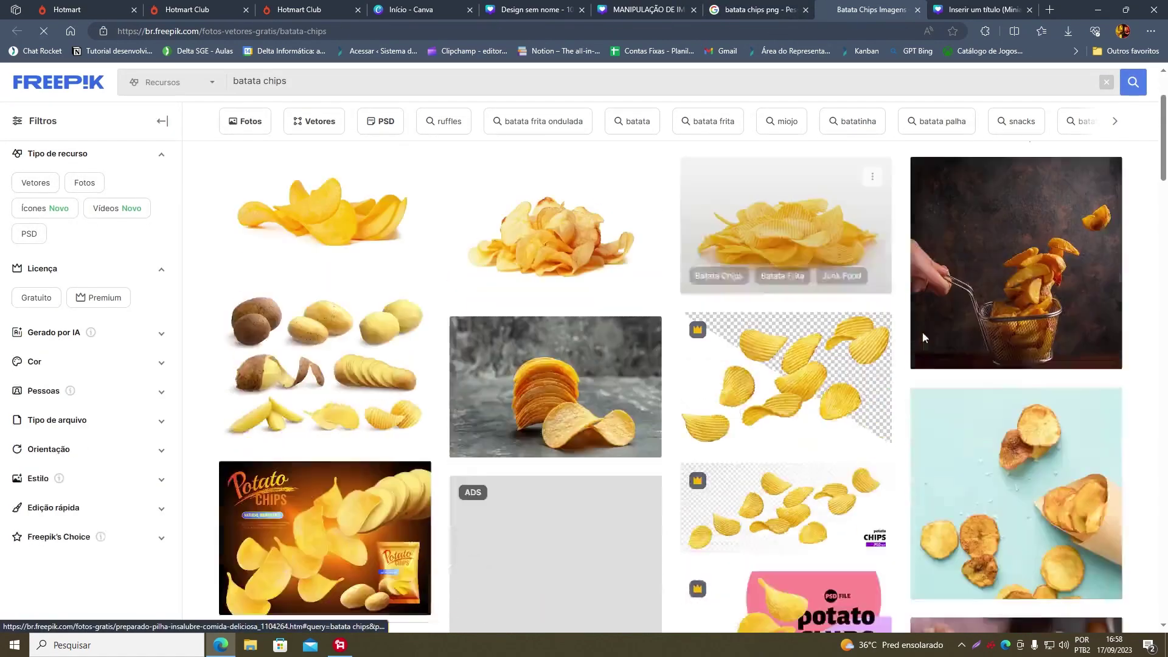
scroll(507, 401, down, 3)
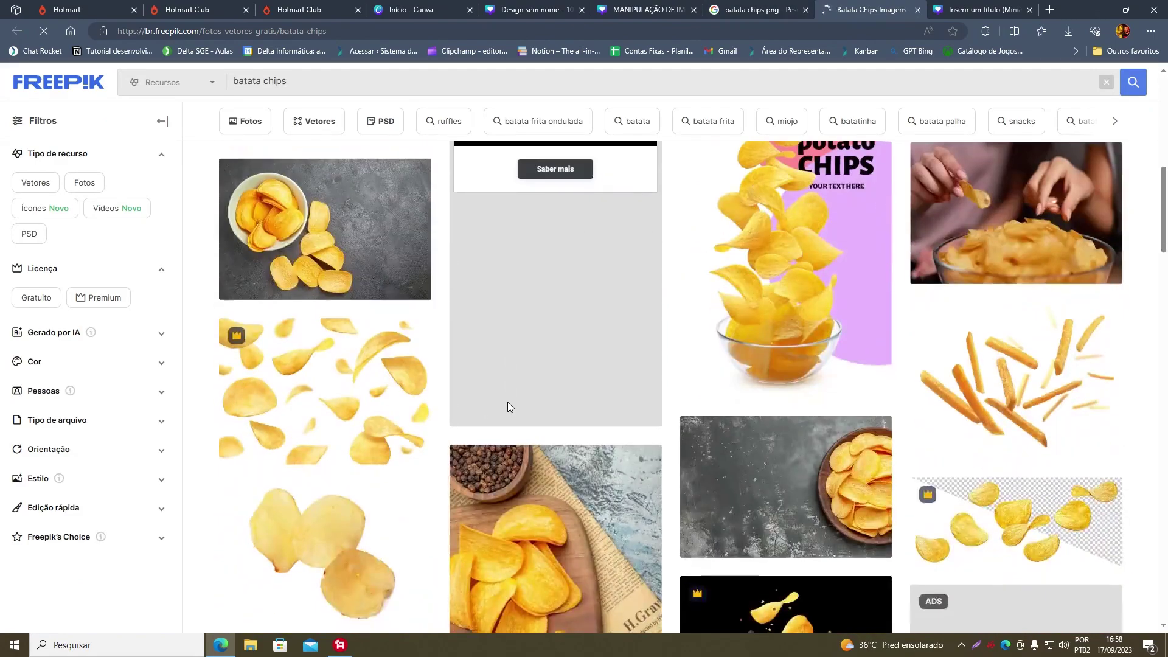
scroll(612, 398, down, 4)
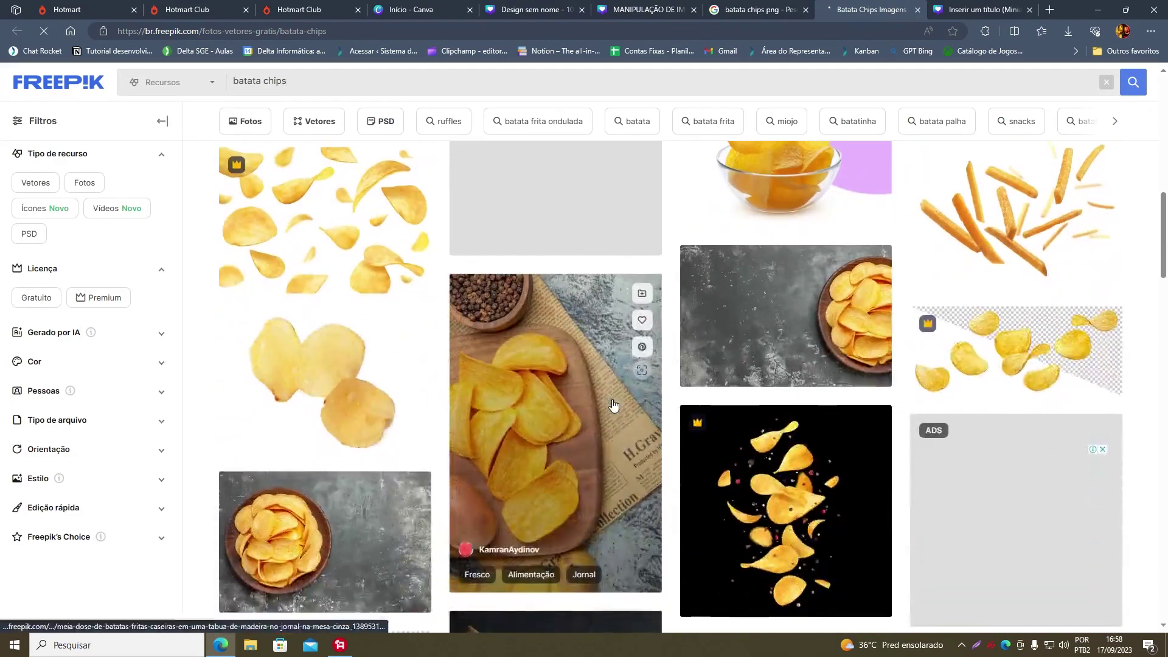
scroll(377, 286, down, 3)
scroll(362, 291, down, 10)
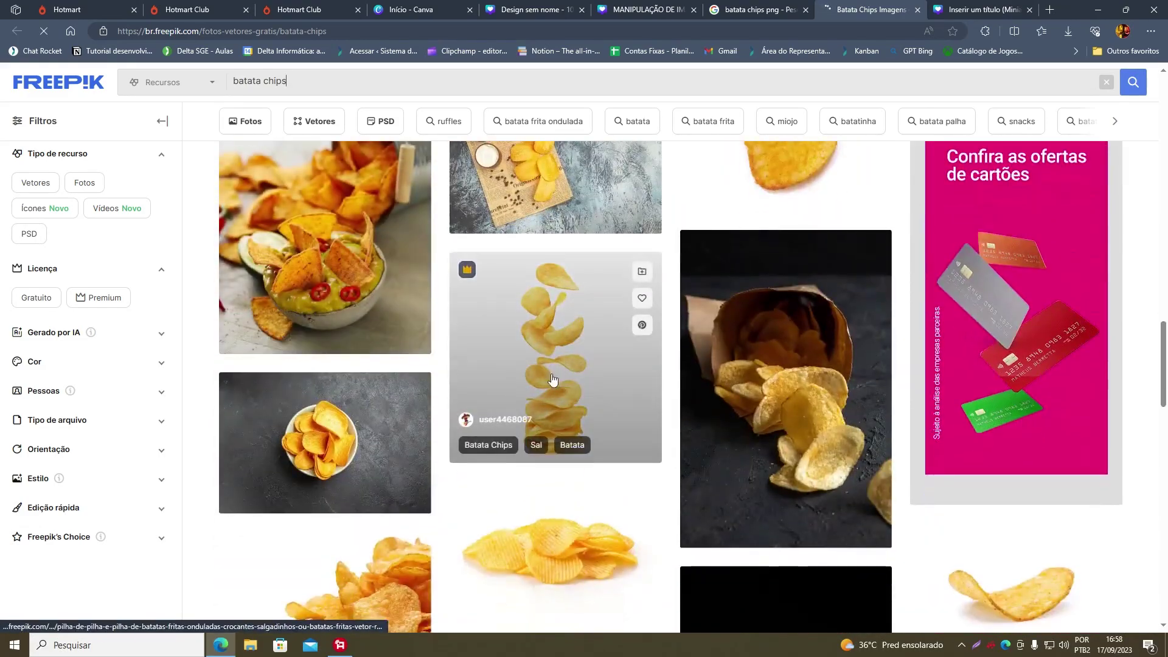
scroll(556, 377, down, 4)
scroll(1036, 344, down, 15)
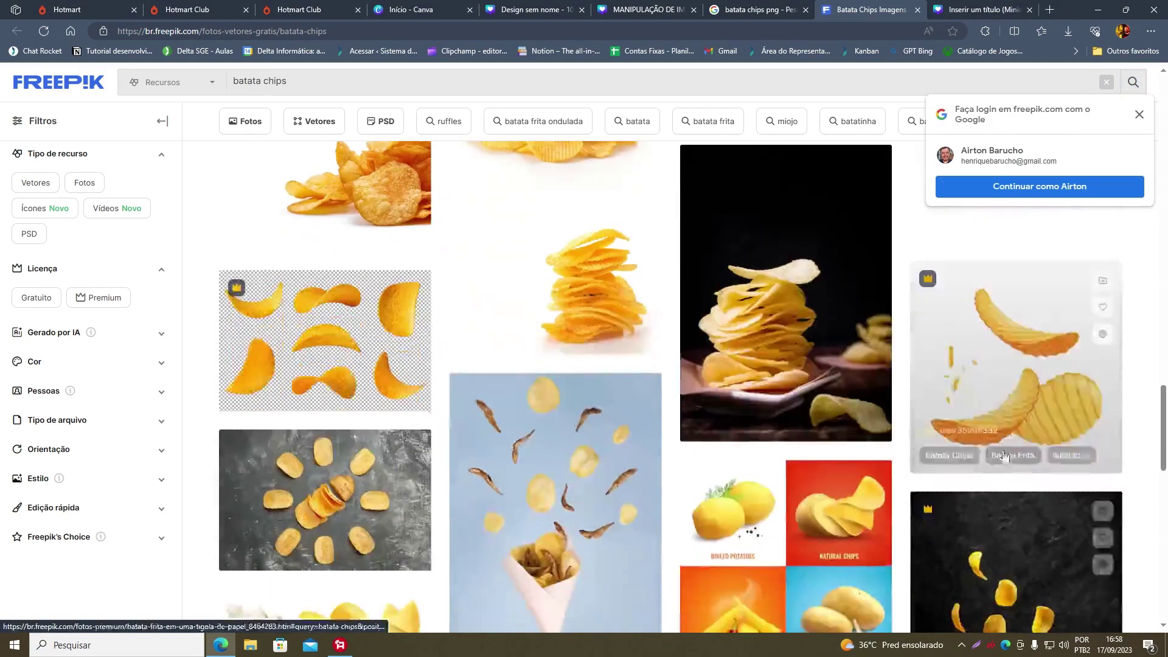
scroll(802, 418, up, 15)
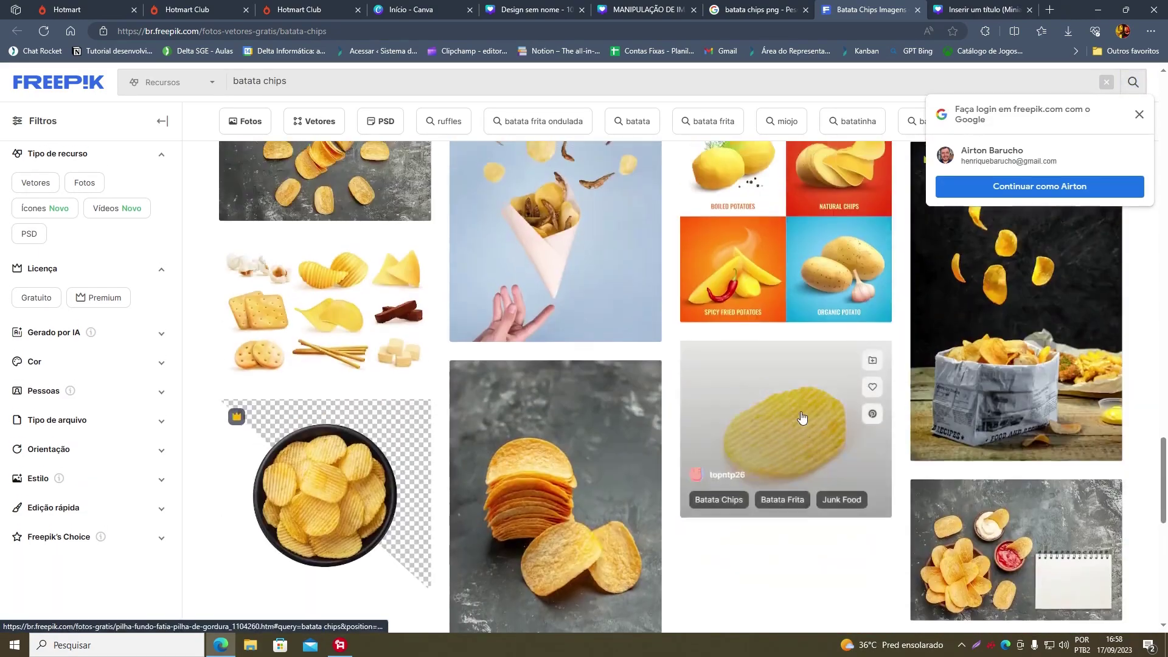
scroll(801, 418, down, 5)
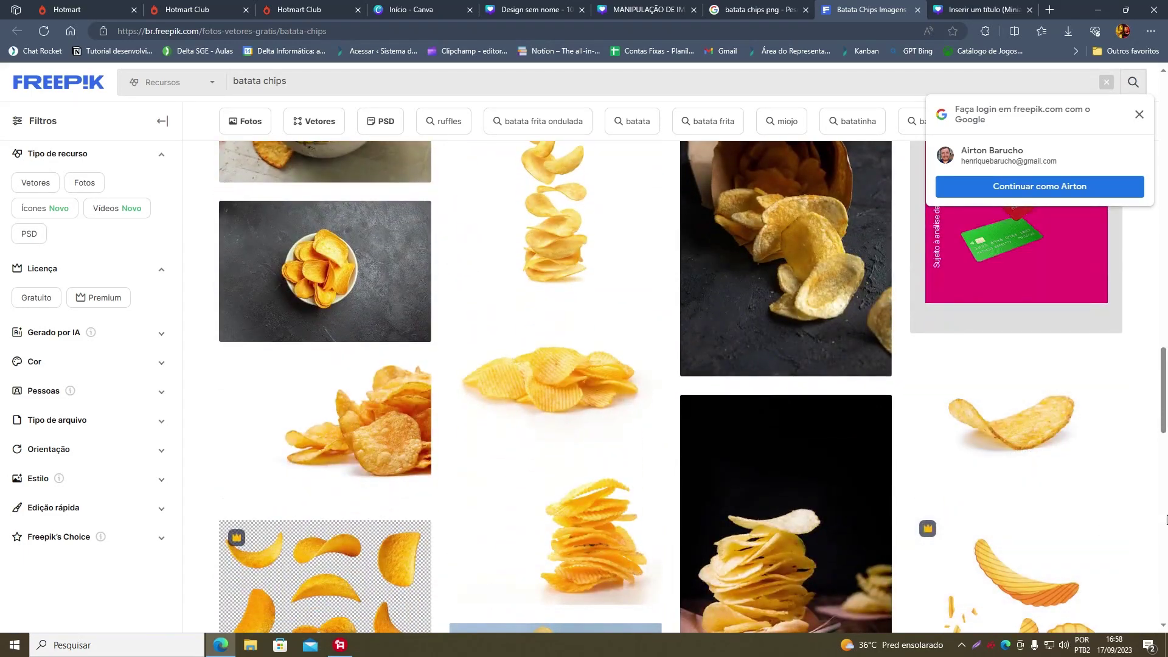
scroll(1153, 512, up, 2)
scroll(1122, 497, up, 10)
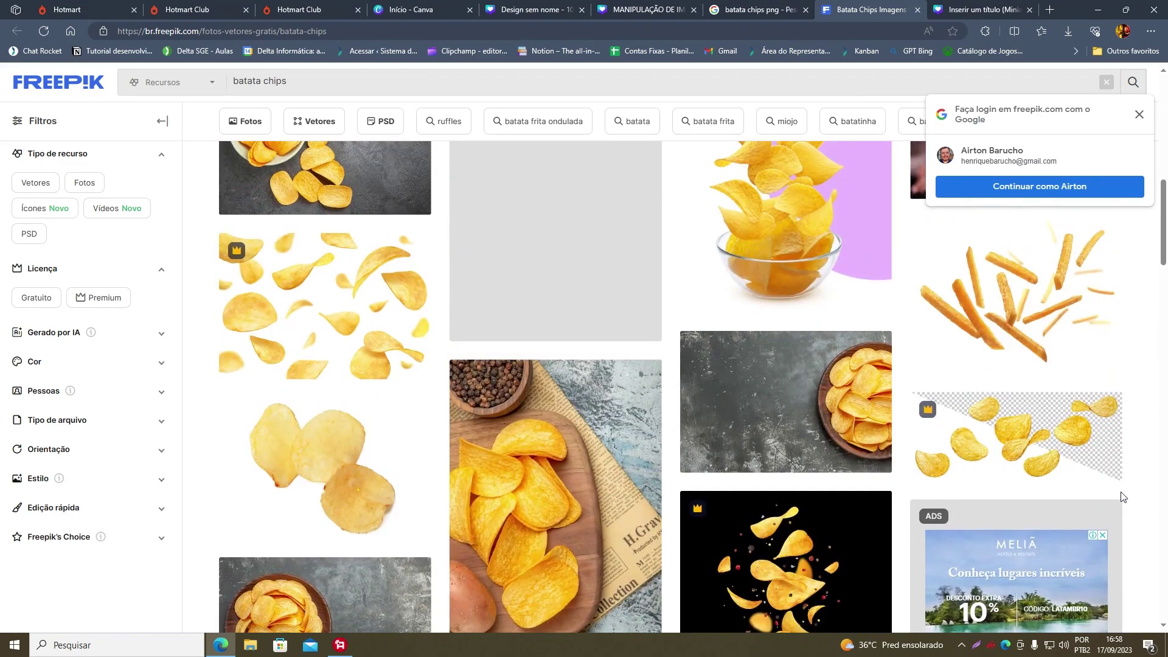
scroll(665, 509, up, 8)
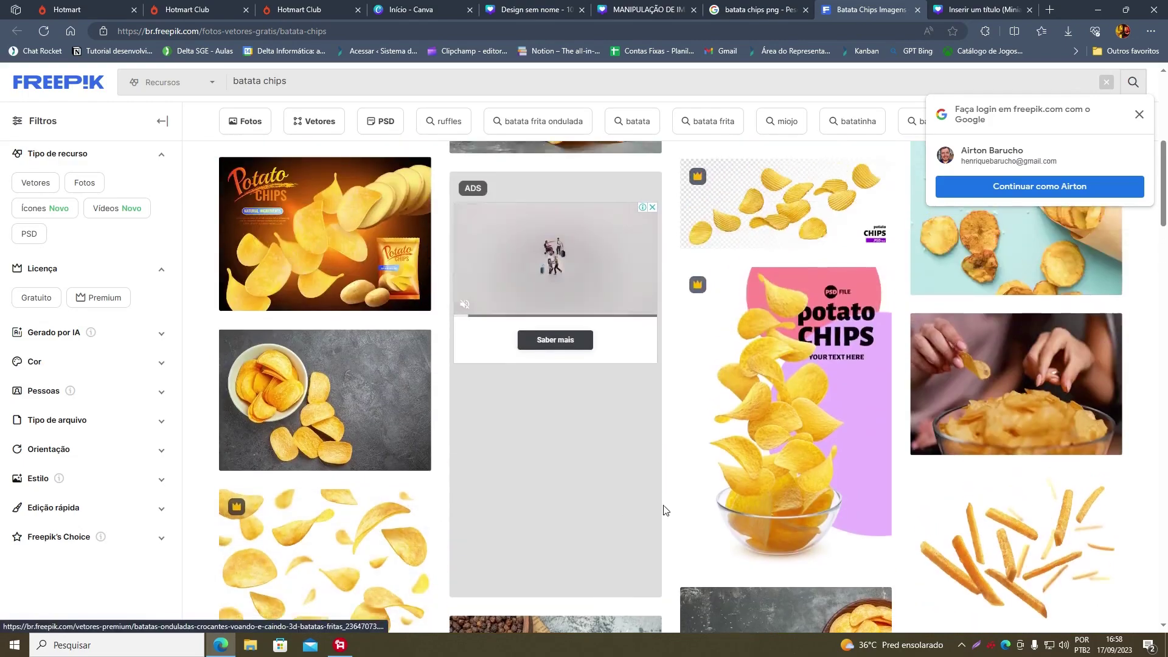
scroll(761, 474, up, 5)
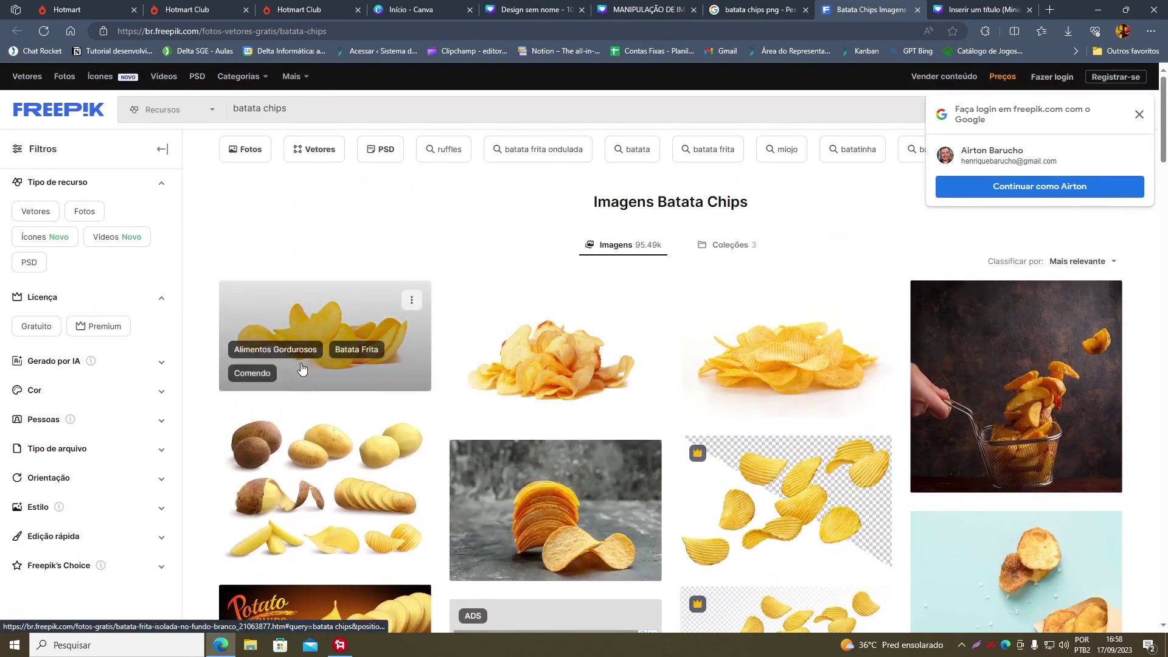
scroll(682, 499, down, 3)
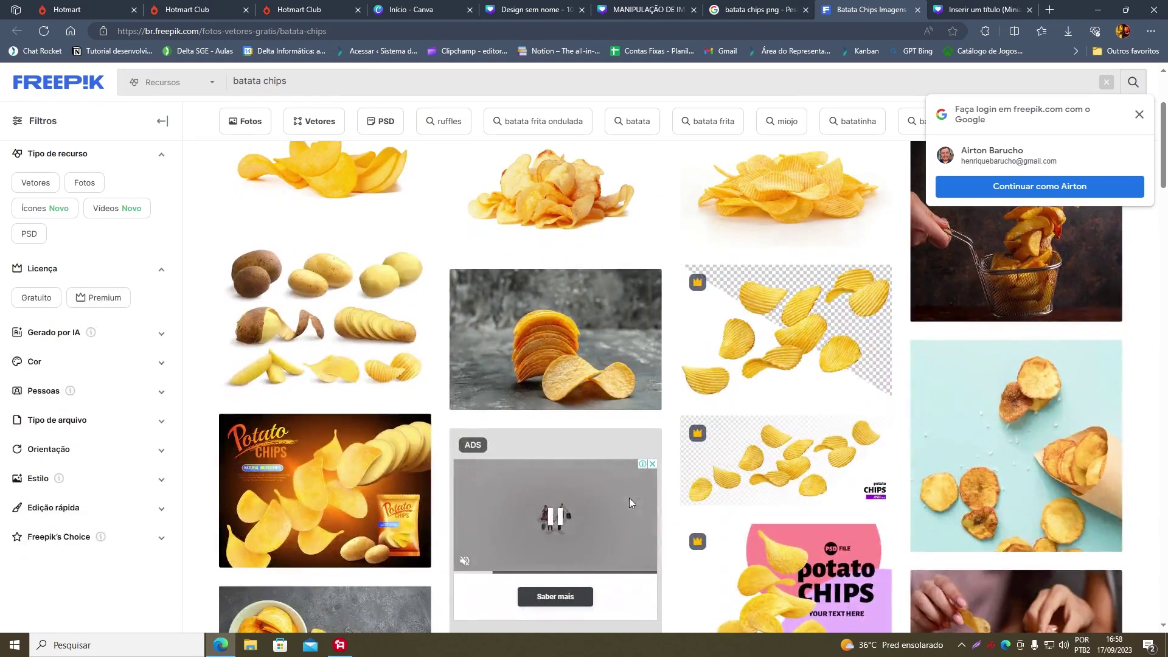
click(310, 338)
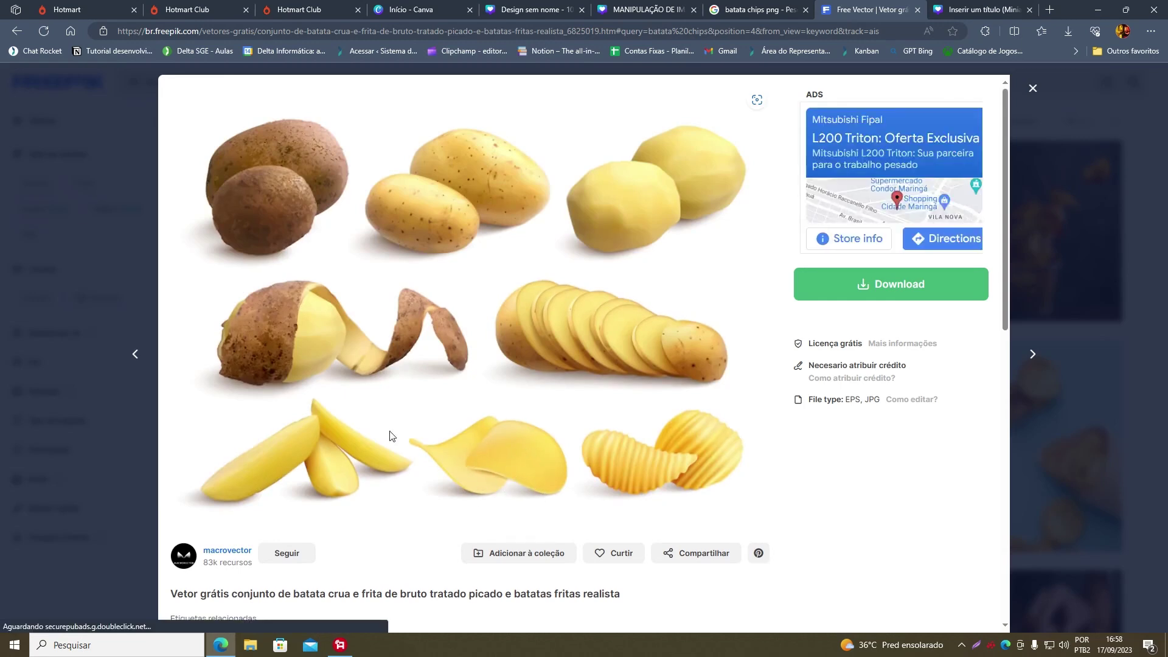
key(Escape)
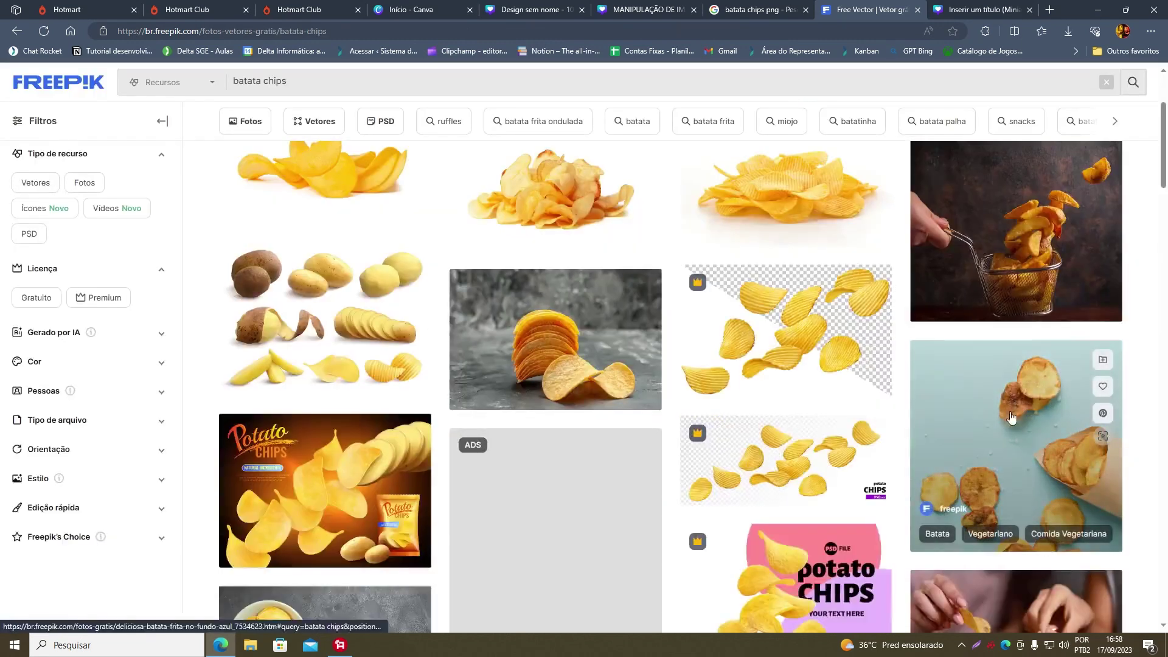
Compare the remaining Freepik batata chips results to find separate chips flying on a plain background.
scroll(644, 294, down, 15)
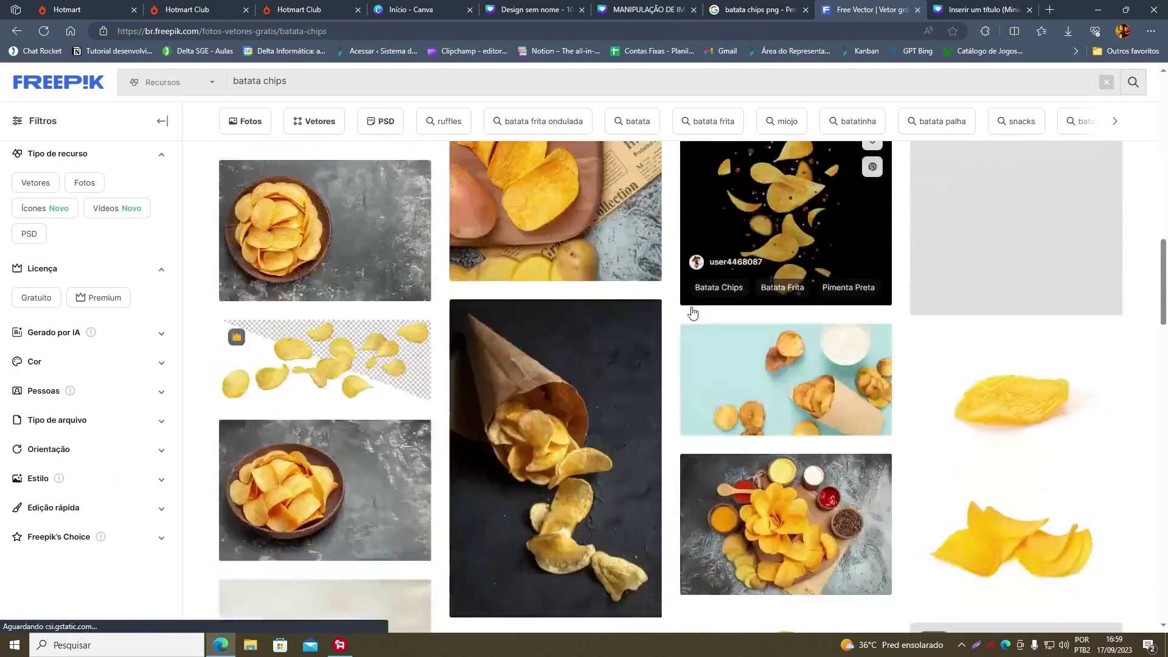
scroll(900, 450, down, 5)
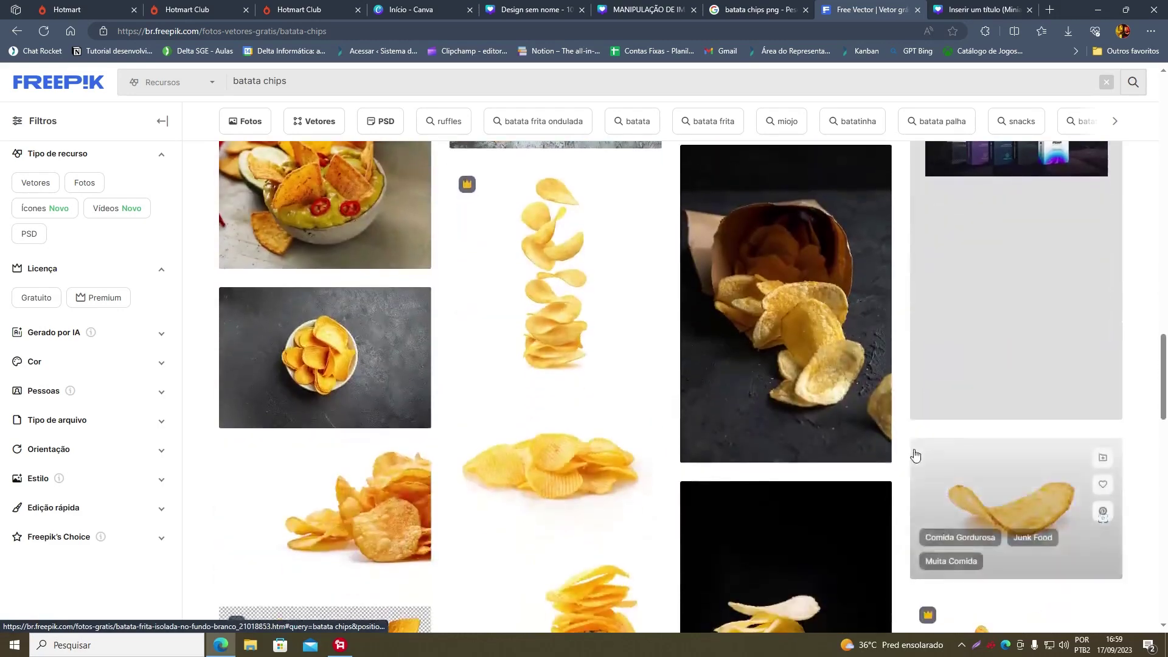
scroll(915, 473, down, 4)
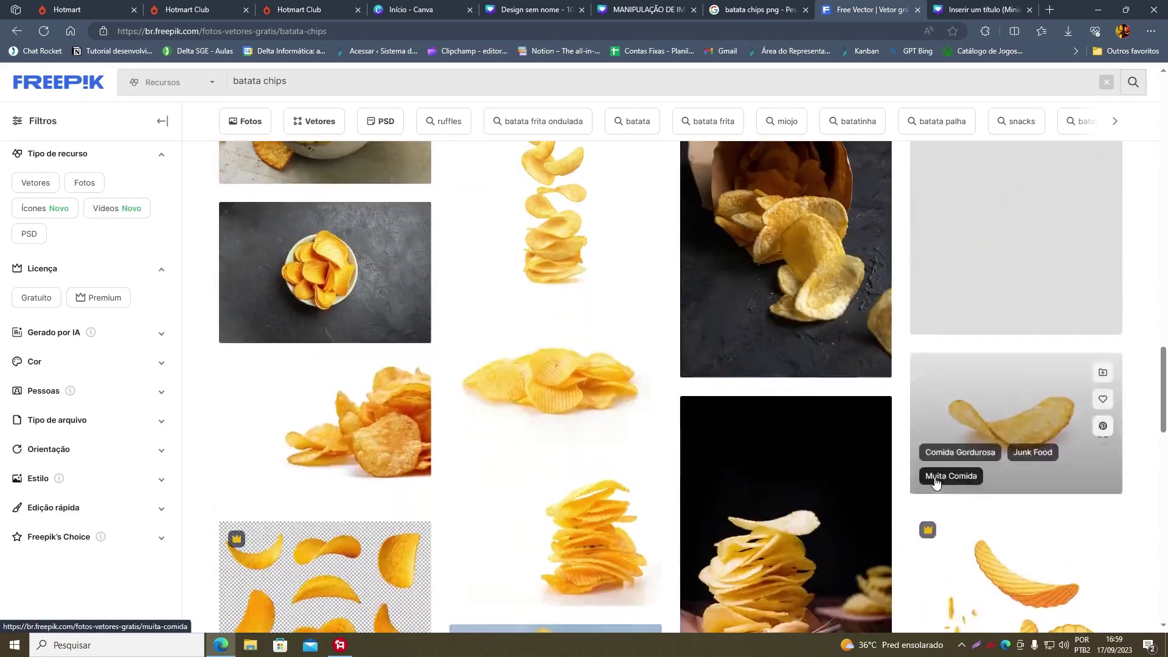
scroll(915, 473, down, 2)
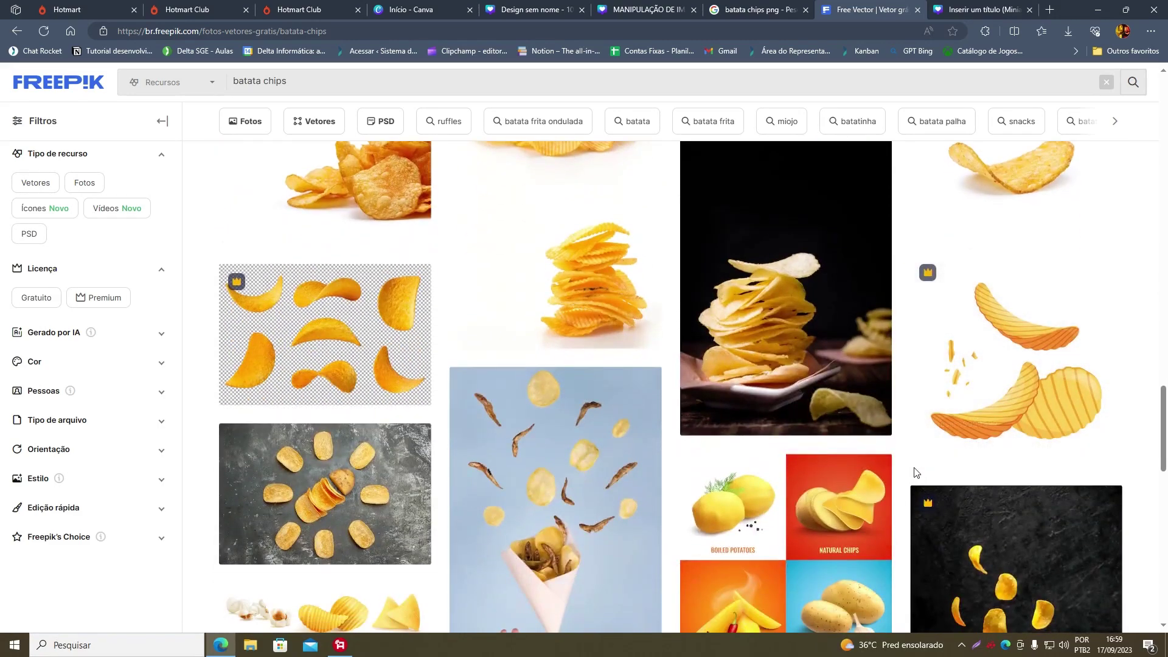
scroll(915, 472, down, 10)
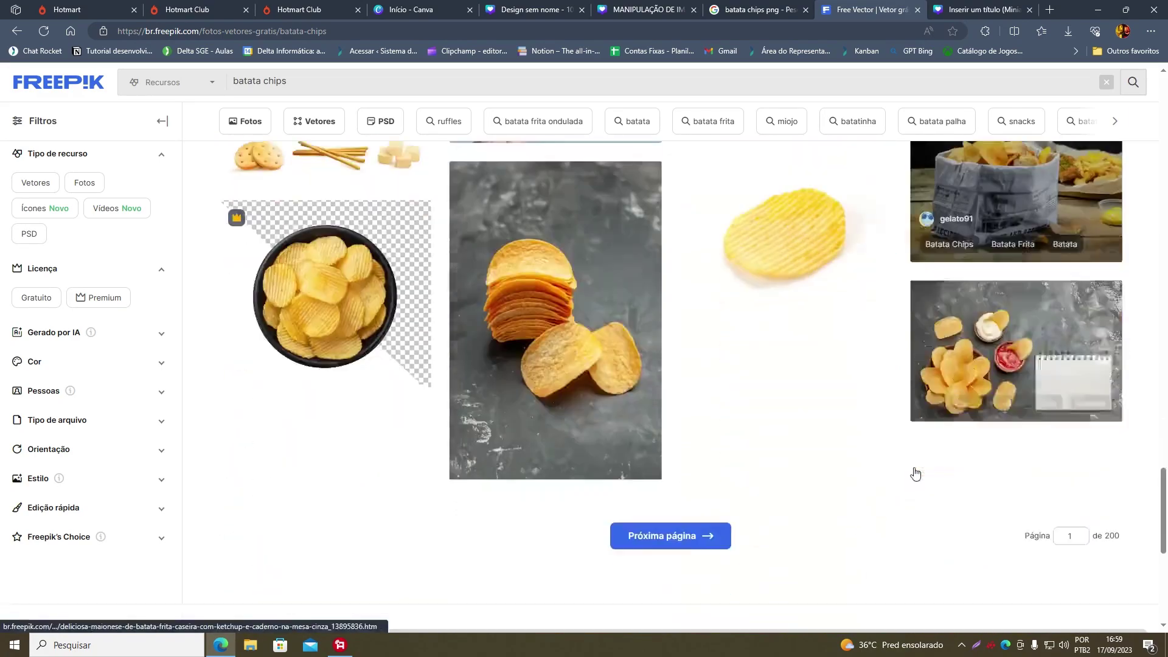
scroll(918, 458, up, 15)
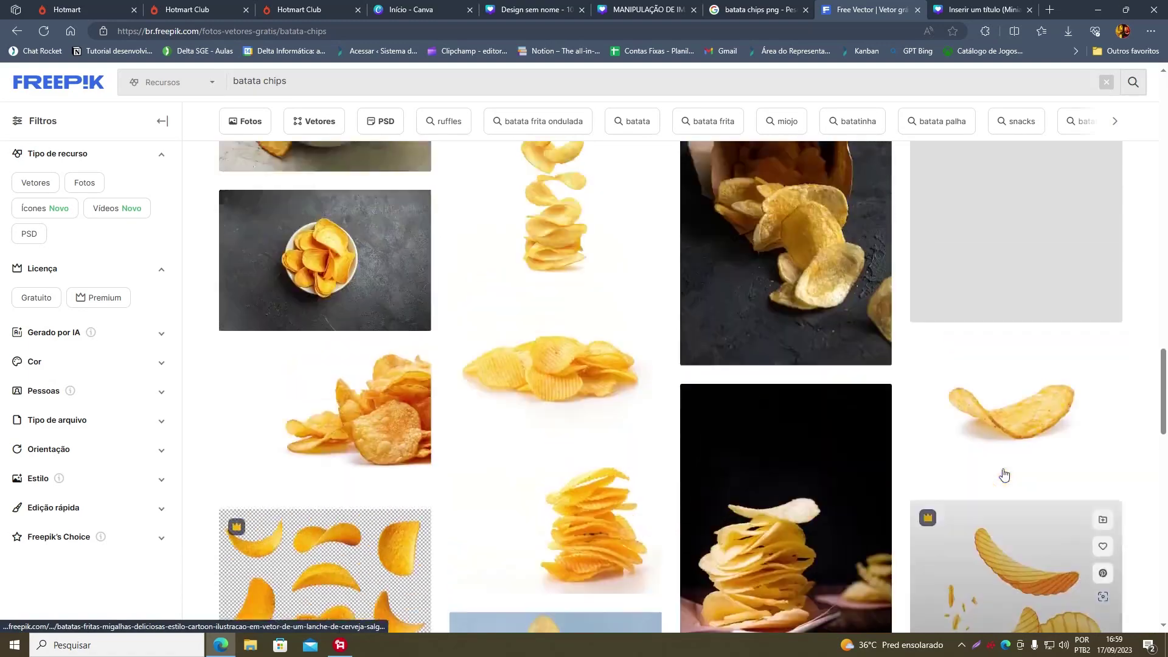
scroll(981, 433, up, 10)
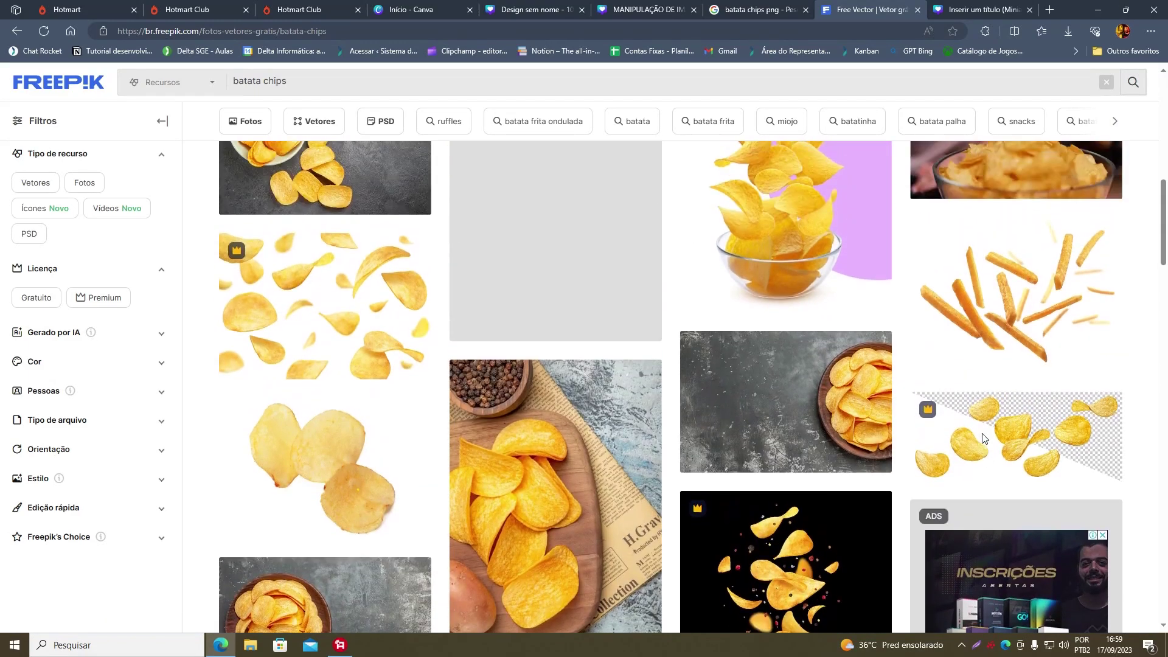
scroll(1046, 479, up, 10)
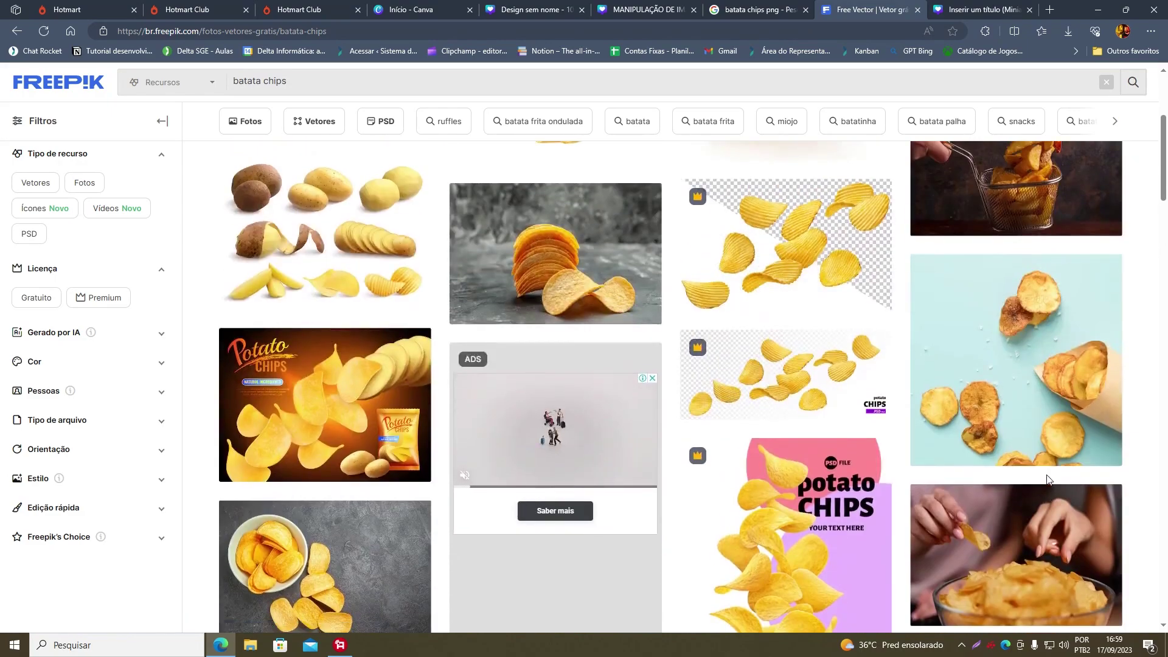
scroll(1046, 477, down, 3)
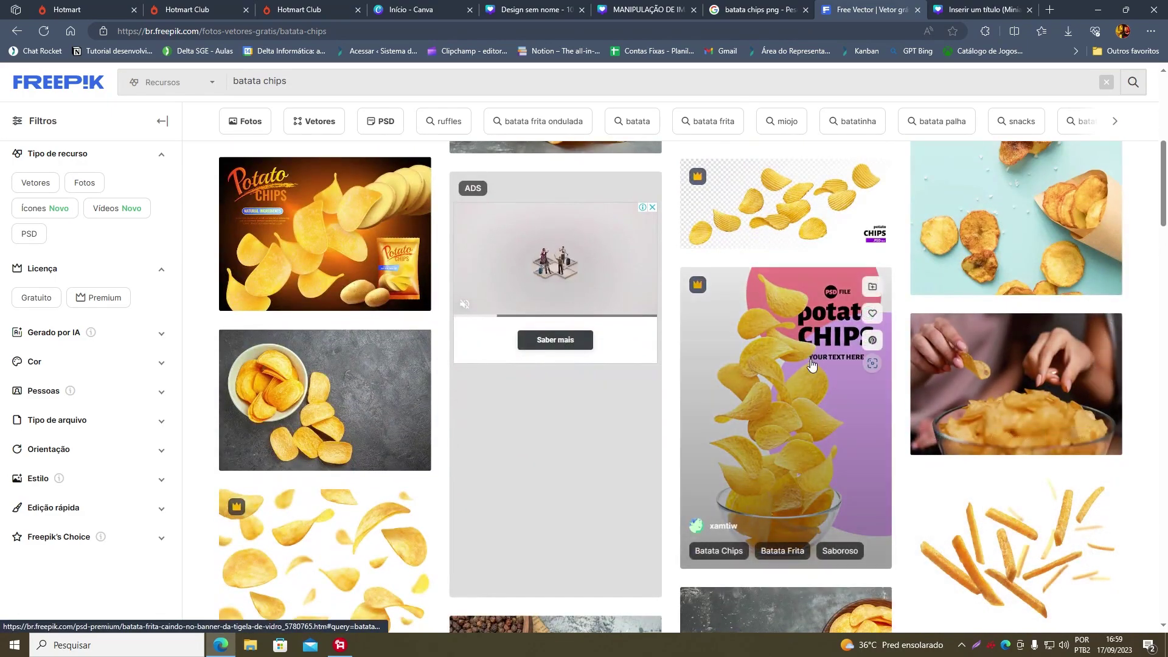
scroll(784, 481, up, 2)
scroll(783, 493, down, 3)
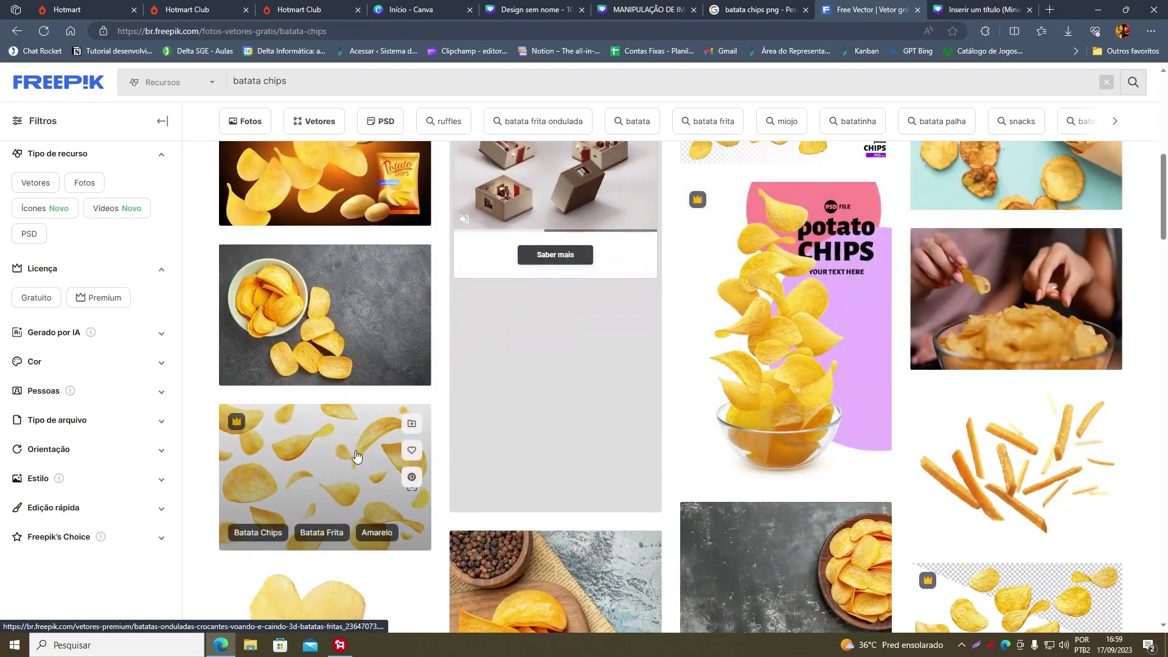
Copy the Freepik picture of crisp chips flying on white and paste it into the Pringles design in Canva.
click(356, 456)
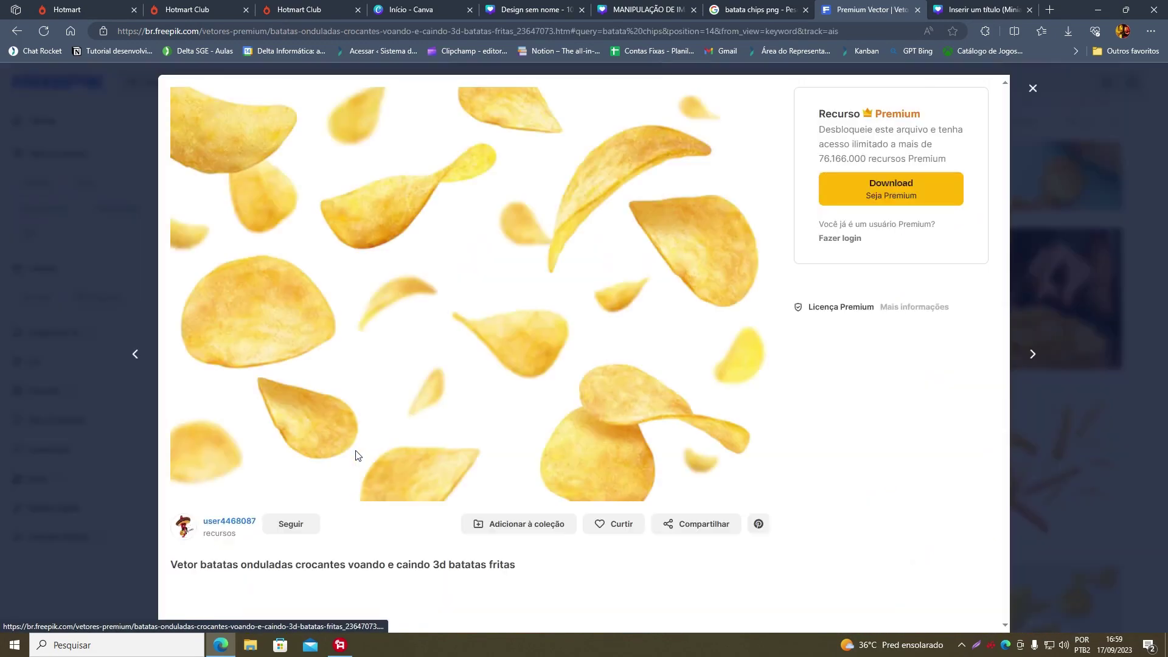
right_click(410, 256)
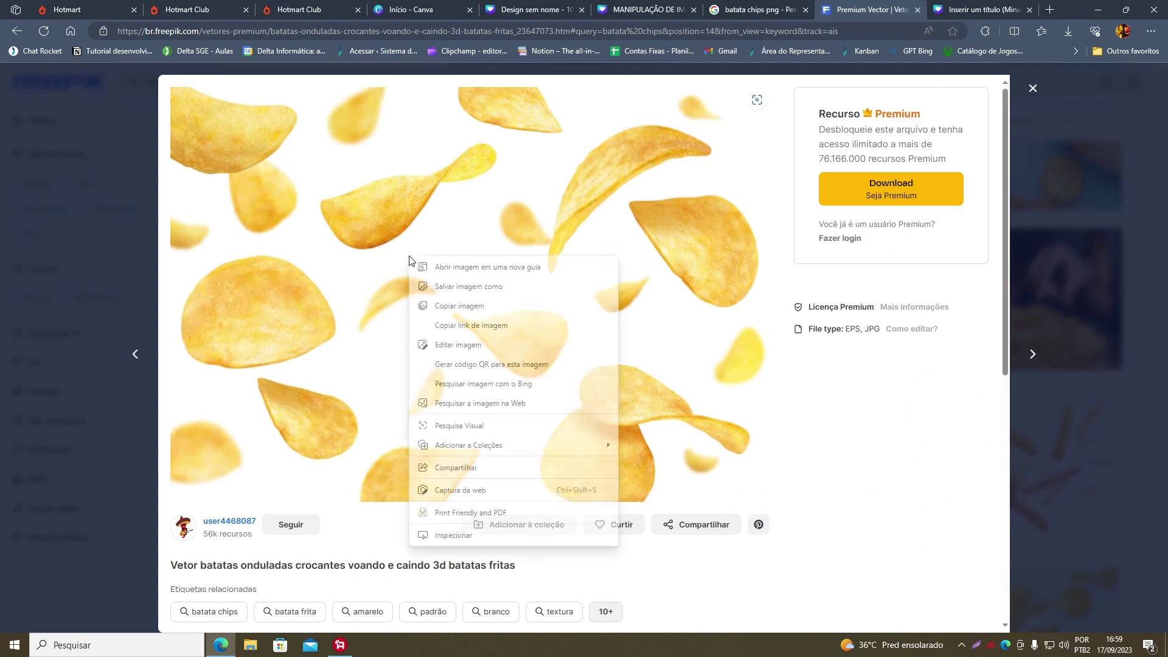
click(461, 306)
click(536, 8)
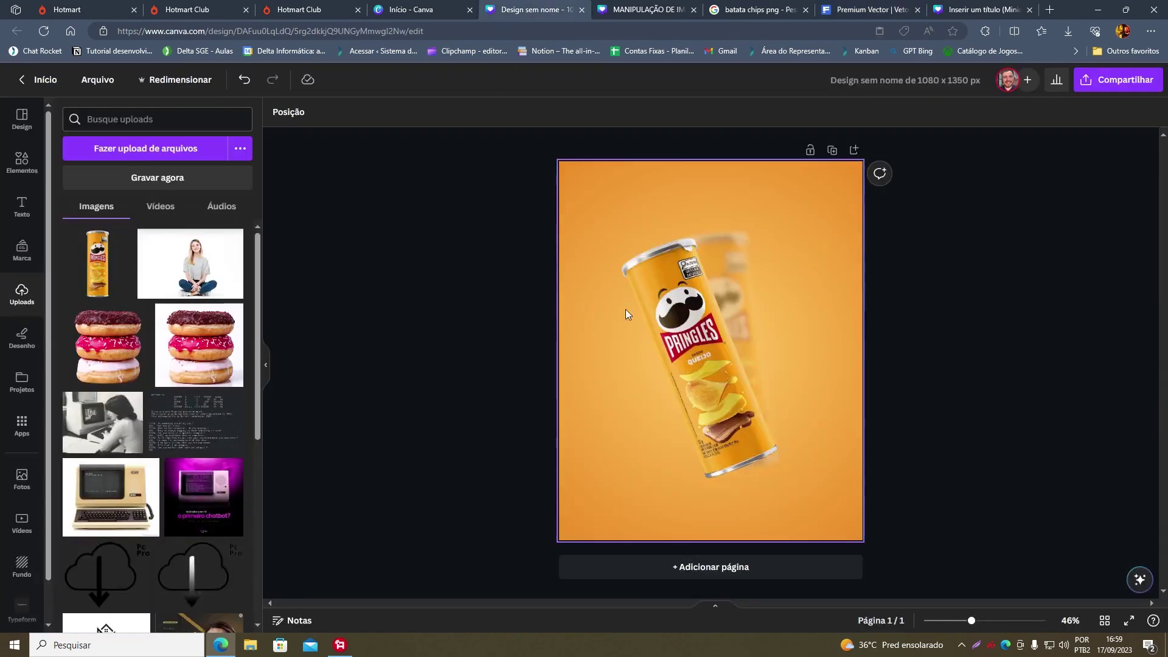
click(780, 300)
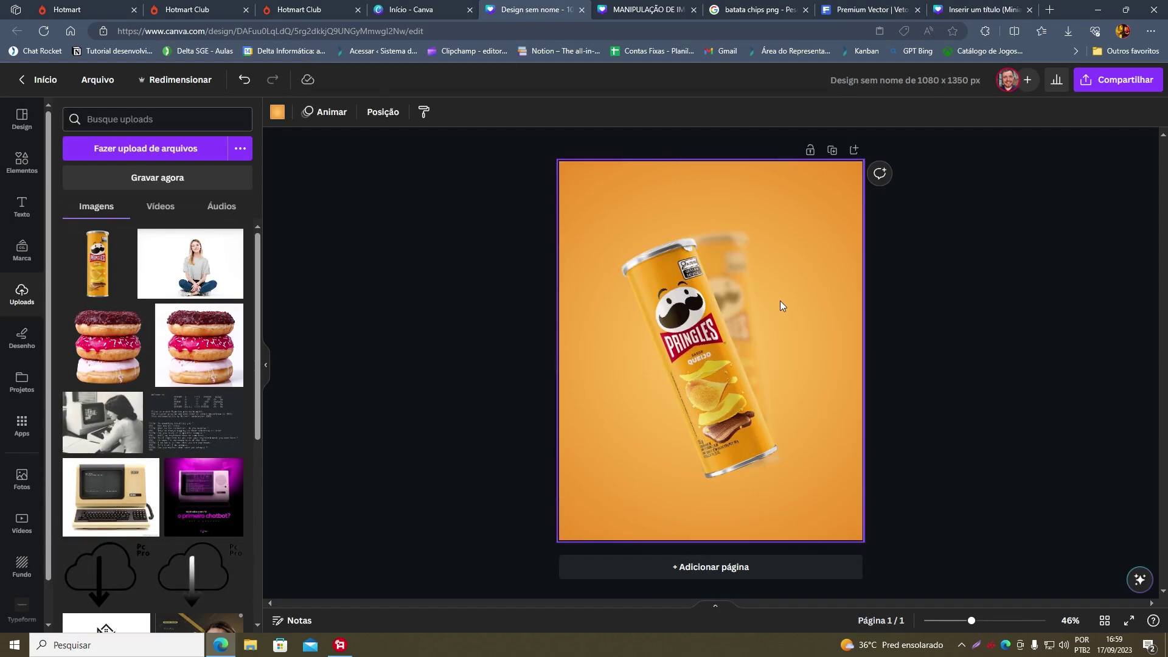
key(ctrl+v)
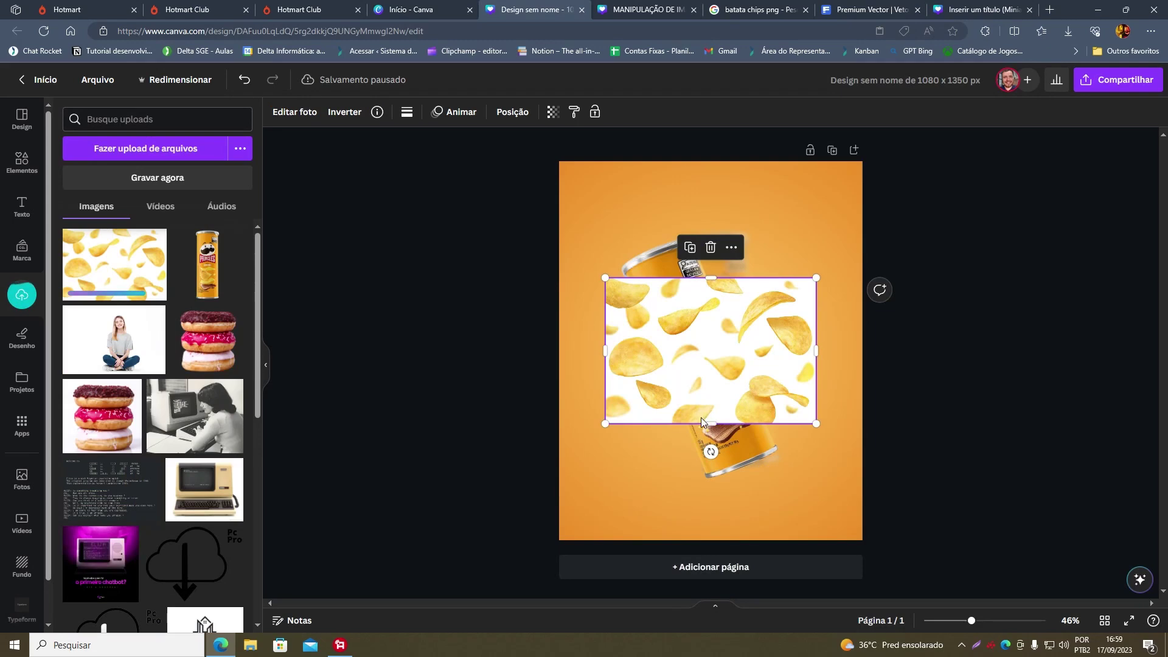
Crop the flying-chips picture down to the single twisted chip.
drag(709, 409, 714, 339)
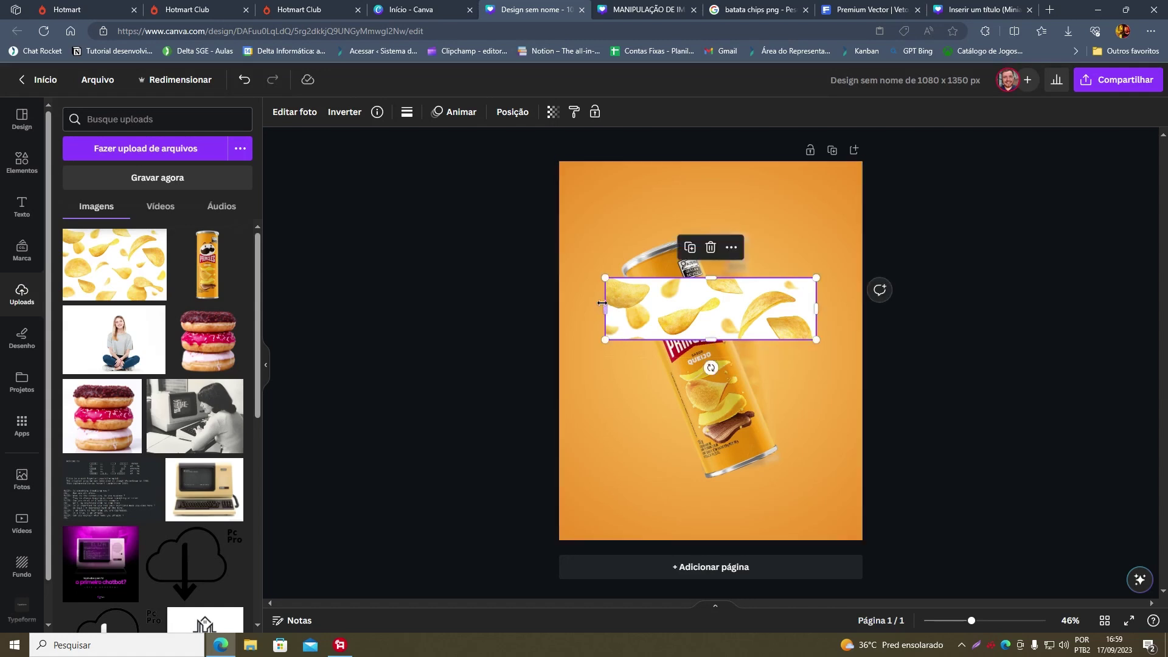
drag(605, 309, 652, 308)
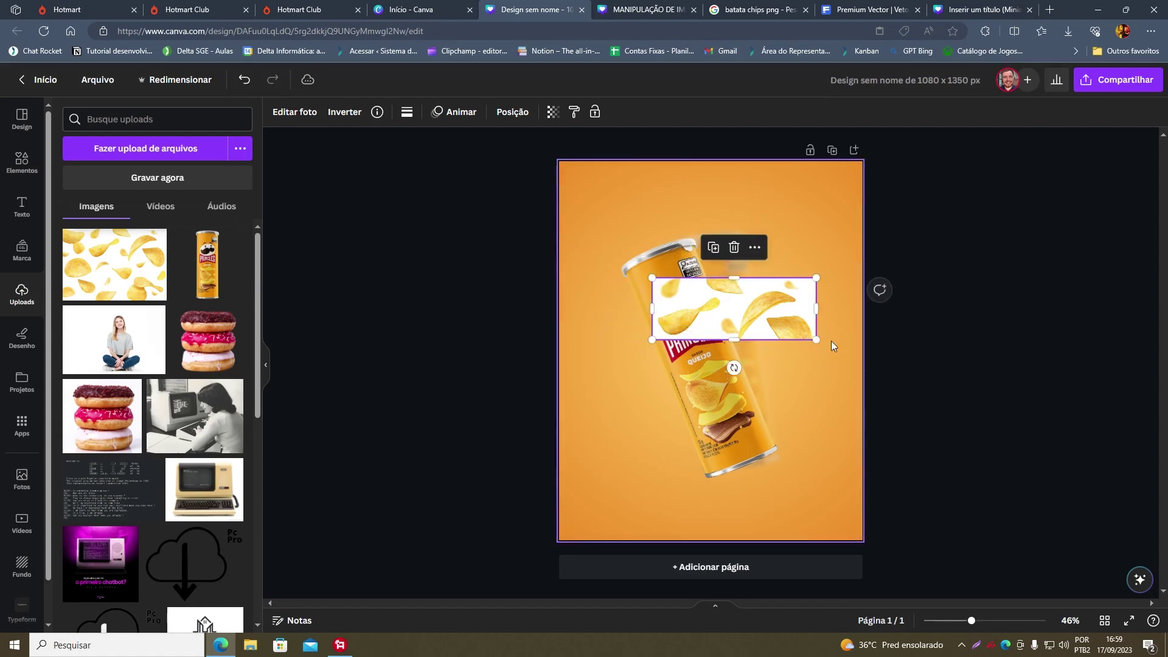
drag(817, 309, 702, 298)
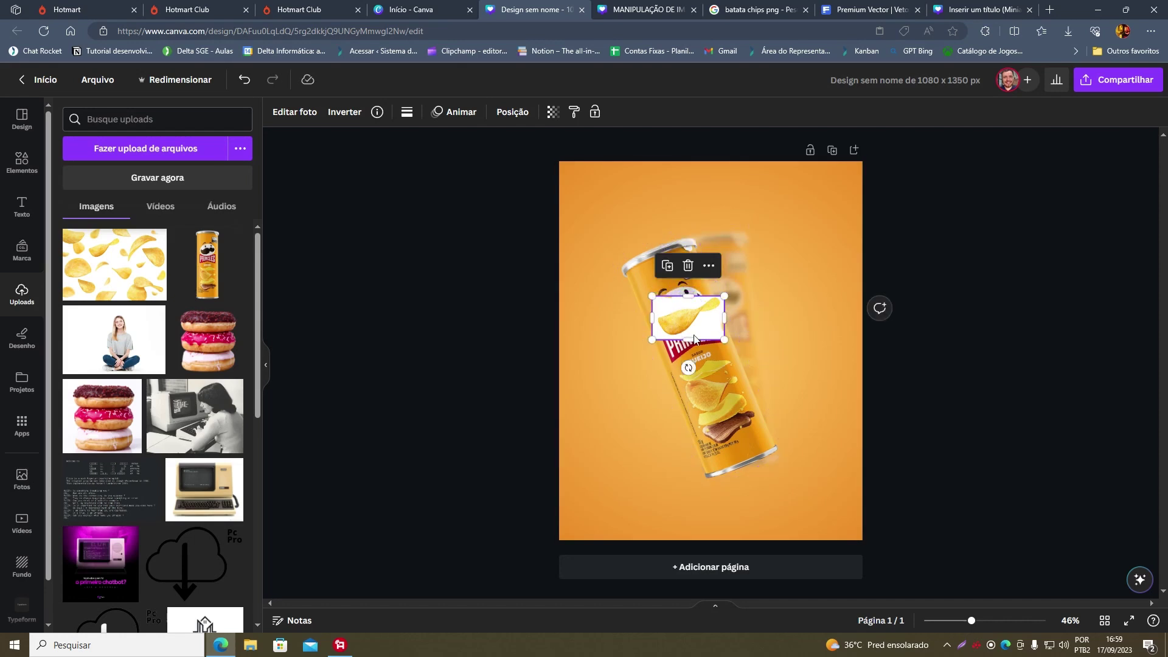
Remove the chip picture's background, enlarge it over the can, and crop away the stray chip at its edge.
click(297, 114)
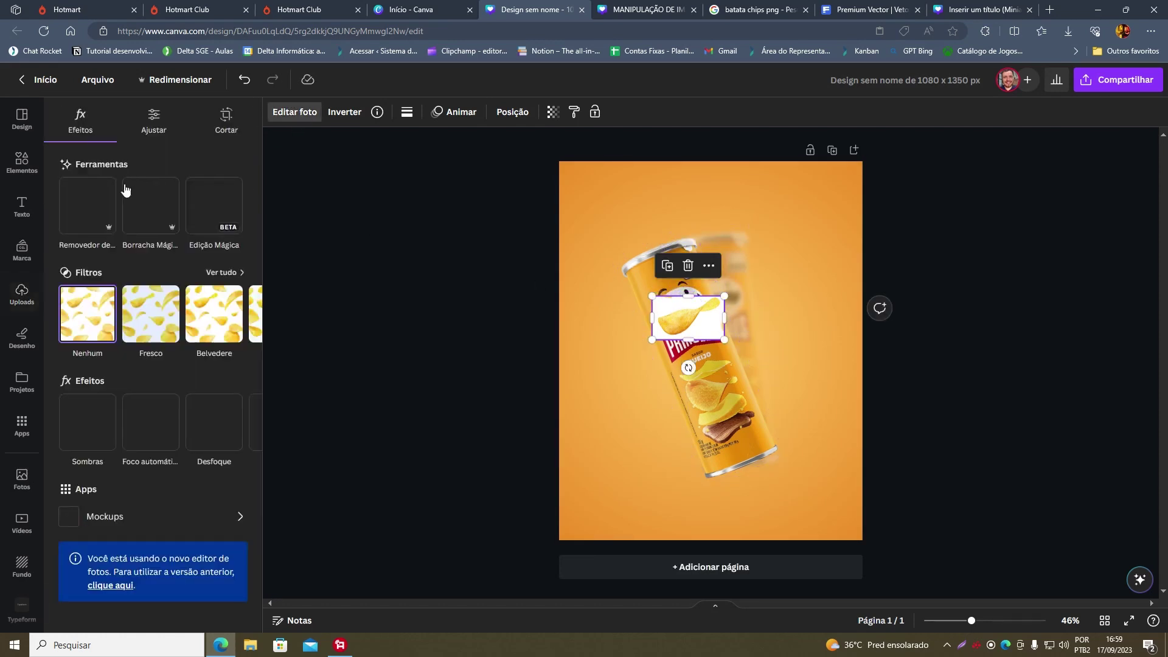
click(87, 215)
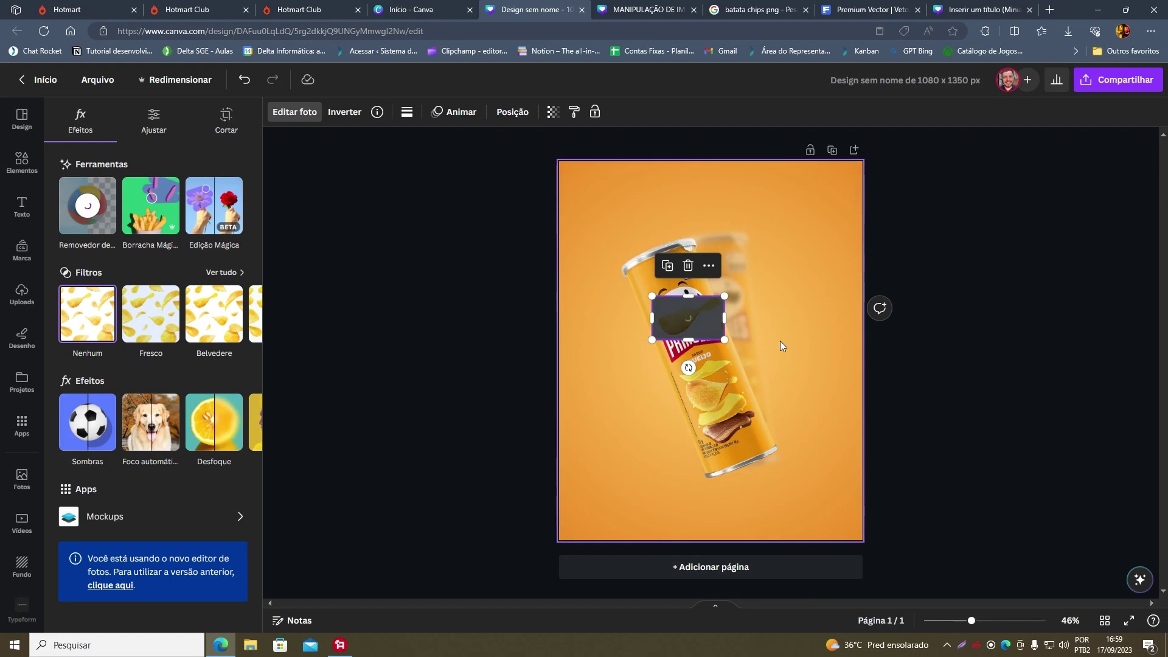
drag(724, 340, 773, 373)
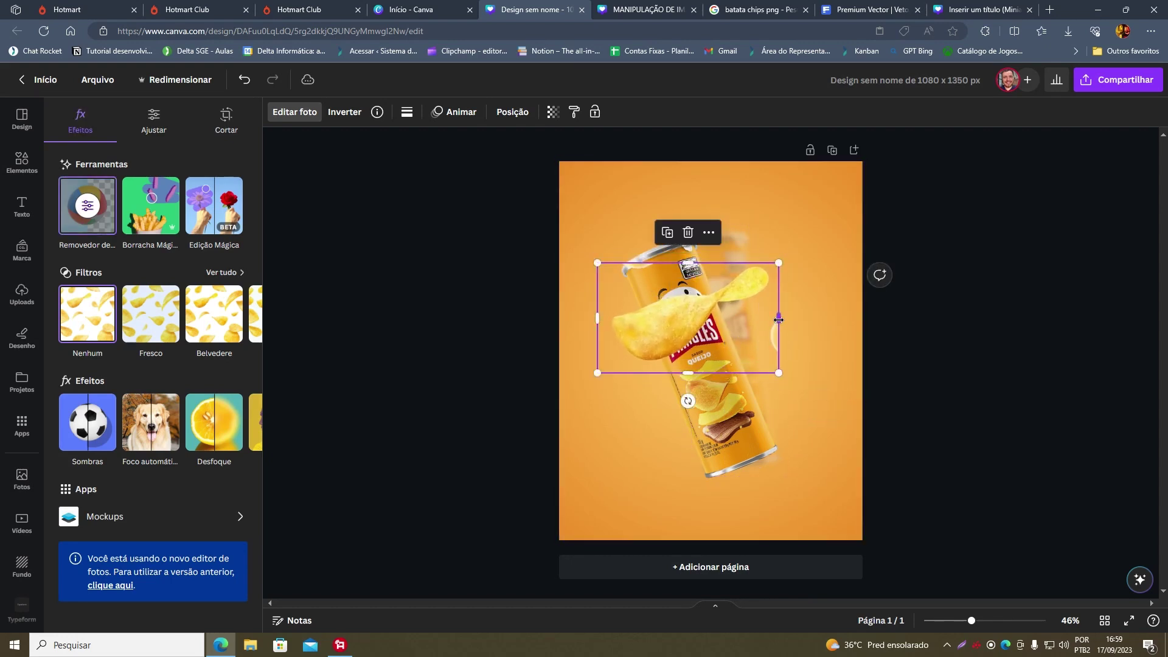
drag(773, 321, 770, 319)
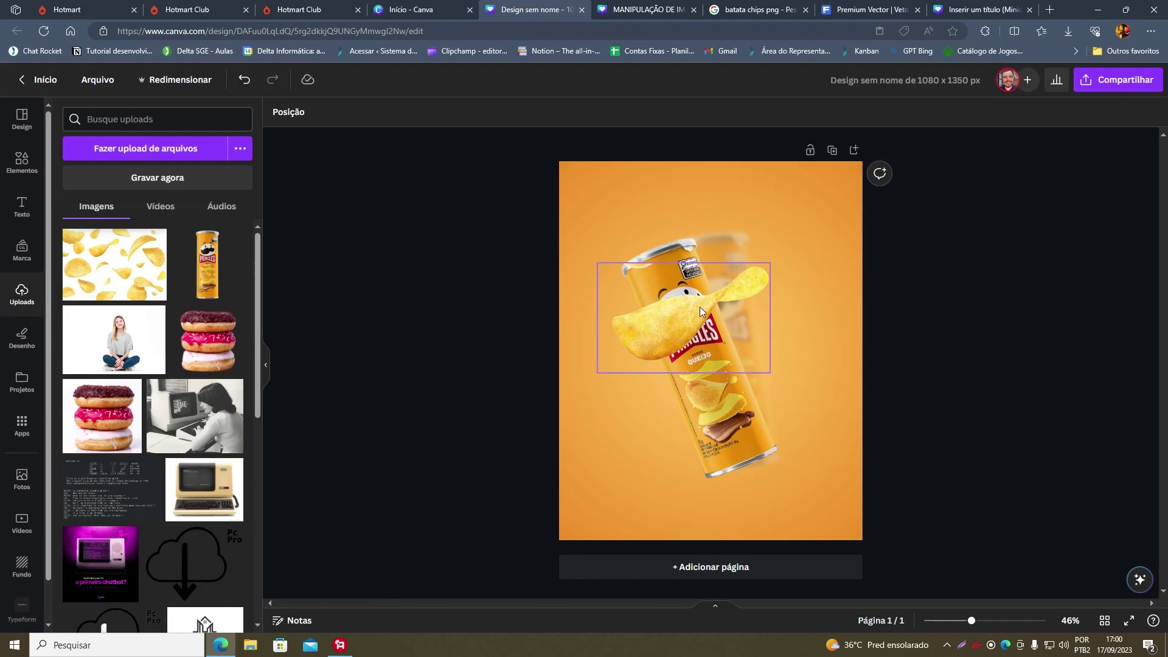
Following the reference design, move the twisted chip over the can's lower part and make it slightly smaller.
drag(700, 306, 702, 436)
click(685, 7)
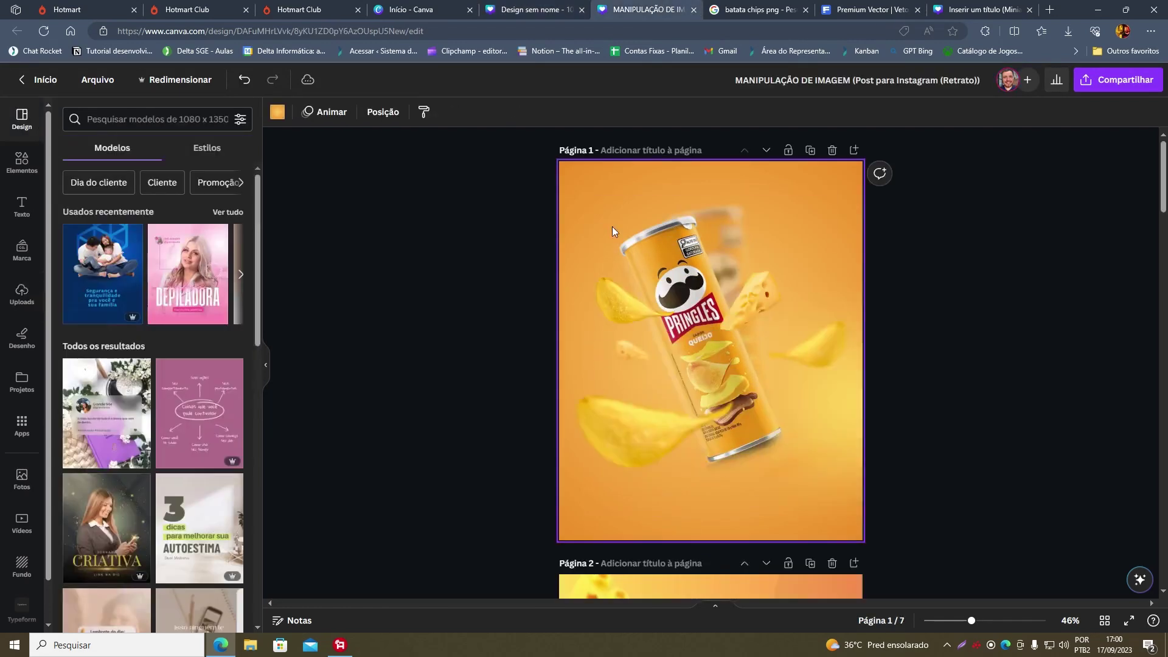
click(532, 9)
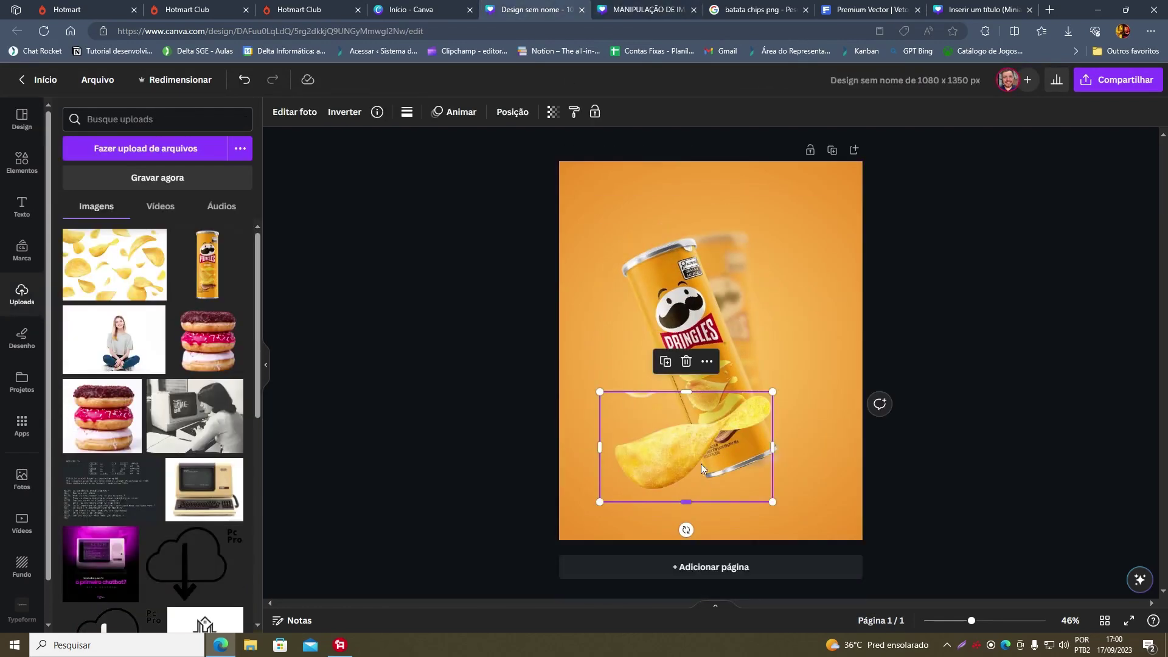
drag(700, 463, 696, 459)
drag(757, 389, 682, 404)
click(1005, 440)
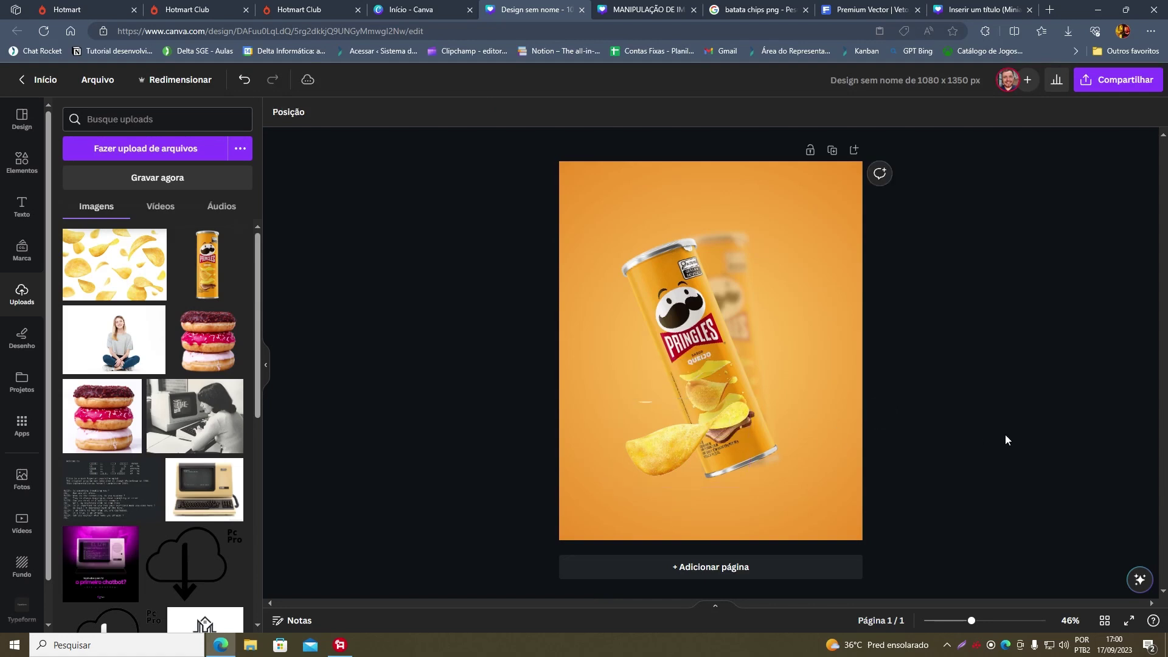
Erase the leftover bits of neighbouring chips with the background remover's erase brush and move the twisted chip to the can's lower-left side.
click(683, 405)
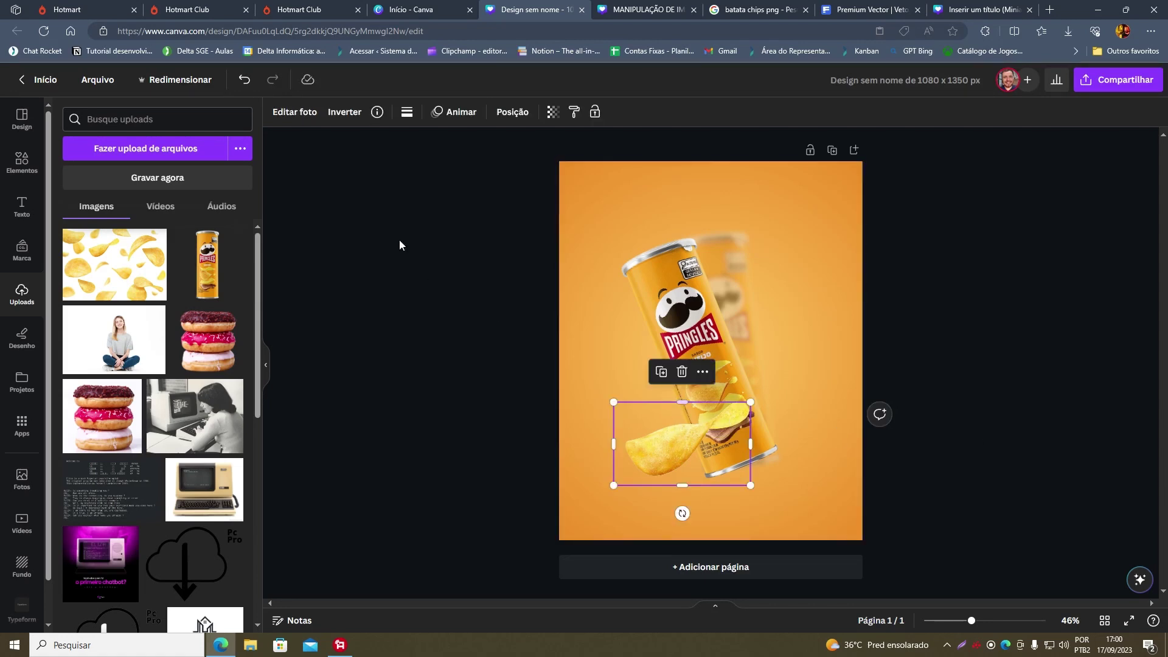
click(305, 113)
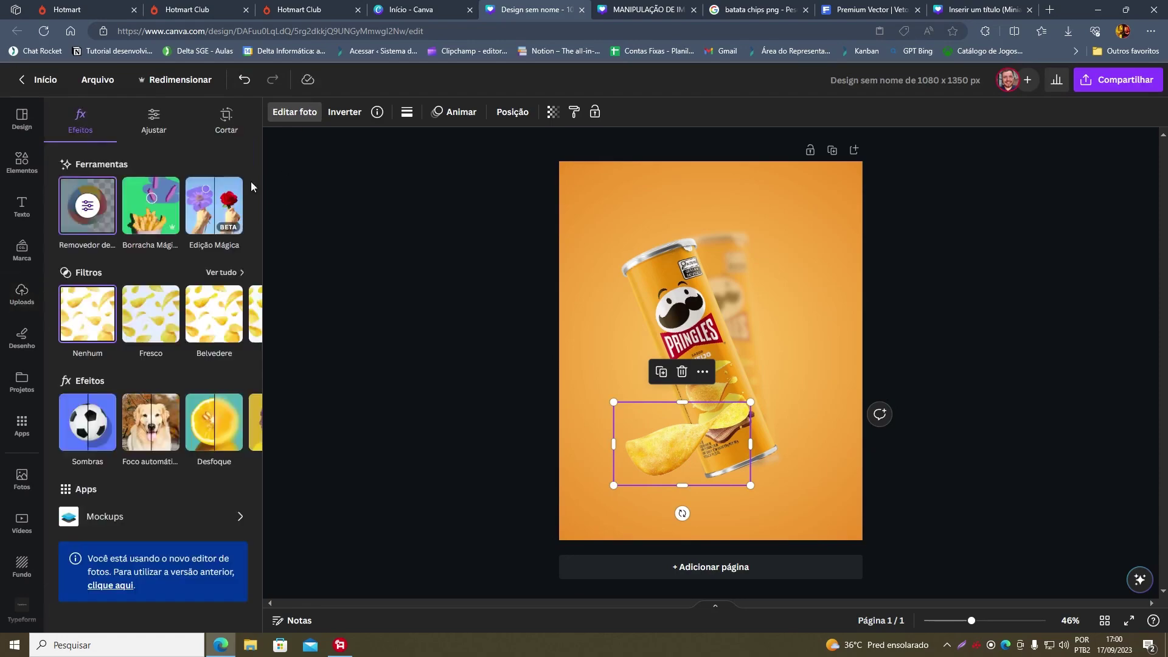
click(88, 209)
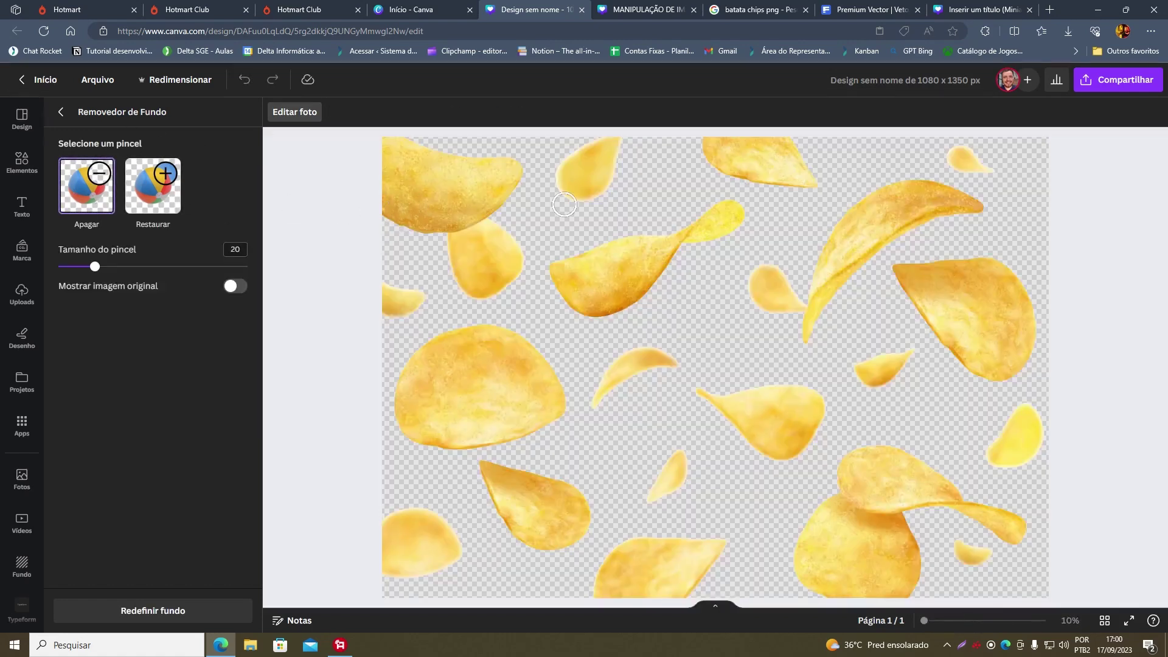
drag(474, 288, 499, 269)
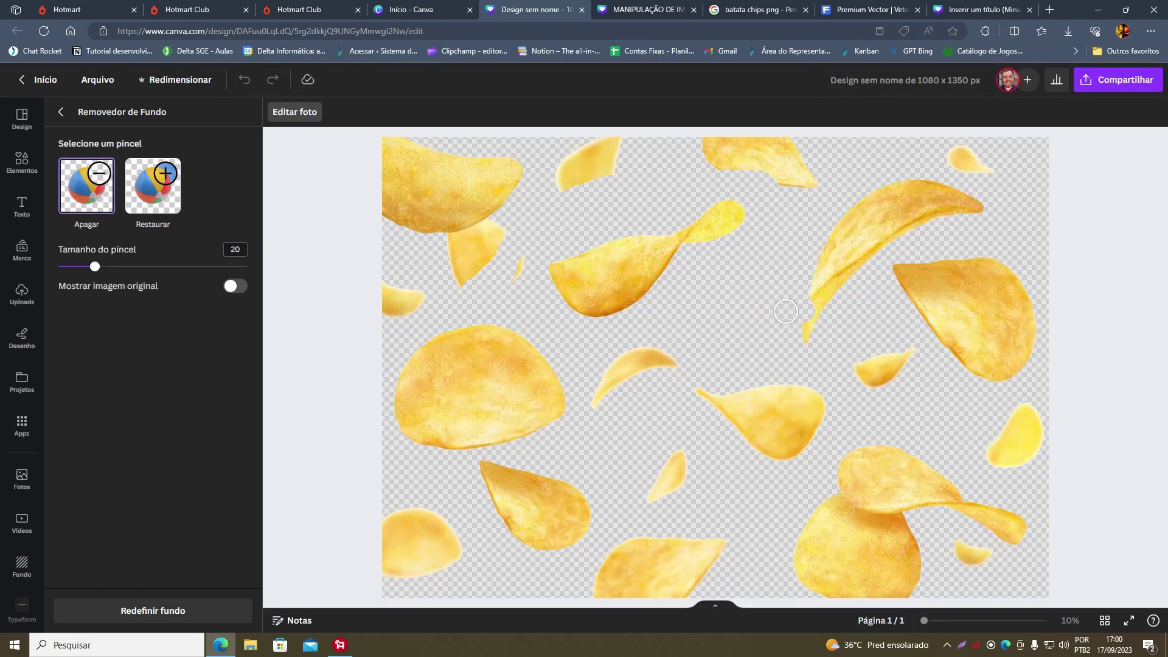
drag(676, 348, 639, 366)
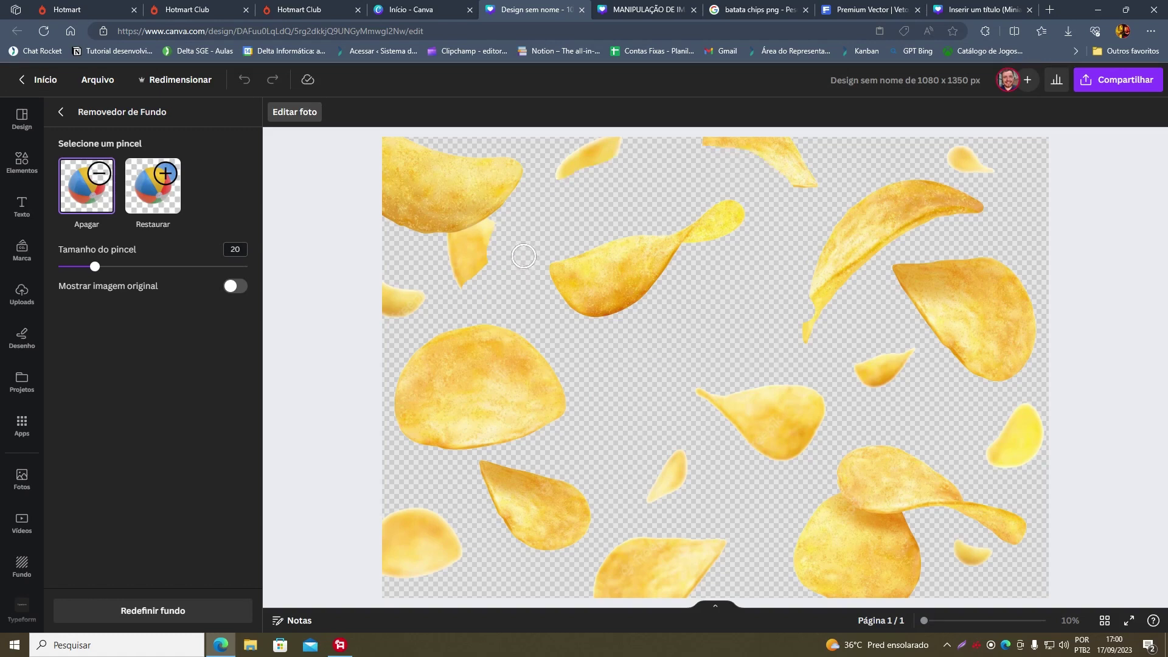
click(58, 113)
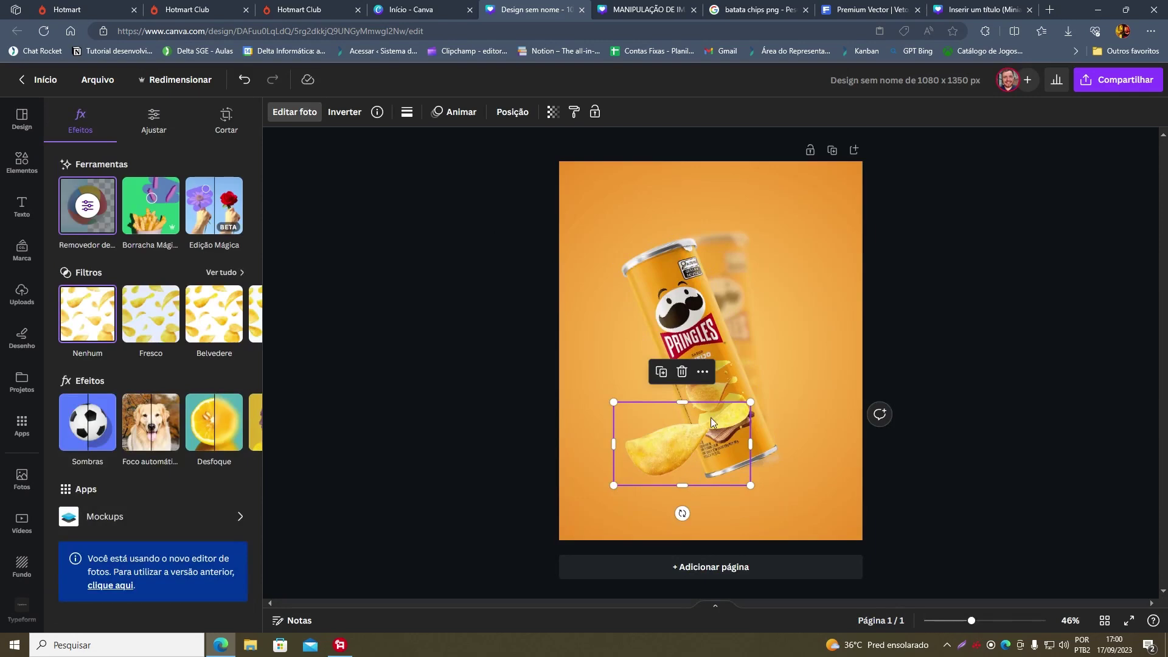
drag(689, 439, 668, 468)
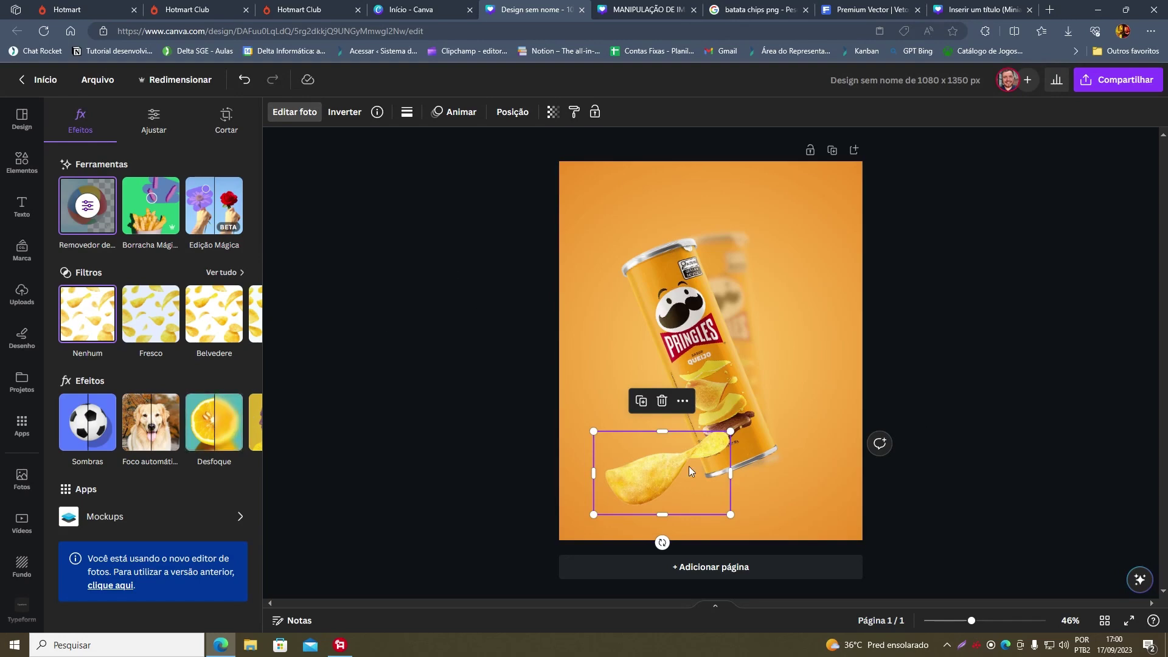
Try placing a copy of the twisted chip beside the can, comparing its position with the reference design.
drag(689, 466, 675, 440)
right_click(675, 440)
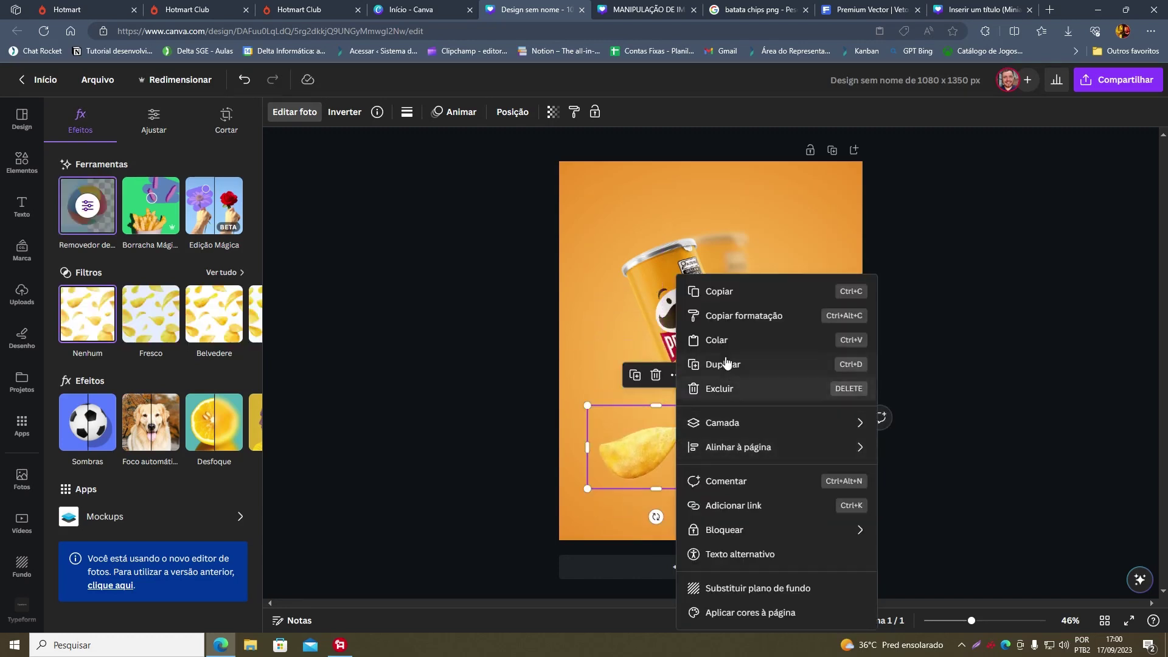
click(729, 290)
right_click(699, 417)
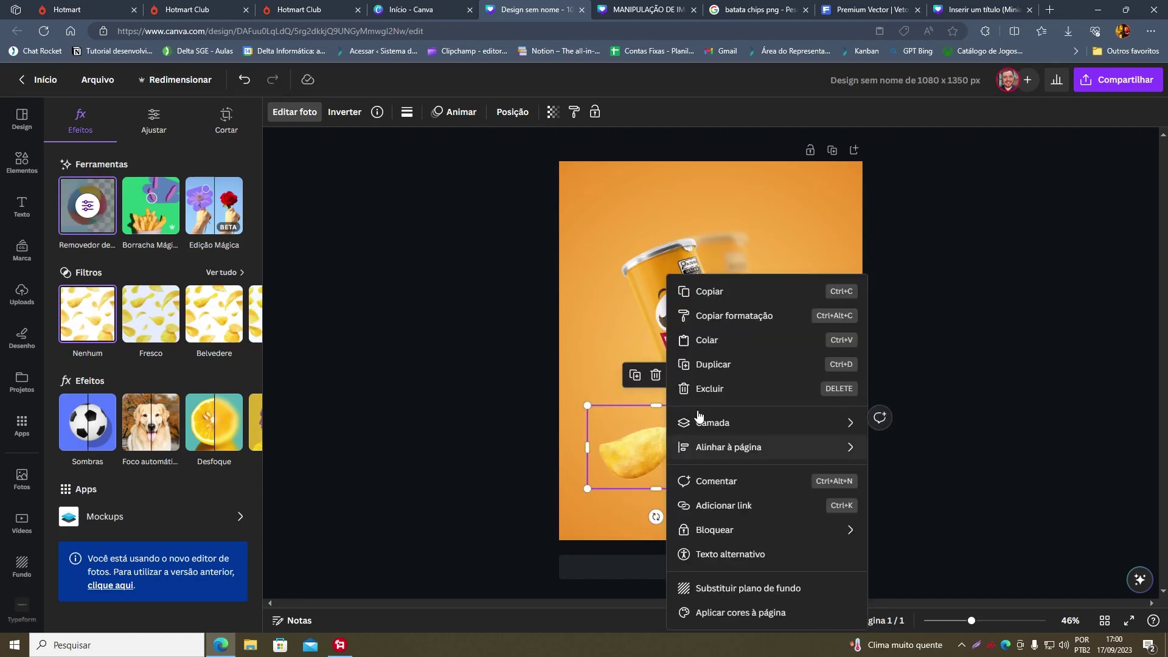
click(741, 340)
drag(652, 458, 679, 297)
click(633, 3)
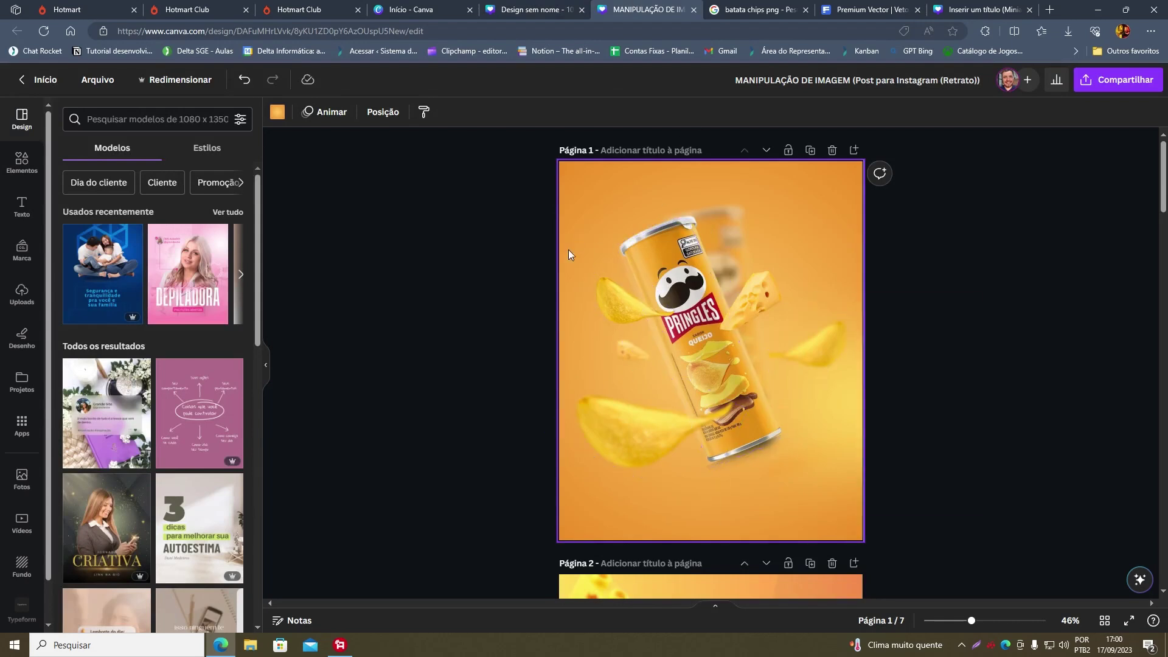
click(504, 6)
click(625, 475)
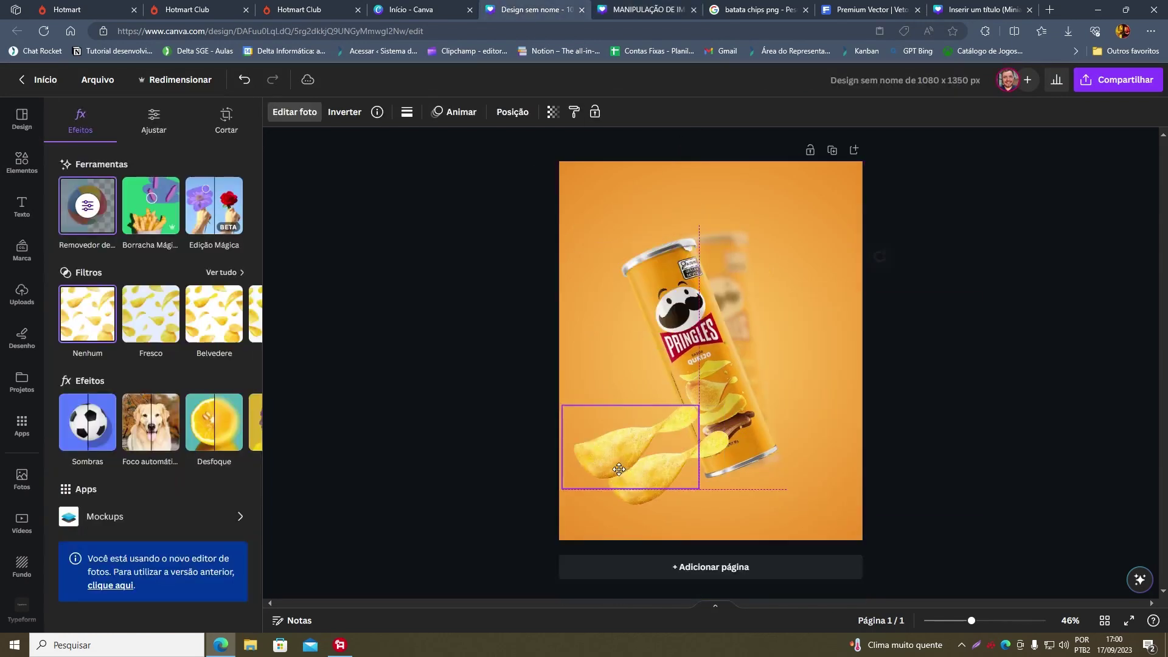
Undo the pasted chip copy and the preceding chip move.
key(ctrl+z)
click(663, 483)
key(ctrl+z)
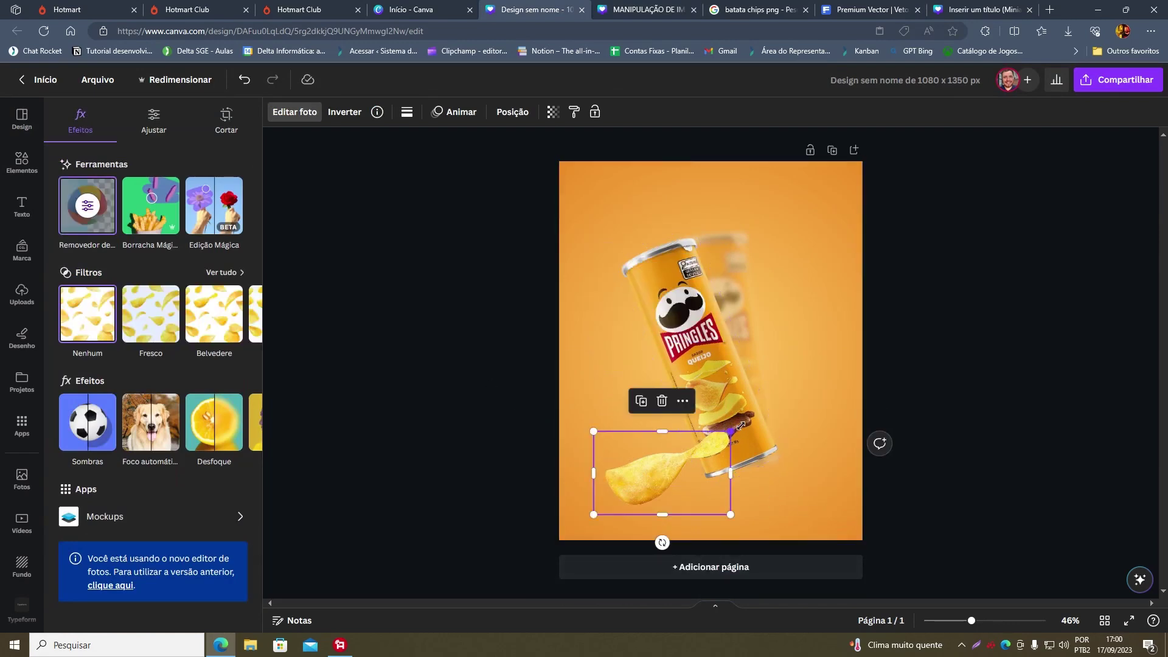
Enlarge the chip at the can's base and apply a moderate blur effect to it.
drag(741, 425, 745, 421)
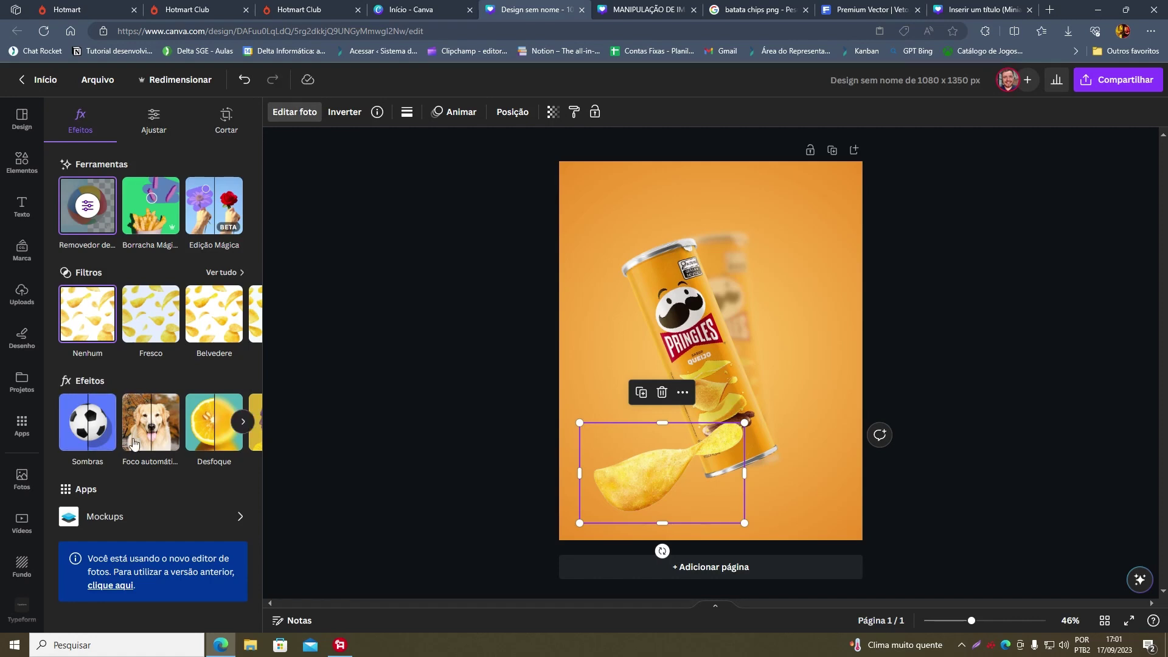
click(204, 421)
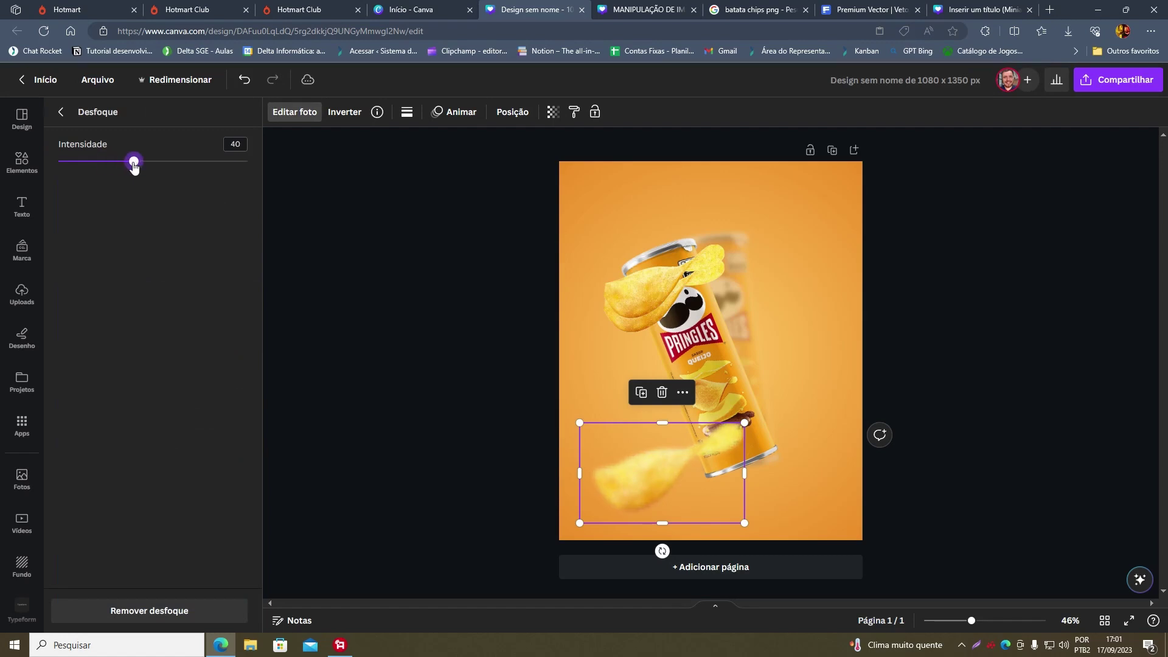
mouse_move(138, 165)
mouse_down()
mouse_move(90, 163)
mouse_move(121, 178)
mouse_up()
key(Escape)
key(Escape)
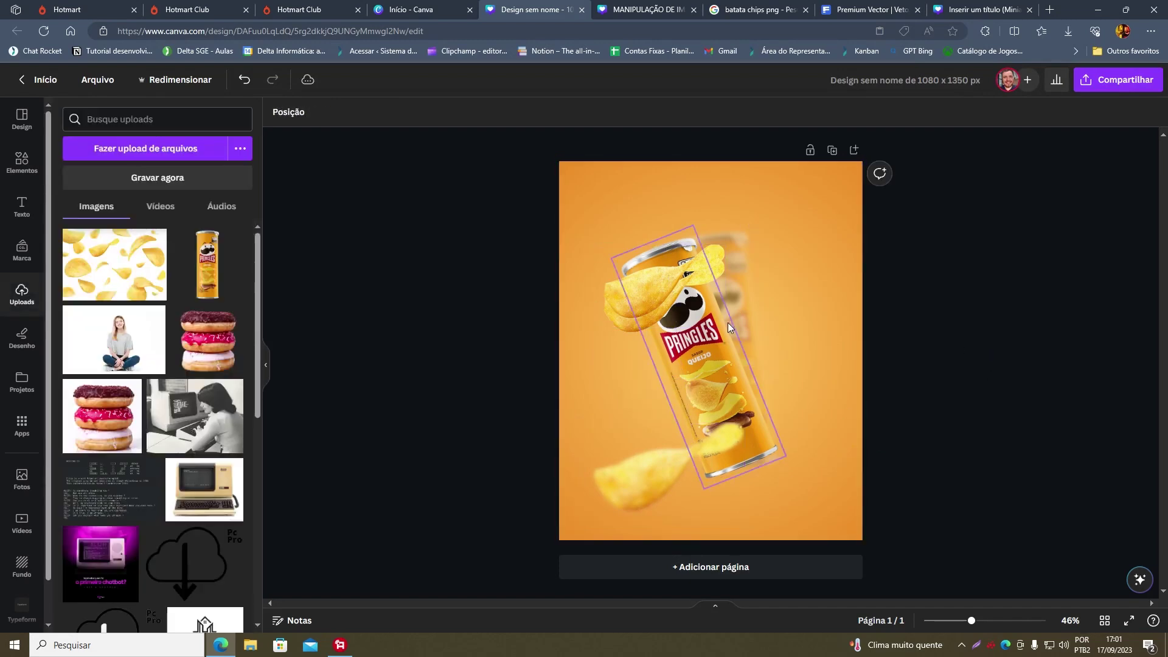
Check the chip arrangement in the reference design and move one of the overlapping chip copies down across the can's lower half.
click(648, 9)
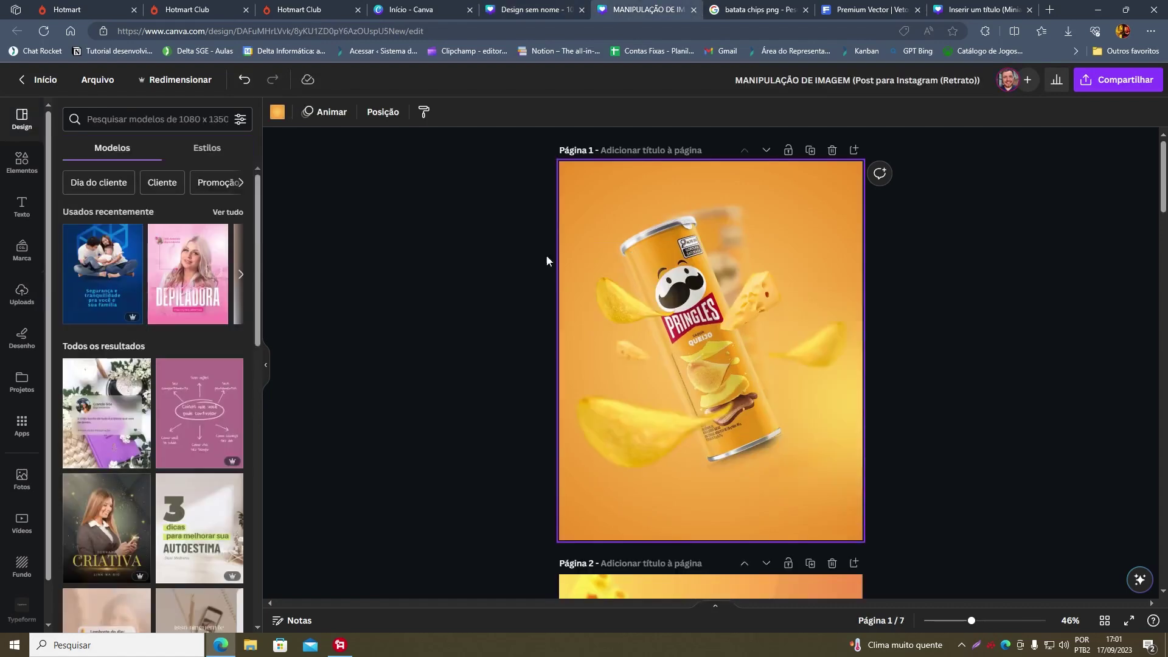
click(660, 438)
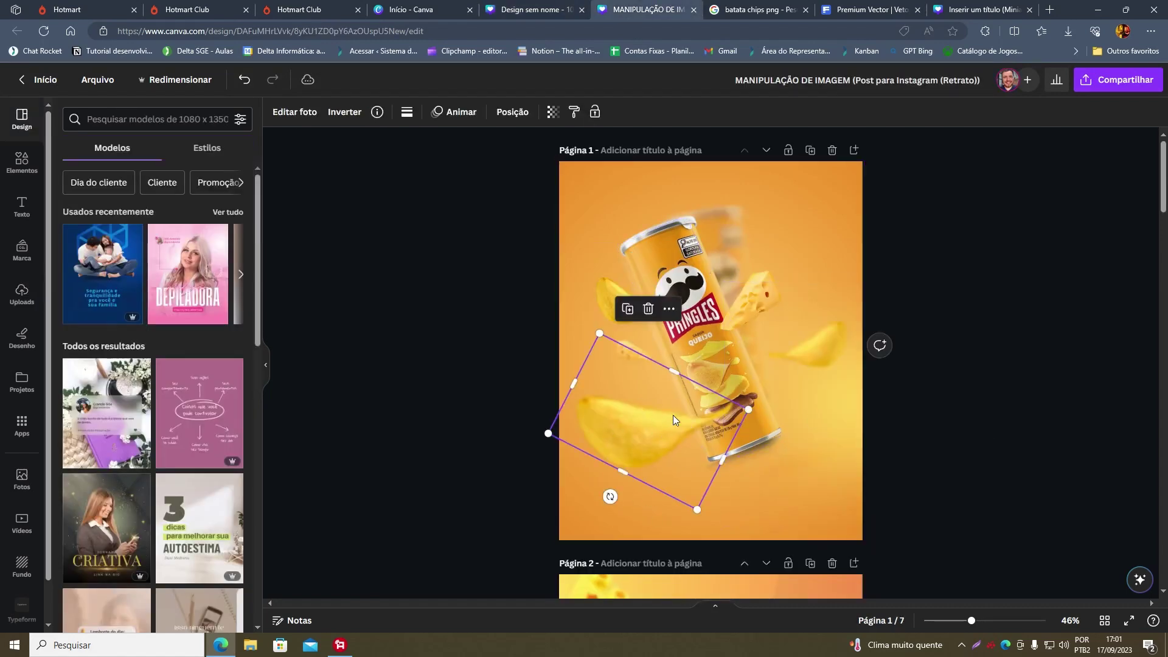
click(1098, 361)
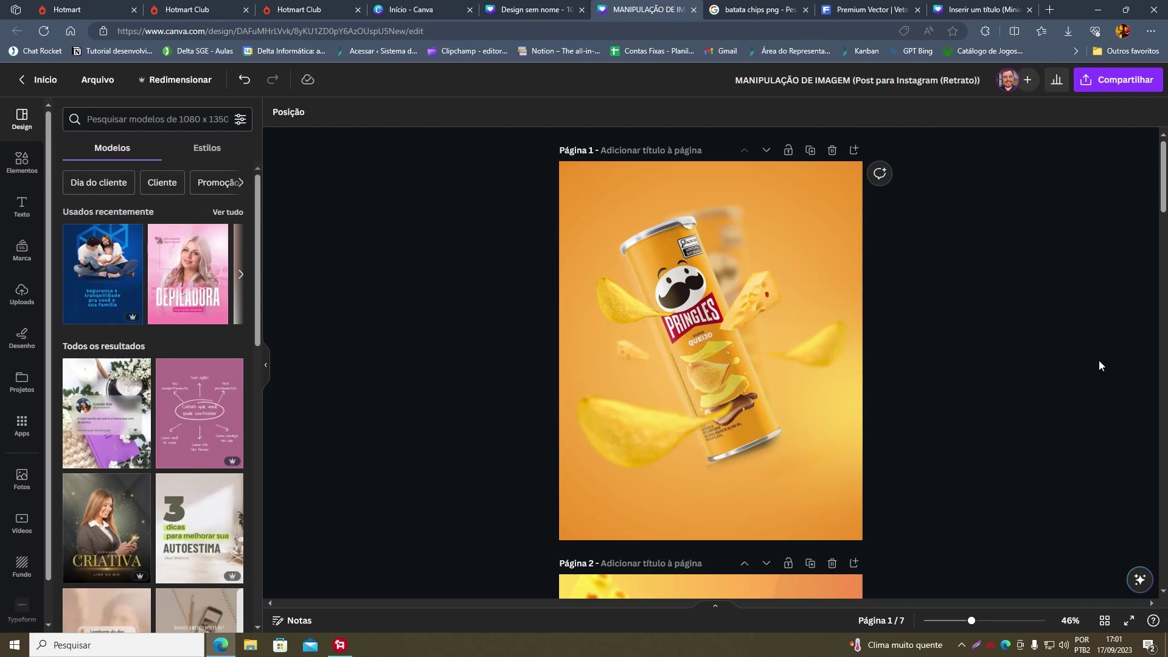
click(588, 10)
click(658, 284)
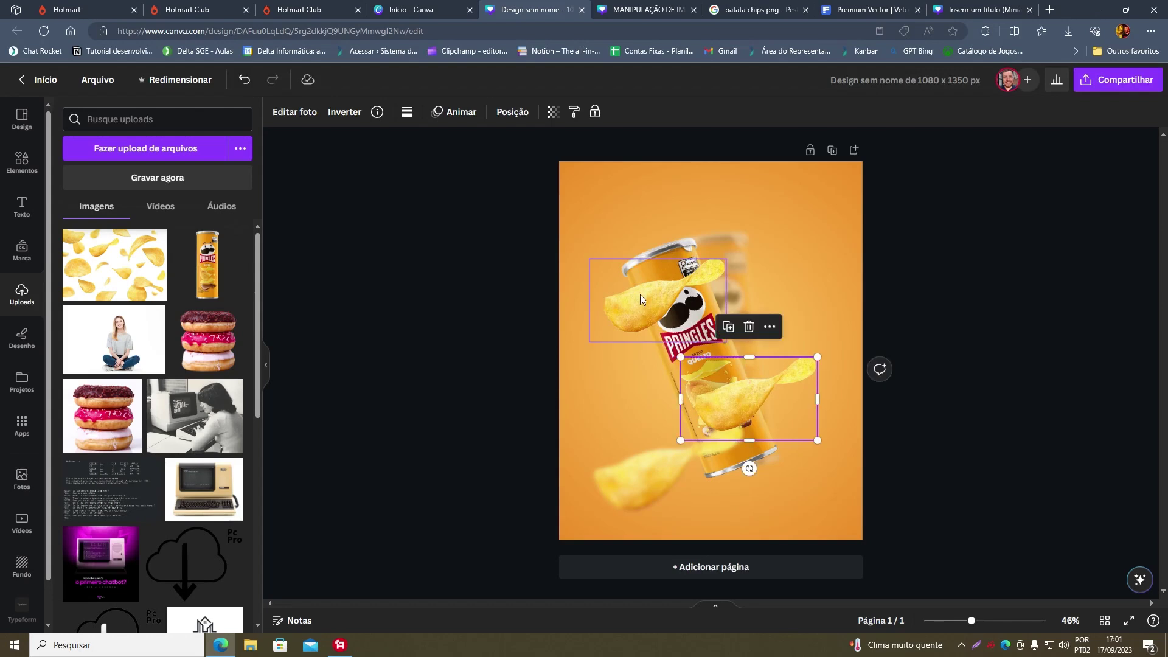
Flip the upper chip copy horizontally, shrink it and place it at the can's left edge beside the mascot's face.
click(345, 113)
click(358, 165)
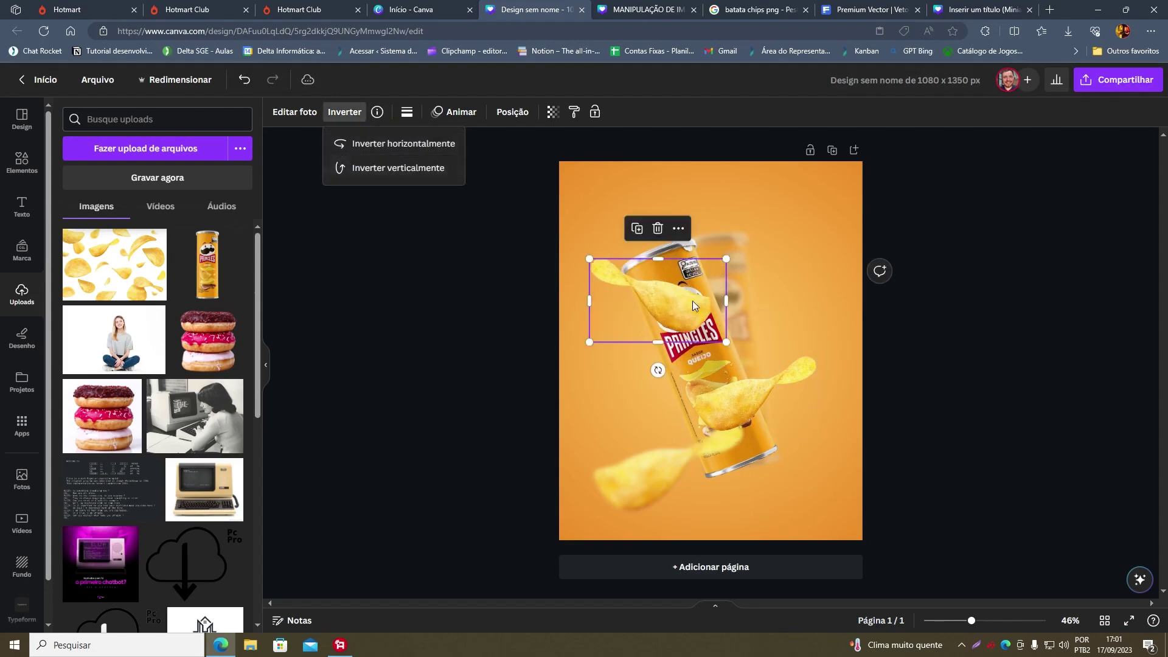
drag(723, 340, 646, 315)
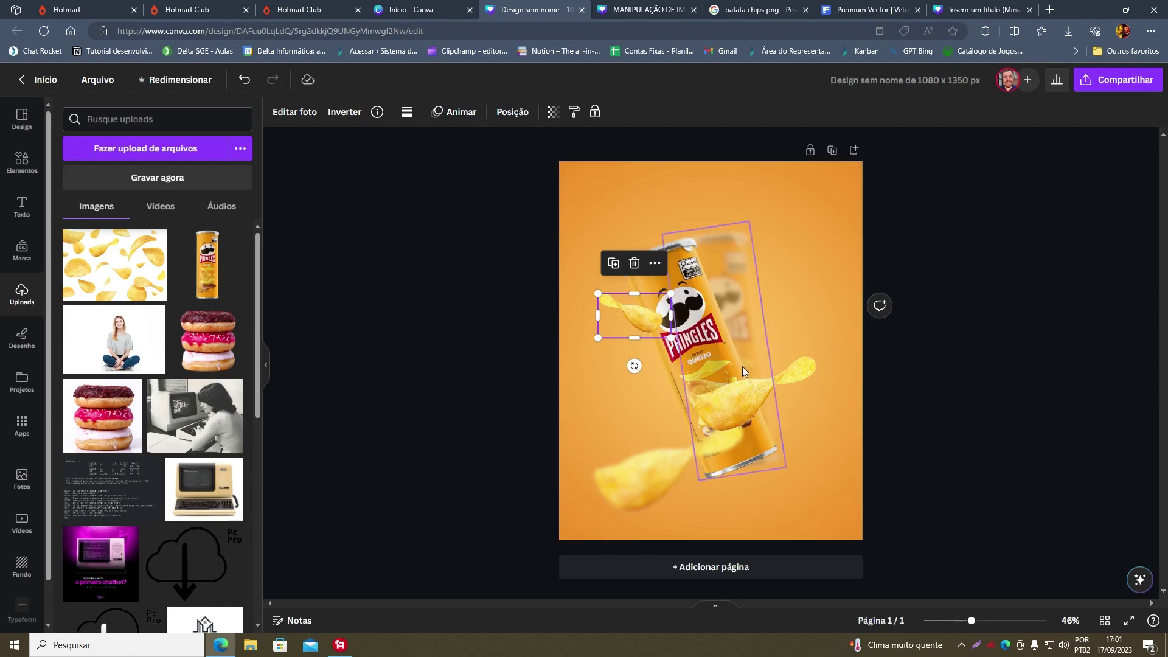
Following the reference design, shrink the other chip copy, place it to the right of the can and rotate it diagonally.
click(645, 9)
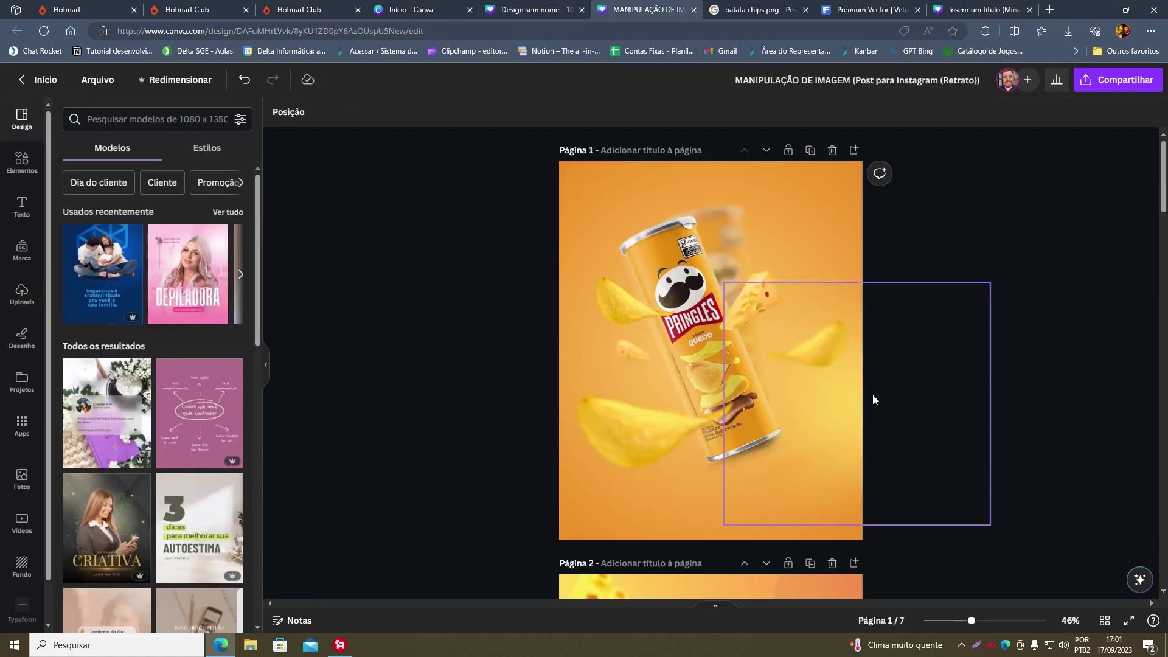
click(532, 9)
click(789, 388)
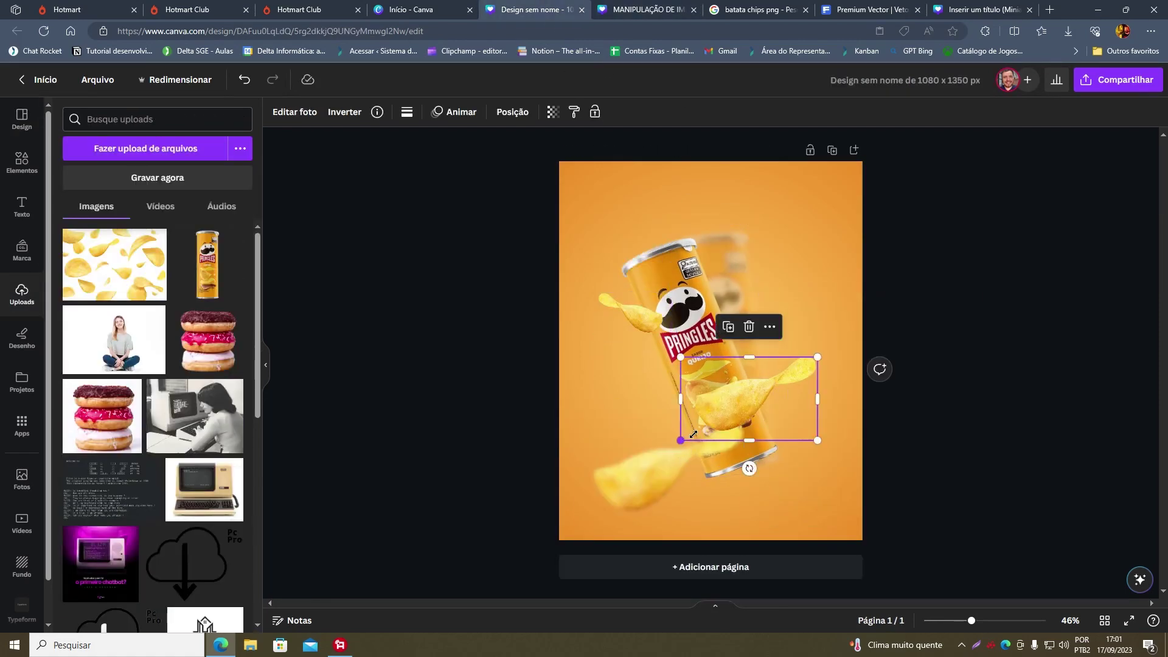
drag(693, 434, 809, 357)
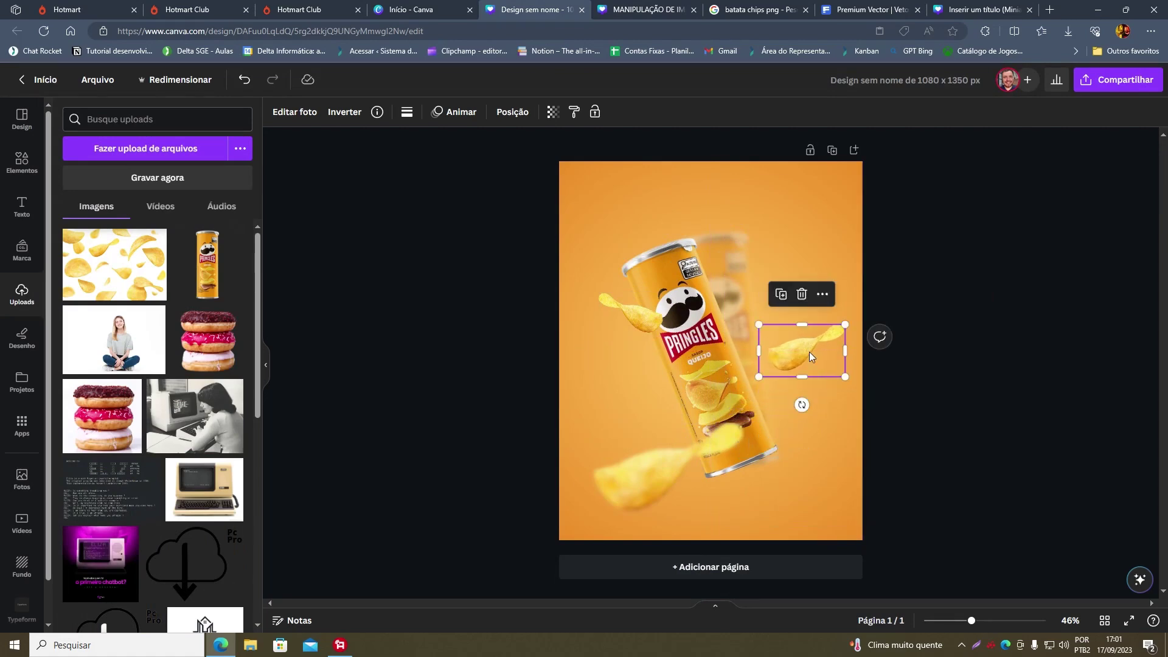
drag(801, 405, 757, 404)
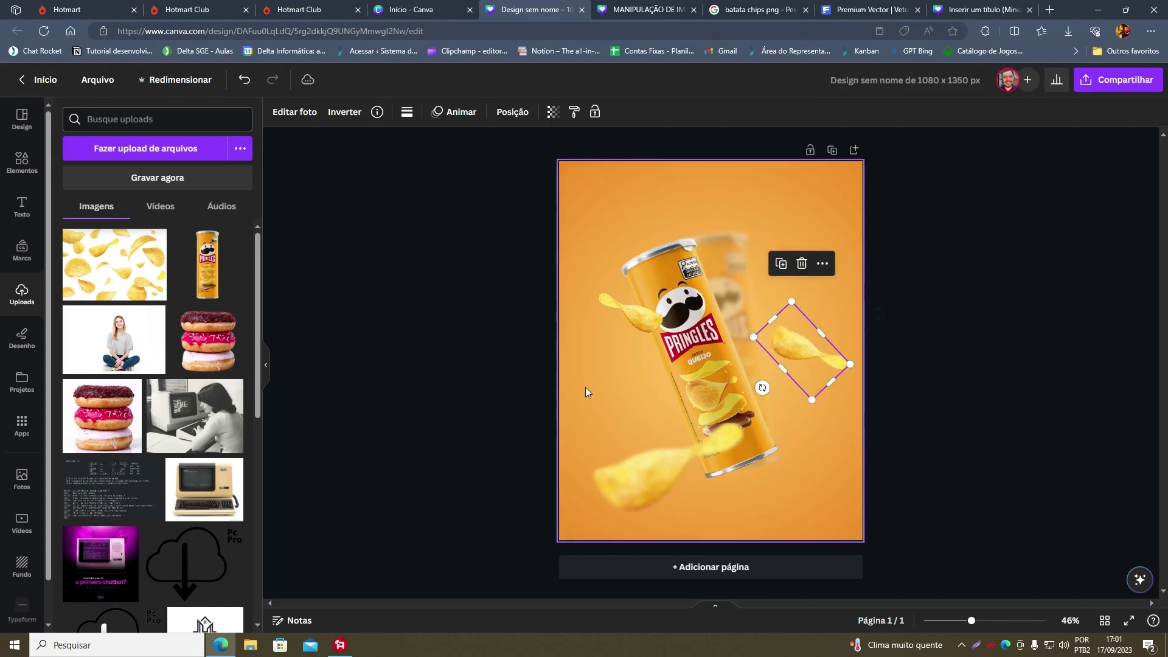
Try to apply a blur effect to the rotated chip to the right of the can.
click(293, 113)
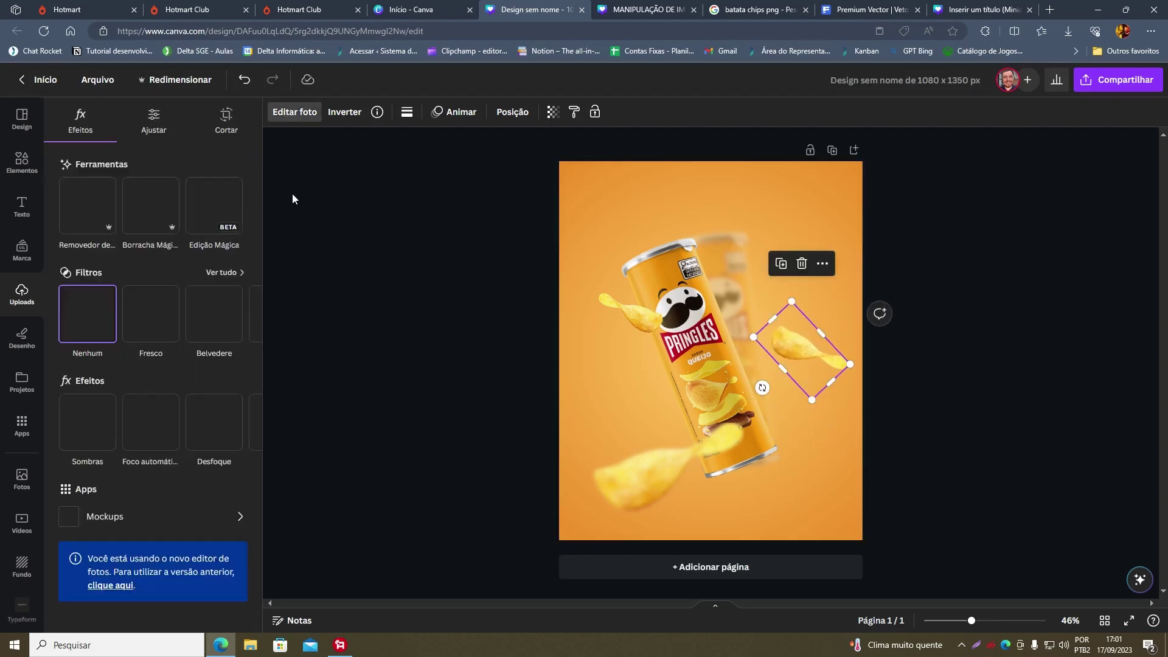
click(212, 425)
key(Escape)
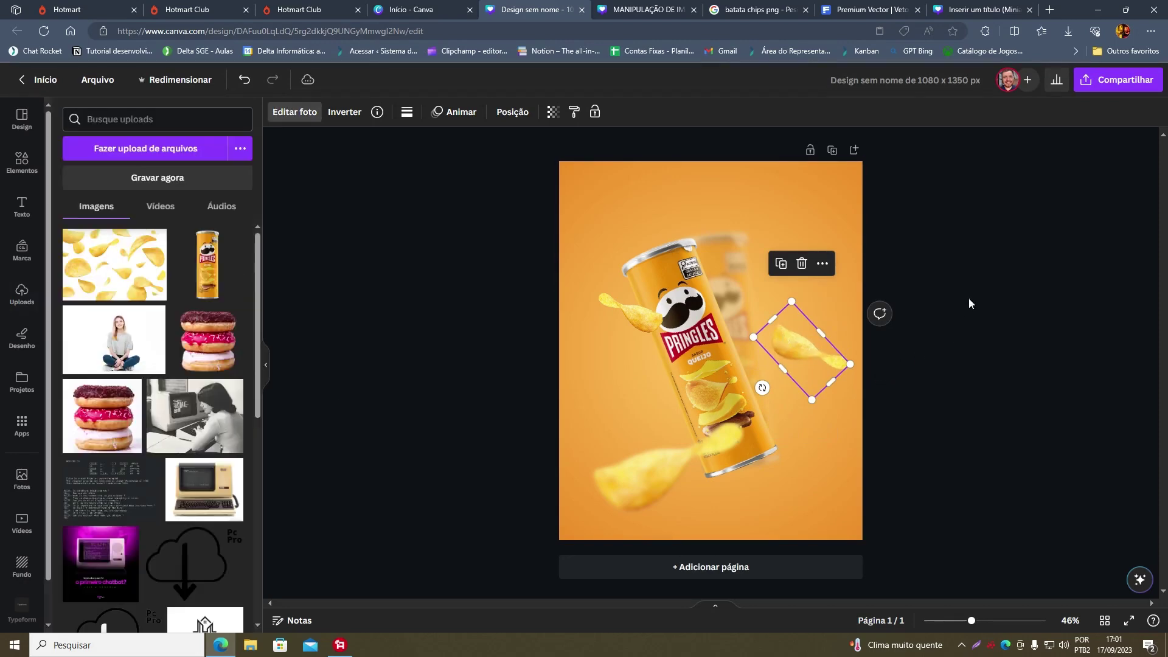
Slightly enlarge the chip overlapping the can's left edge beside the mascot's face.
click(615, 321)
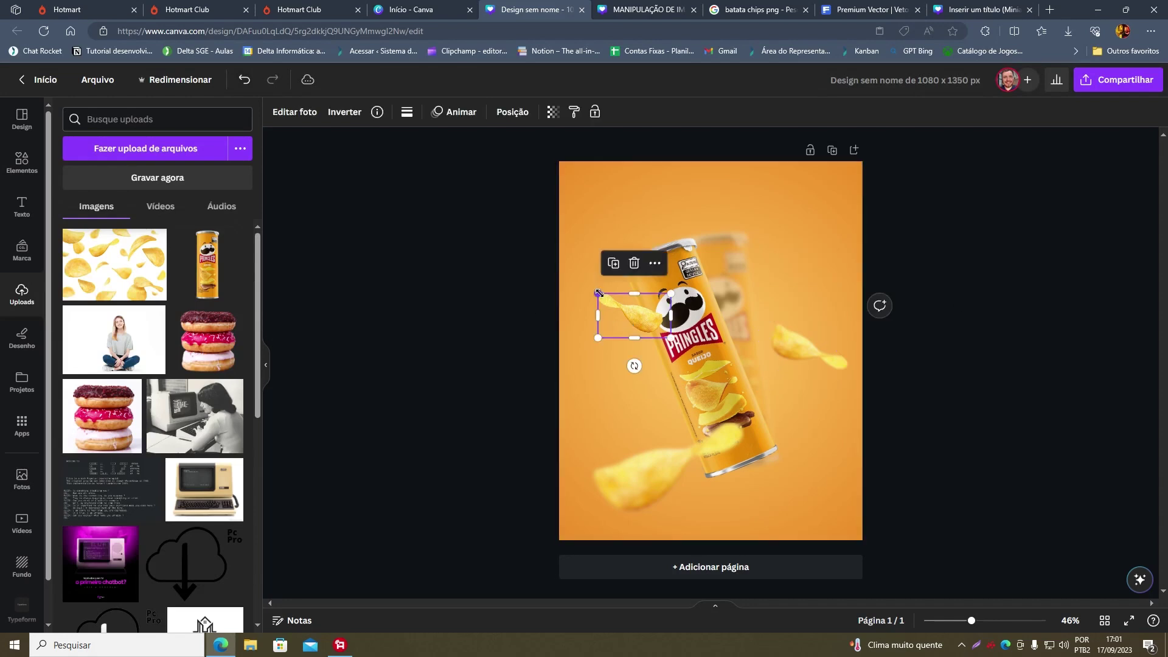
drag(599, 292, 584, 285)
click(963, 376)
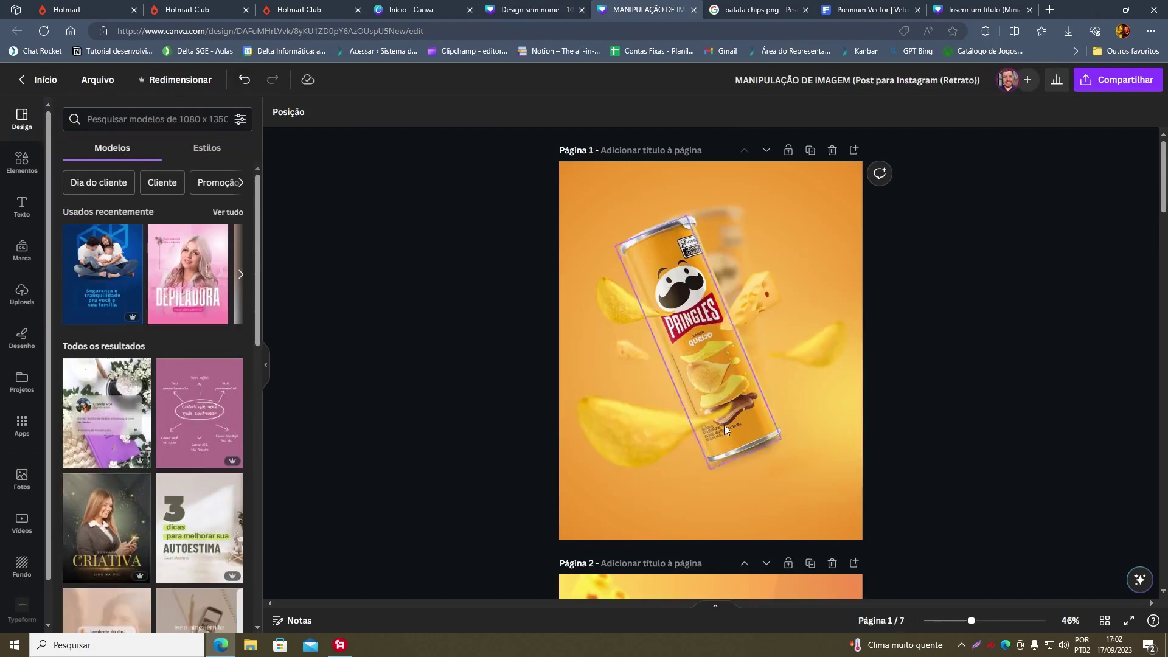
Replace the chip to the right of the can with a copy of the corresponding chip from the reference design.
click(800, 352)
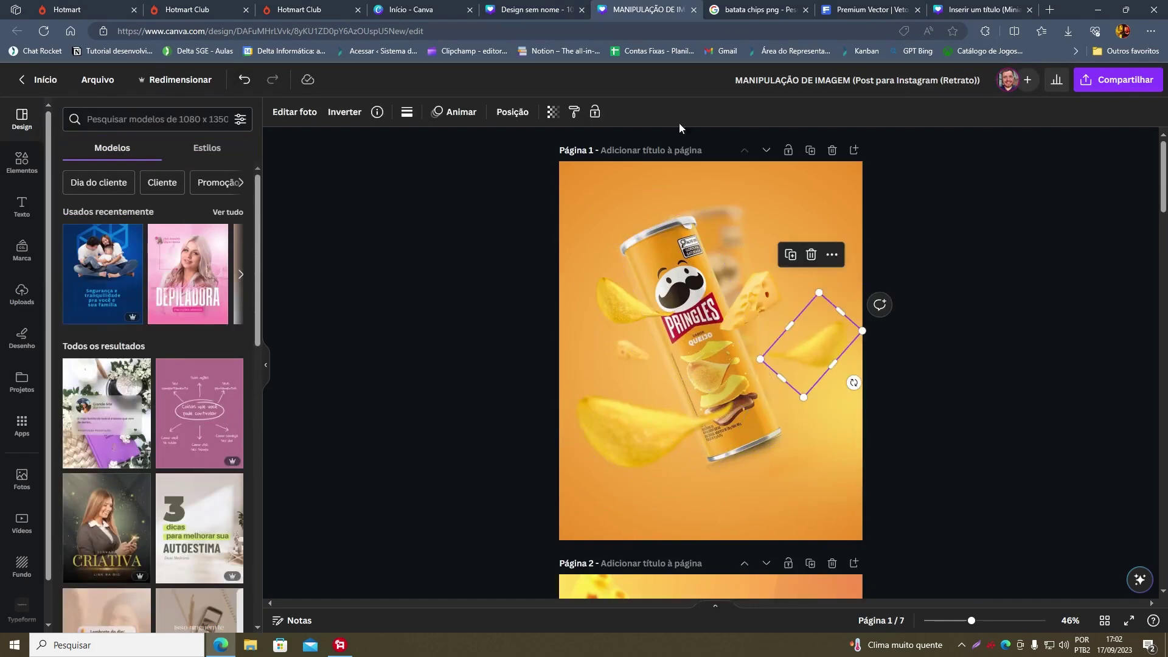
click(536, 8)
click(816, 352)
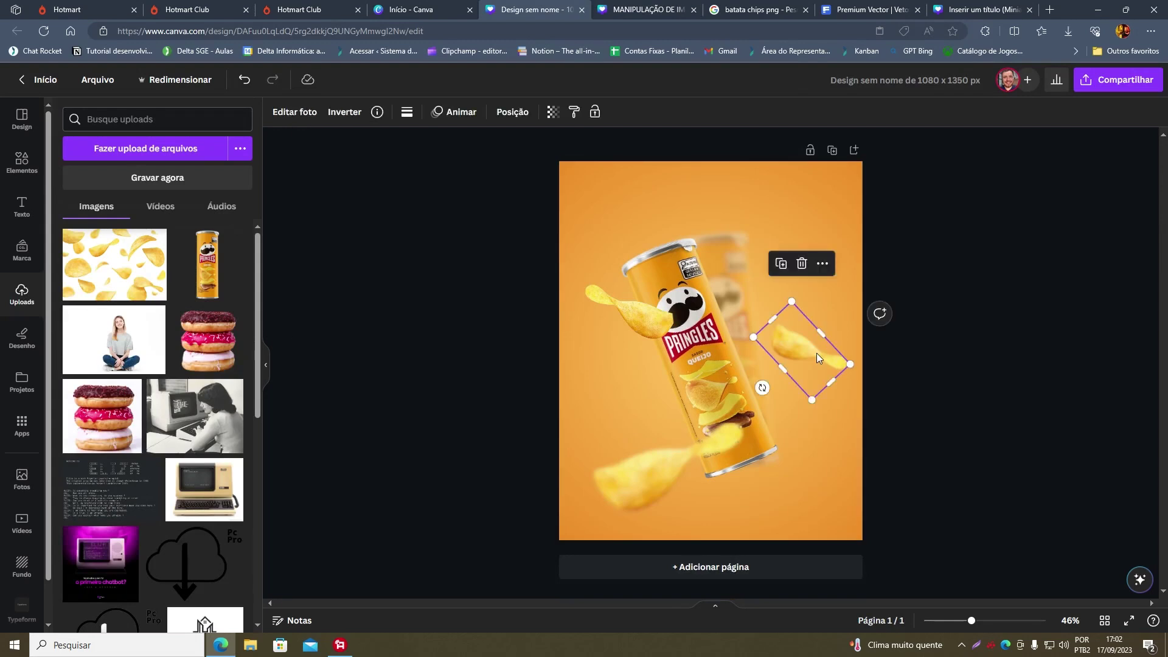
key(Delete)
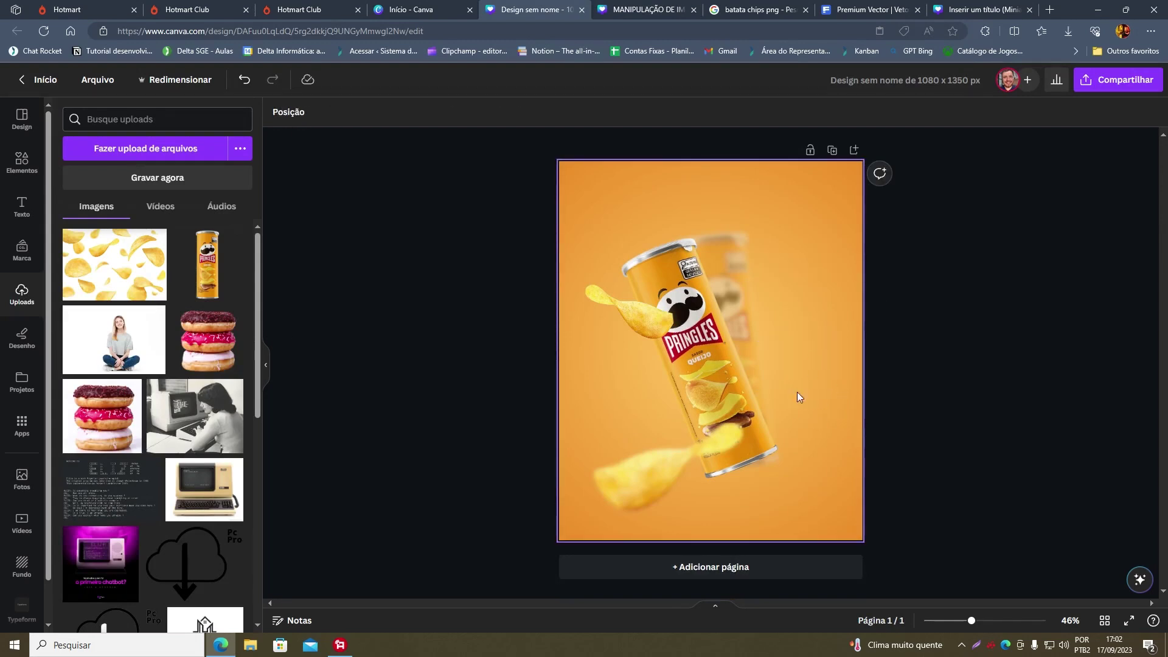
key(ctrl+z)
click(961, 403)
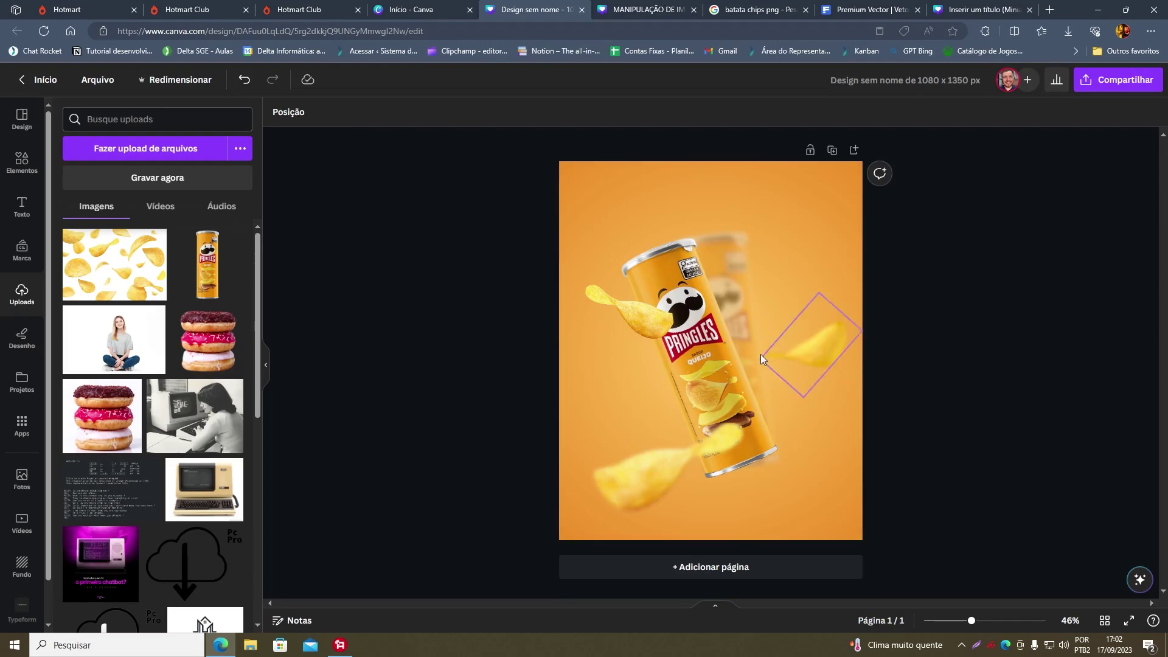
Replace the chip beside the mascot's face with a copy of the corresponding chip from the reference design's first page.
click(669, 10)
click(632, 313)
key(ctrl+c)
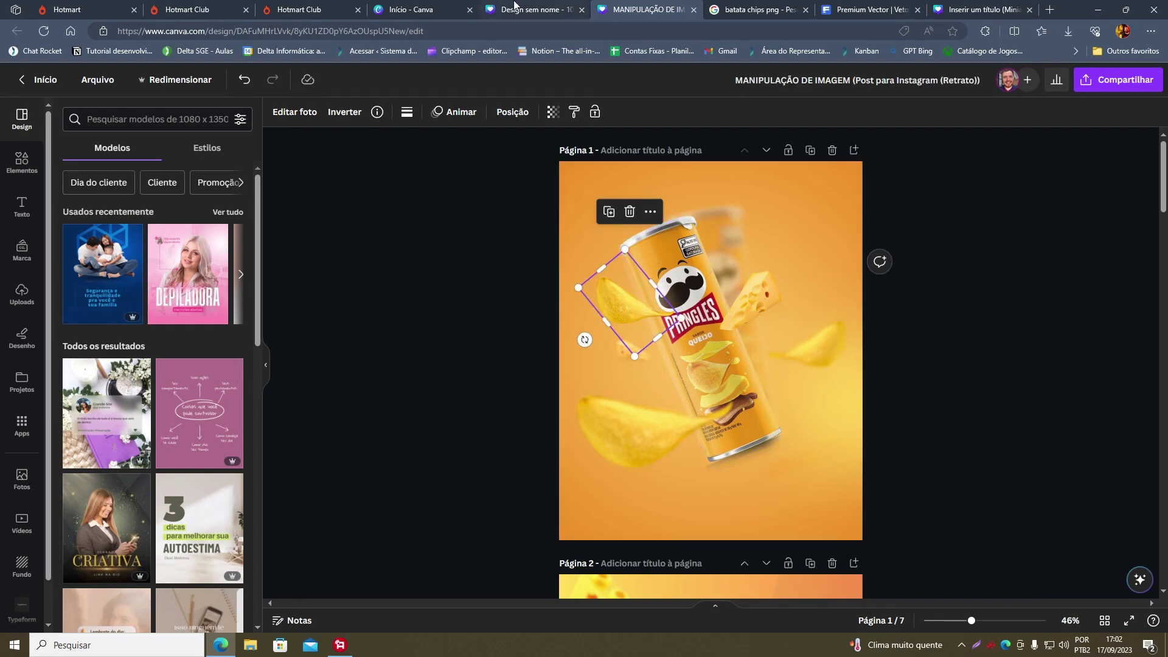
key(ctrl+shift+Tab)
key(ctrl+v)
key(Delete)
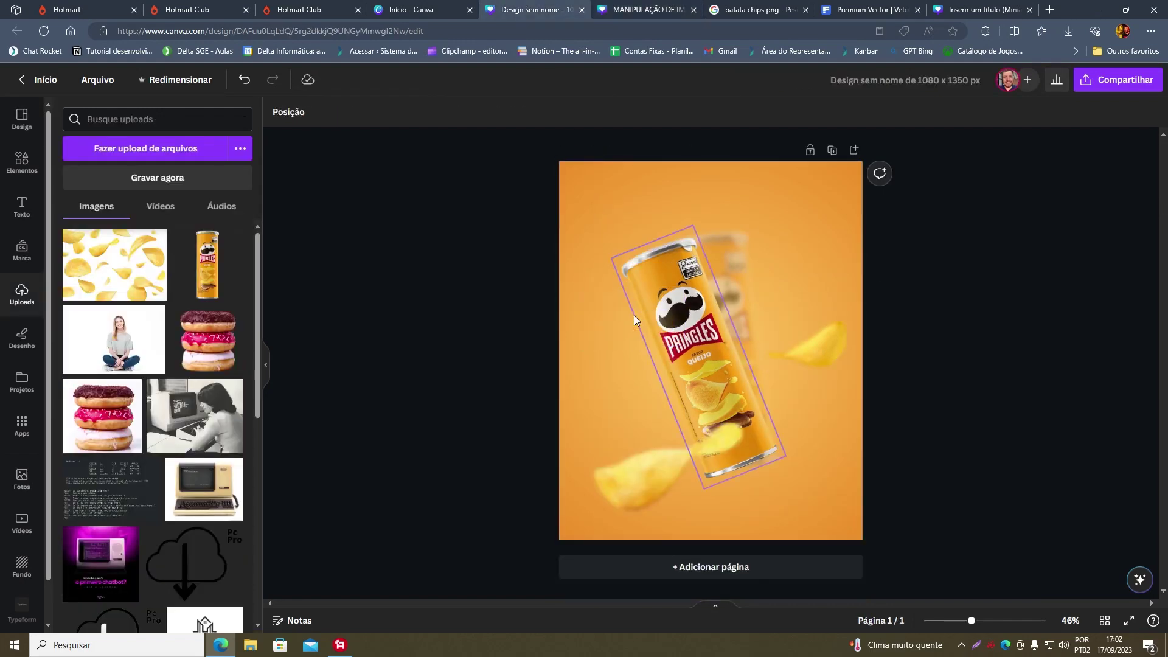
key(ctrl+z)
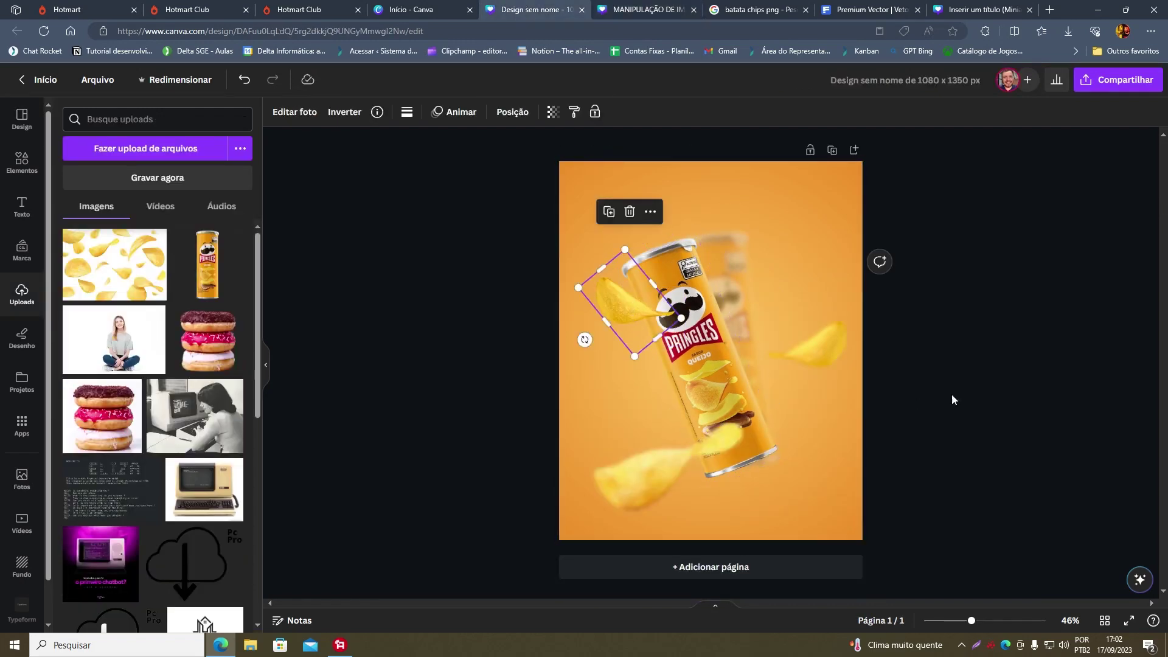
click(976, 391)
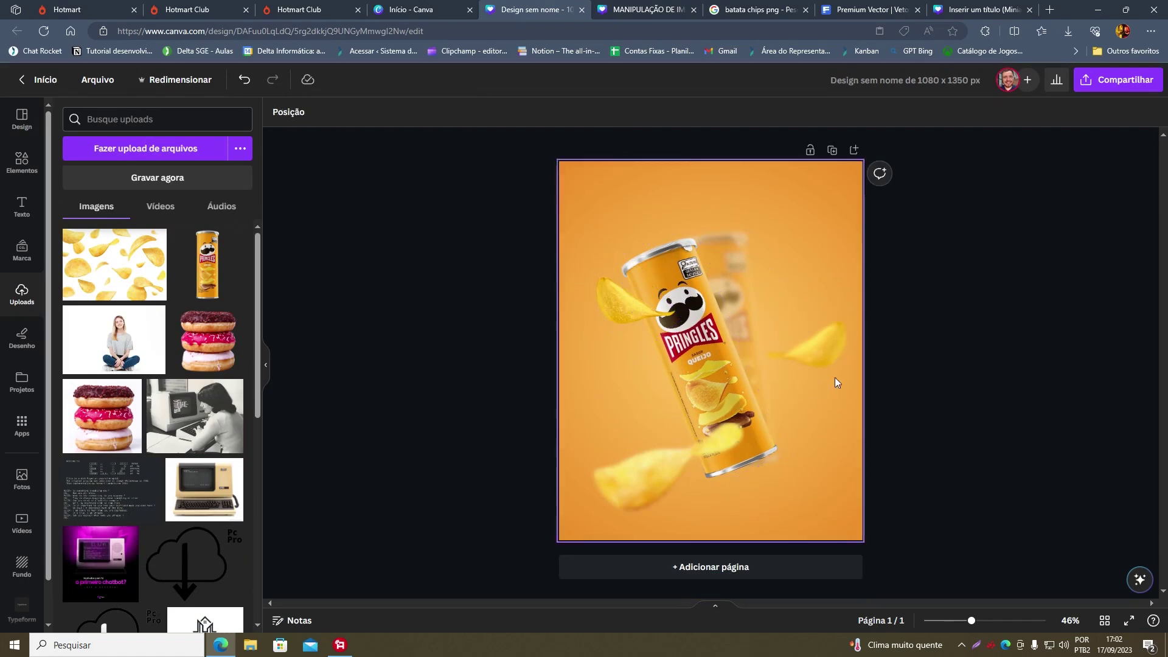
Replace the blurred chip at the can's base with the reference design's large chip, and nudge the chip beside the mascot slightly up and left.
key(ctrl+Tab)
click(650, 434)
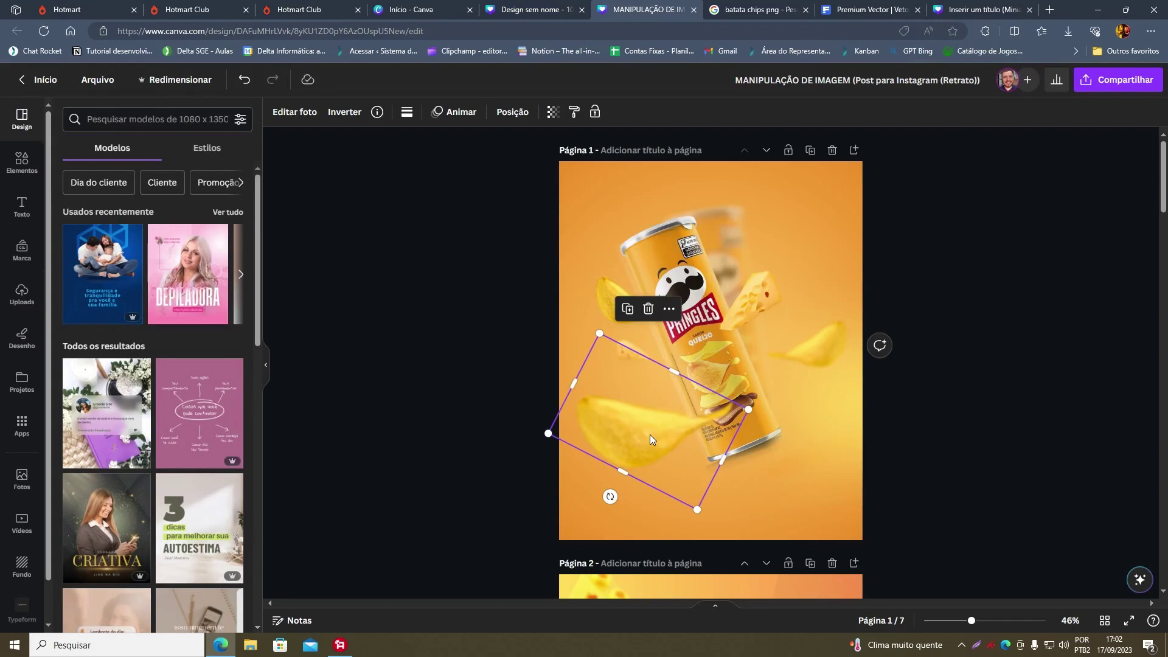
click(566, 7)
click(658, 489)
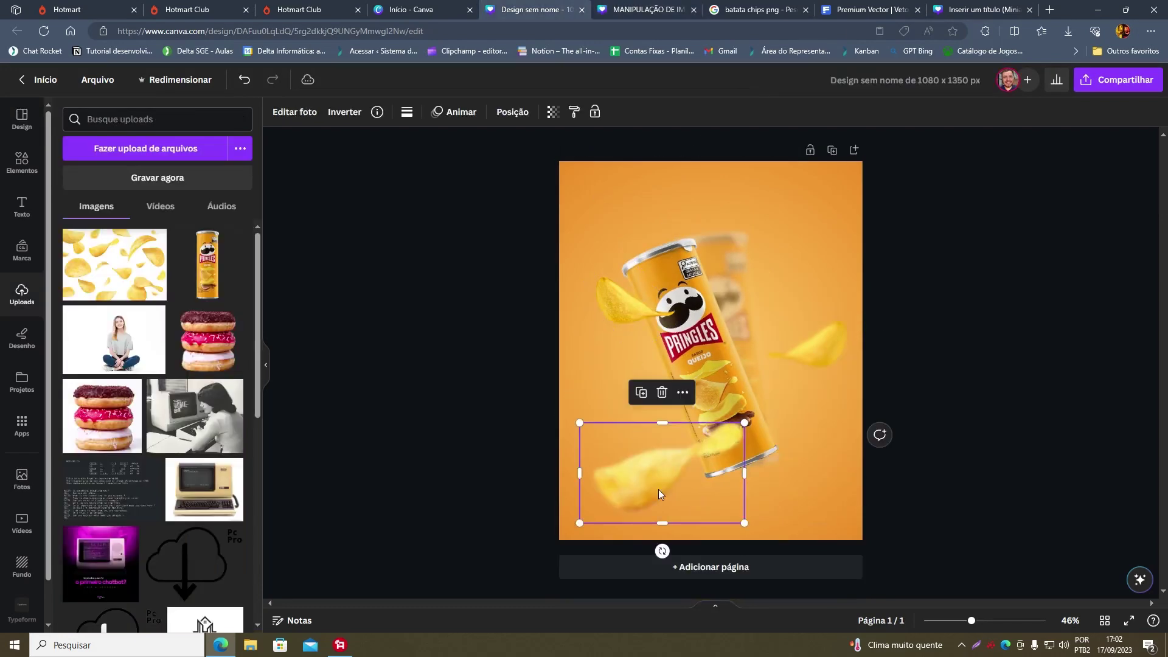
key(Delete)
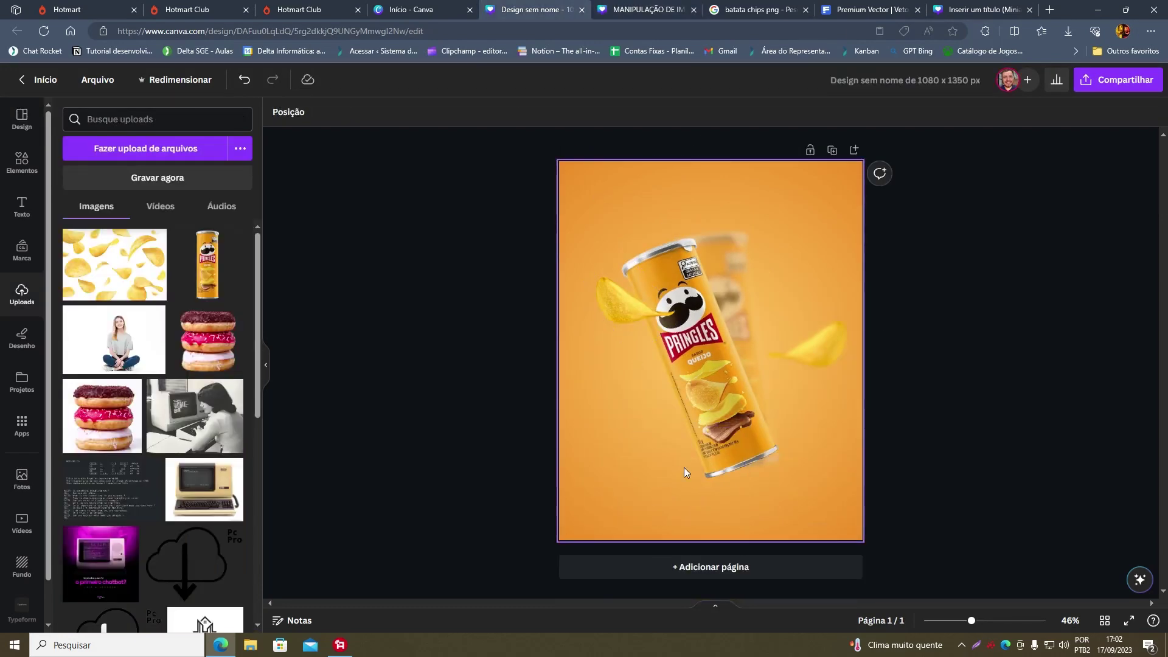
key(ctrl+z)
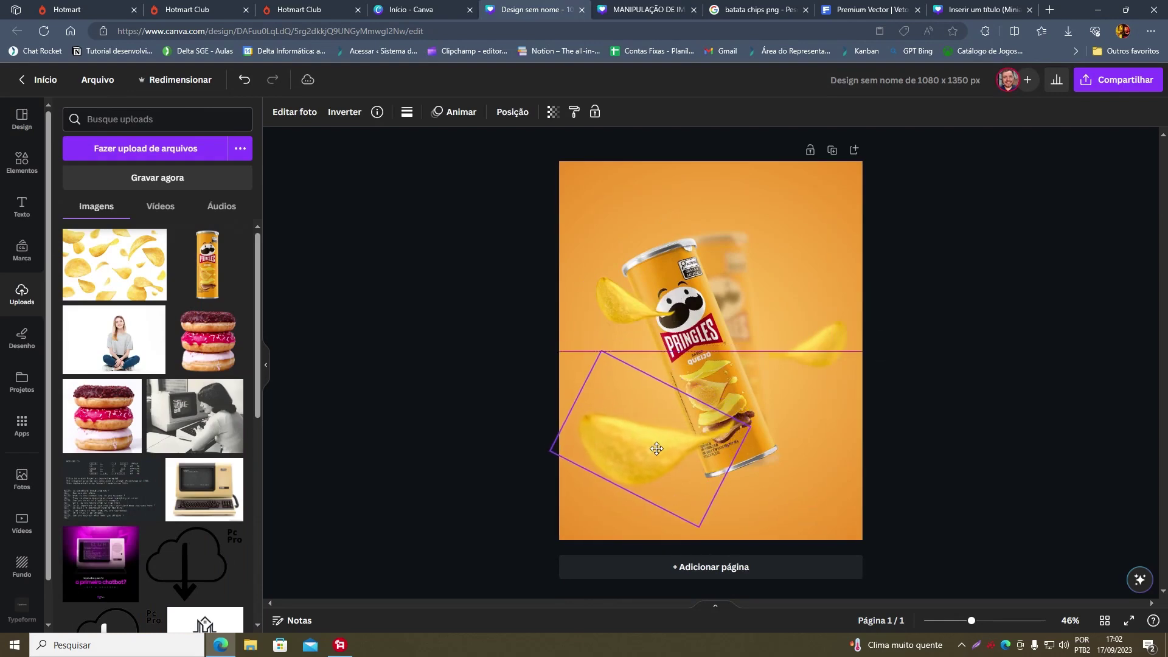
click(927, 415)
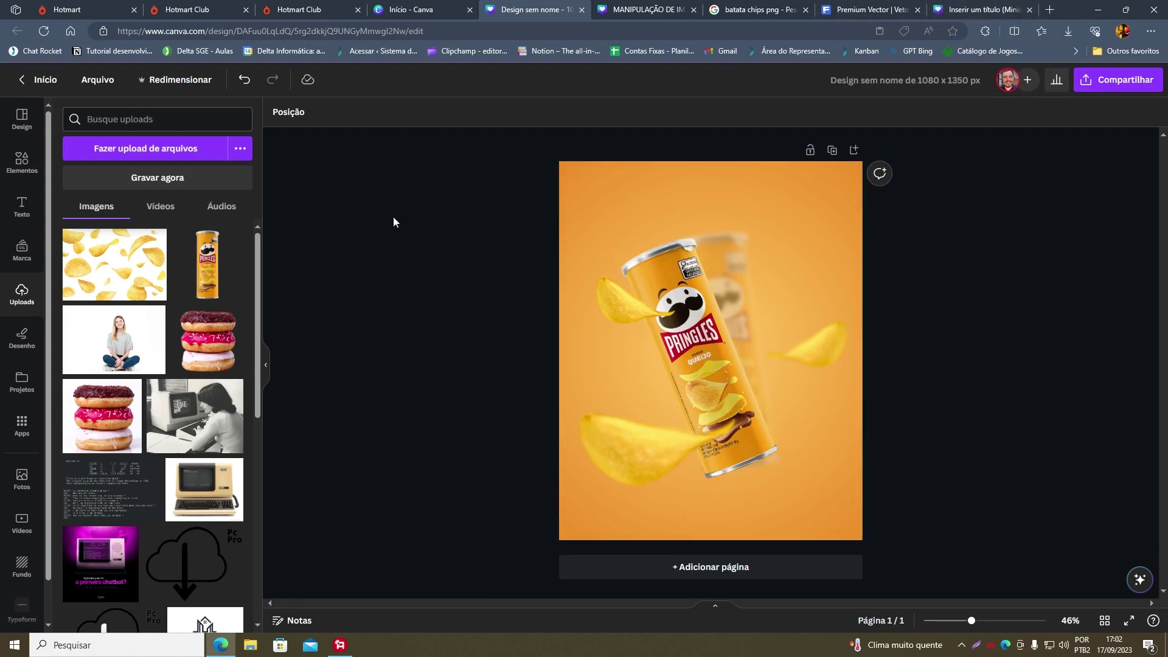
drag(643, 315, 679, 312)
click(906, 287)
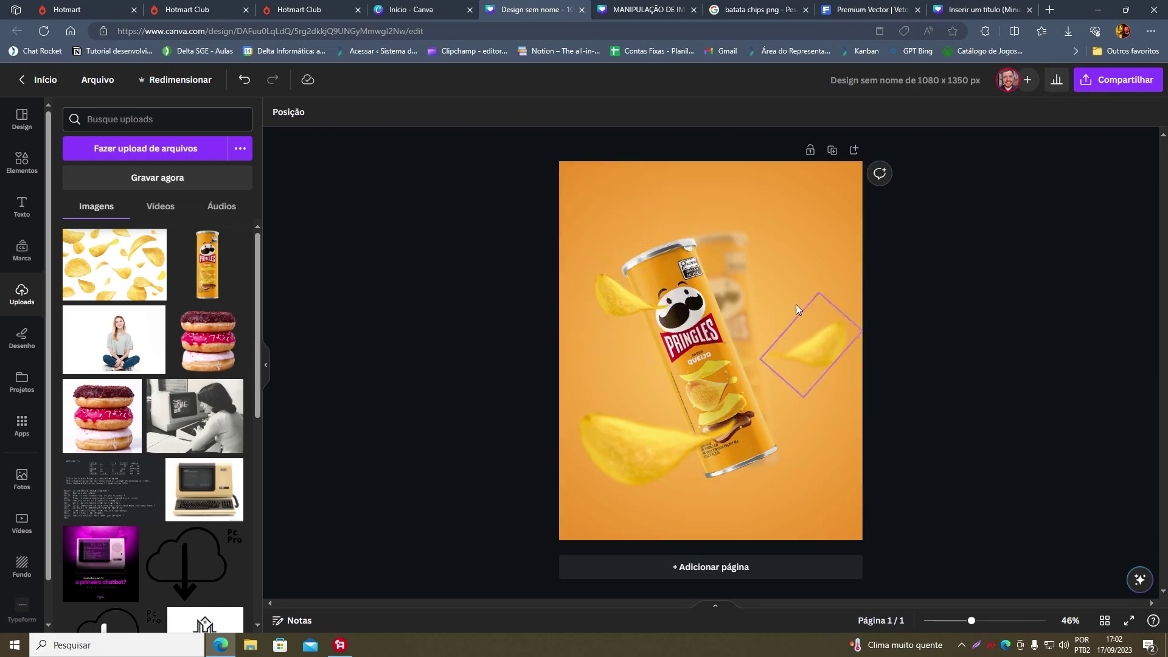
Search the design elements for "queijo" and look through all the photo results.
click(30, 167)
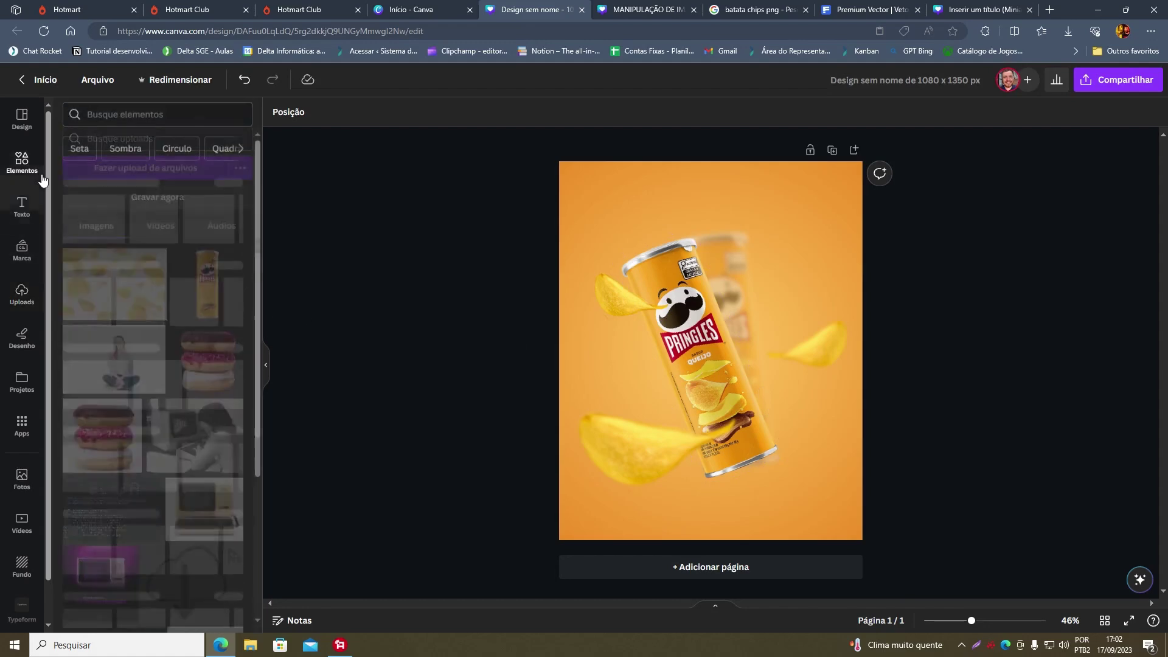
click(133, 117)
text(queijo)
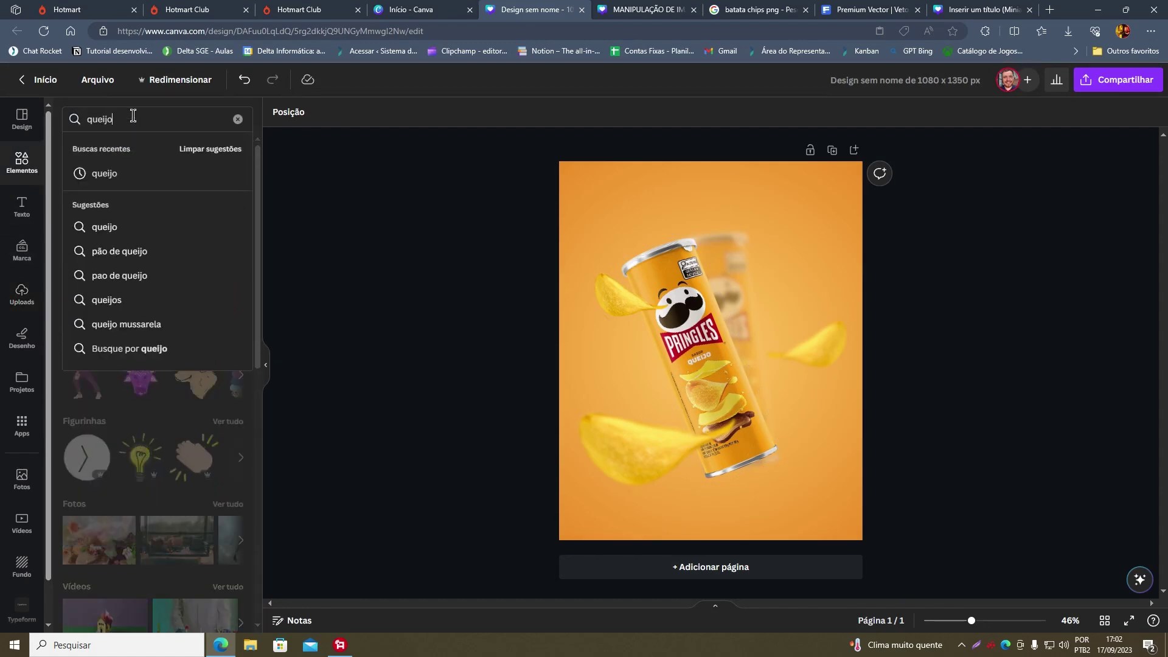
key(Return)
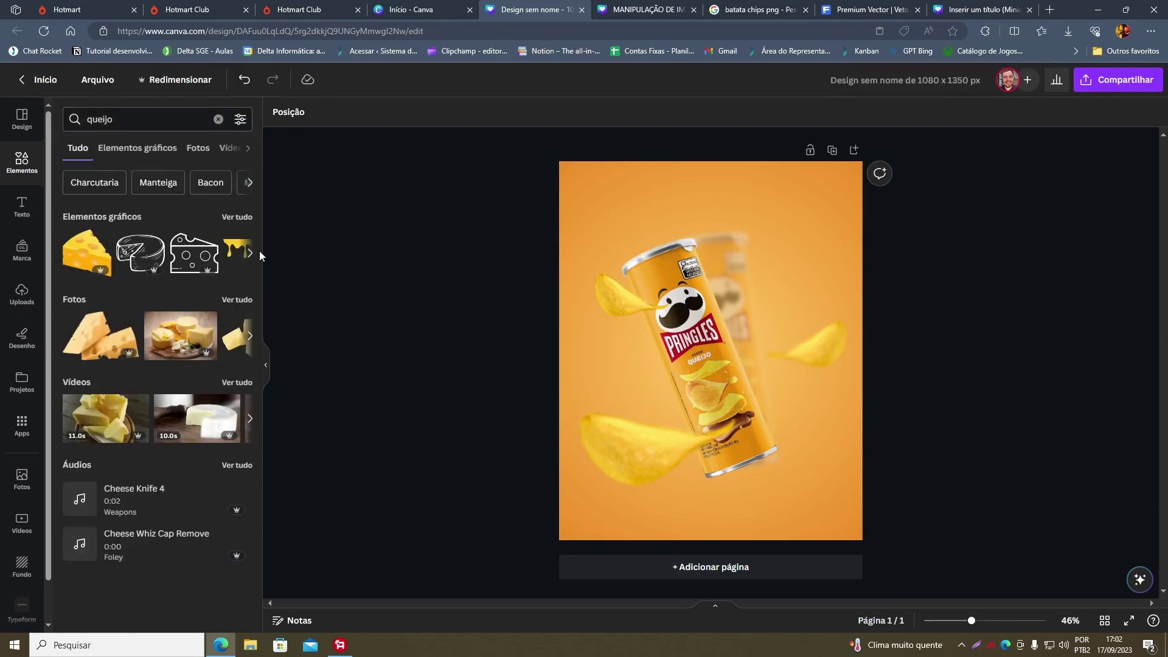
click(237, 299)
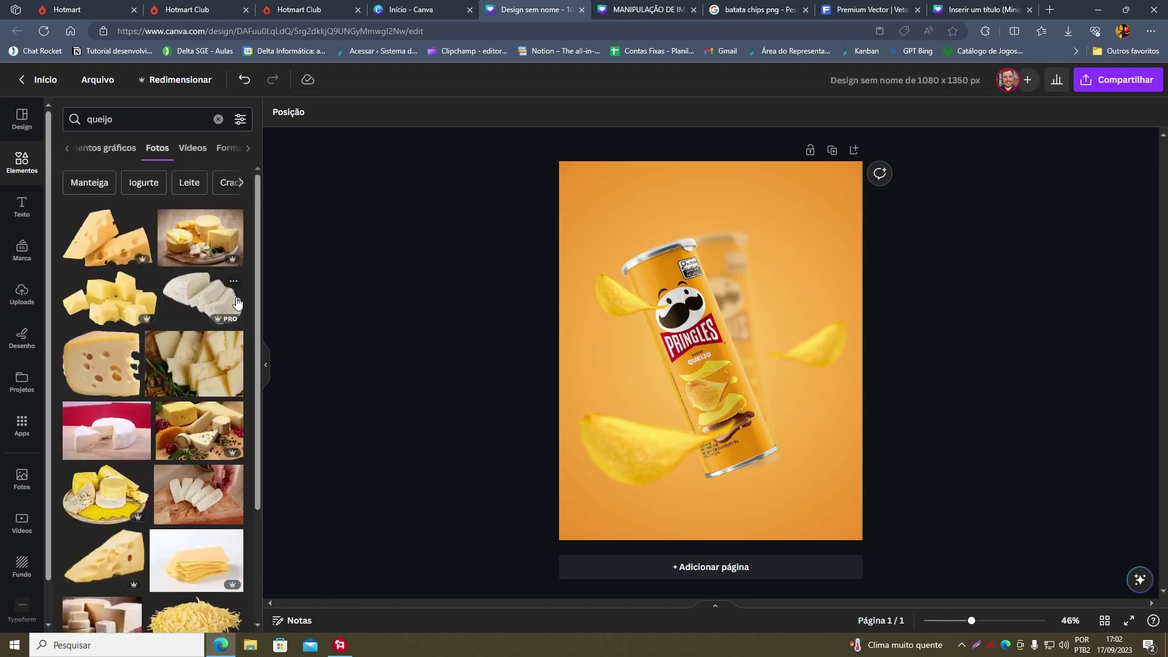
scroll(183, 404, down, 3)
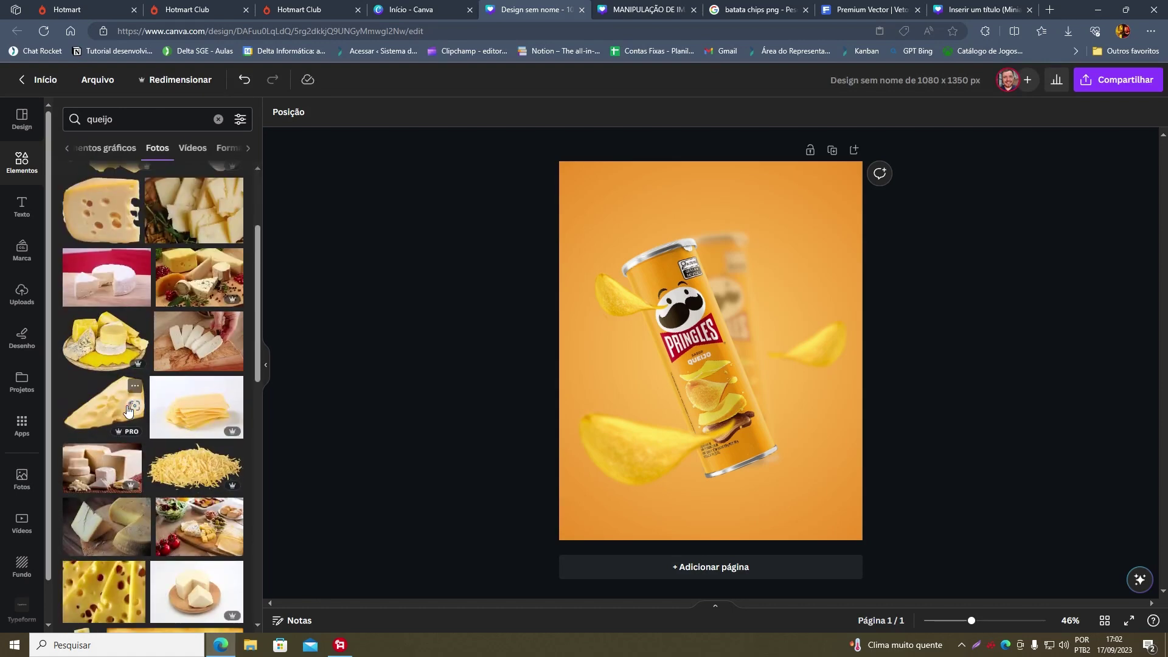
Check the cheese in the reference design and insert the matching photo of a single pale cheese wedge with holes.
click(644, 7)
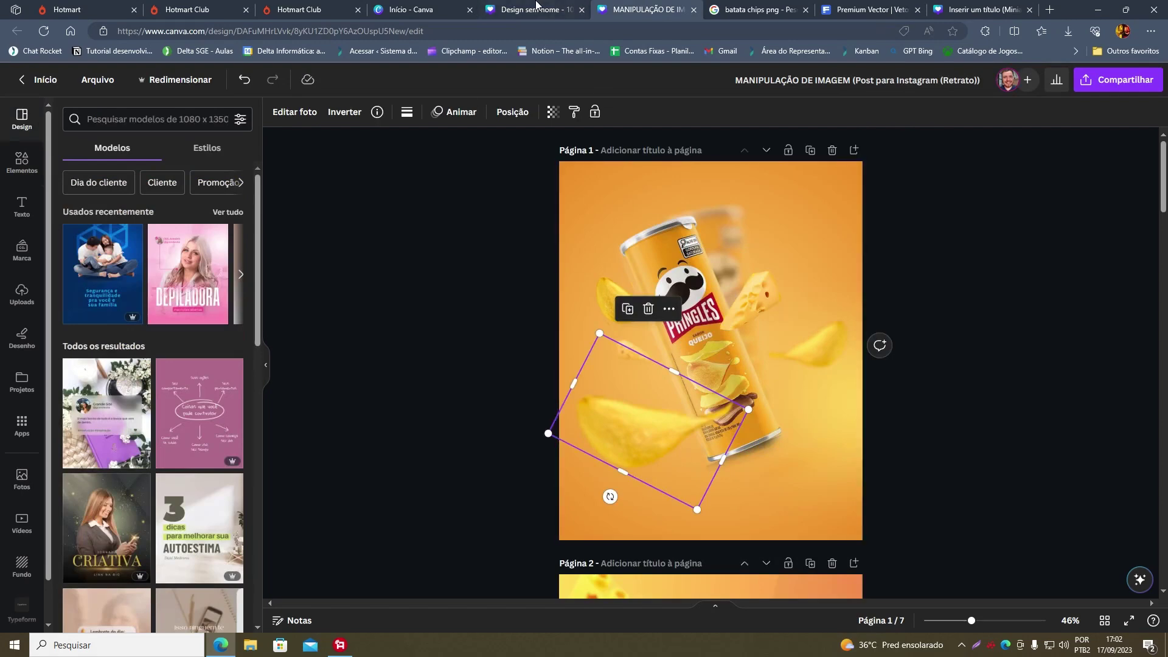
click(538, 8)
click(609, 7)
key(ctrl+shift+Tab)
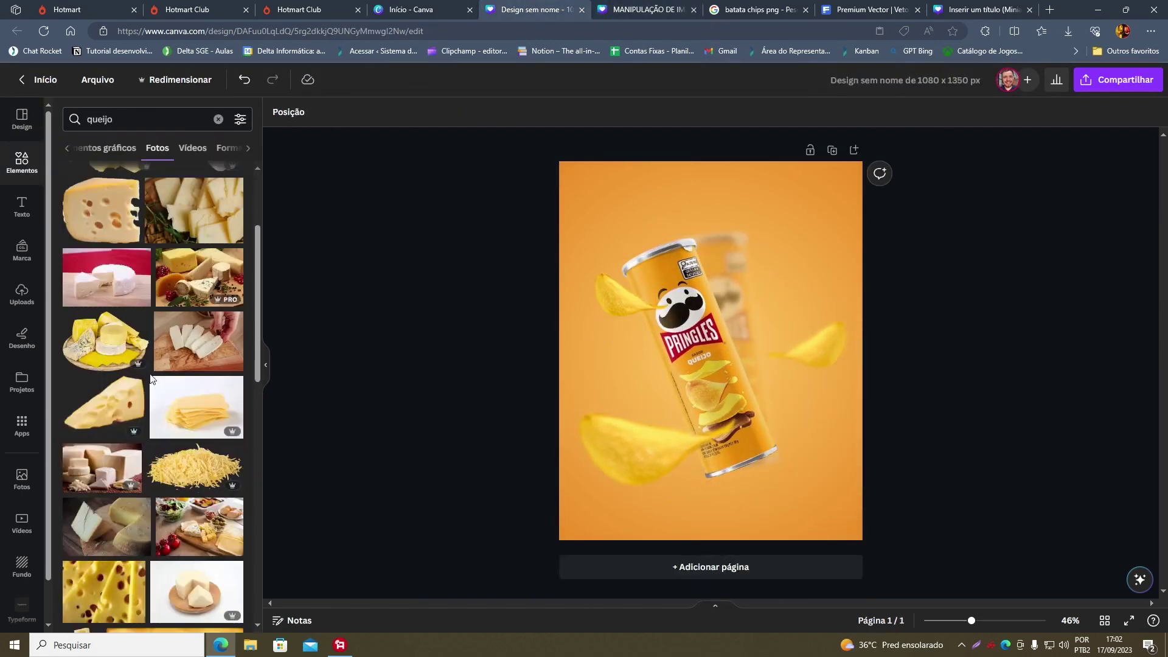
click(112, 414)
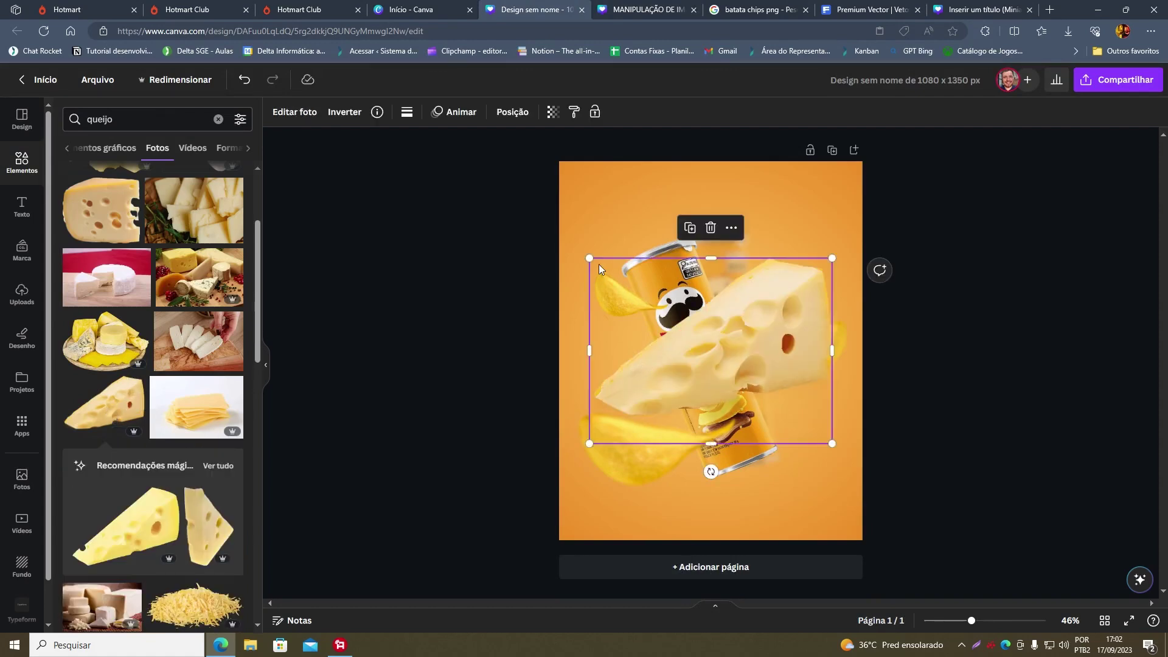
Switch to Freepik, close the open chips vector preview and search for "queijo".
scroll(158, 551, down, 10)
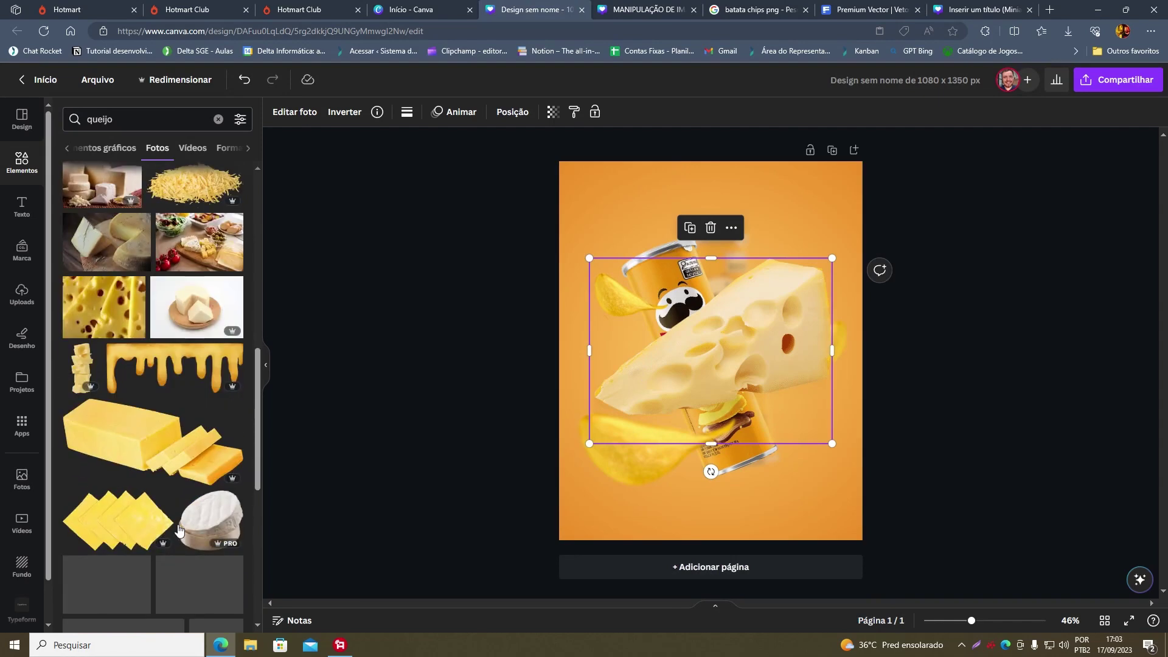
scroll(158, 551, down, 6)
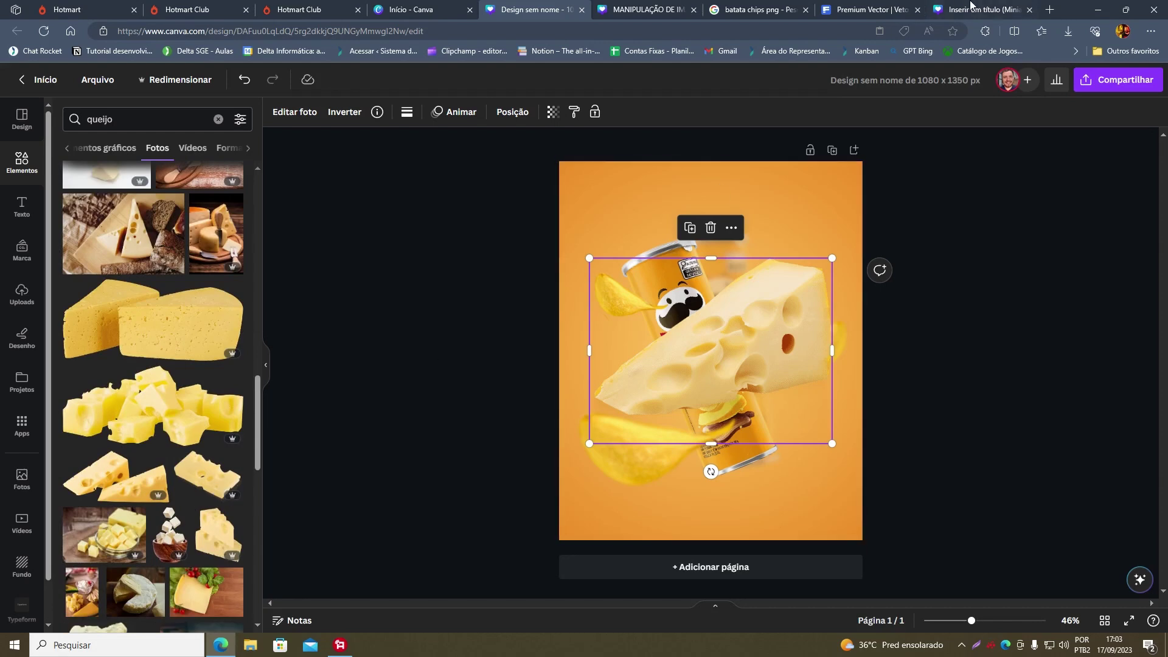
click(878, 8)
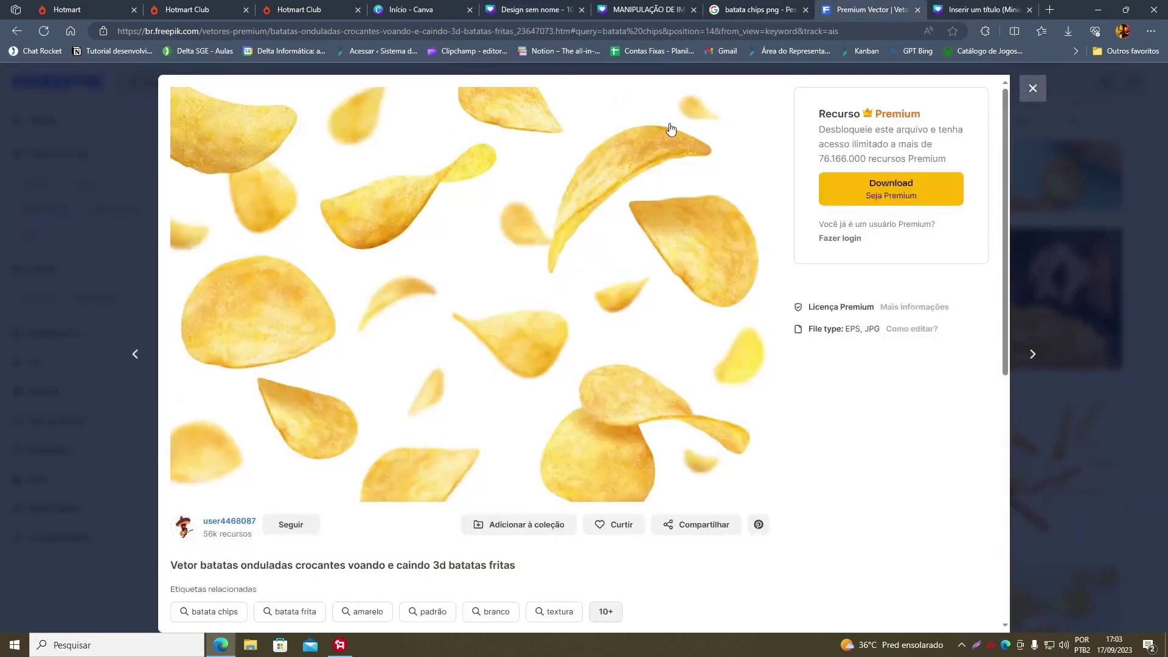
key(Escape)
drag(369, 76, 163, 82)
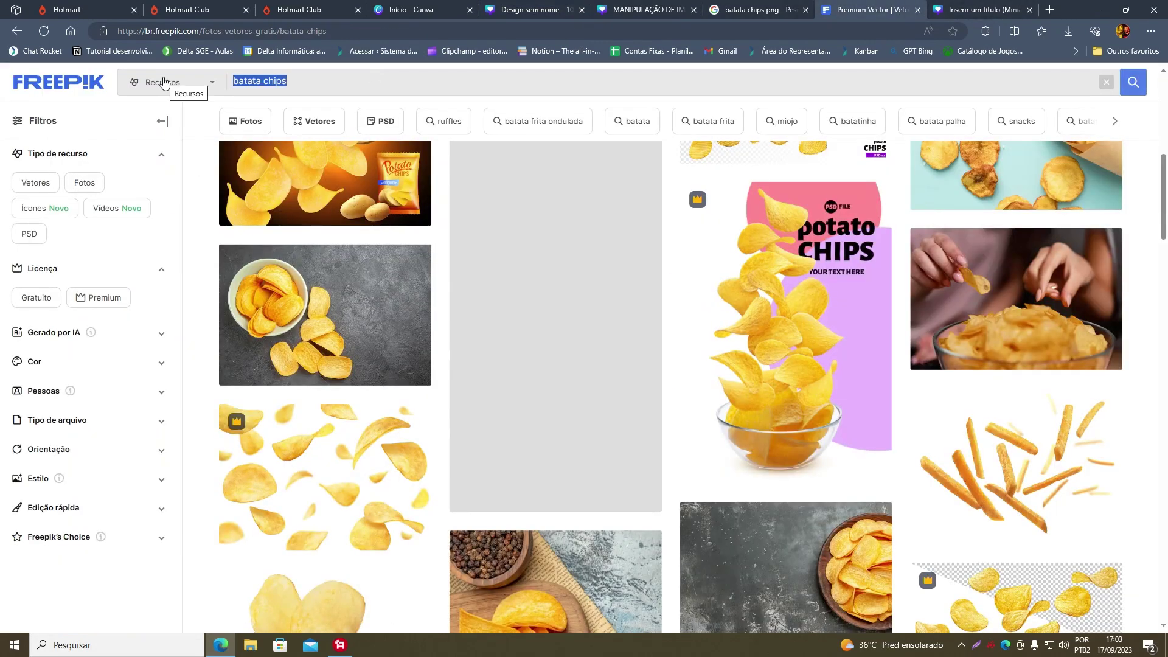
text(queijo)
key(Return)
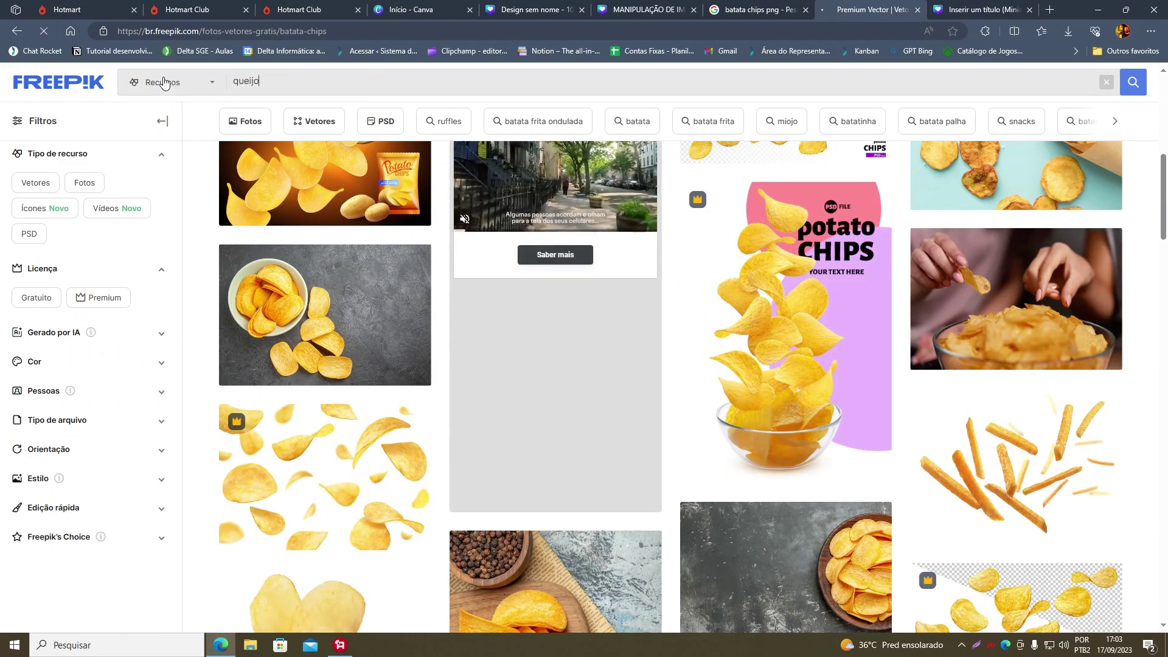
Look through the Freepik cheese results and open Racool_studio's photo of a single cheese wedge.
scroll(681, 462, down, 4)
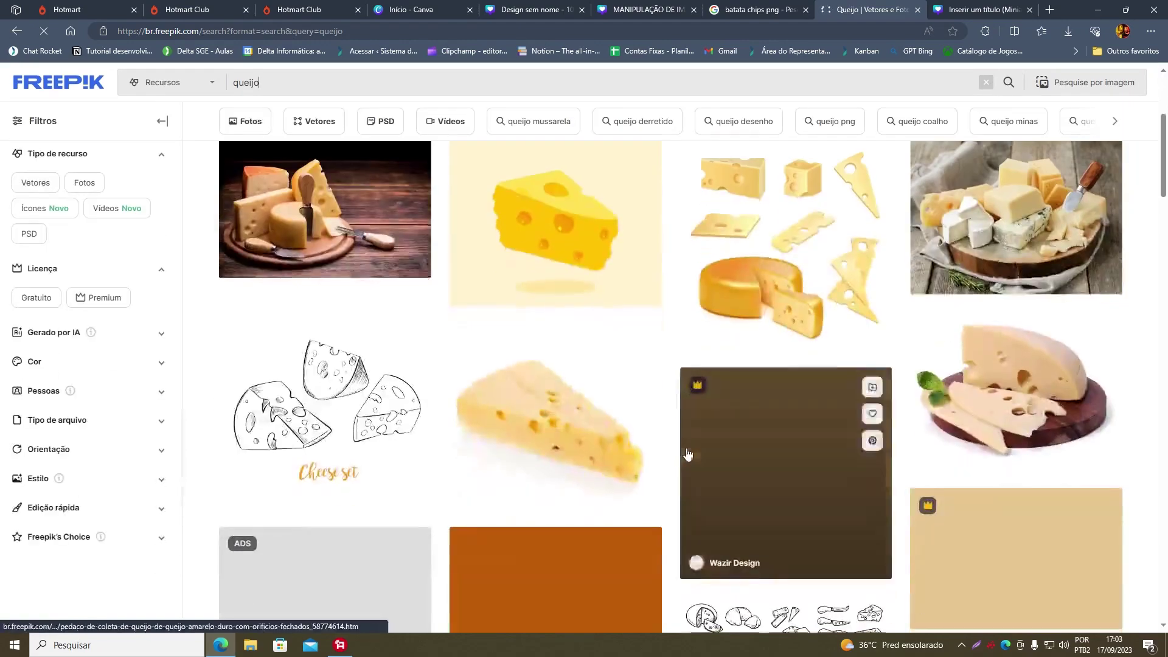
scroll(543, 329, down, 2)
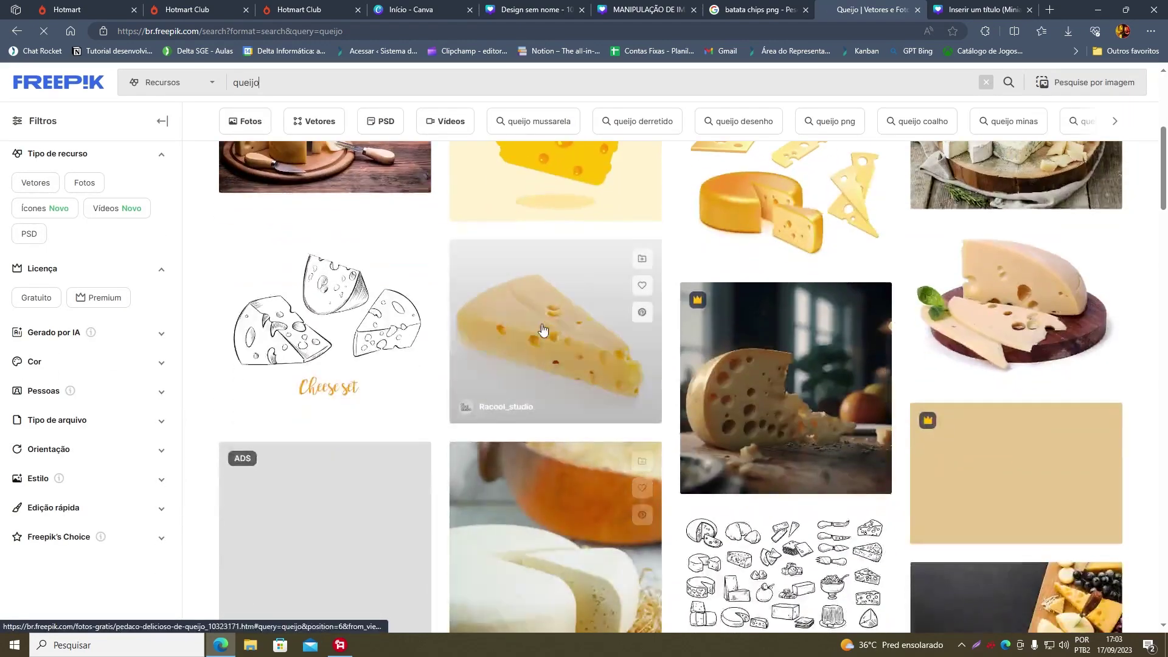
scroll(543, 329, down, 4)
scroll(556, 308, up, 5)
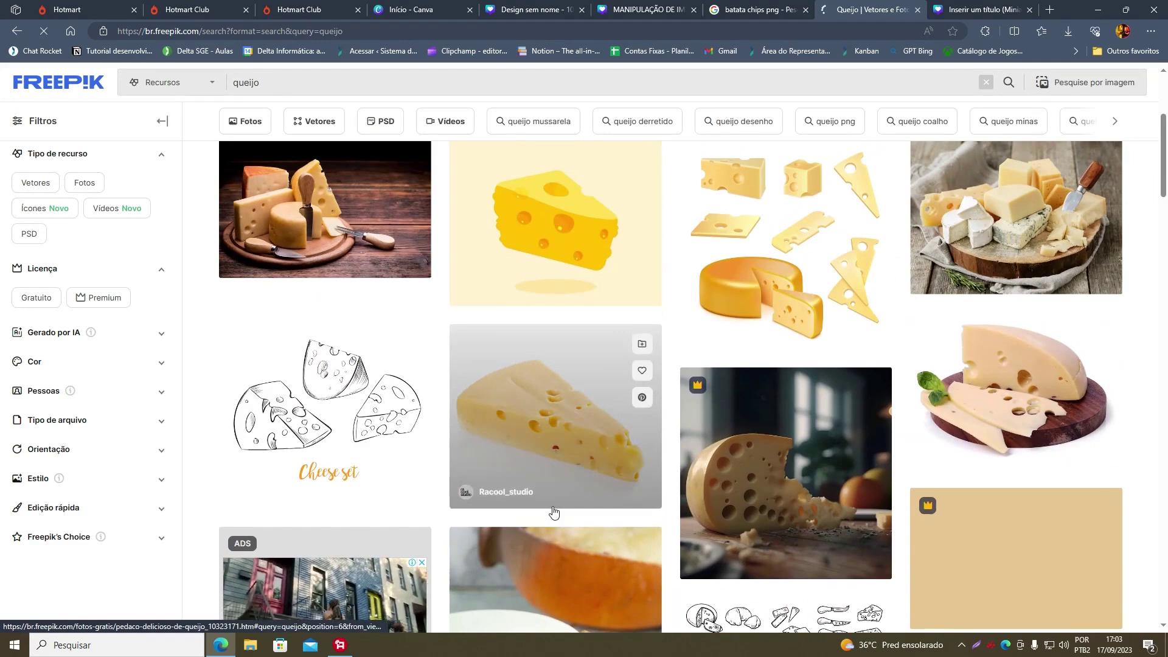
scroll(542, 318, down, 1)
click(540, 314)
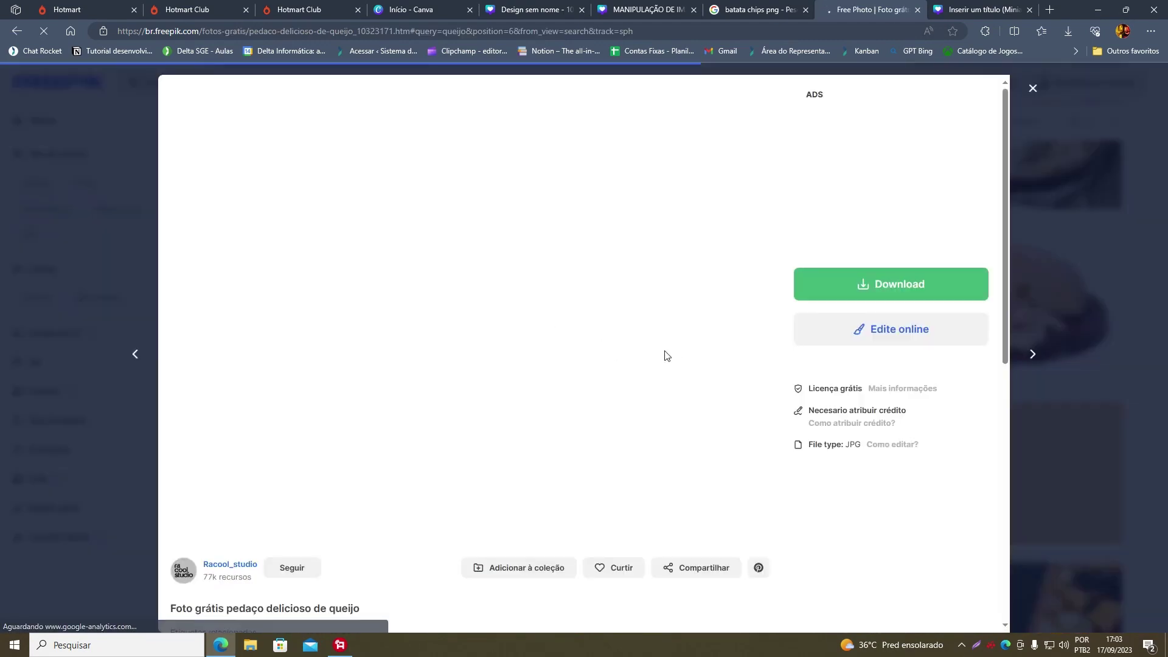
Copy the opened Freepik cheese photo and switch back to the new 1080 × 1350 px design.
right_click(471, 343)
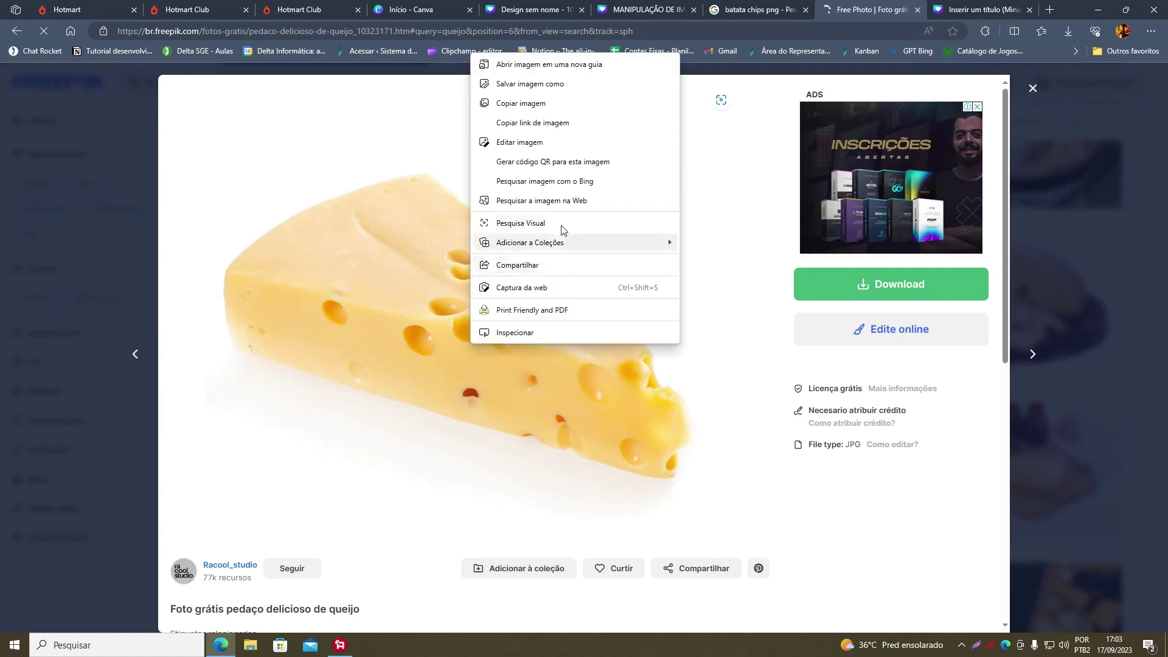
click(521, 103)
click(533, 9)
key(ctrl+v)
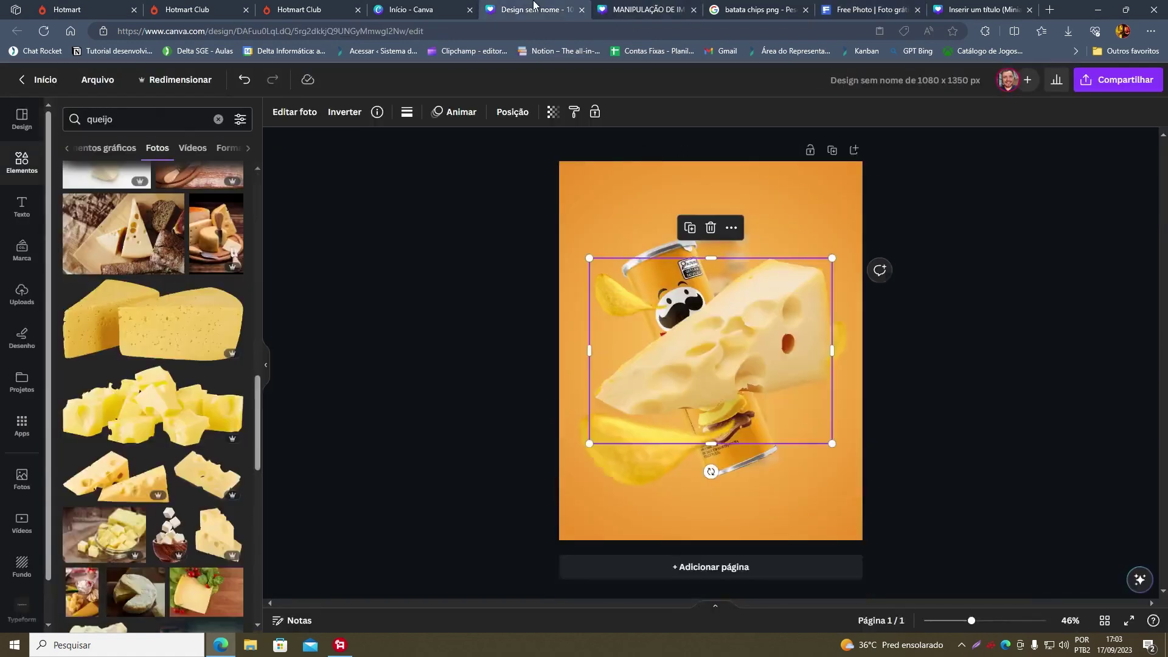
Shrink the pale cheese wedge and place it over the lower half of the Pringles can.
drag(749, 349, 743, 394)
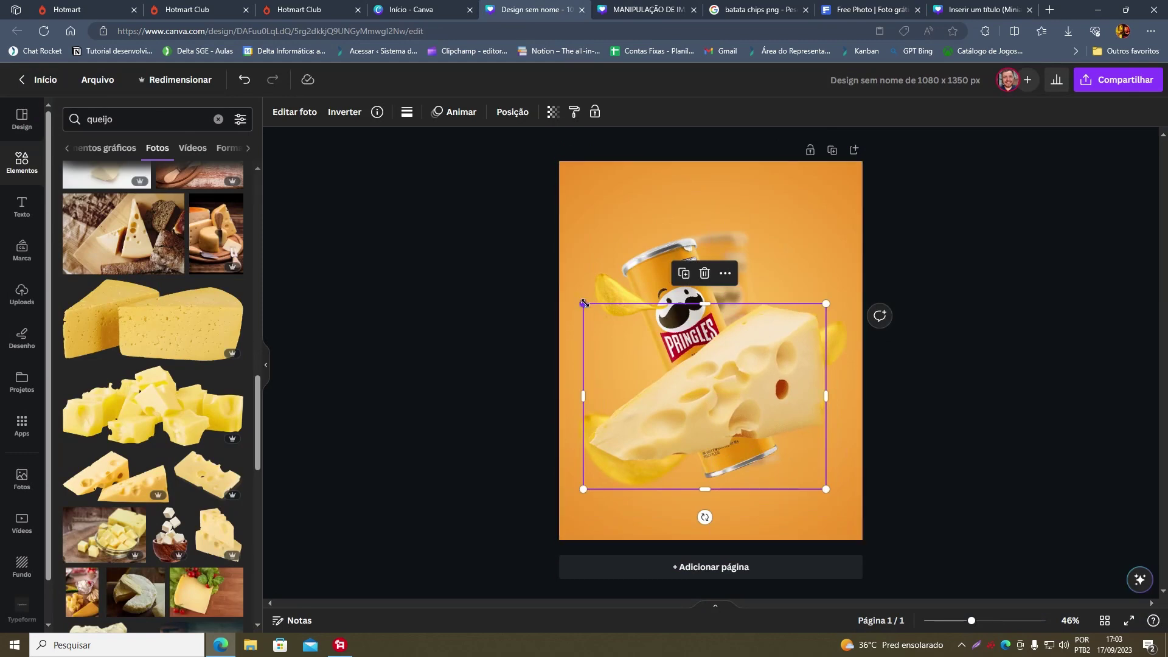
drag(583, 303, 686, 347)
click(799, 281)
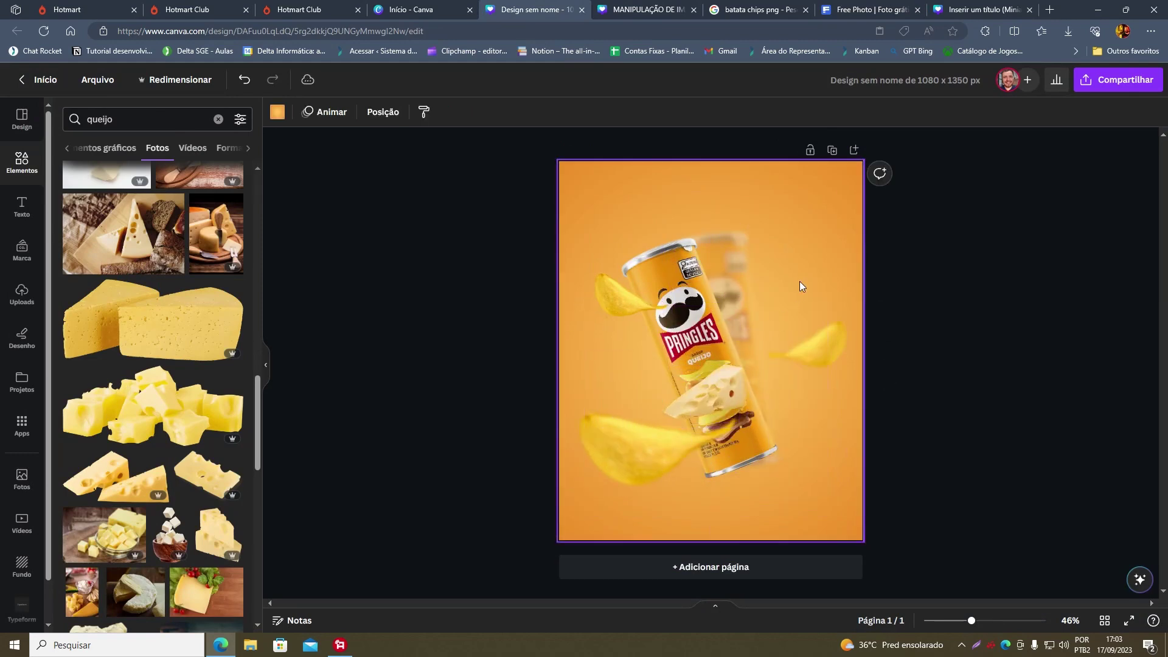
Paste the copied Freepik cheese photo near the top of the design and remove its background.
key(ctrl+v)
drag(760, 366, 750, 275)
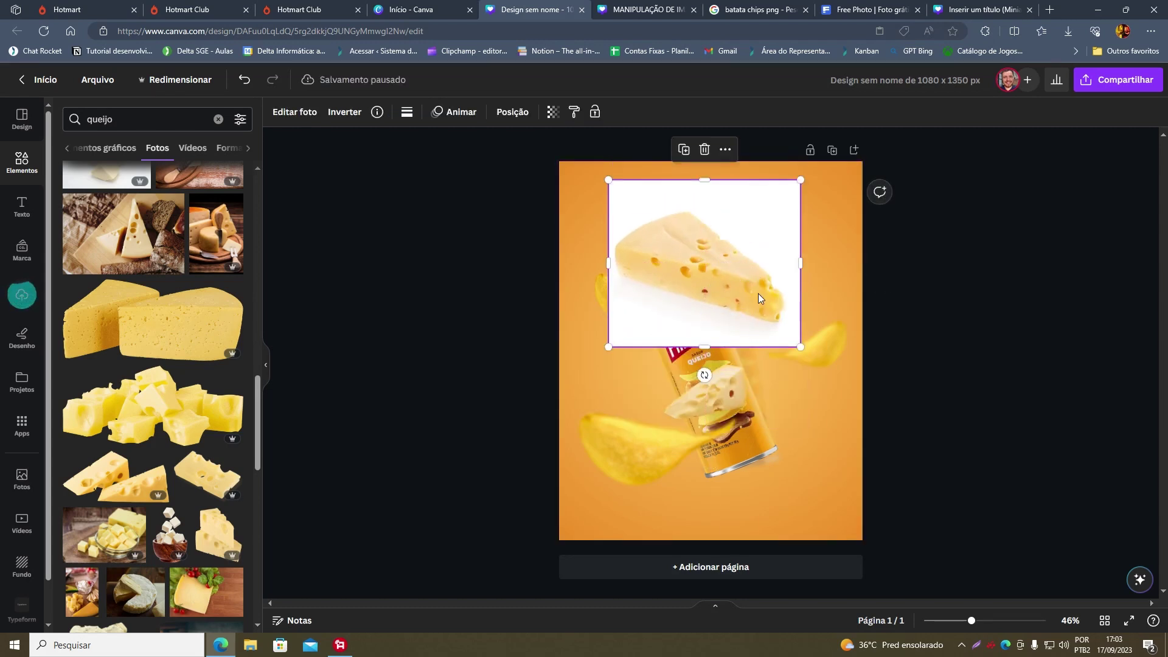
click(289, 110)
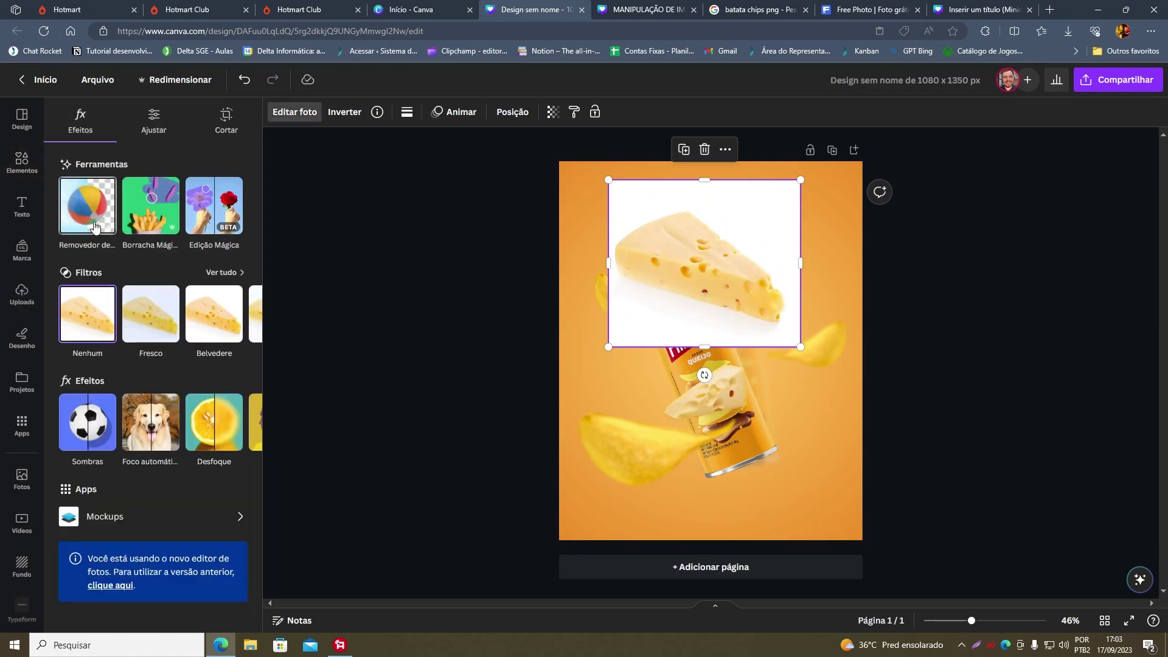
click(93, 216)
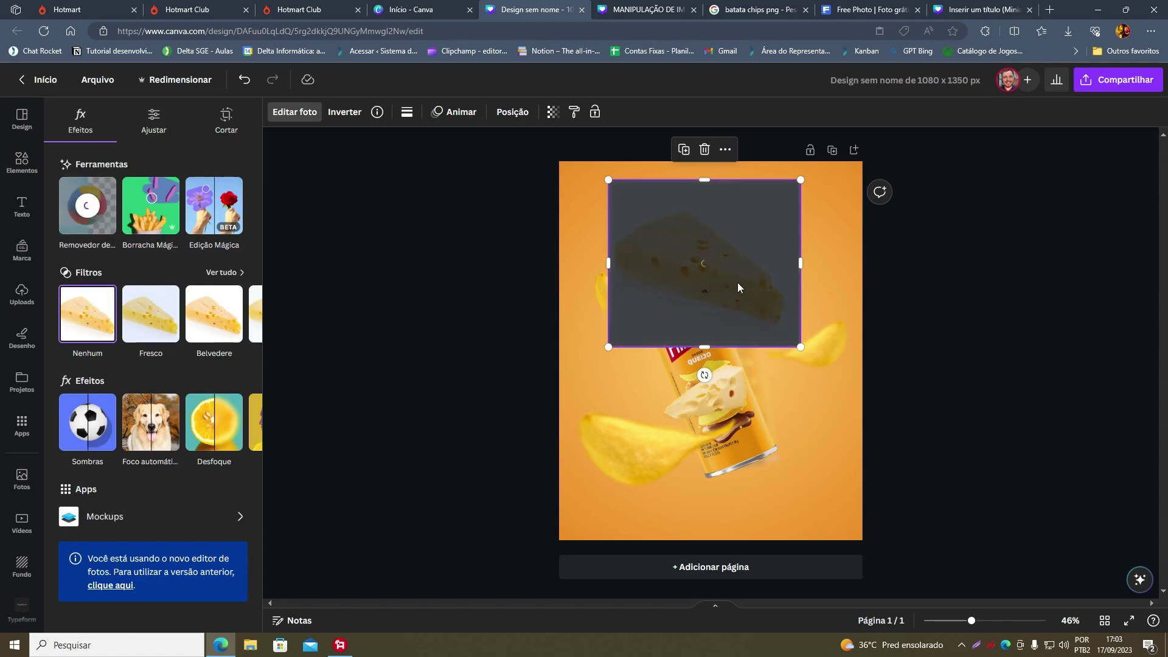
Shrink the Freepik cheese wedge, flip it horizontally and place it over the middle of the can.
drag(607, 179, 681, 243)
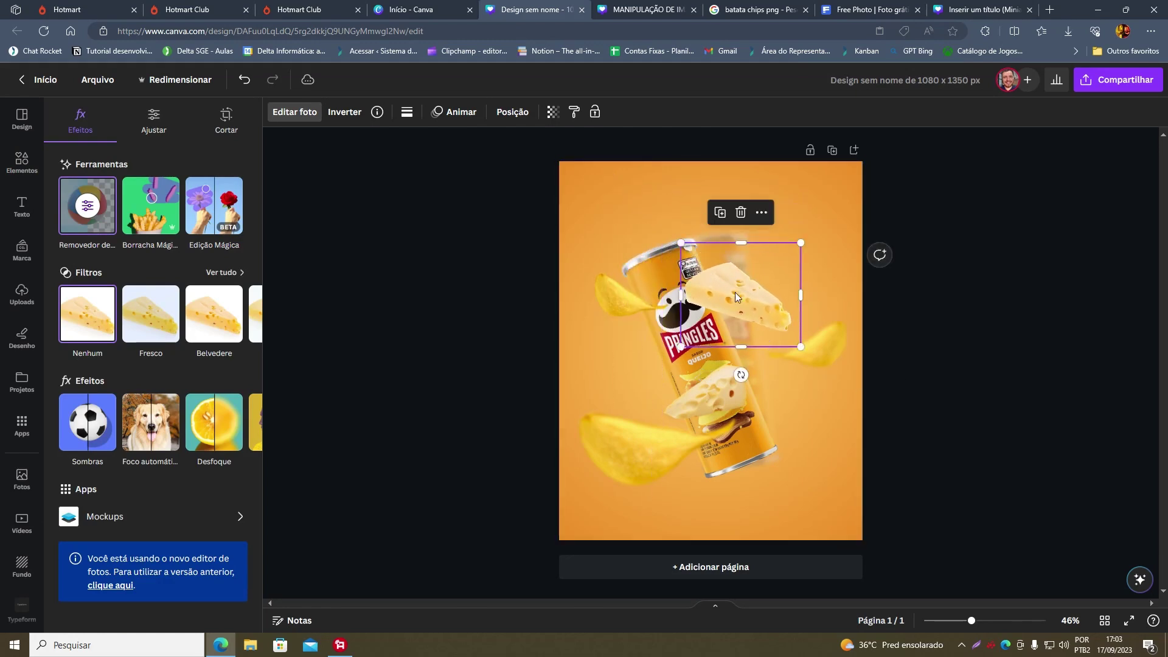
drag(763, 299, 738, 316)
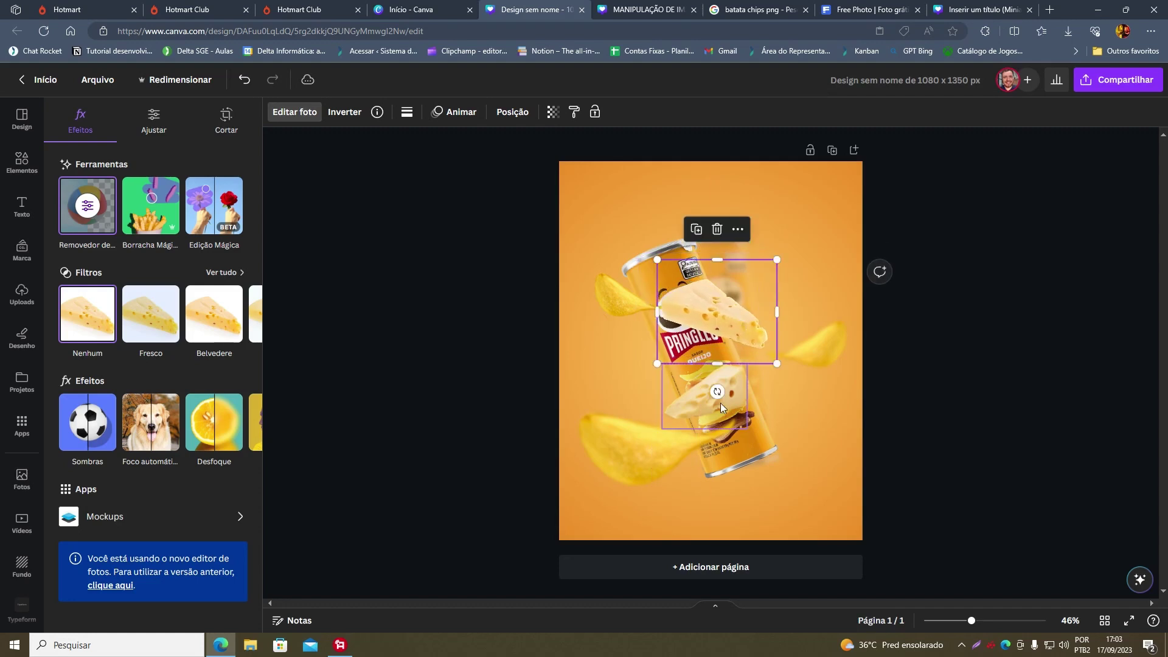
click(736, 396)
click(736, 318)
click(338, 121)
click(360, 149)
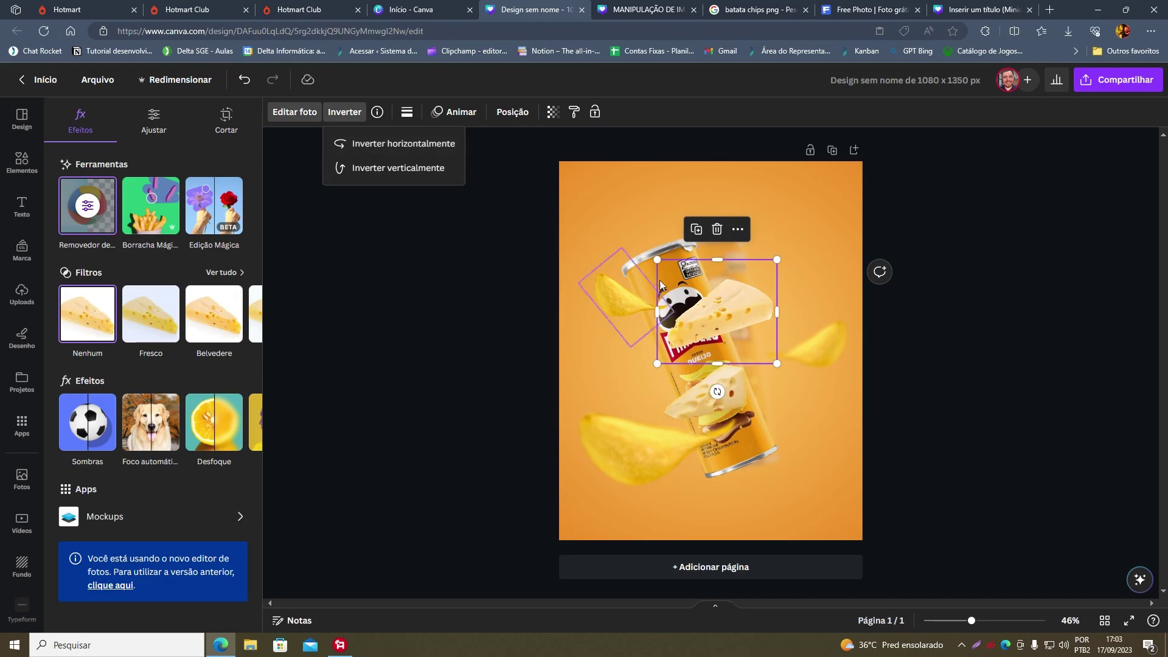
drag(731, 329, 711, 359)
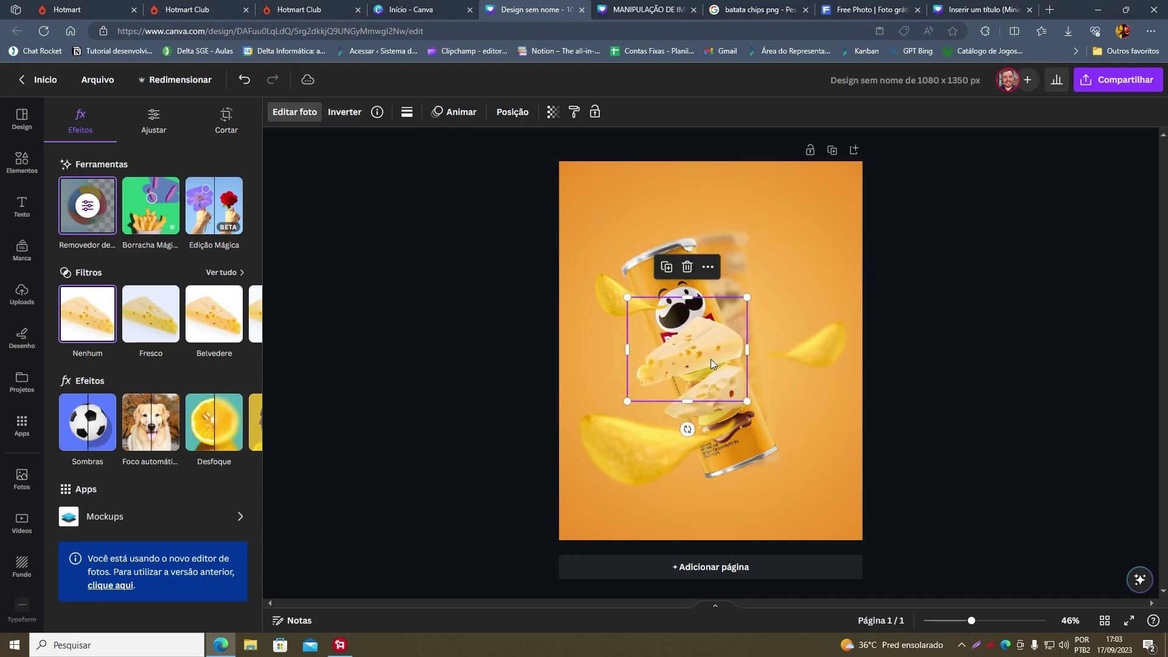
click(990, 448)
Compare with the reference design, then shrink the Freepik cheese to about 257 × 223 px and place it beside the Pringles logo.
click(614, 9)
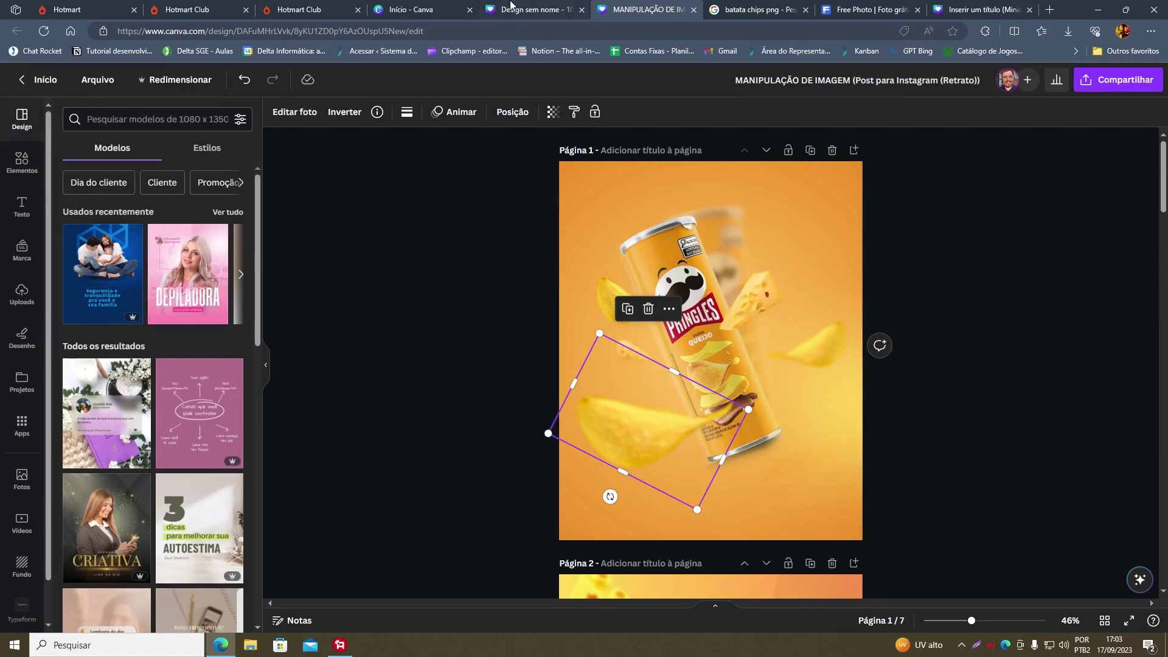
key(ctrl+shift+Tab)
drag(627, 297, 661, 327)
drag(727, 365, 749, 329)
key(ctrl+Tab)
key(ctrl+shift+Tab)
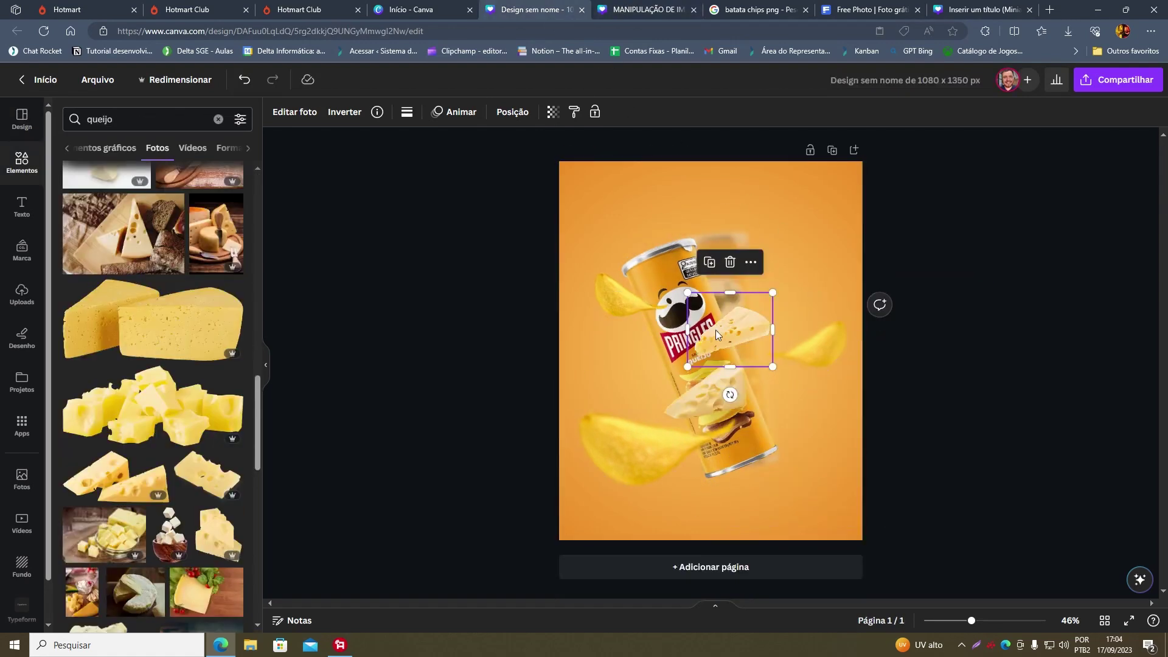
drag(716, 334, 732, 338)
drag(788, 297, 776, 306)
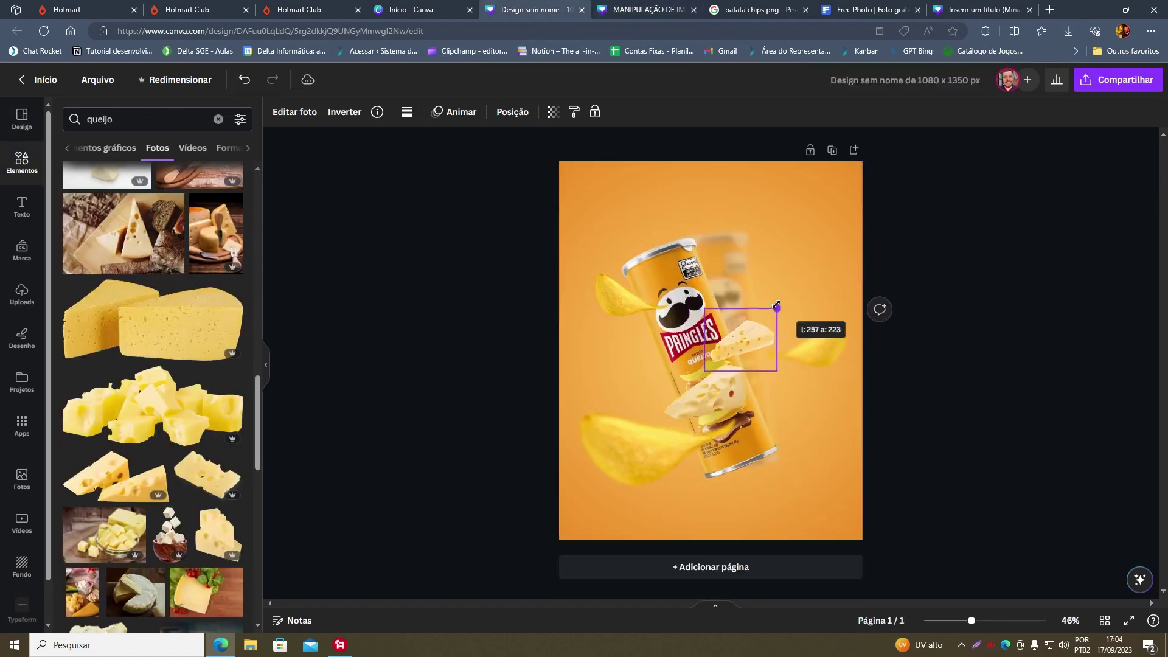
Move the pale cheese wedge down to the can's base and rotate the Freepik wedge slightly counterclockwise.
drag(760, 410, 789, 457)
click(739, 341)
drag(741, 399, 755, 397)
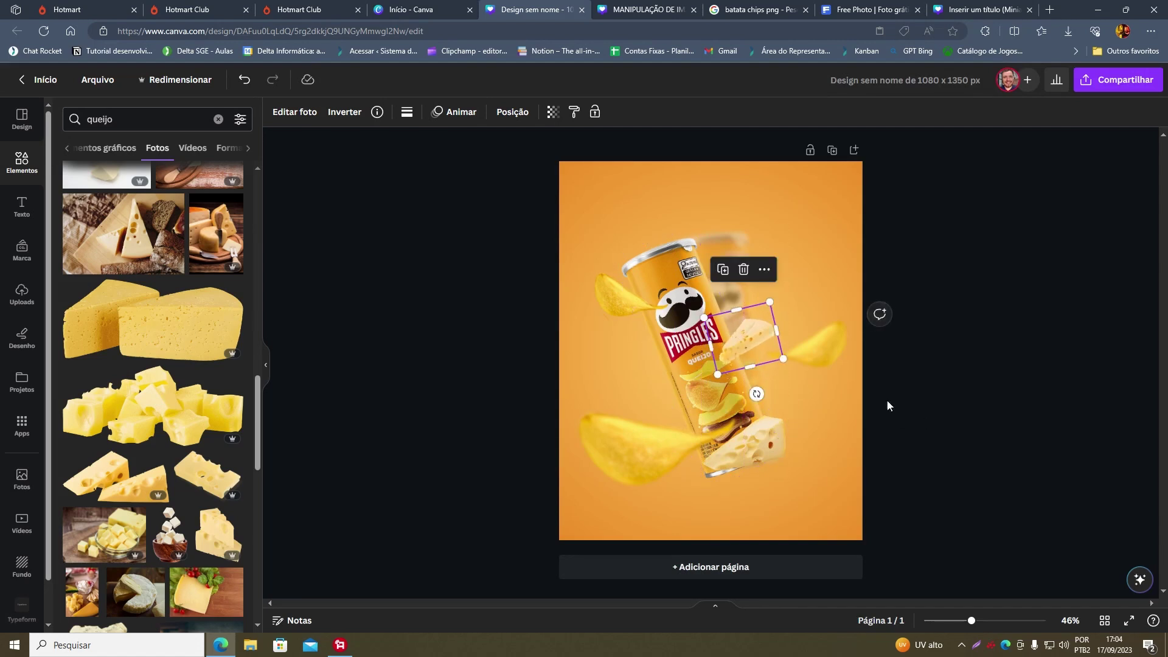
click(935, 403)
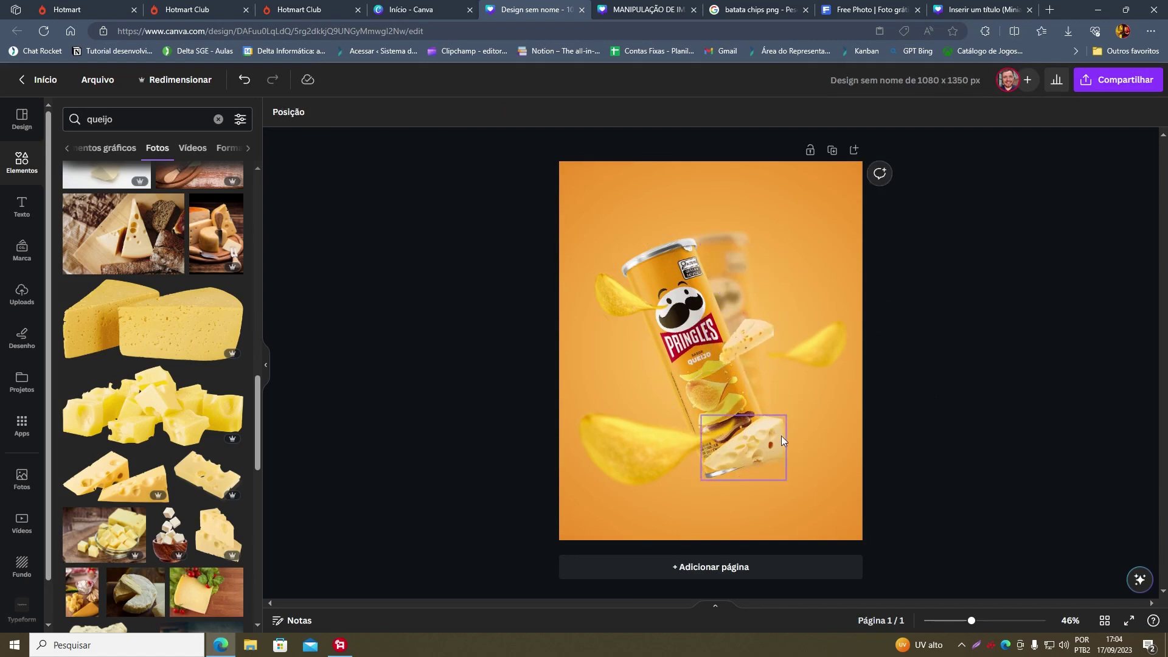
Delete the Freepik cheese wedge and place the pale wedge across the can's lower right edge.
drag(781, 435, 814, 438)
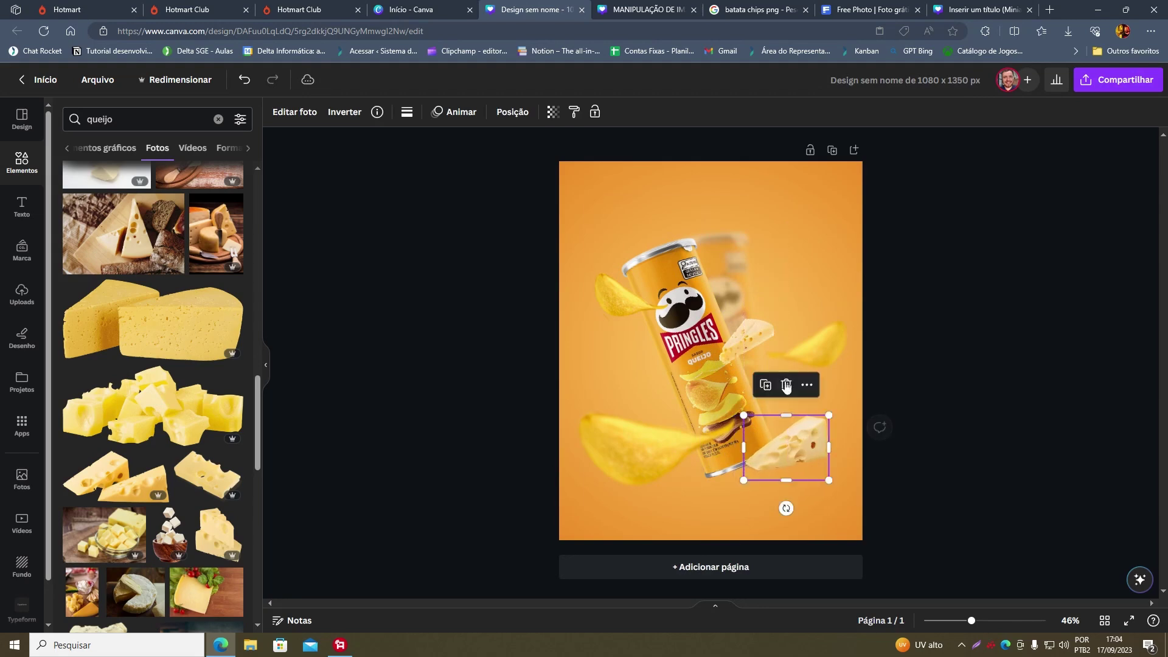
click(761, 342)
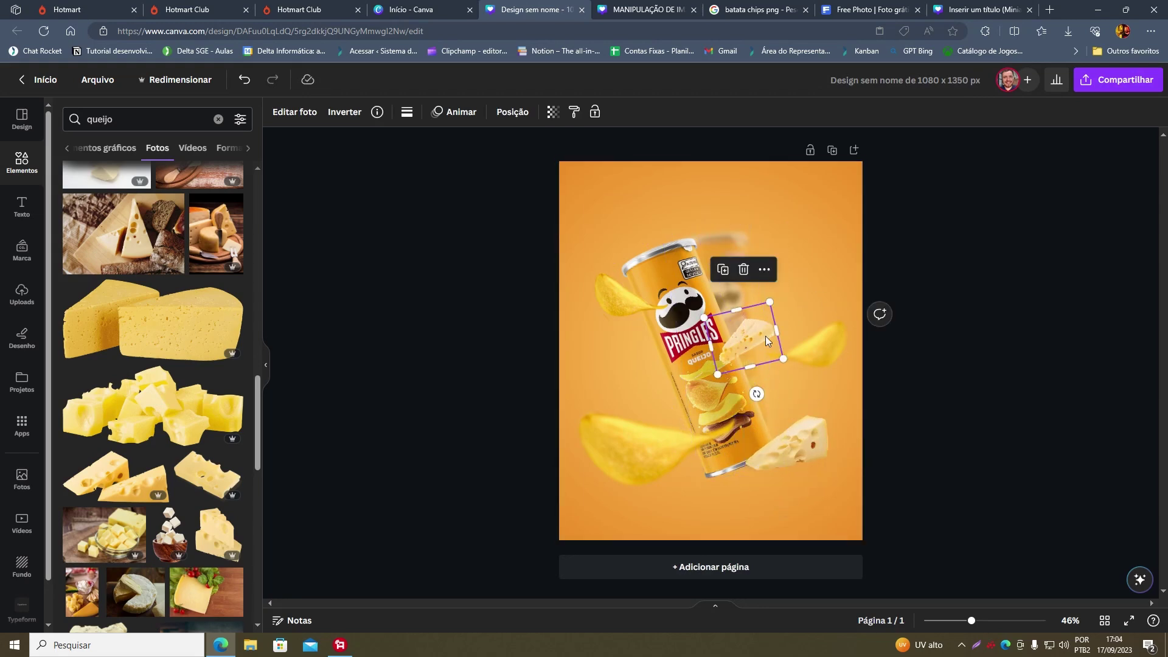
key(Delete)
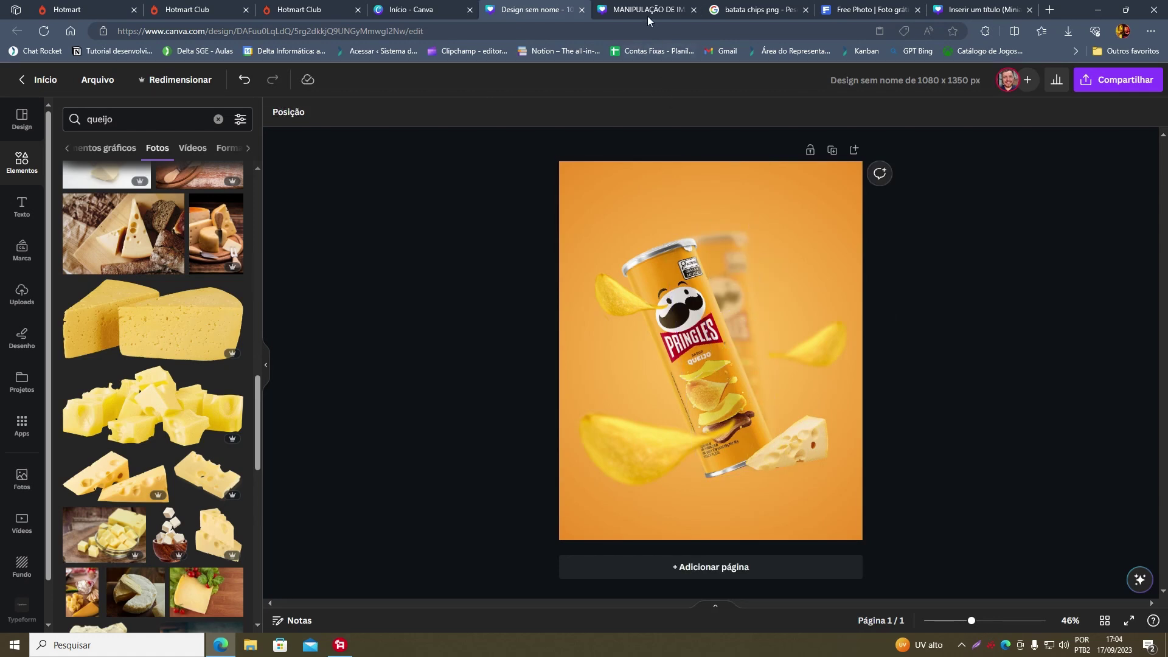
click(816, 450)
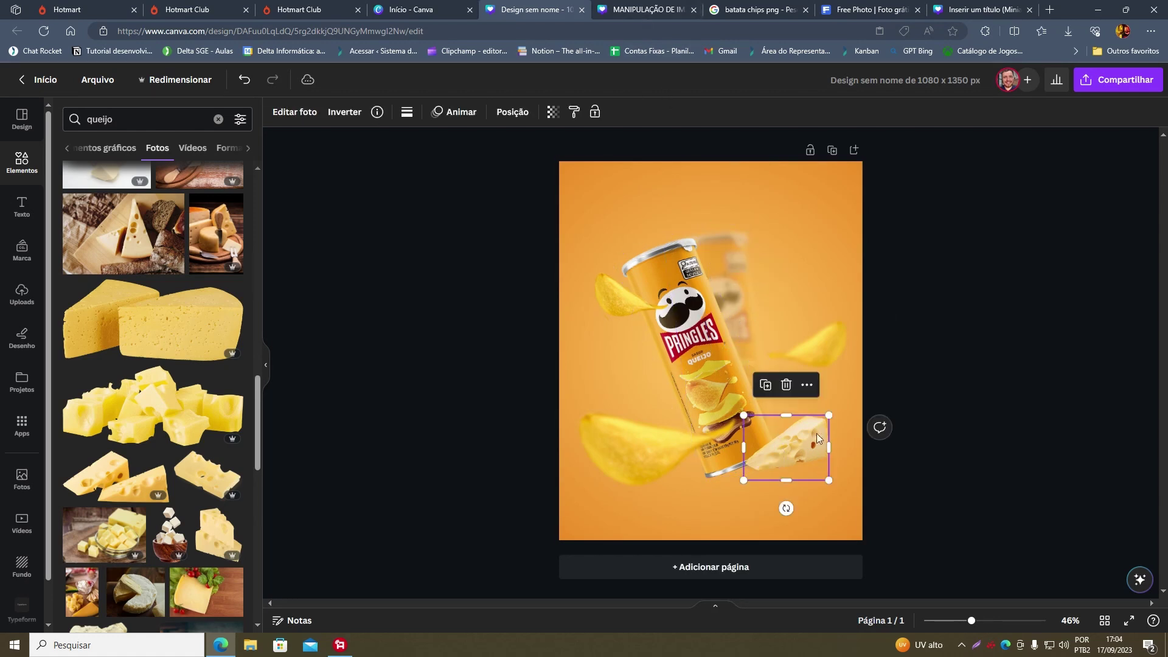
drag(791, 450, 773, 425)
Check which photo filter is used on the cheese wedge beside the can in the reference design.
click(626, 5)
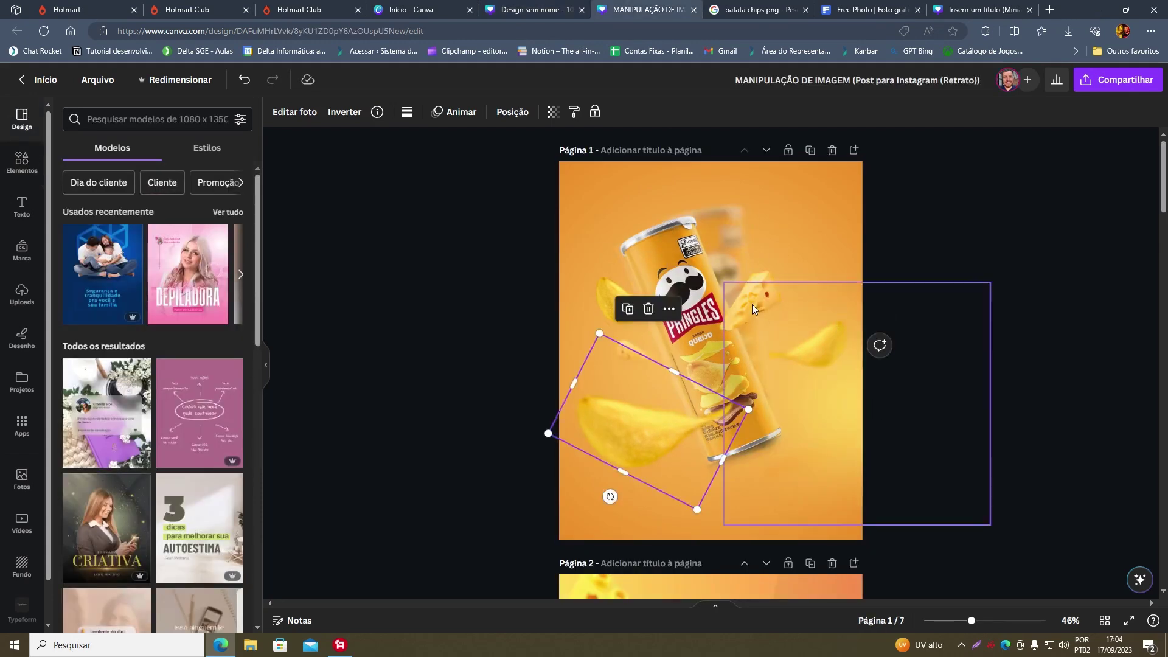
click(752, 304)
click(762, 277)
click(298, 114)
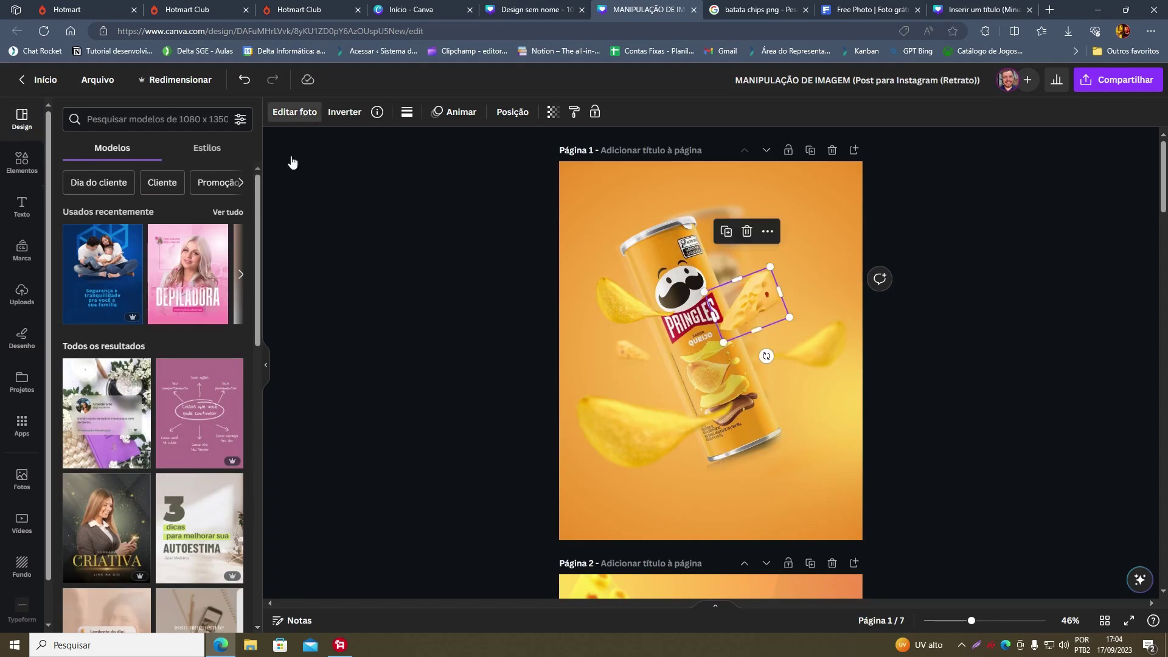
click(234, 460)
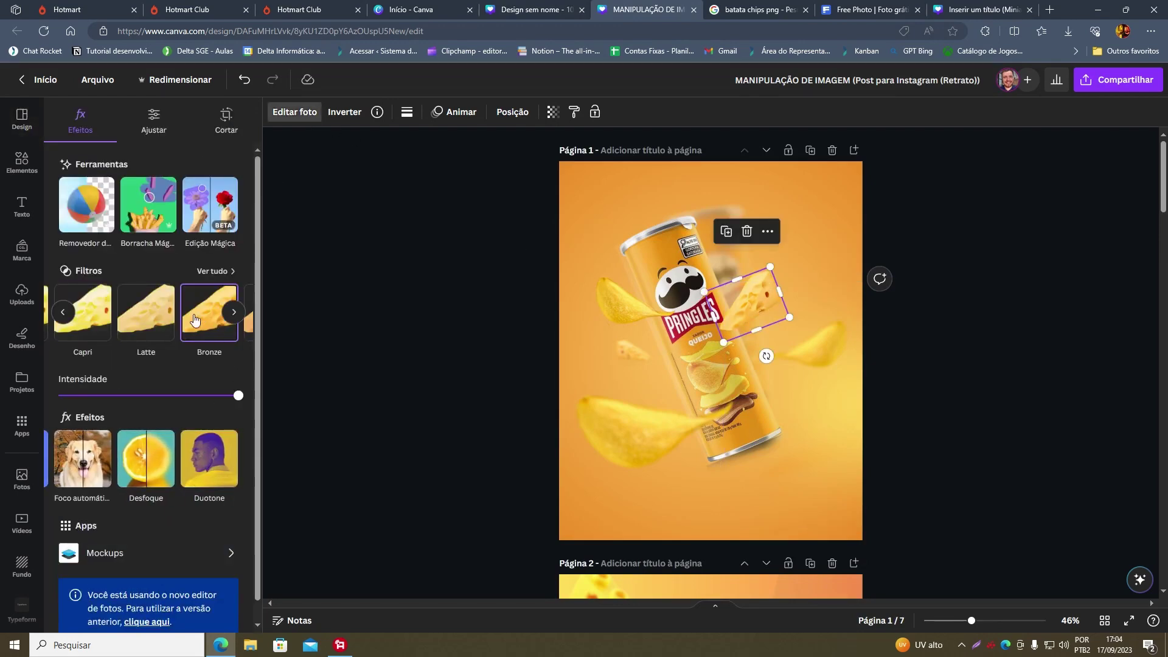
In the new design, move the cheese wedge up along the can's right edge and apply the Bronze filter from the Warm group.
click(513, 5)
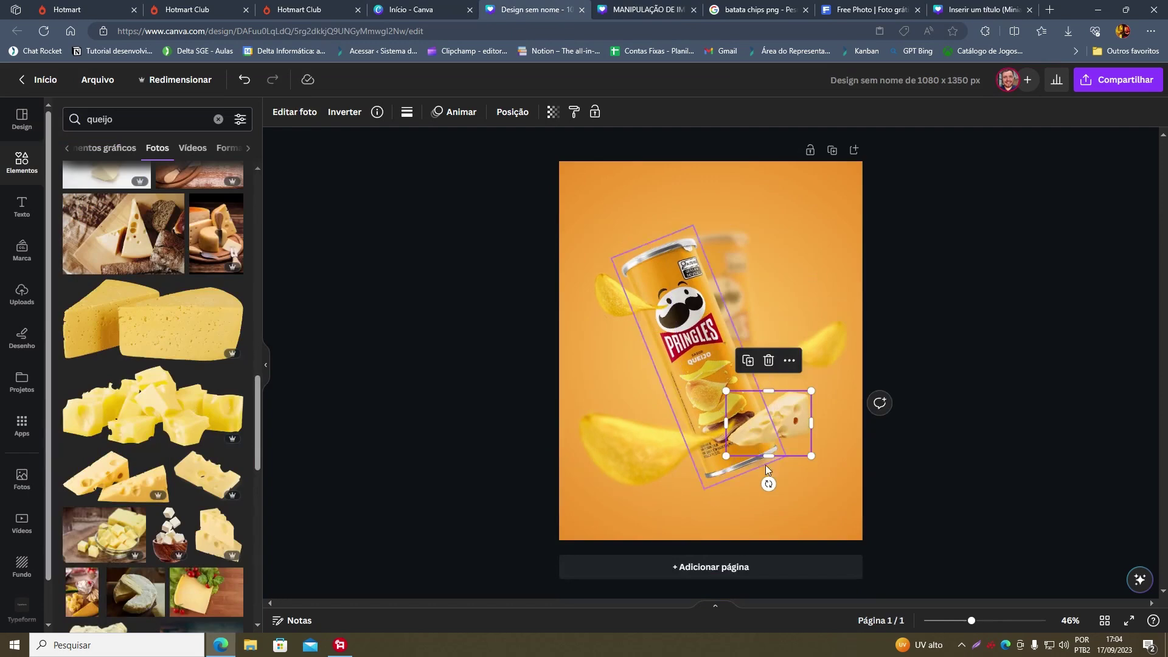
drag(765, 464, 778, 377)
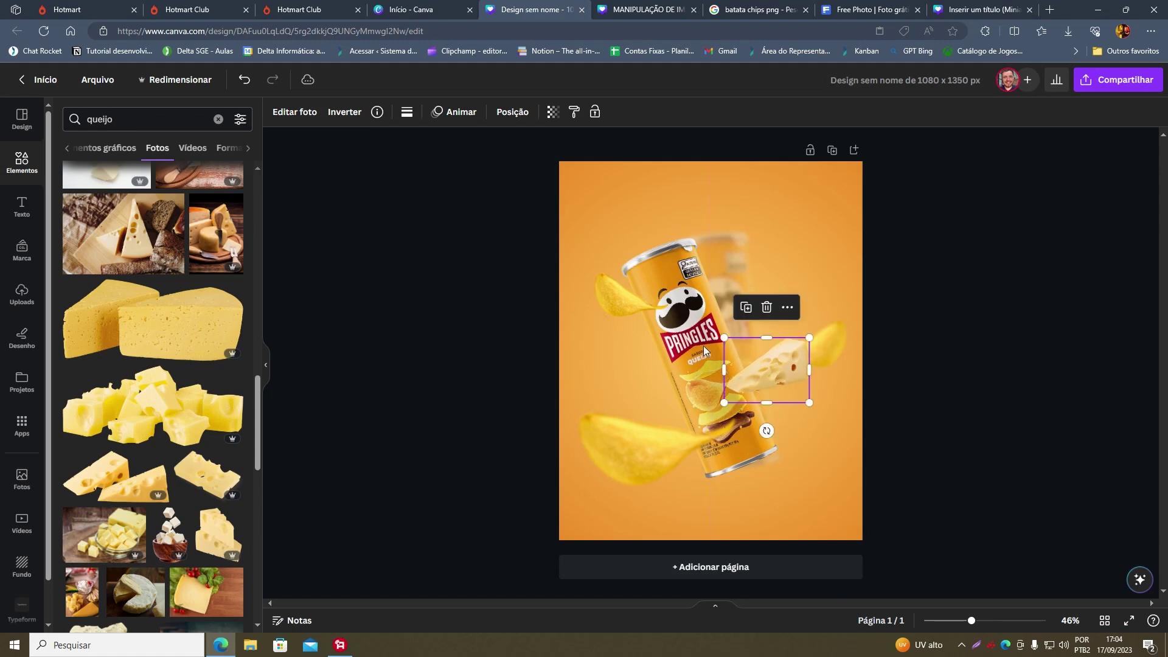
click(304, 112)
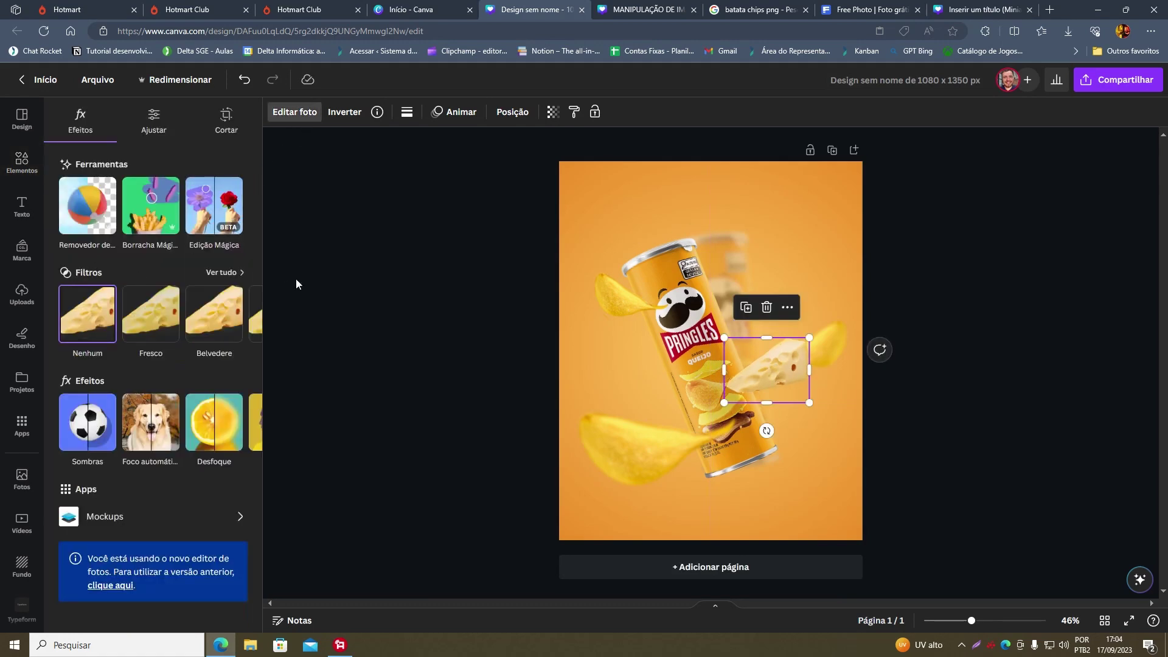
click(222, 273)
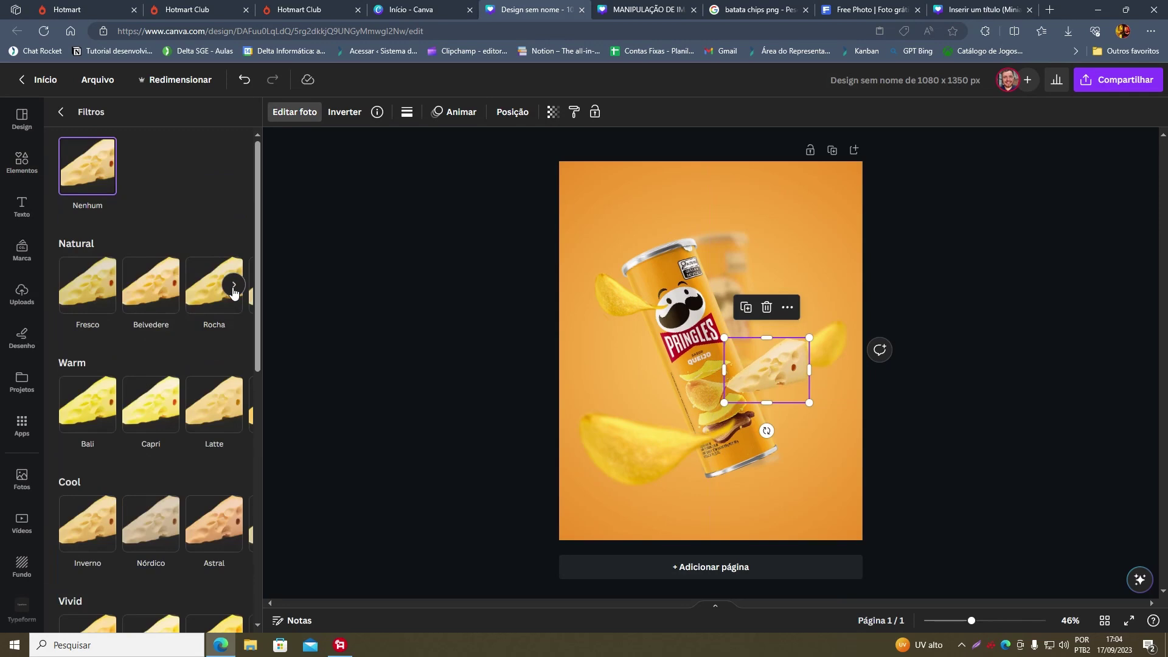
click(233, 288)
scroll(233, 419, down, 4)
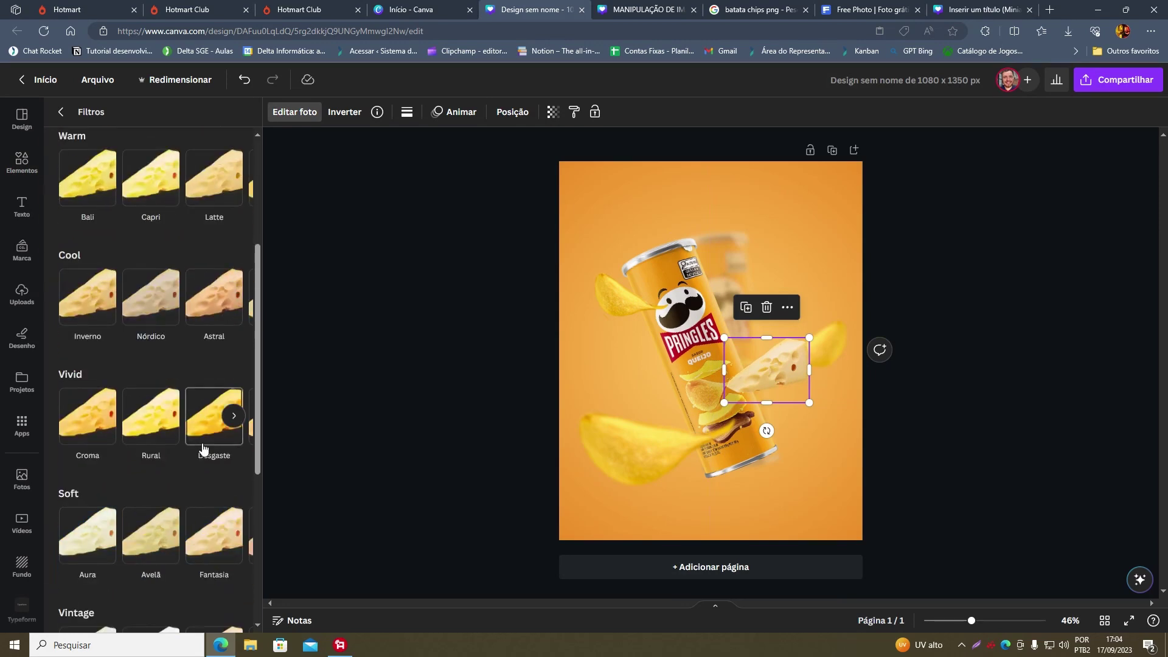
click(233, 417)
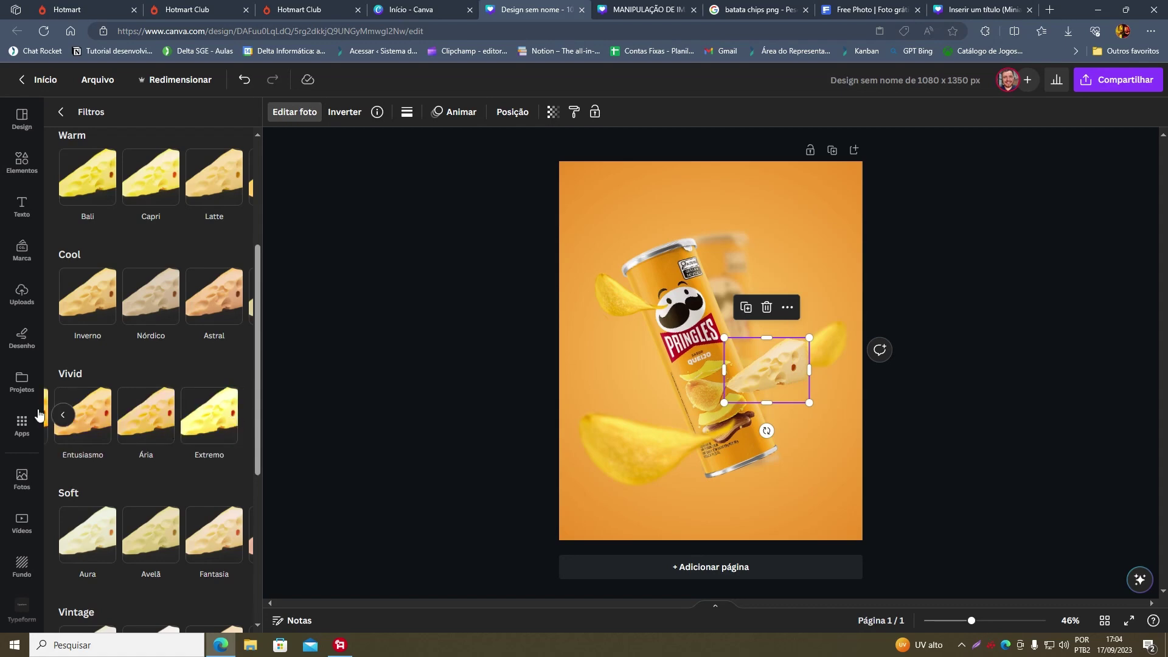
scroll(172, 483, down, 5)
scroll(183, 474, up, 8)
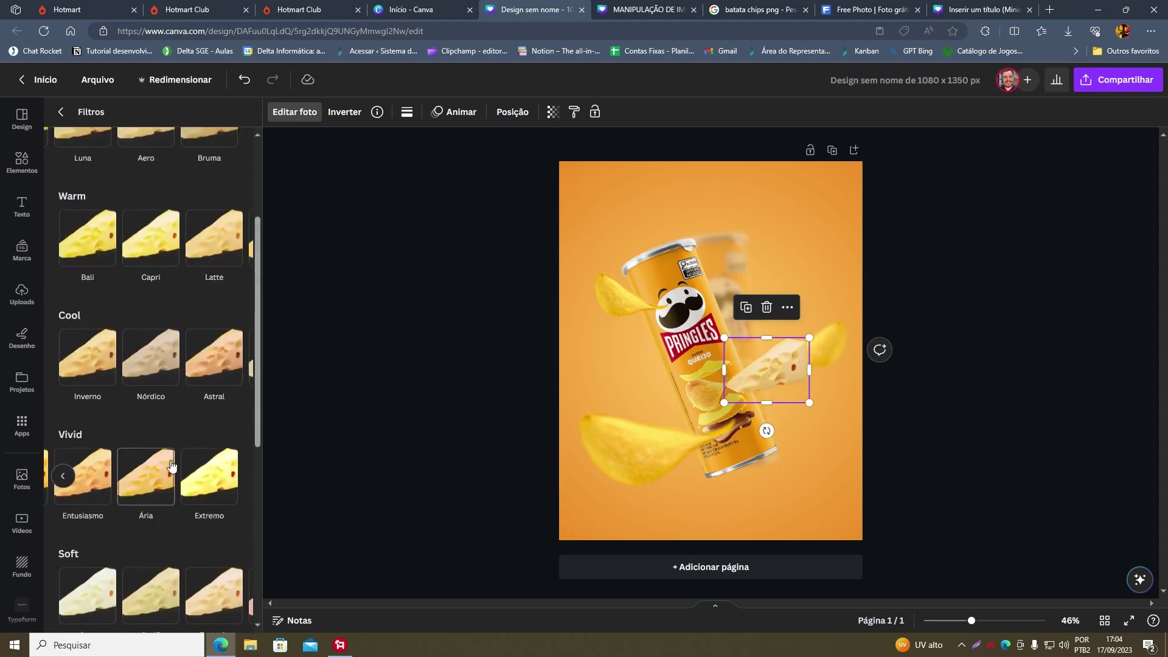
click(233, 408)
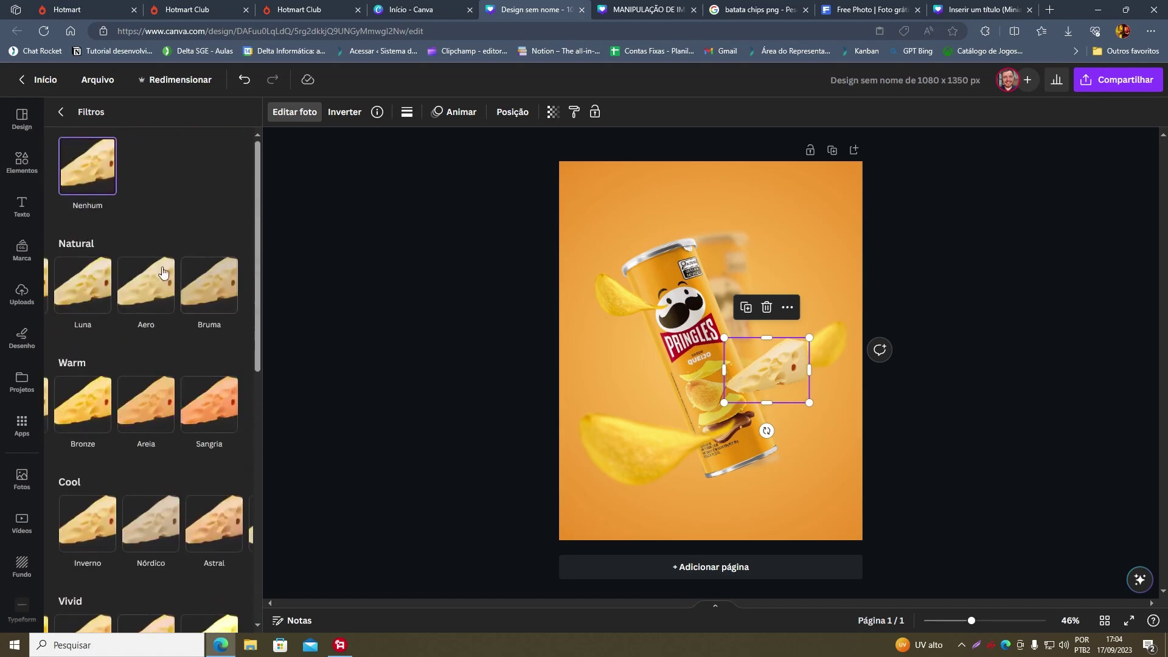
click(62, 288)
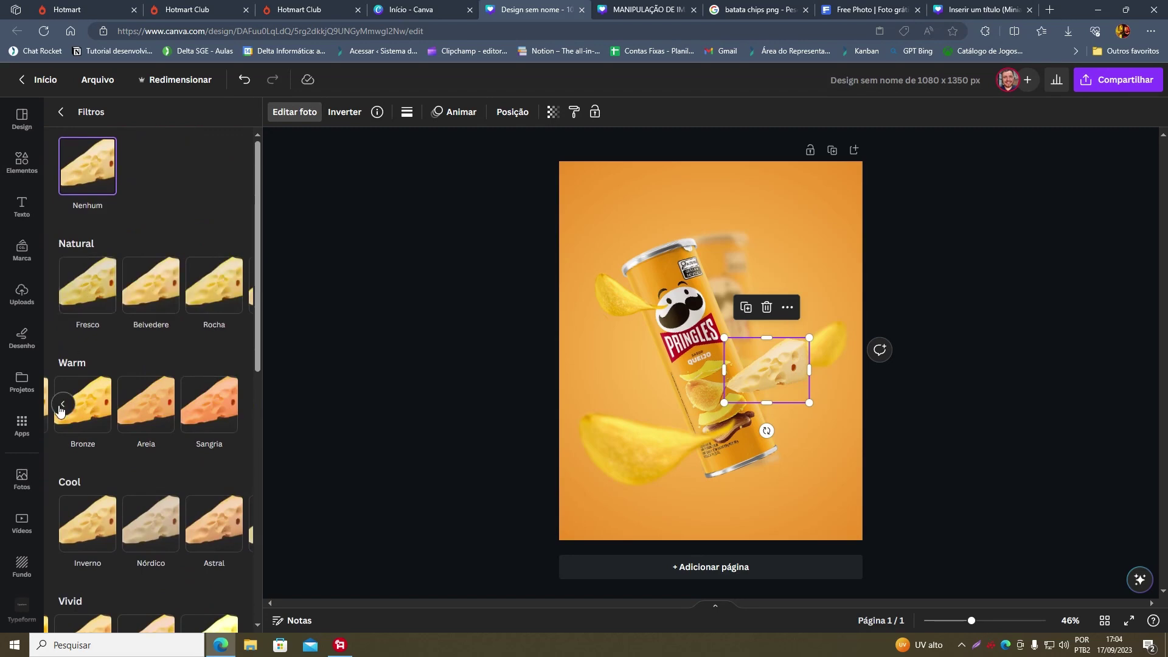
click(63, 404)
click(234, 405)
click(92, 429)
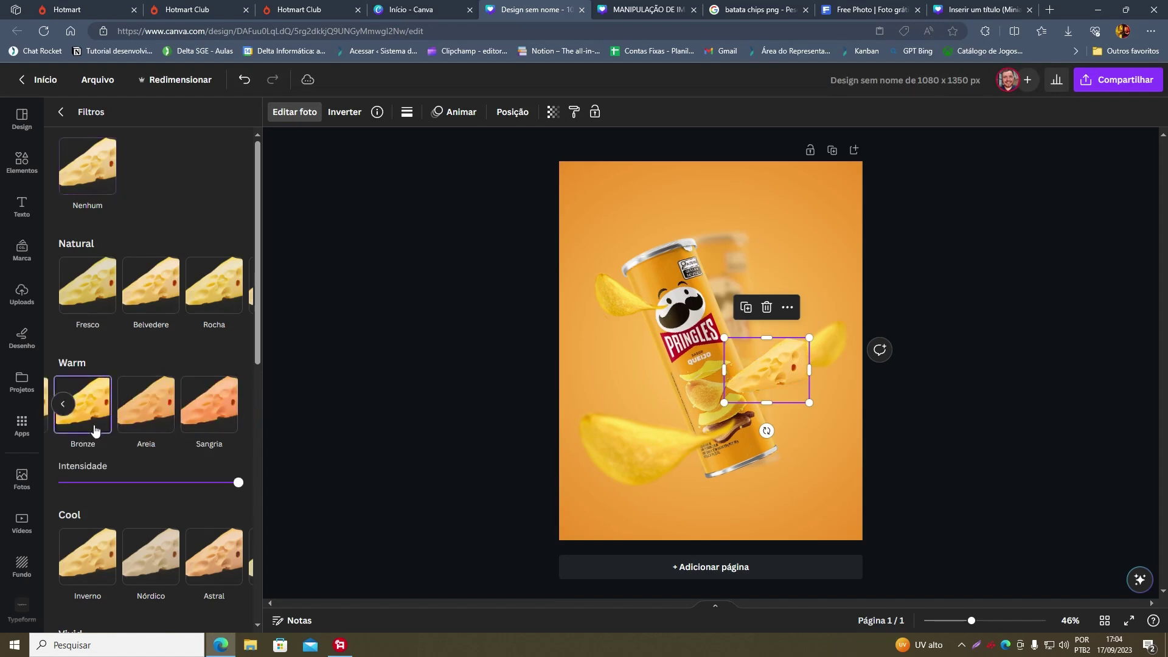
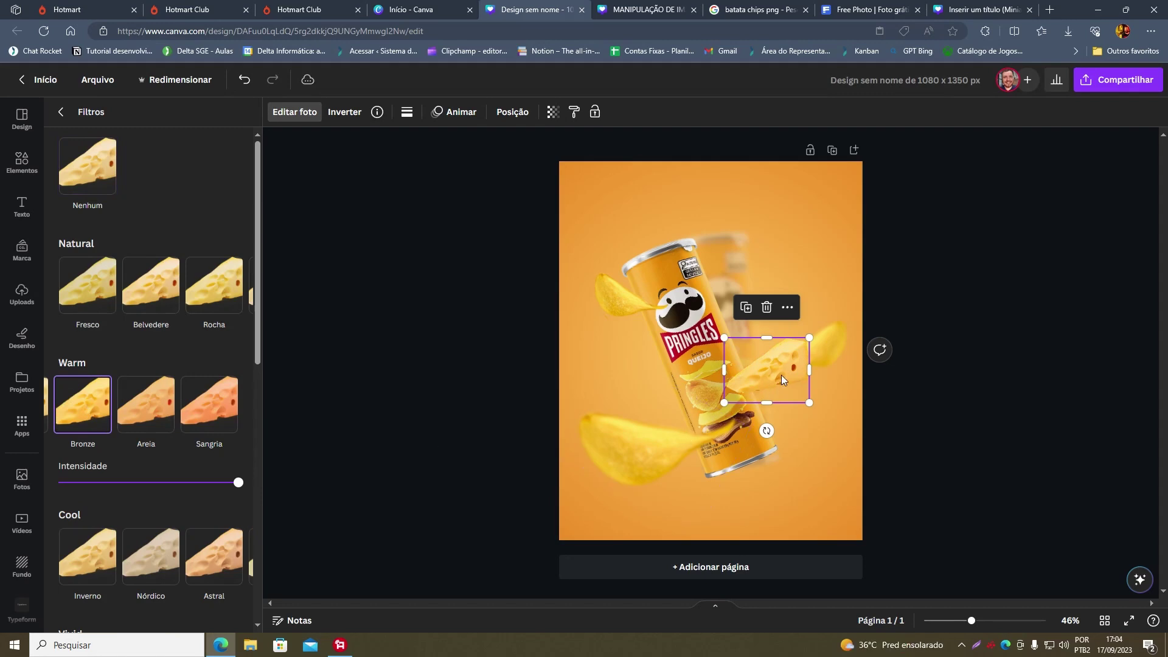
Shrink the cheese wedge and tuck it against the can's right edge, comparing its placement with the reference design.
drag(777, 374, 764, 344)
click(639, 7)
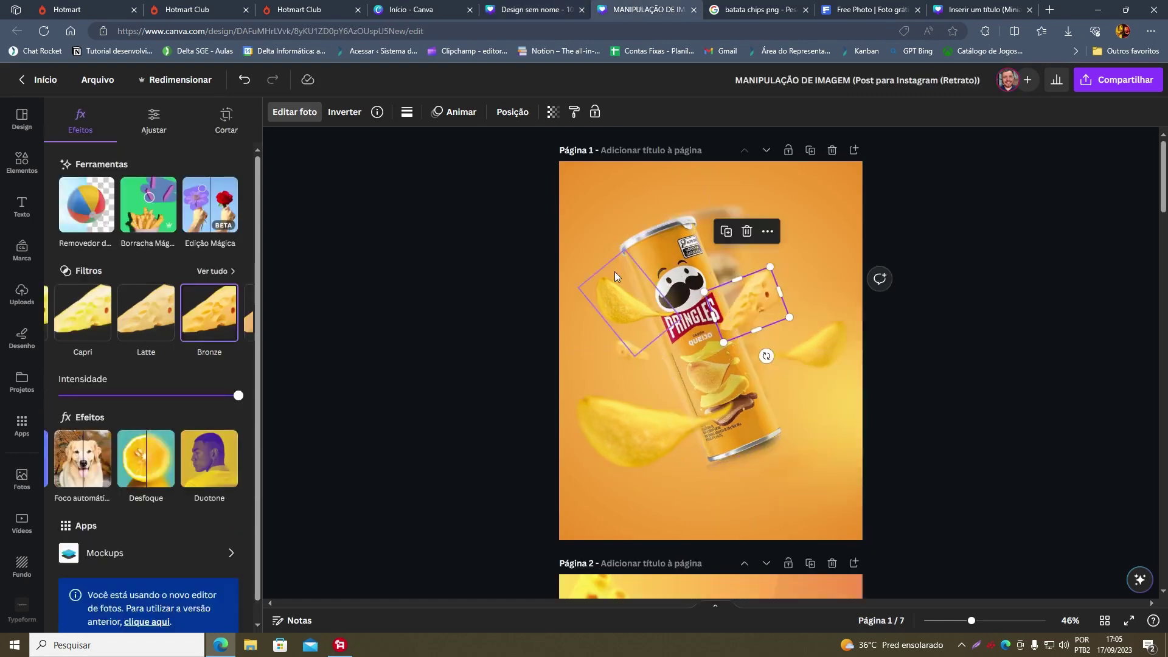
click(547, 9)
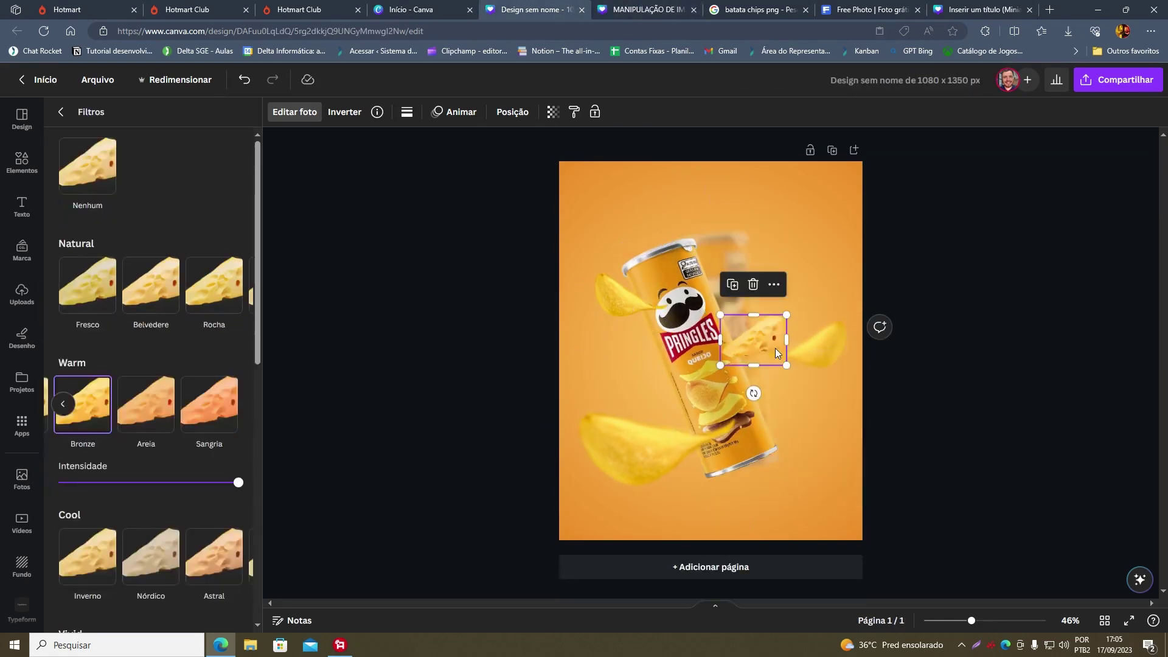
Duplicate the cheese wedge, place a smaller copy to the left of the can above the large chip, and flip it horizontally.
key(ctrl+d)
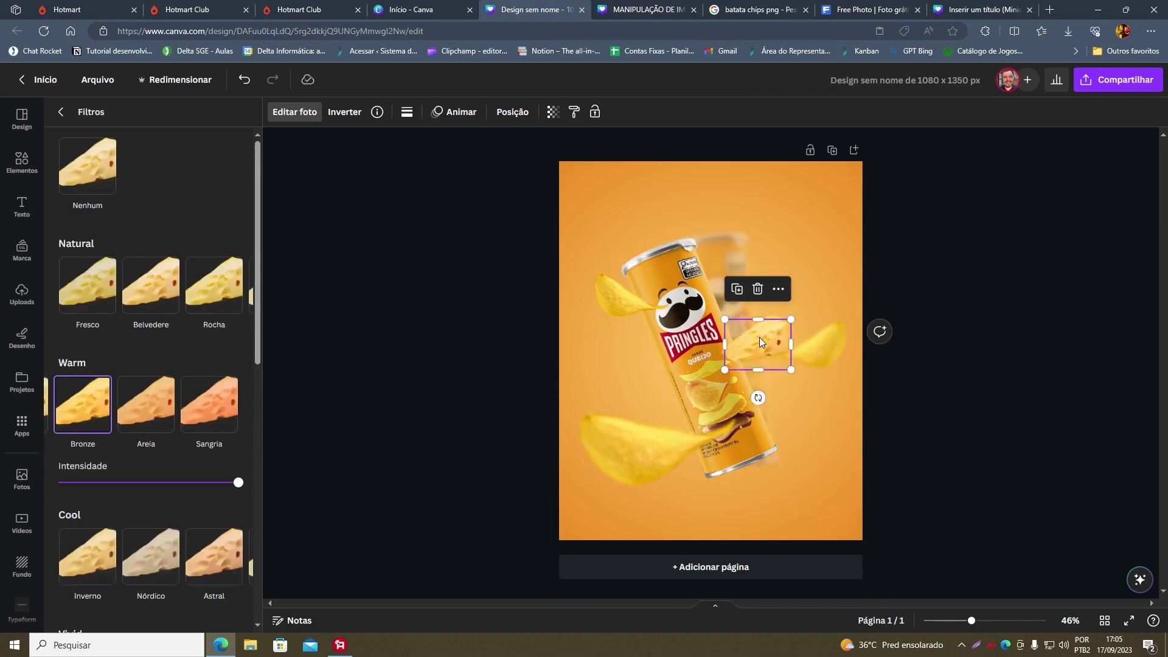
drag(759, 336, 637, 397)
click(349, 115)
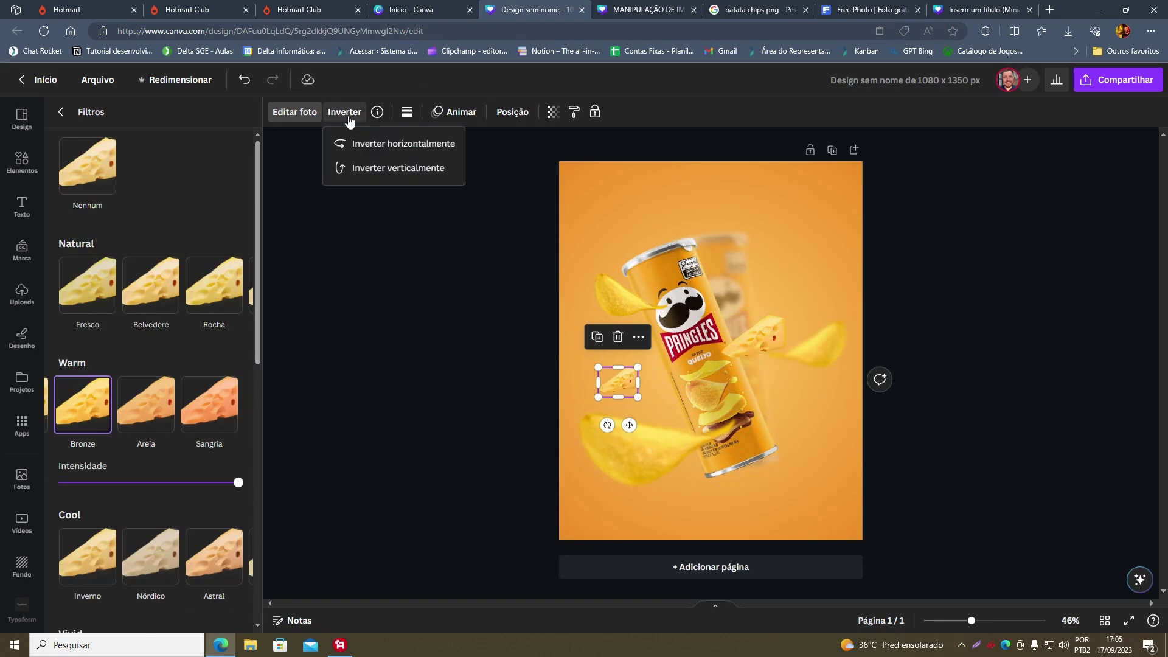
click(367, 145)
click(621, 383)
drag(620, 383, 633, 383)
click(974, 345)
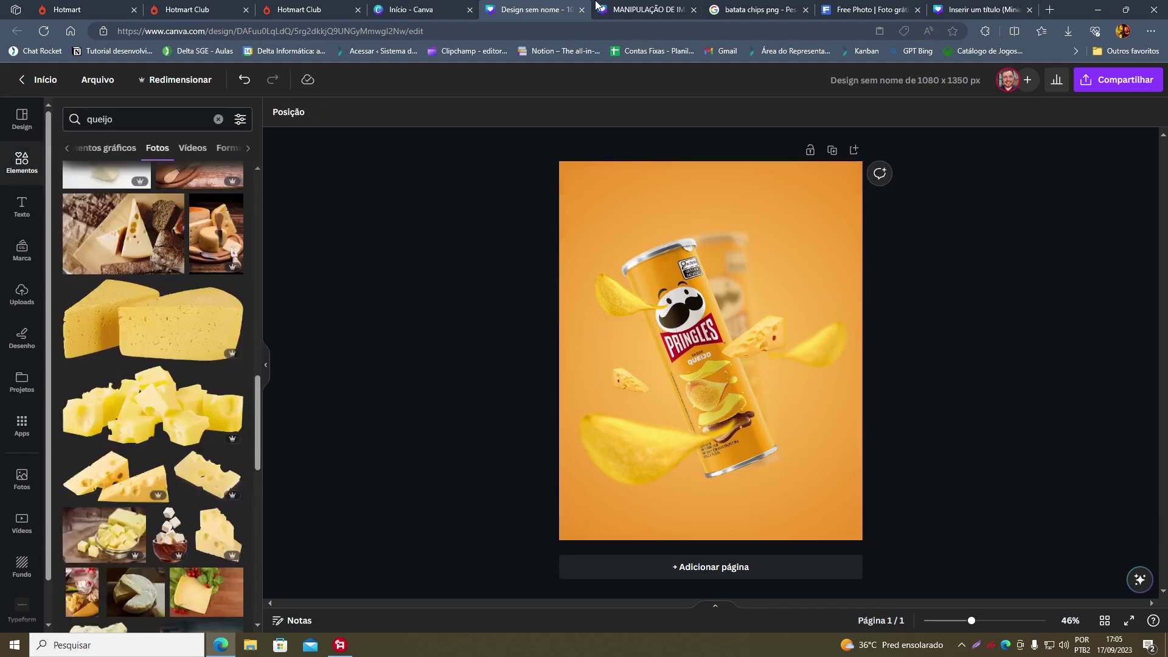
Compare the new composition with the reference design, examining the can and the pieces around it.
click(625, 6)
click(646, 9)
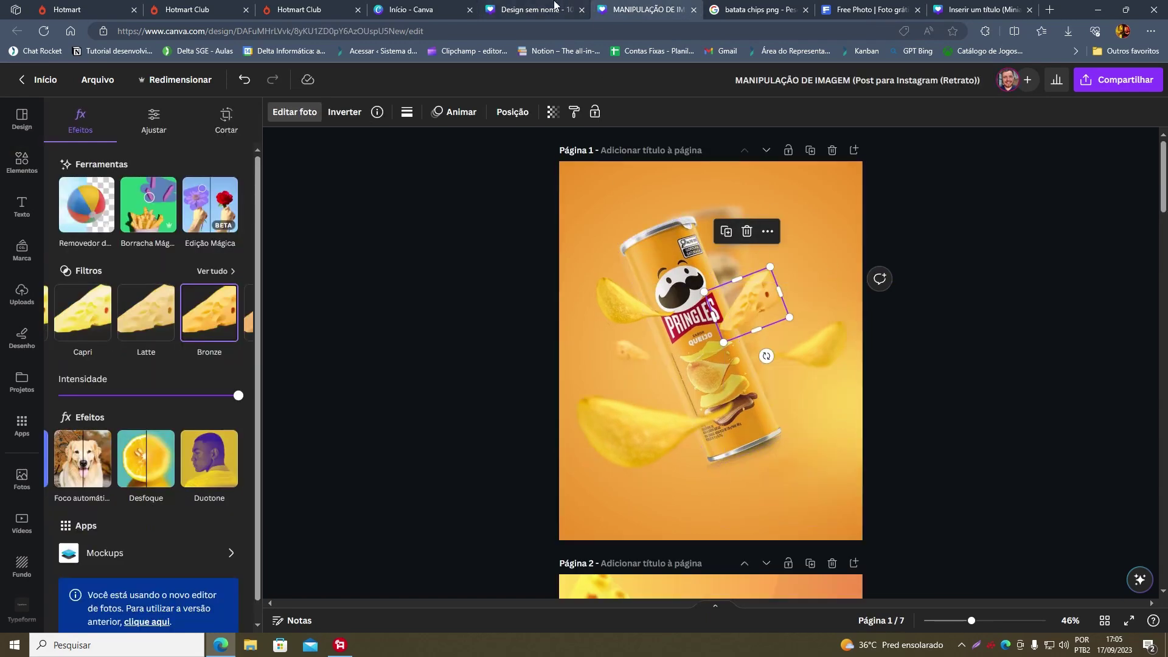
click(553, 7)
click(656, 7)
click(553, 8)
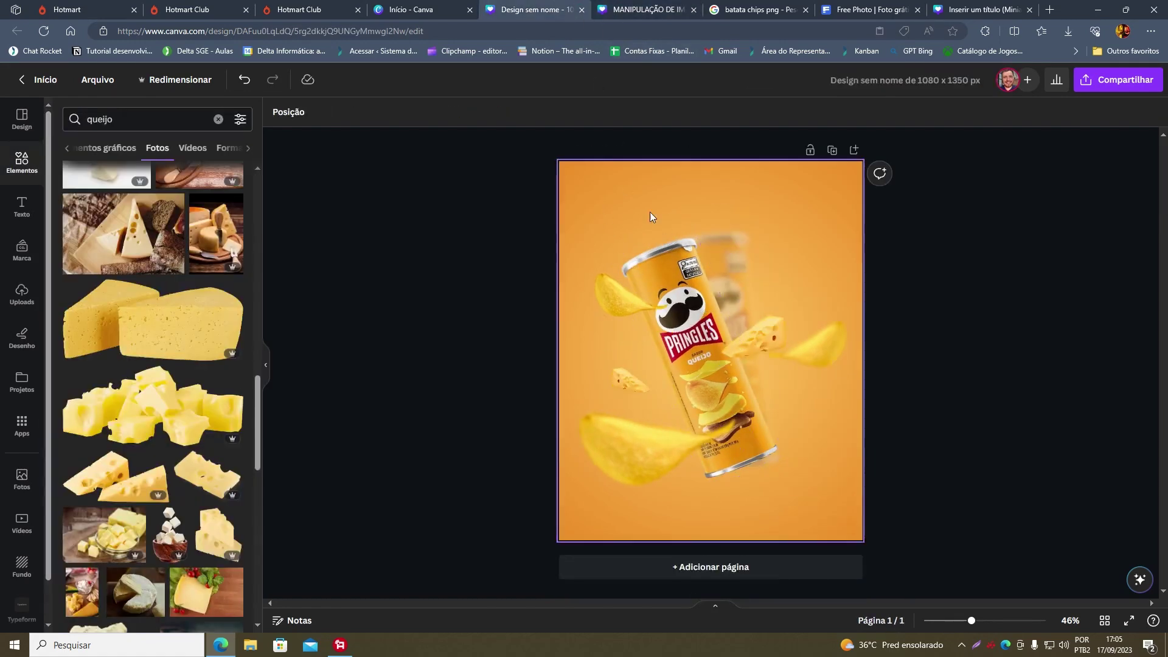
click(667, 8)
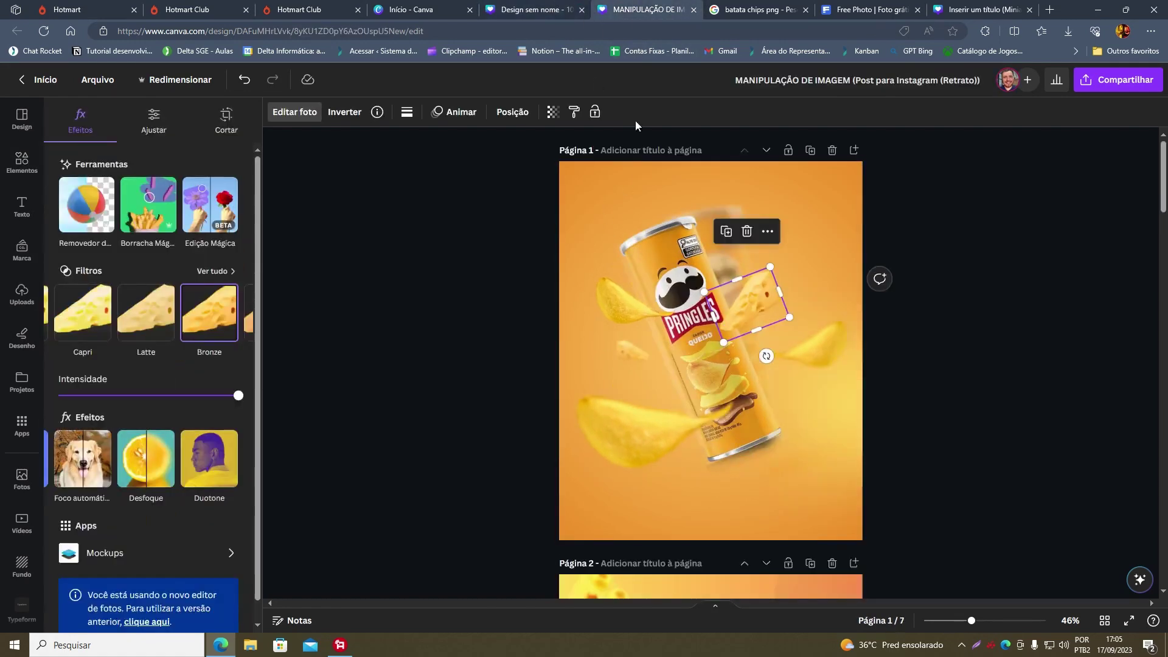
click(674, 269)
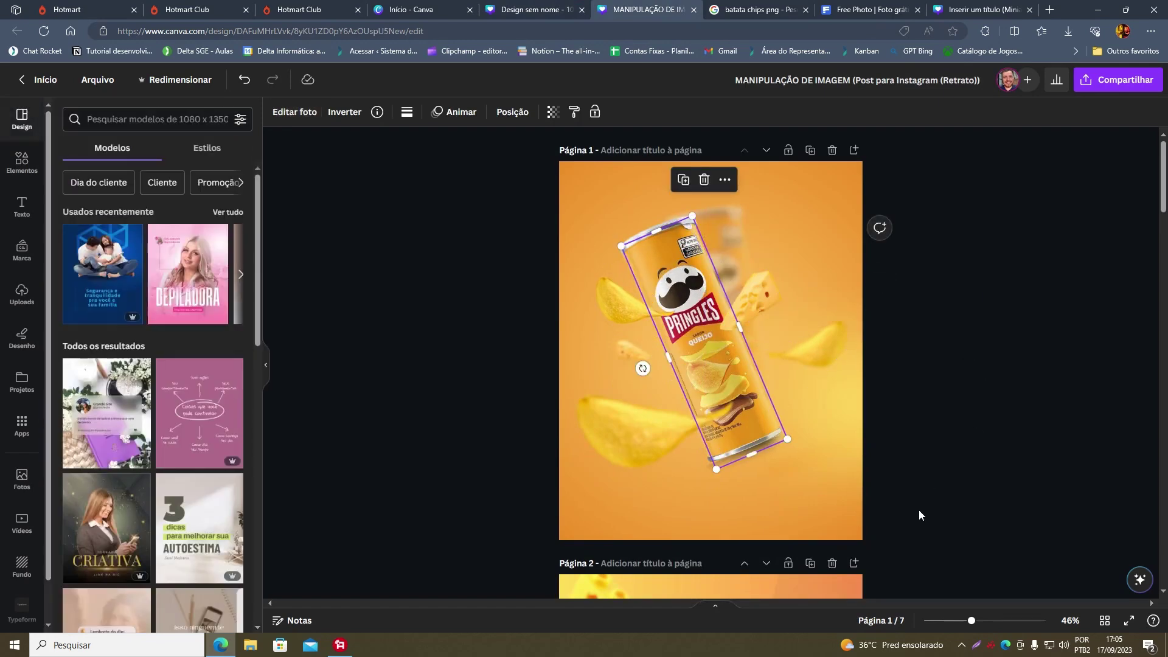
click(918, 515)
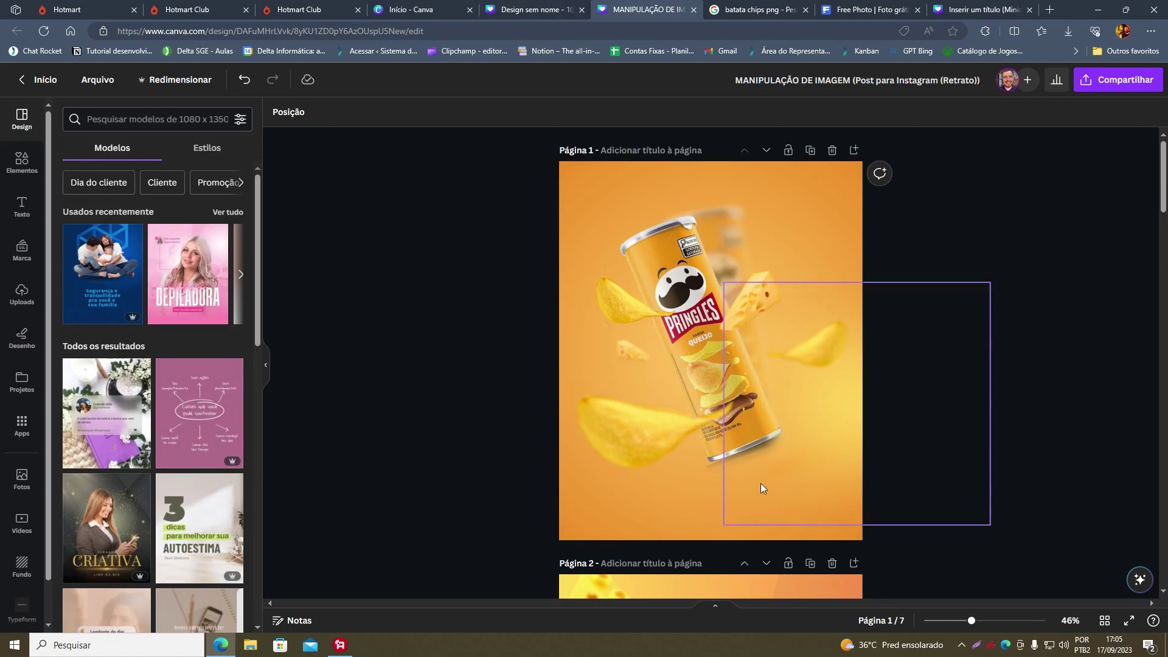
click(507, 7)
Search the elements for "sombra".
double_click(152, 115)
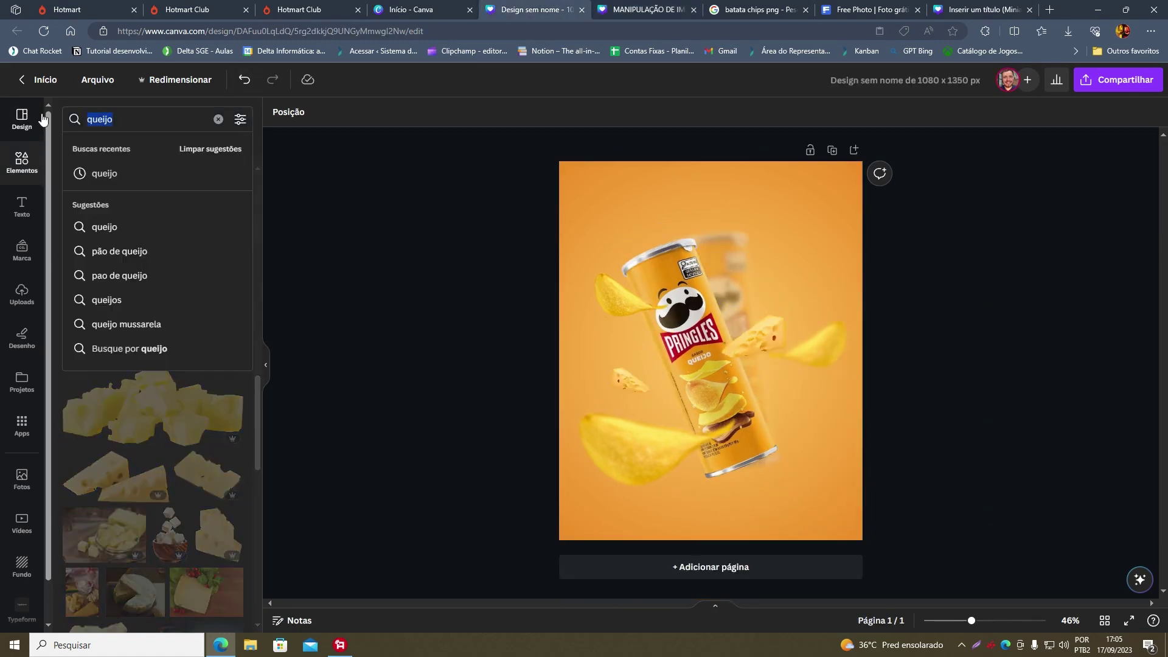
text(sombra)
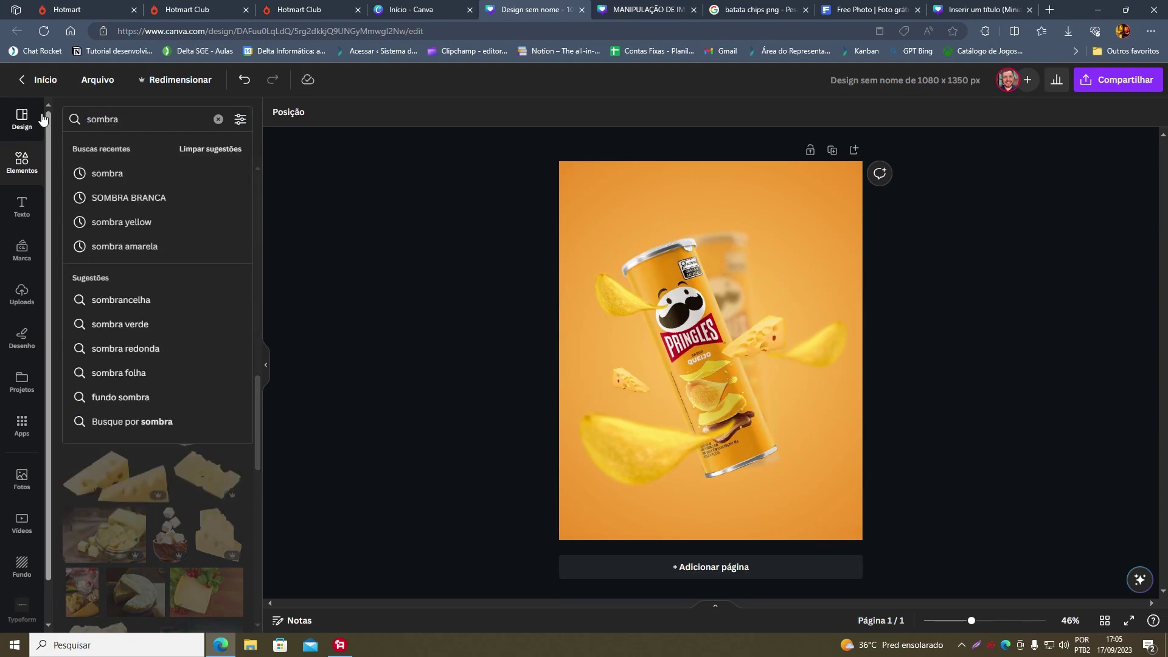
key(Return)
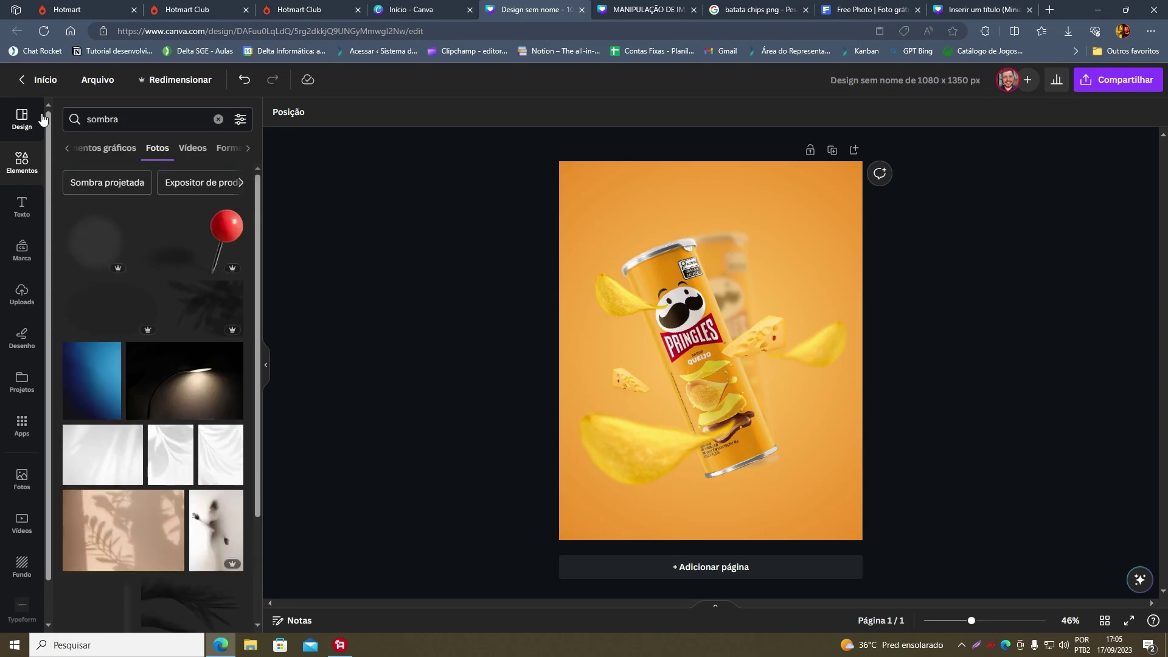
Search the graphic elements for "shadow", insert the soft oval shadow and place it over the can's base.
key(Home)
text(sha)
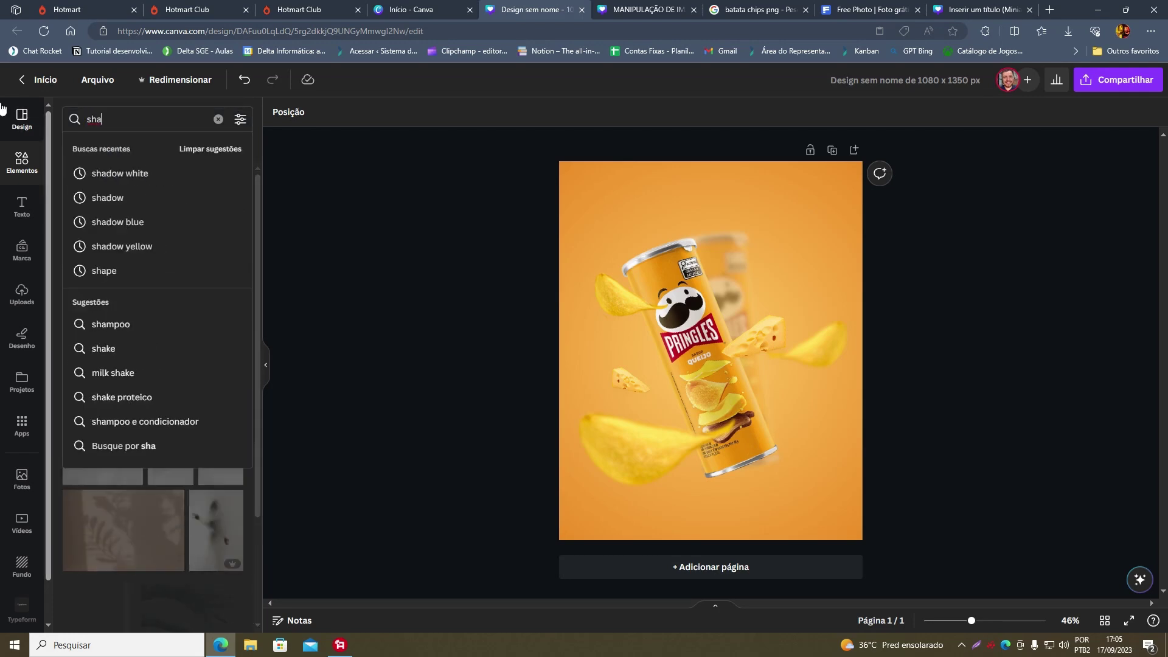
click(137, 197)
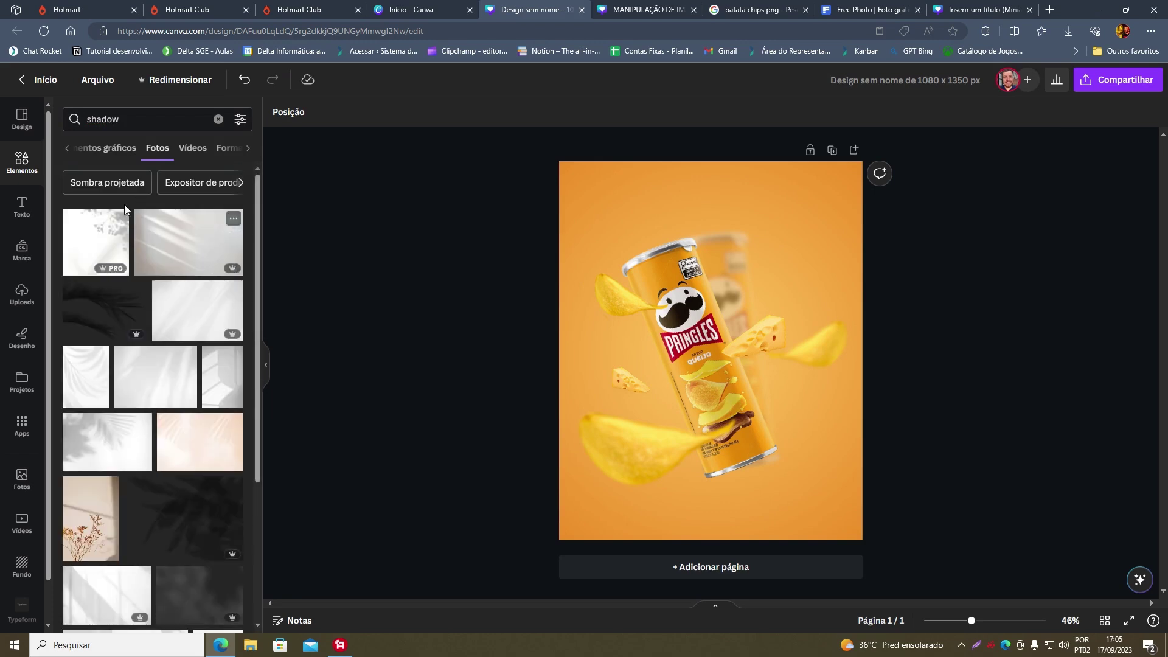
click(107, 149)
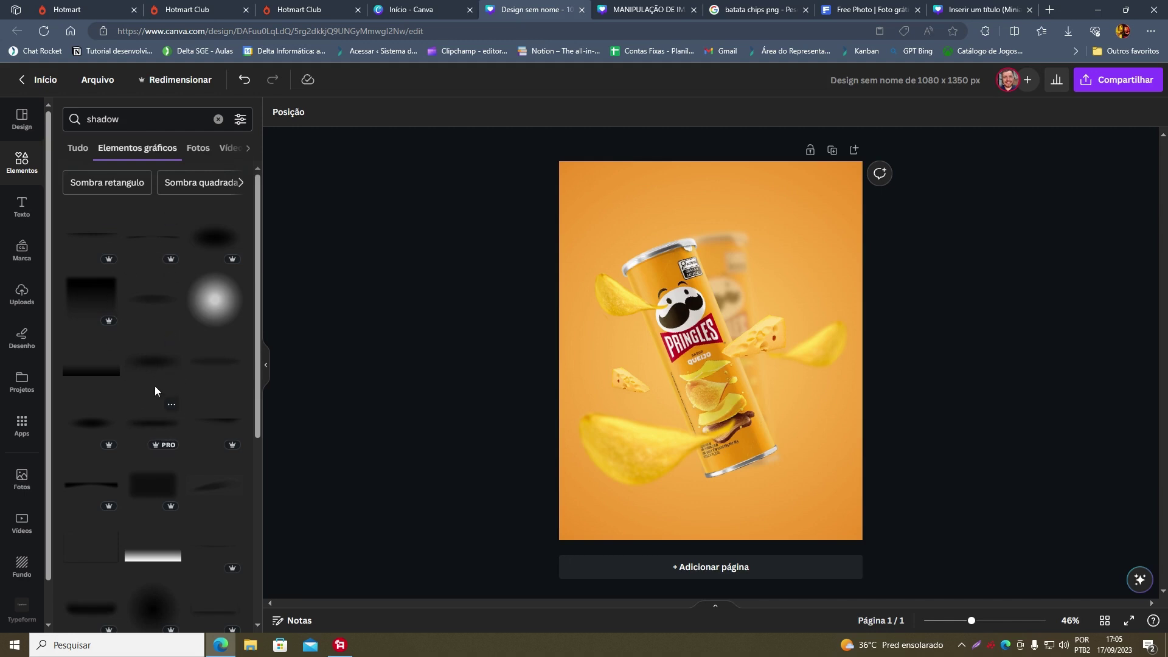
click(158, 303)
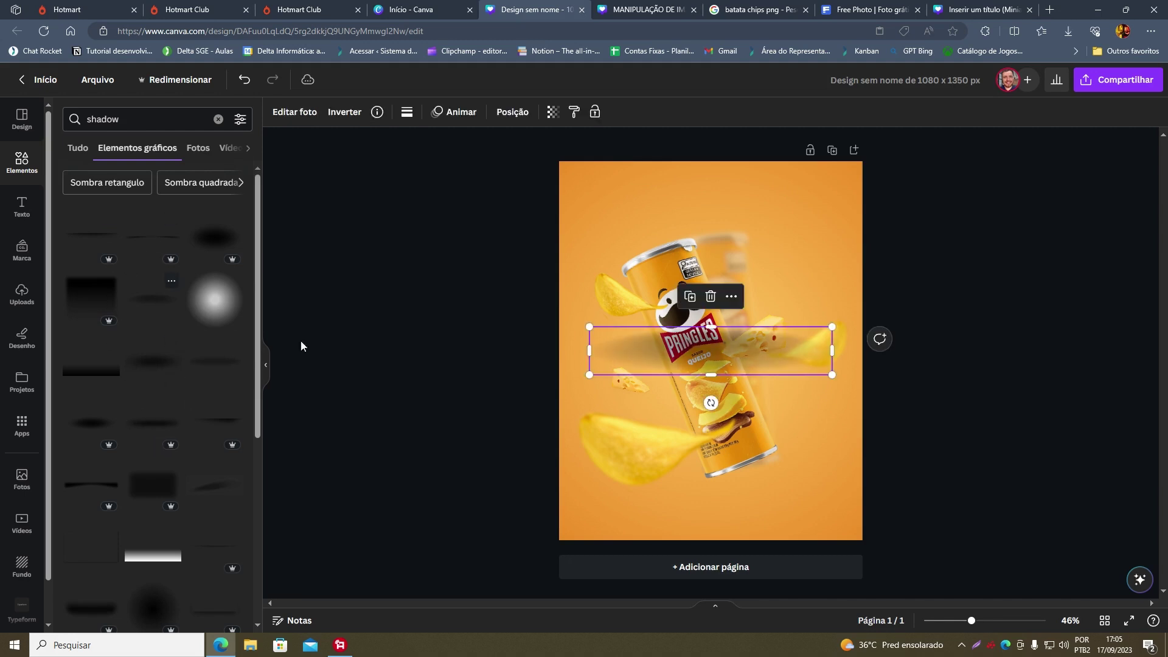
drag(628, 361, 682, 477)
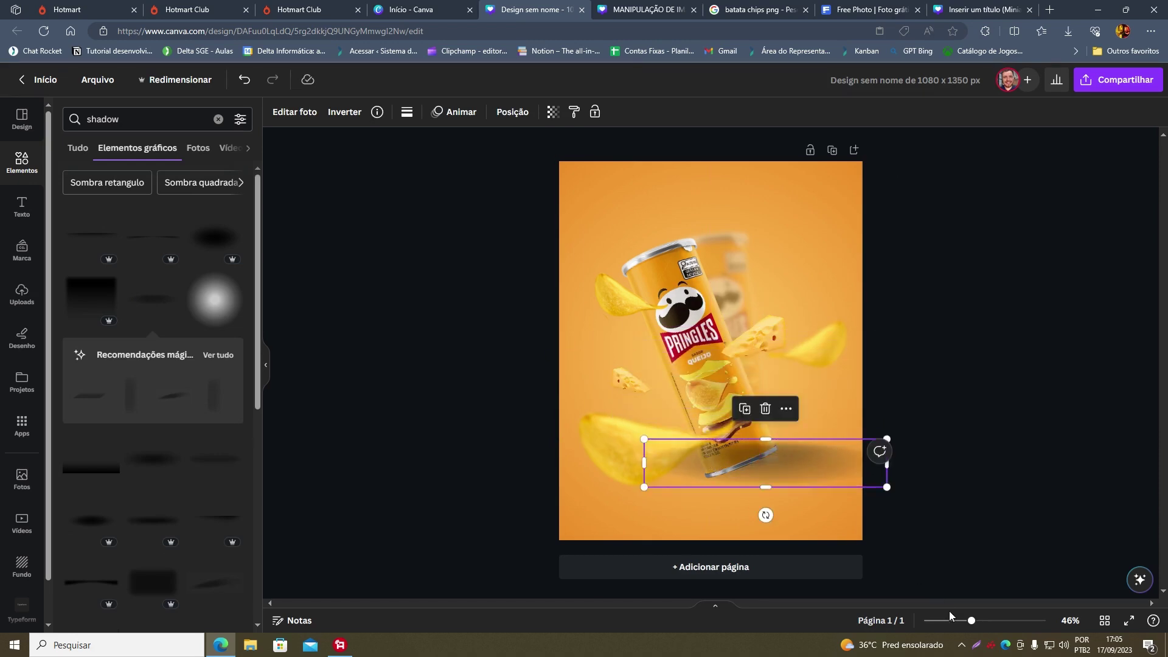
Rotate the shadow counterclockwise to match the can's tilt and shrink it to roughly the width of the metal base.
drag(971, 621, 1011, 621)
scroll(923, 446, down, 5)
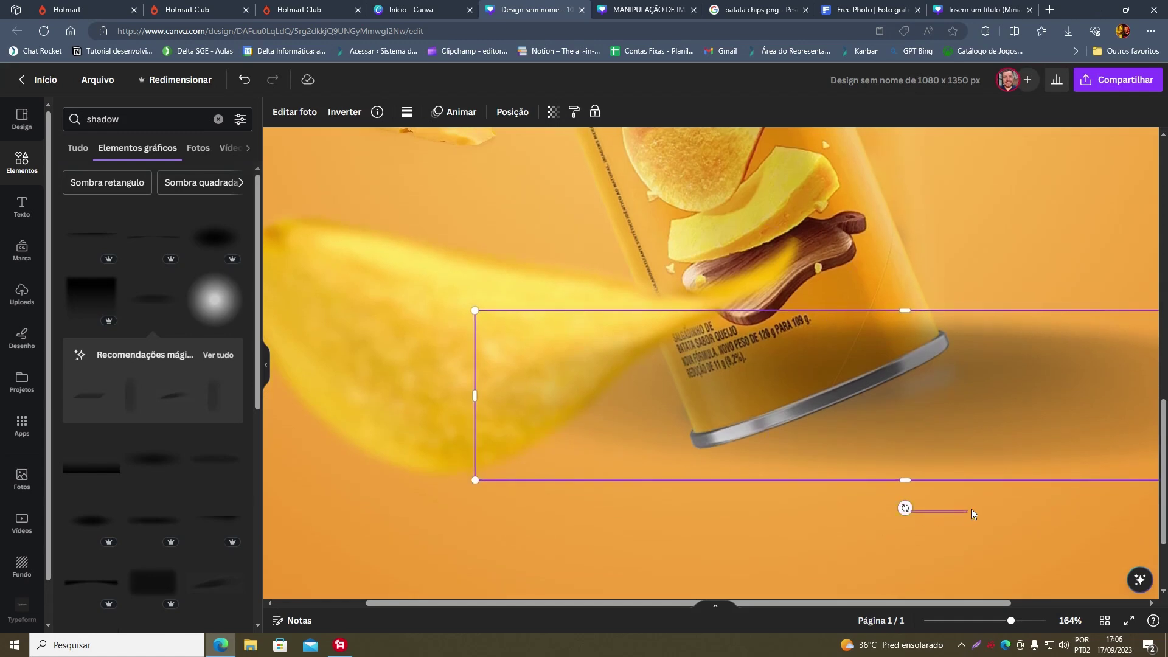
click(898, 507)
click(877, 442)
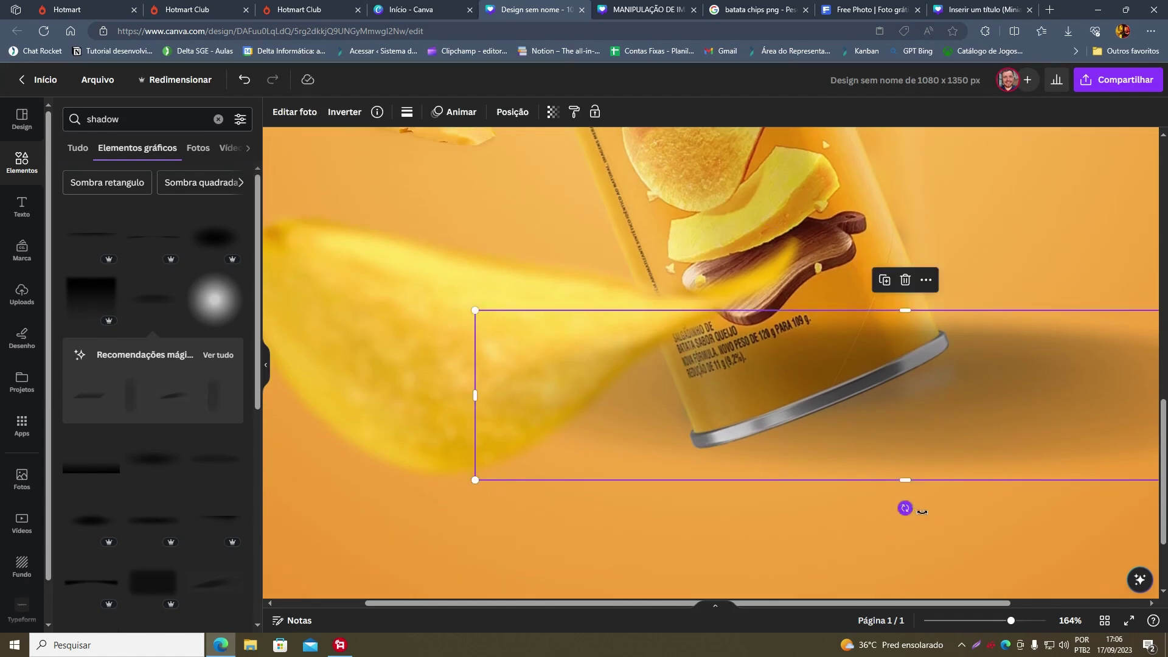
drag(921, 511, 944, 511)
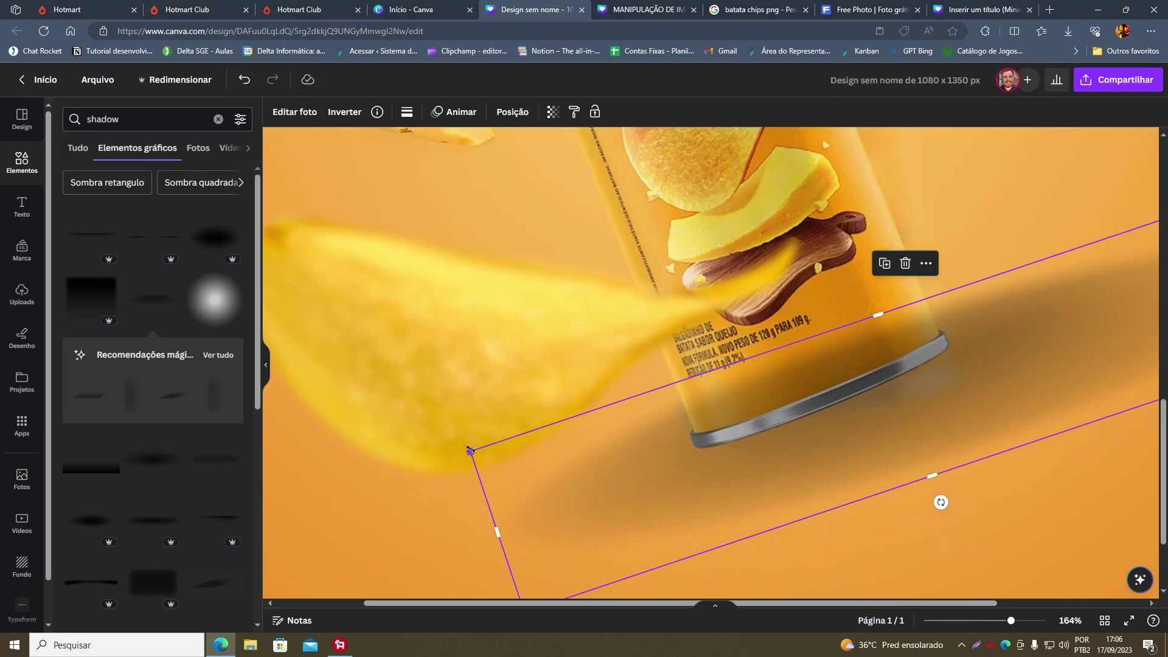
drag(470, 451, 708, 408)
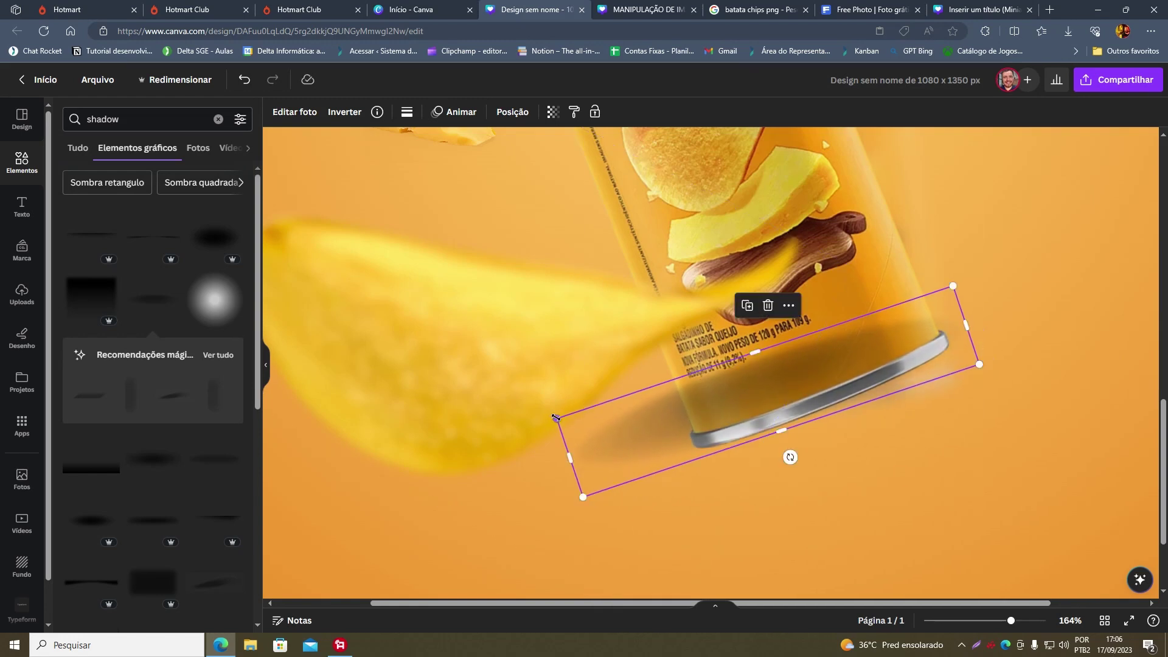
drag(556, 418, 668, 404)
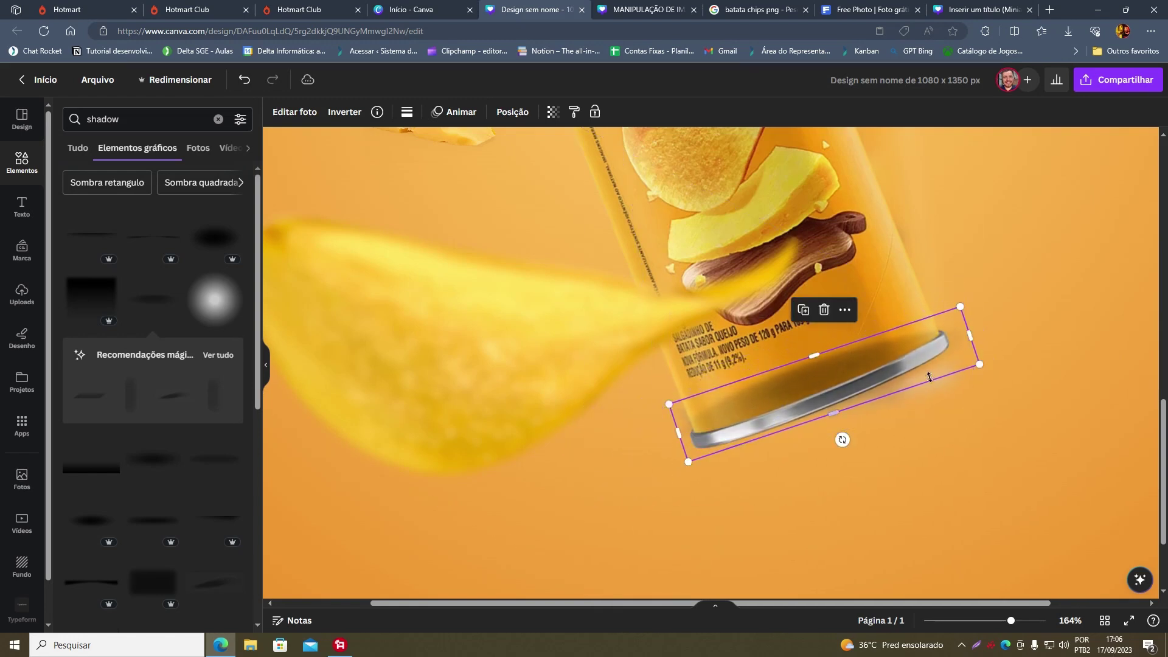
Shift the shadow slightly below the can's metal rim and fine-tune its rotation to follow the rim's angle.
drag(929, 377, 941, 393)
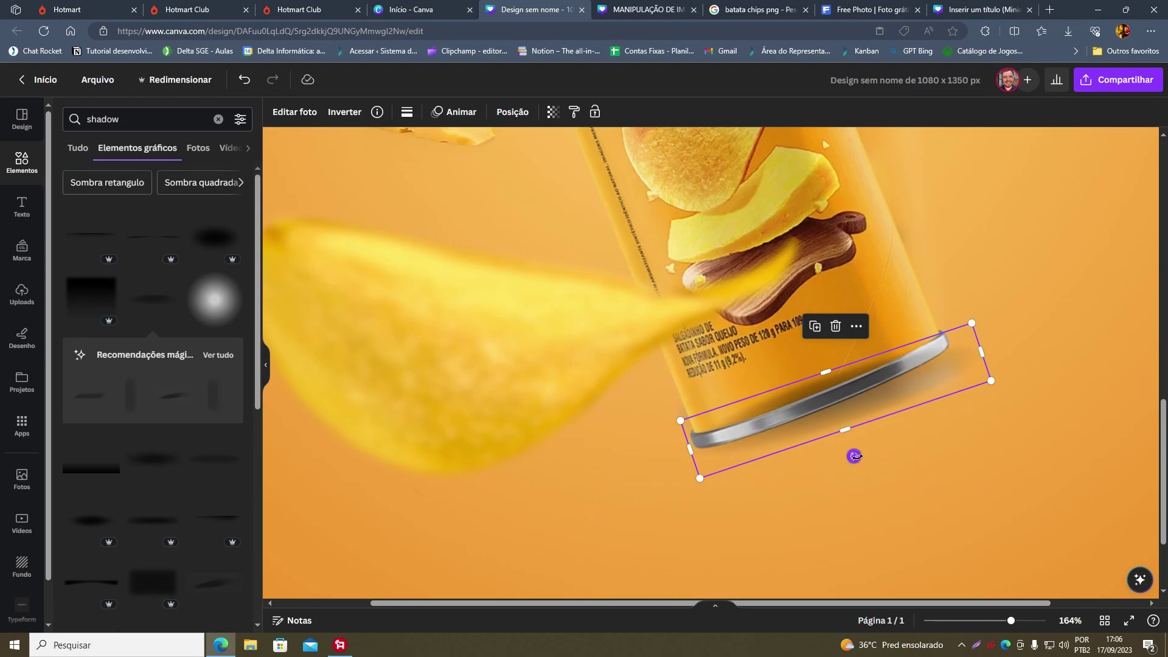
drag(854, 455, 875, 468)
drag(780, 434, 773, 441)
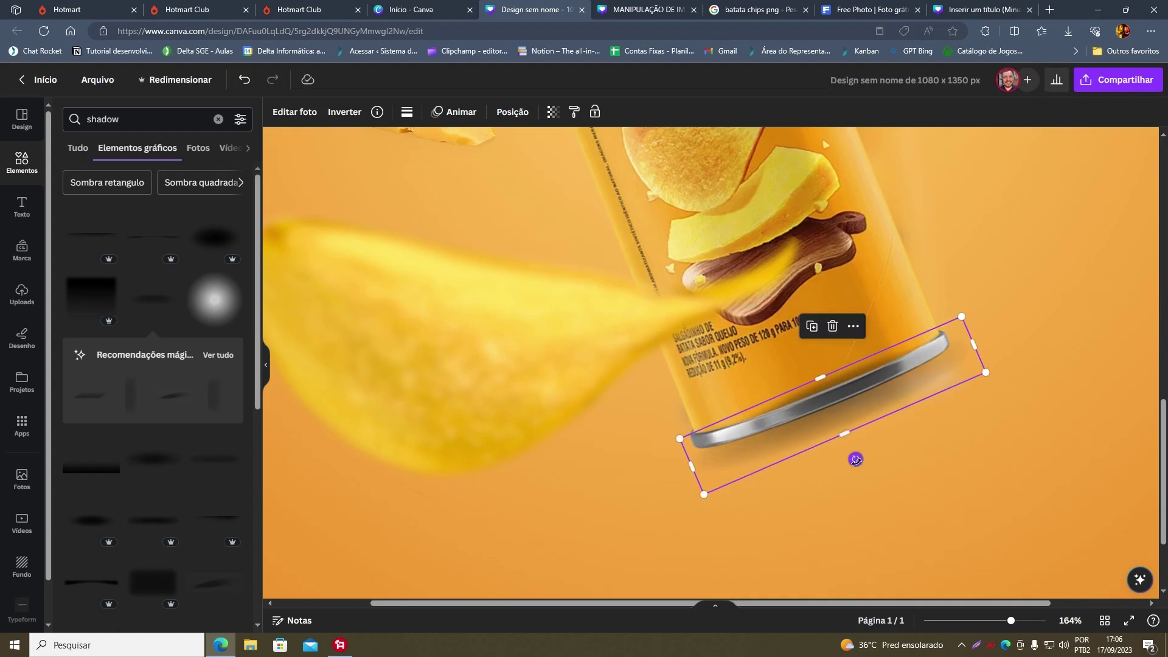
drag(855, 459, 855, 462)
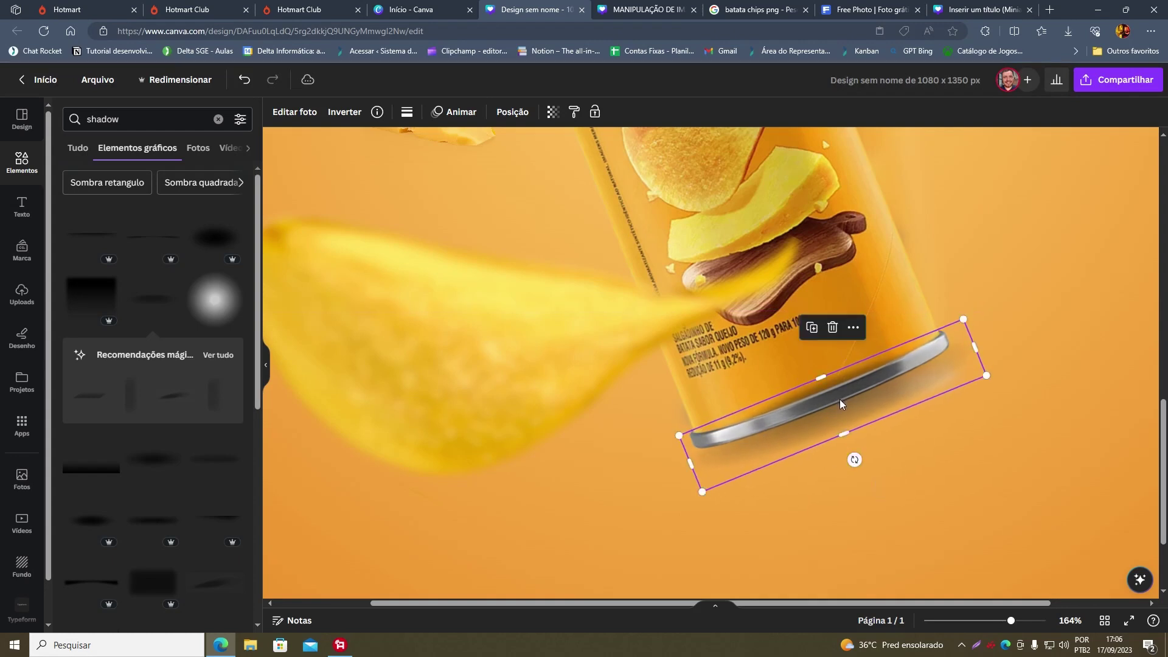
drag(840, 404, 840, 396)
drag(938, 381, 937, 382)
Reorder the shadow layer directly beneath the sharp can and nudge the shadow up against the base.
right_click(937, 382)
mouse_move(985, 423)
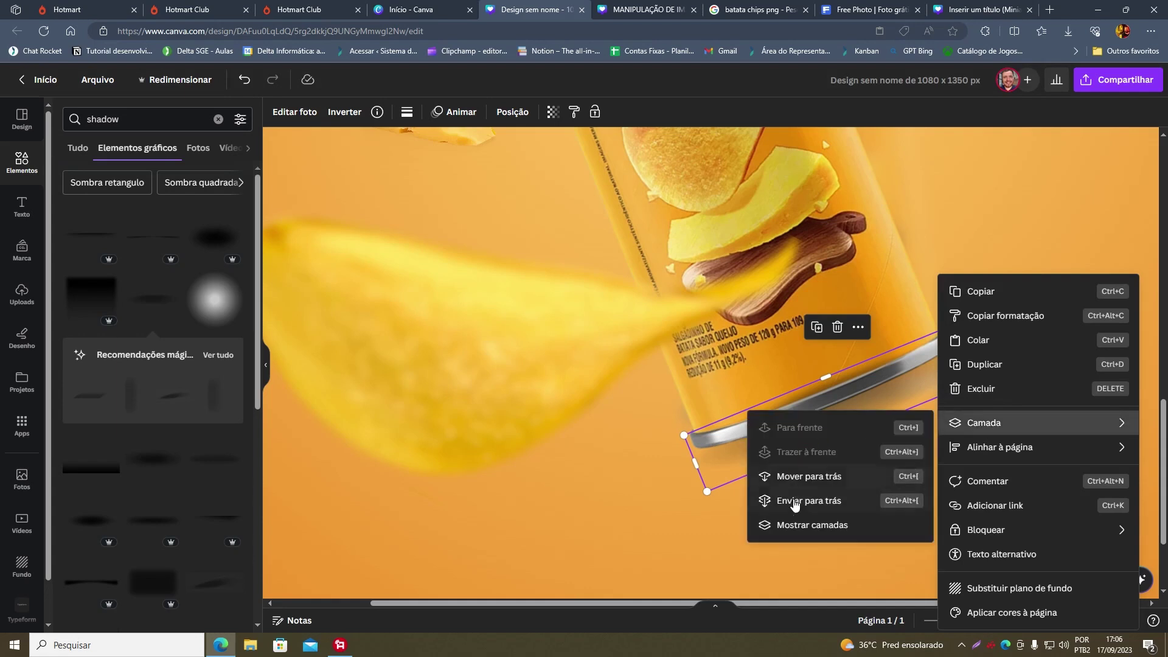
click(815, 525)
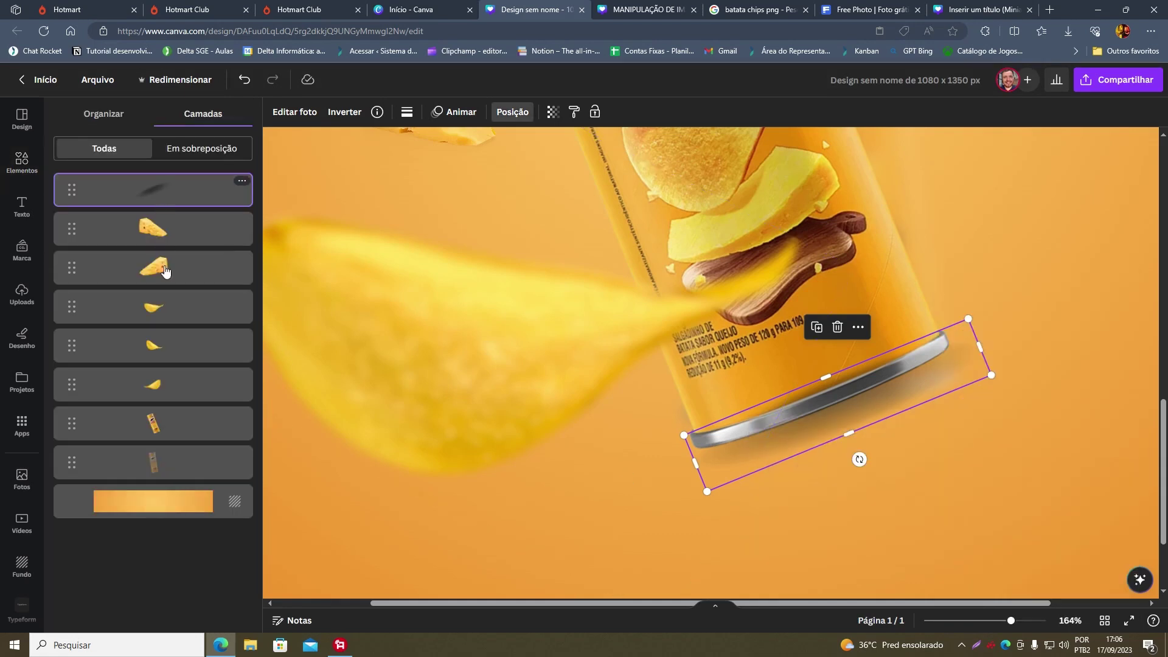
drag(152, 190, 173, 441)
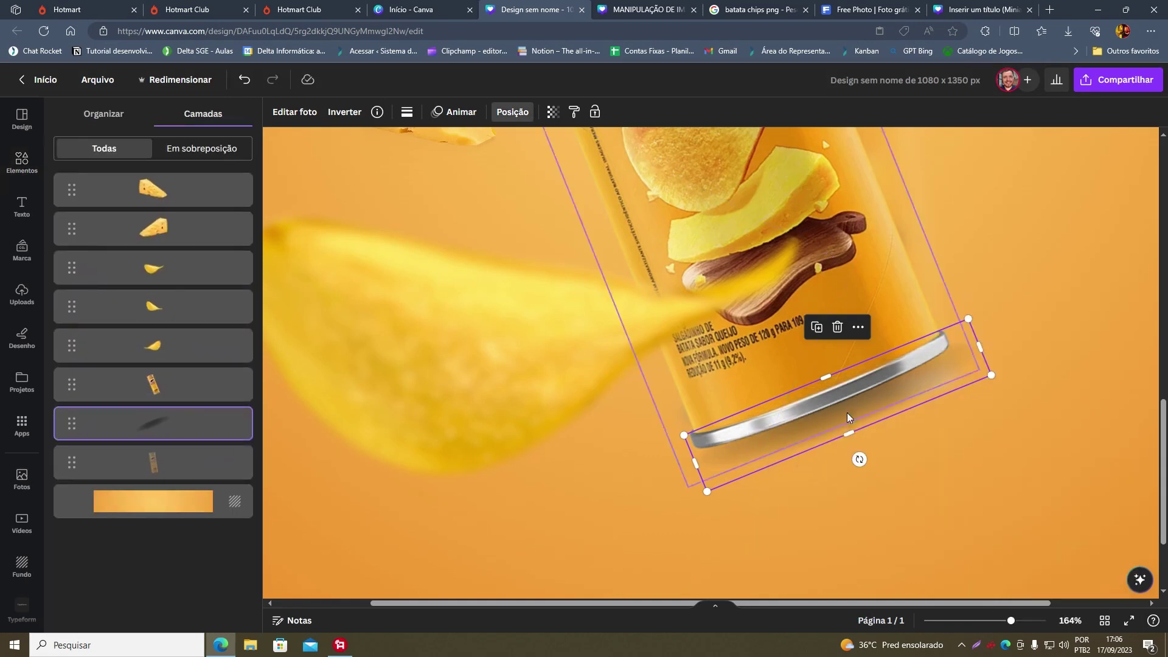
click(894, 484)
drag(913, 406, 908, 399)
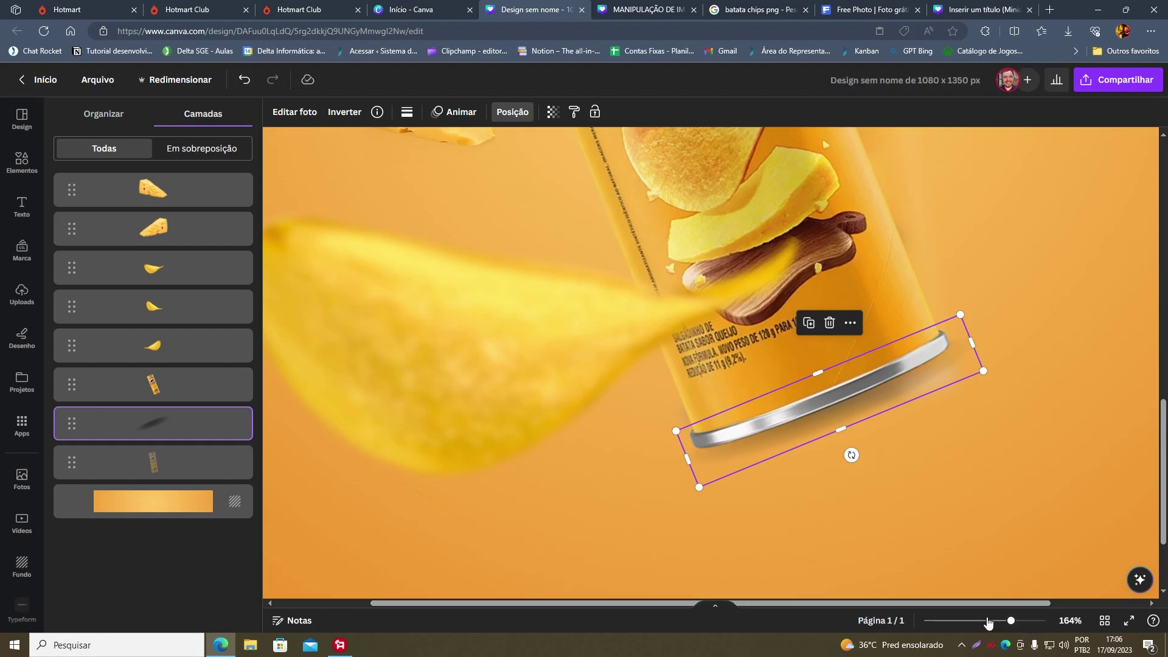
Zoom out to 64% and review the whole composition, including the can's base shadow, chips and cheese pieces.
drag(988, 621, 981, 621)
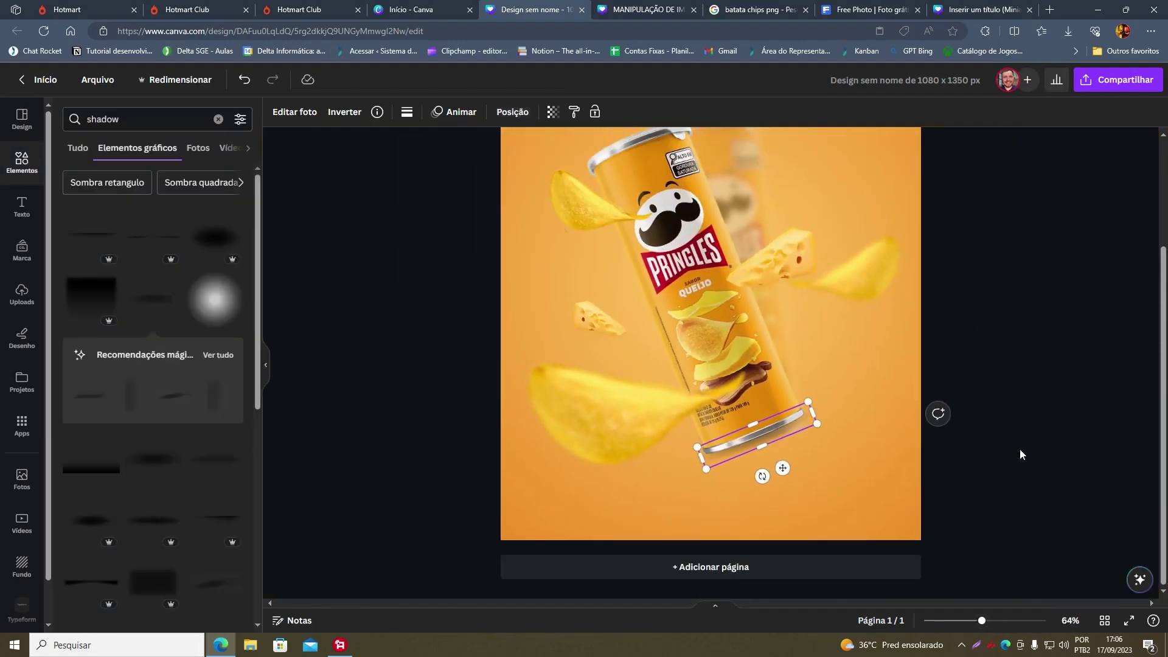
click(1019, 454)
scroll(870, 459, up, 2)
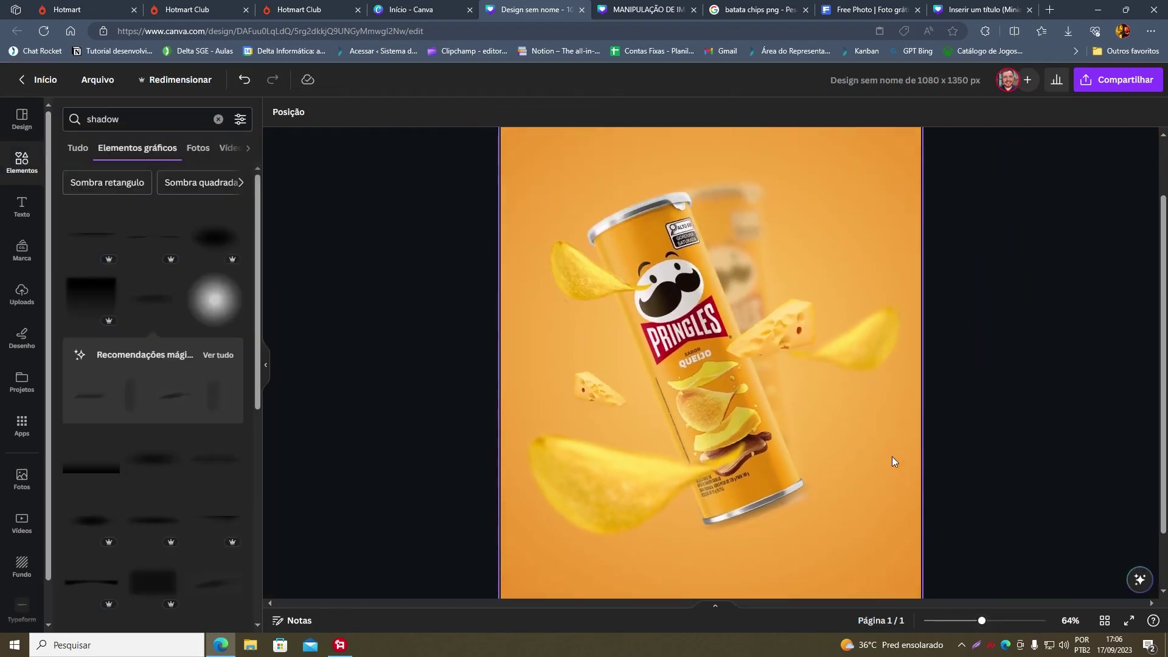
scroll(821, 541, down, 2)
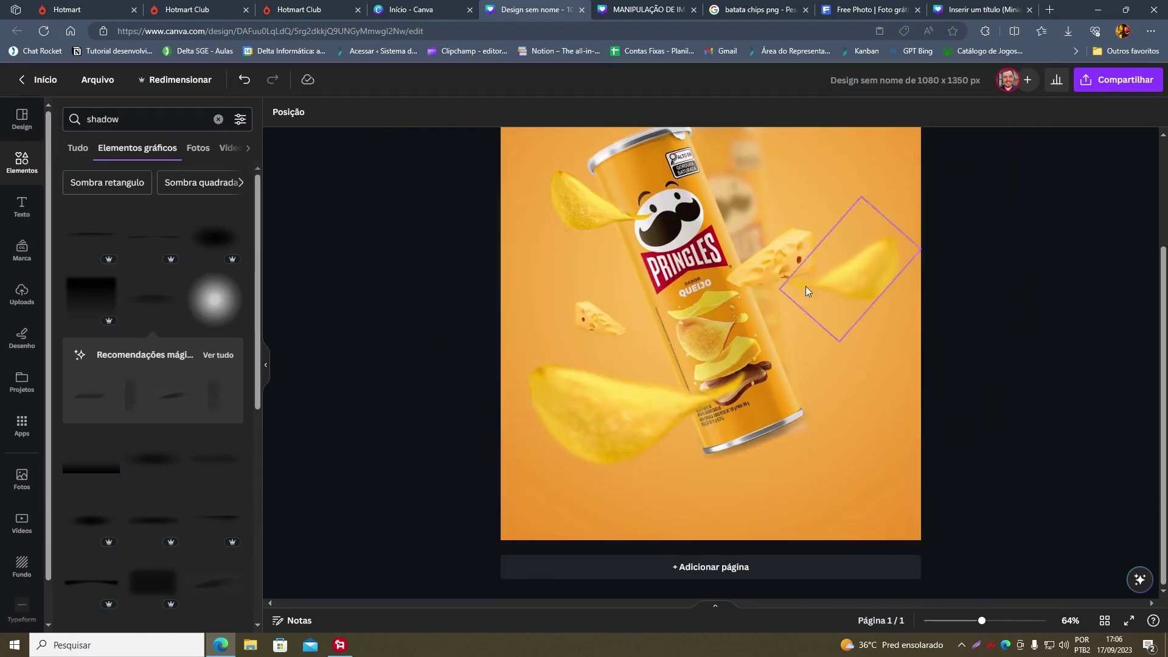
scroll(972, 405, up, 2)
scroll(970, 444, down, 2)
scroll(948, 359, up, 2)
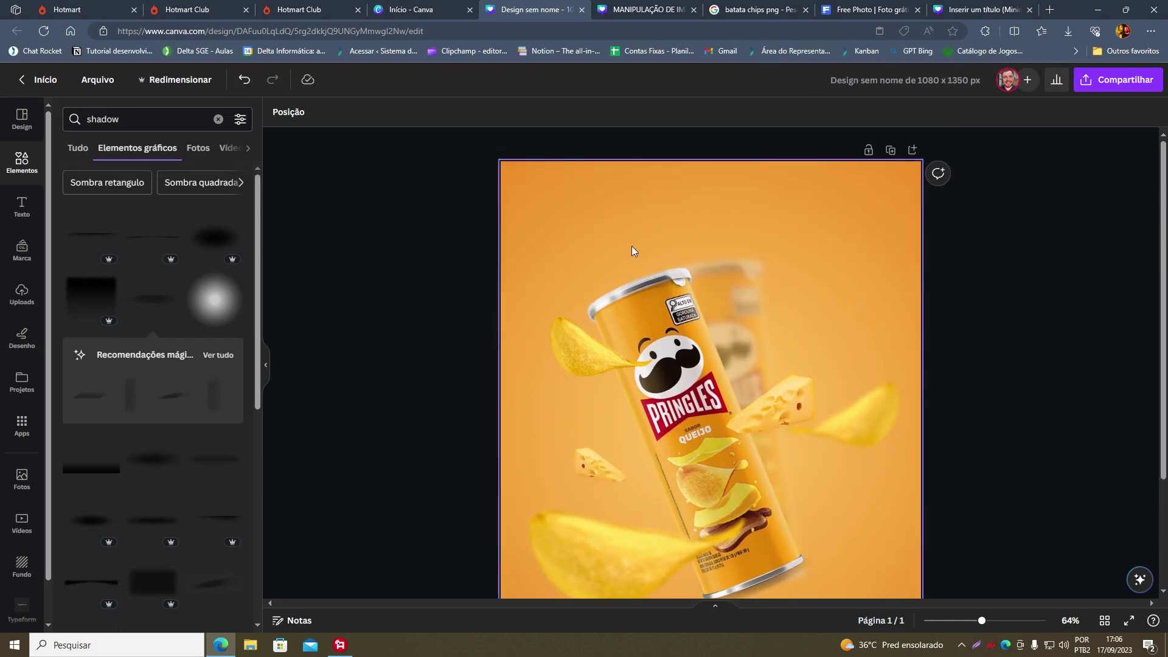
scroll(926, 372, down, 2)
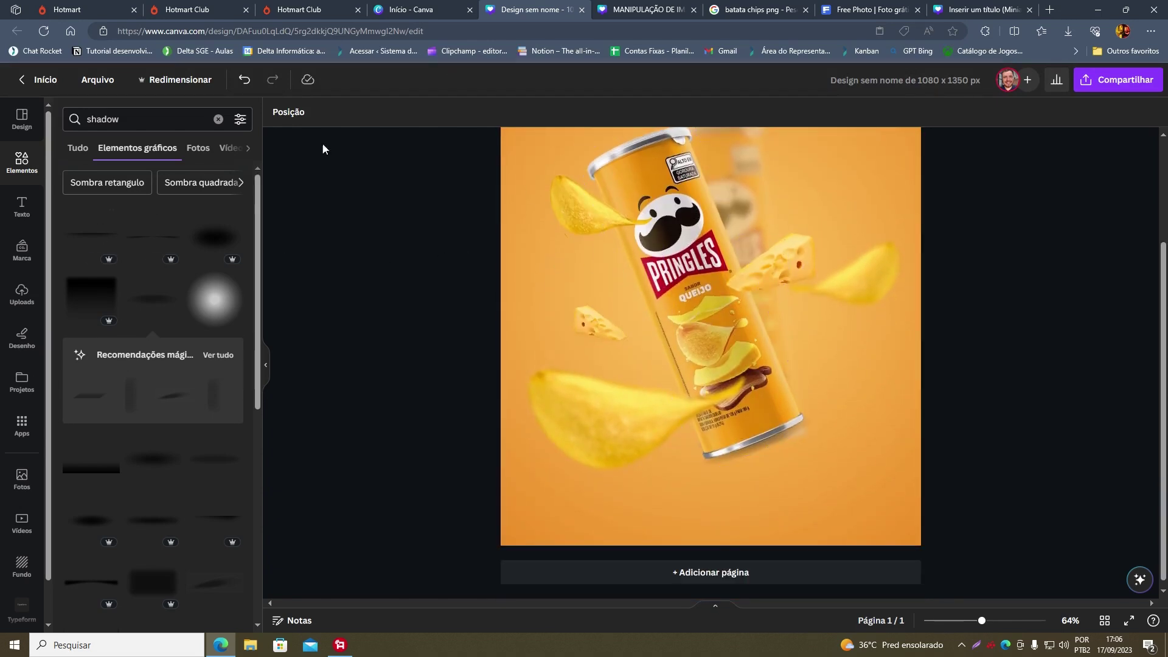
Check the yellow glow in the lower-right corner of the first page of the reference design MANIPULAÇÃO DE IMAGEM.
click(667, 6)
click(847, 416)
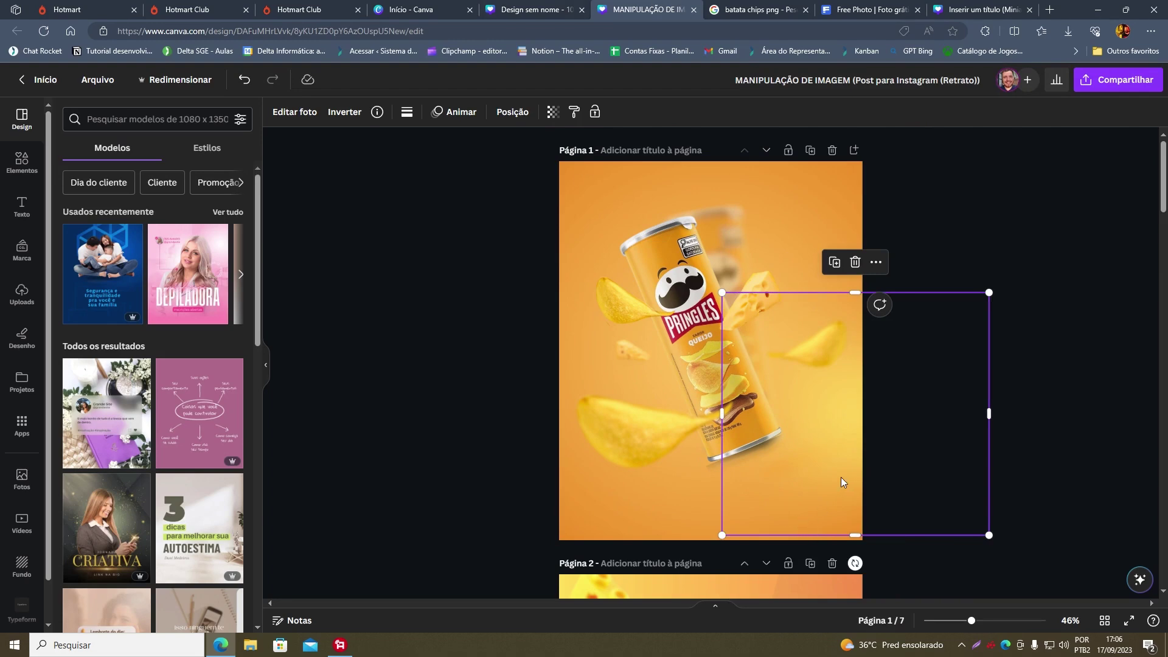
key(ctrl+shift+Tab)
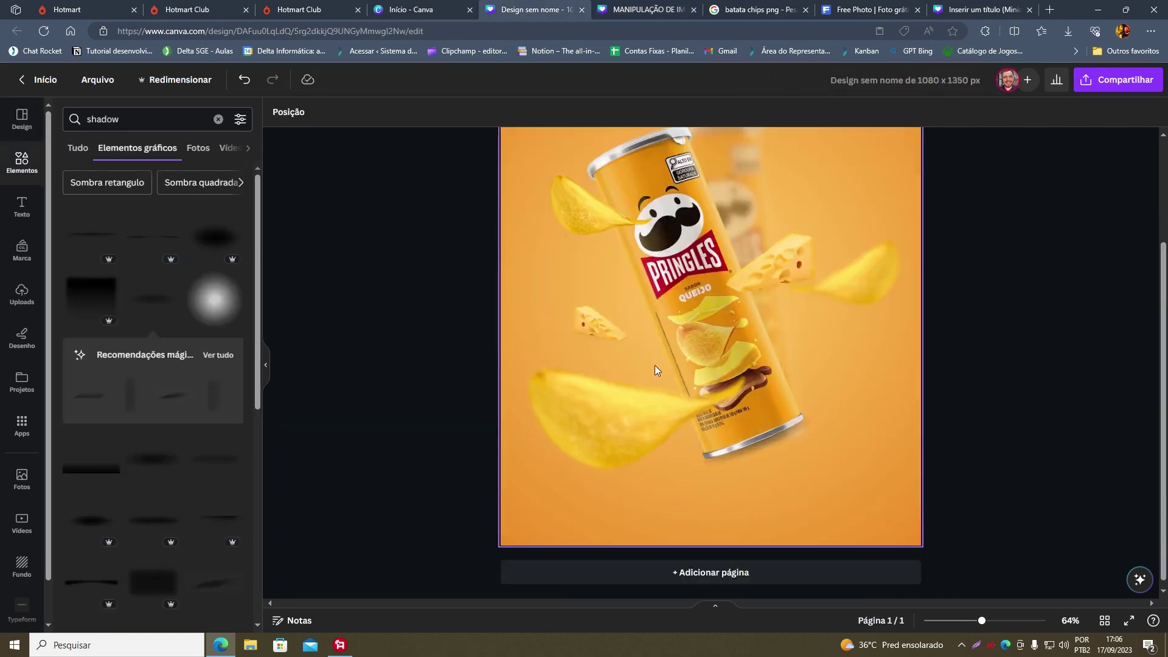
Search the graphic elements for "shadow yellow" and add the soft round pale-yellow glow to the page.
scroll(791, 456, up, 1)
drag(983, 624, 973, 628)
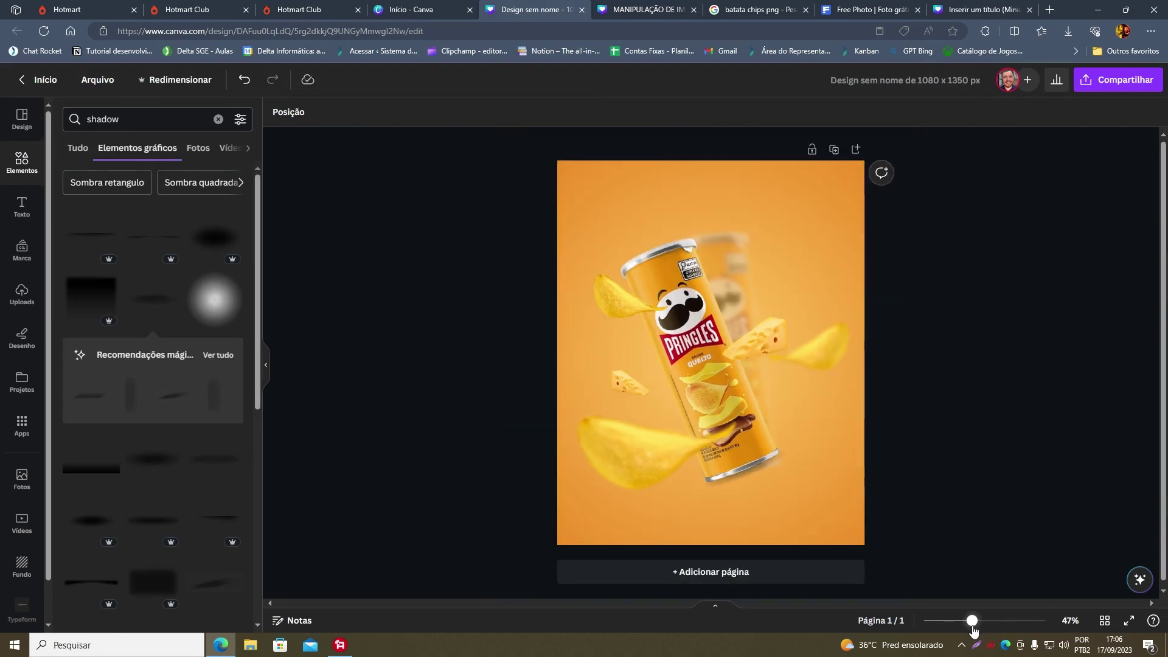
click(152, 115)
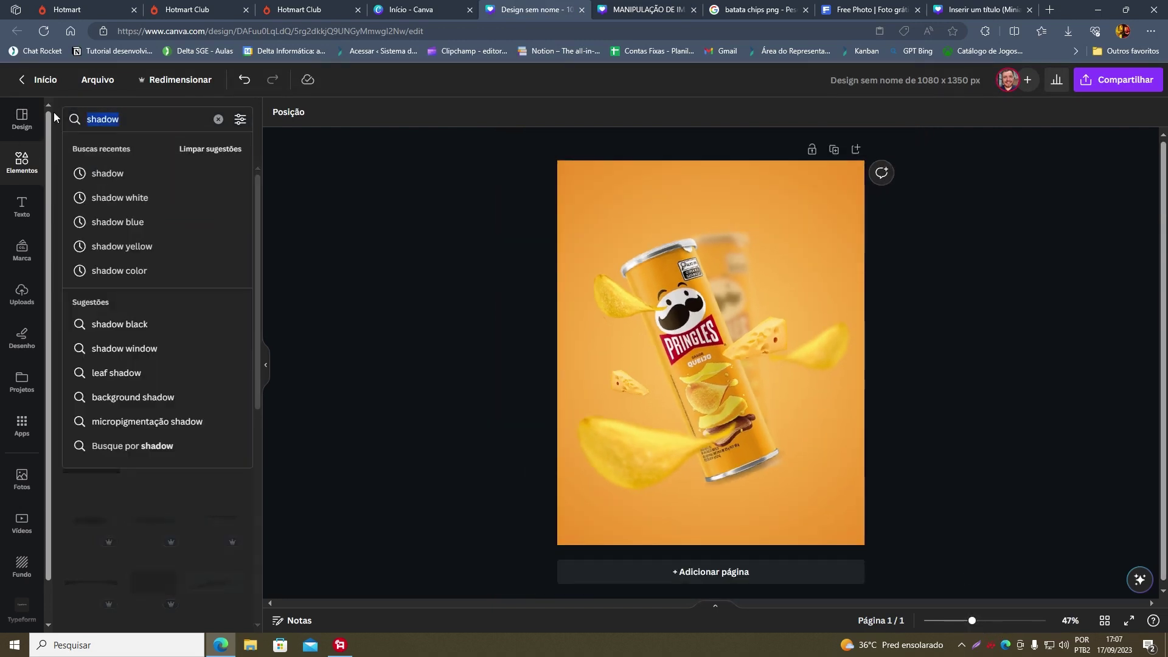
click(138, 116)
click(138, 116)
text(y)
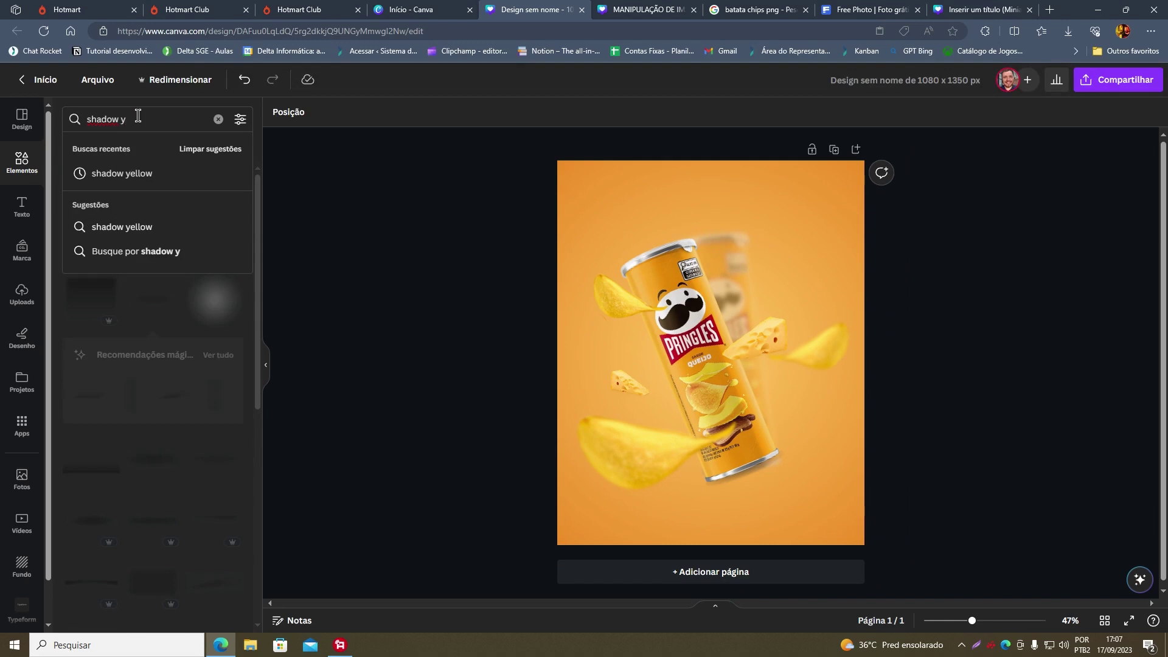
click(145, 173)
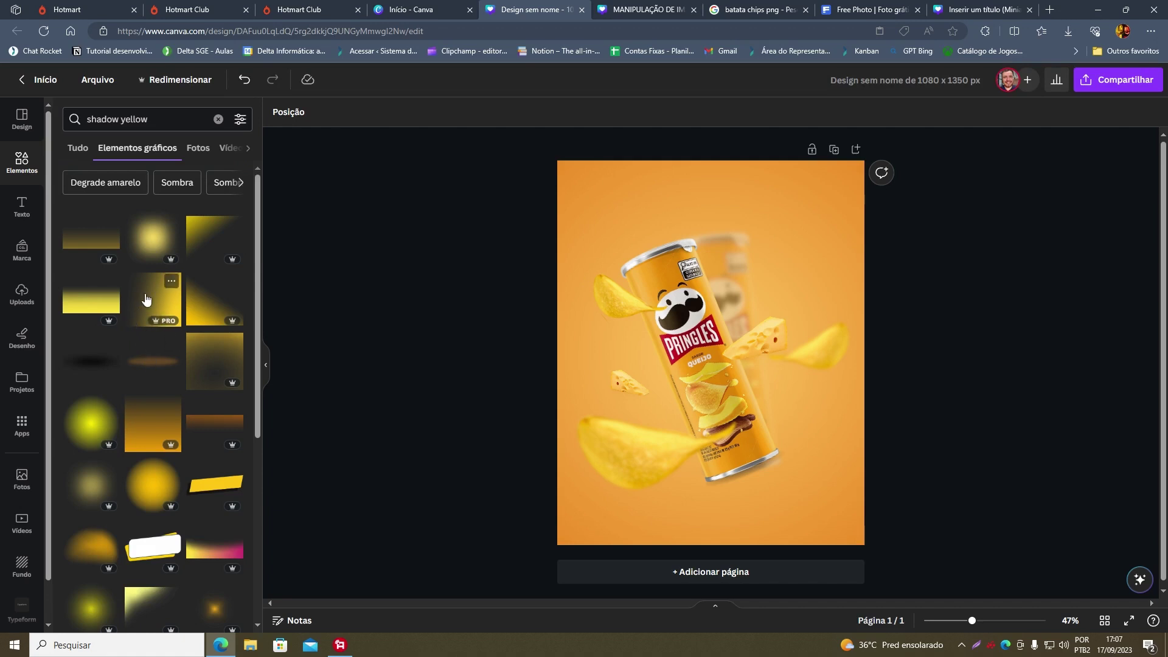
click(155, 244)
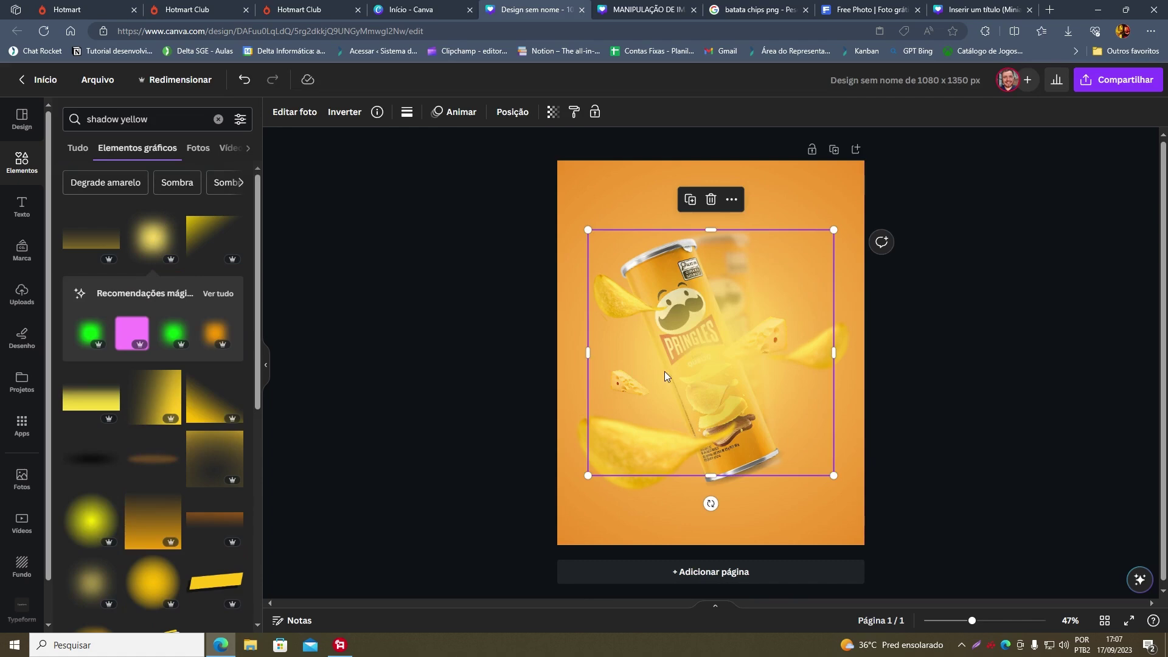
Place the yellow glow over the page's lower-right corner, partly beyond the edge, enlarging and widening it.
drag(685, 379, 843, 477)
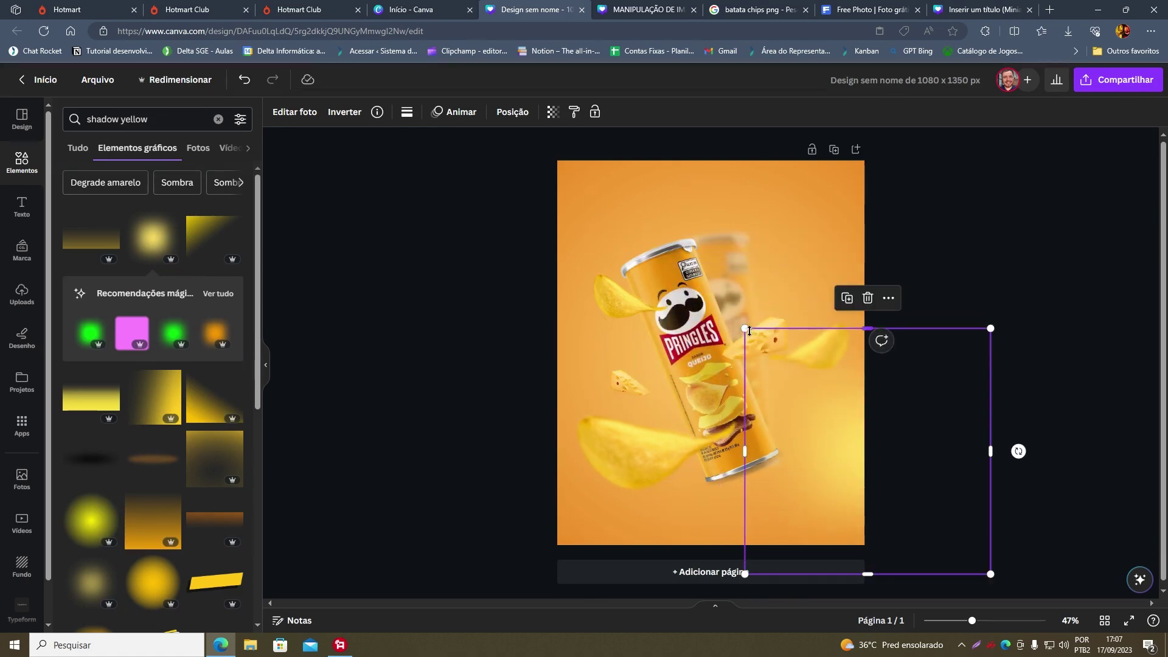
drag(749, 330, 662, 198)
drag(830, 400, 855, 448)
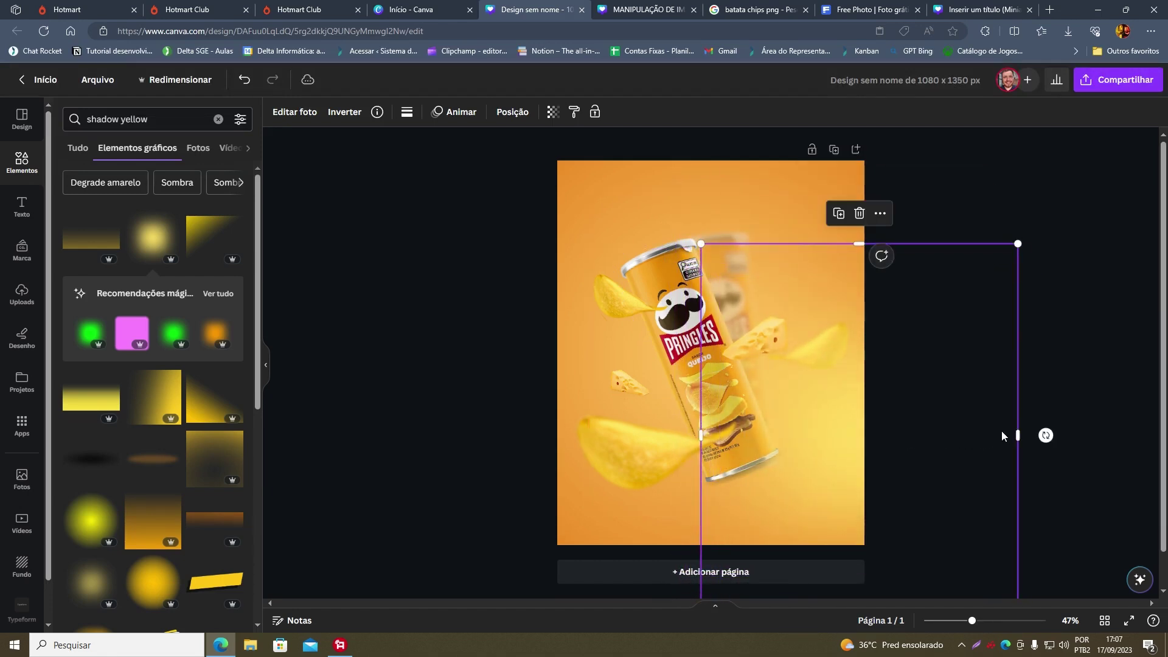
drag(1018, 436, 1066, 436)
mouse_move(812, 450)
mouse_down()
mouse_move(868, 448)
mouse_move(839, 452)
mouse_move(826, 439)
mouse_up()
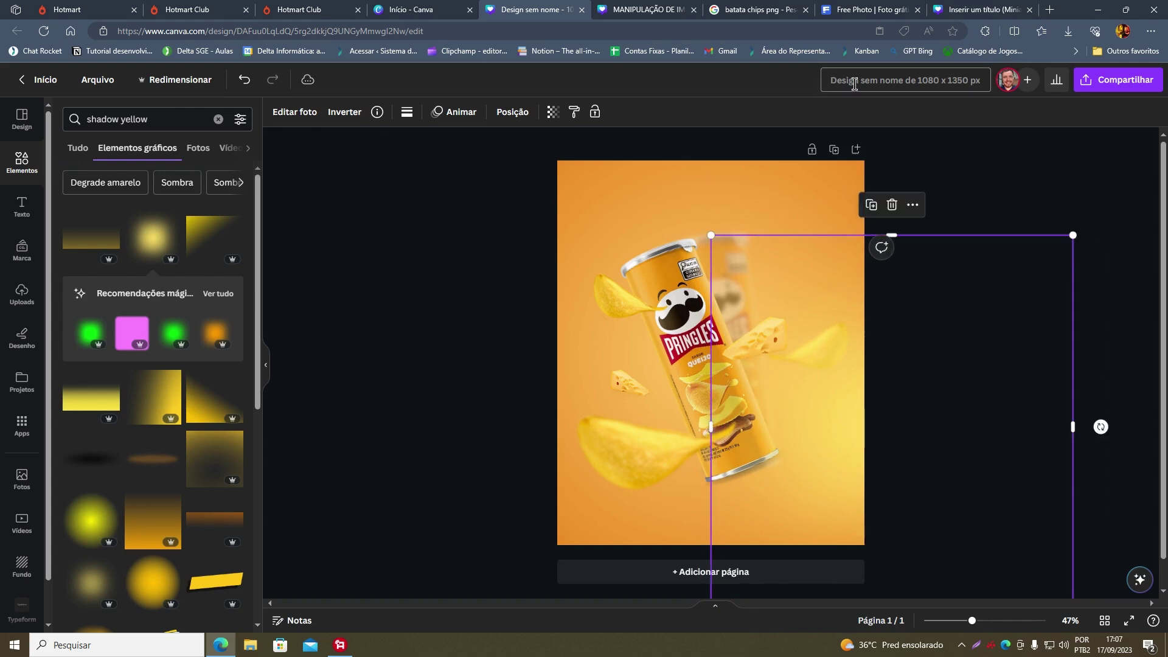
Set the yellow glow's transparency to 64, shift it slightly inward and widen it a little further.
click(553, 112)
drag(549, 162, 512, 161)
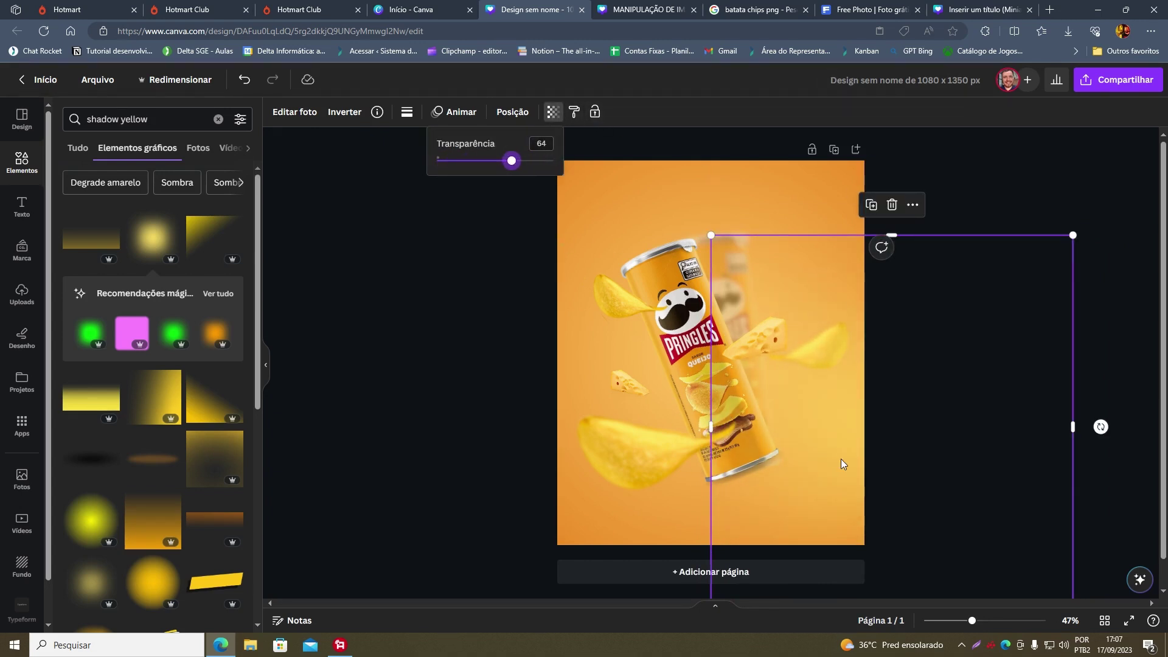
drag(839, 464, 827, 463)
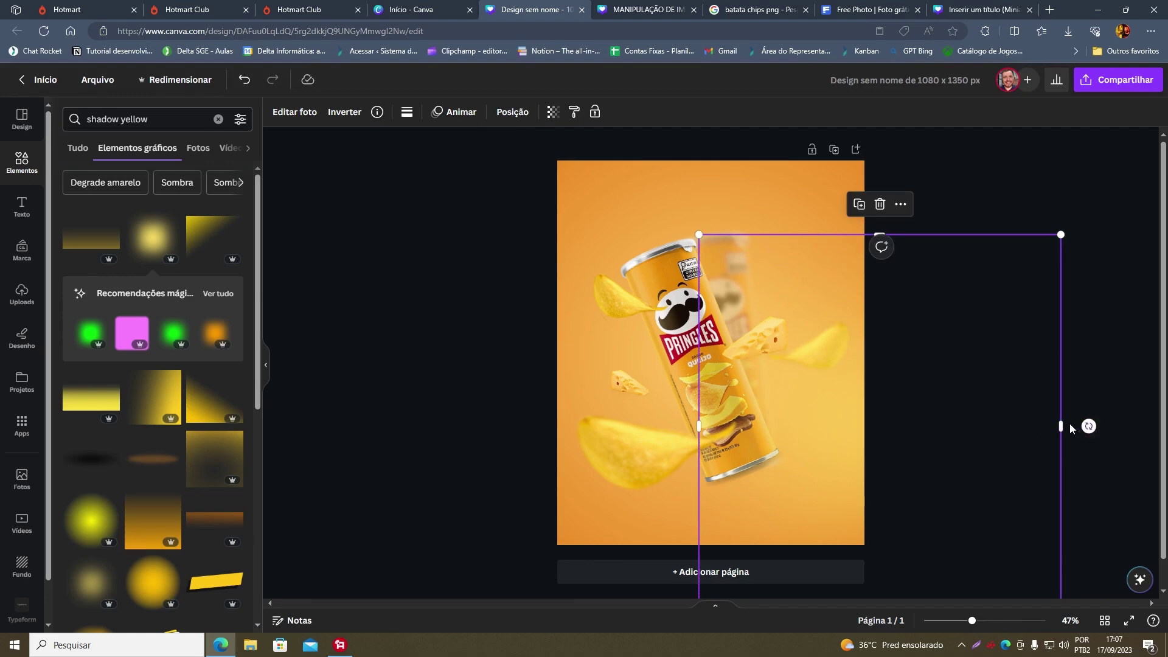
drag(1068, 432, 1103, 432)
Duplicate the yellow glow and place the copy over the page's upper-left corner, partly beyond the edges.
drag(824, 461, 577, 237)
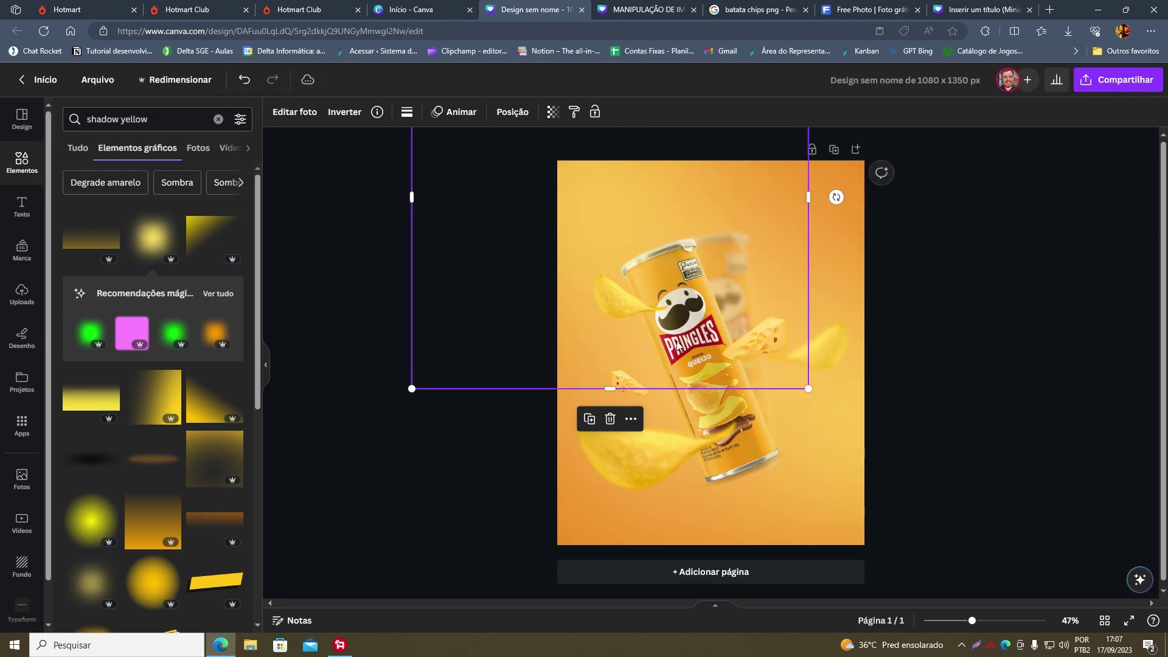
click(1035, 377)
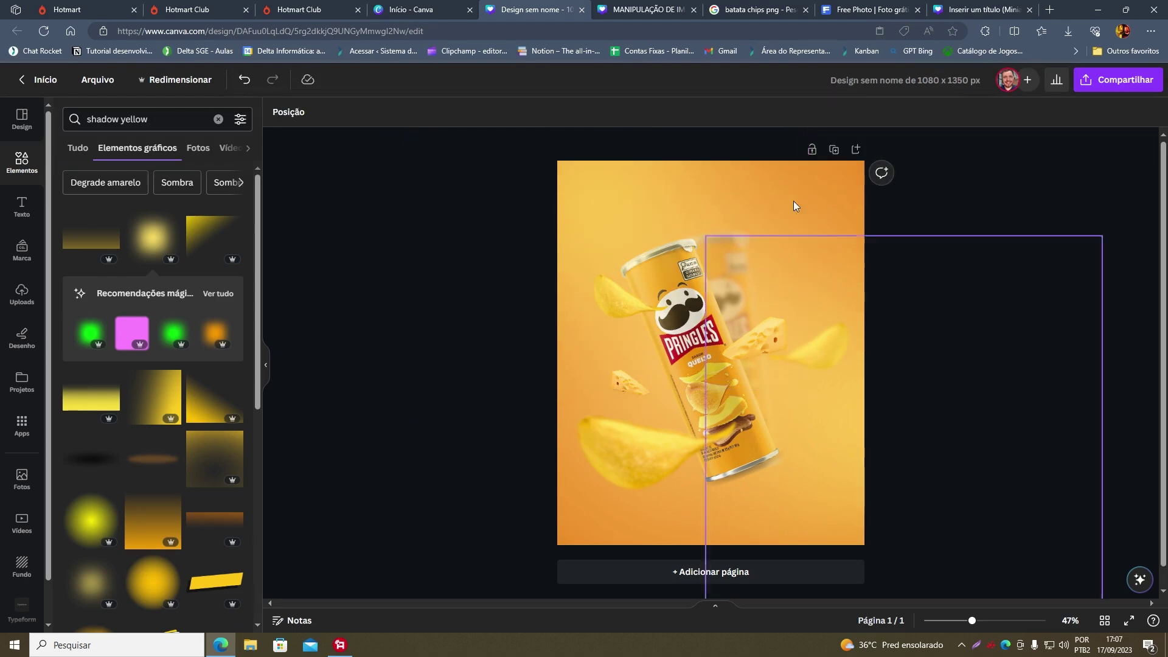
Compare the lighting and the can's placement with the first page of the reference design.
click(649, 8)
click(1038, 338)
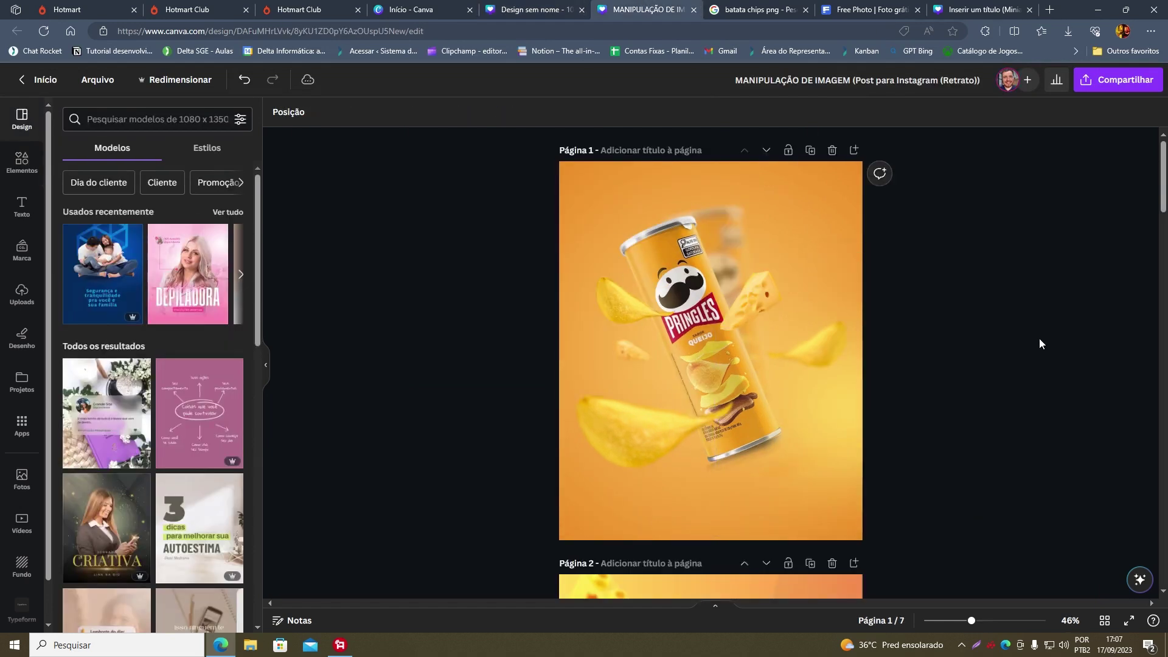
click(520, 6)
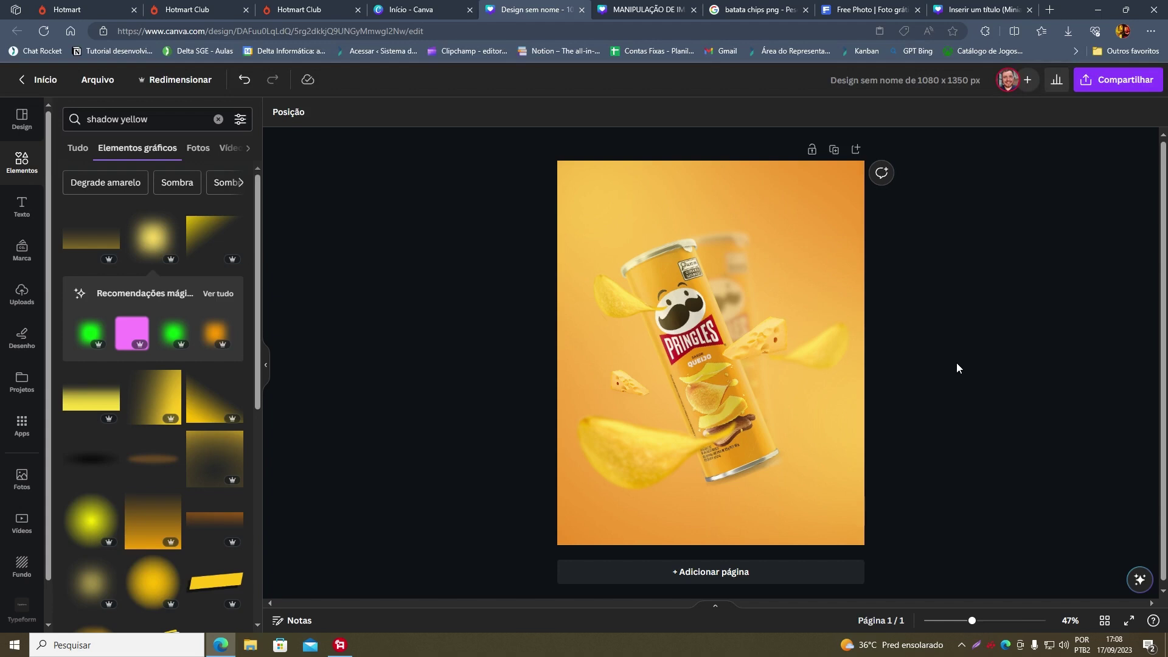
click(698, 392)
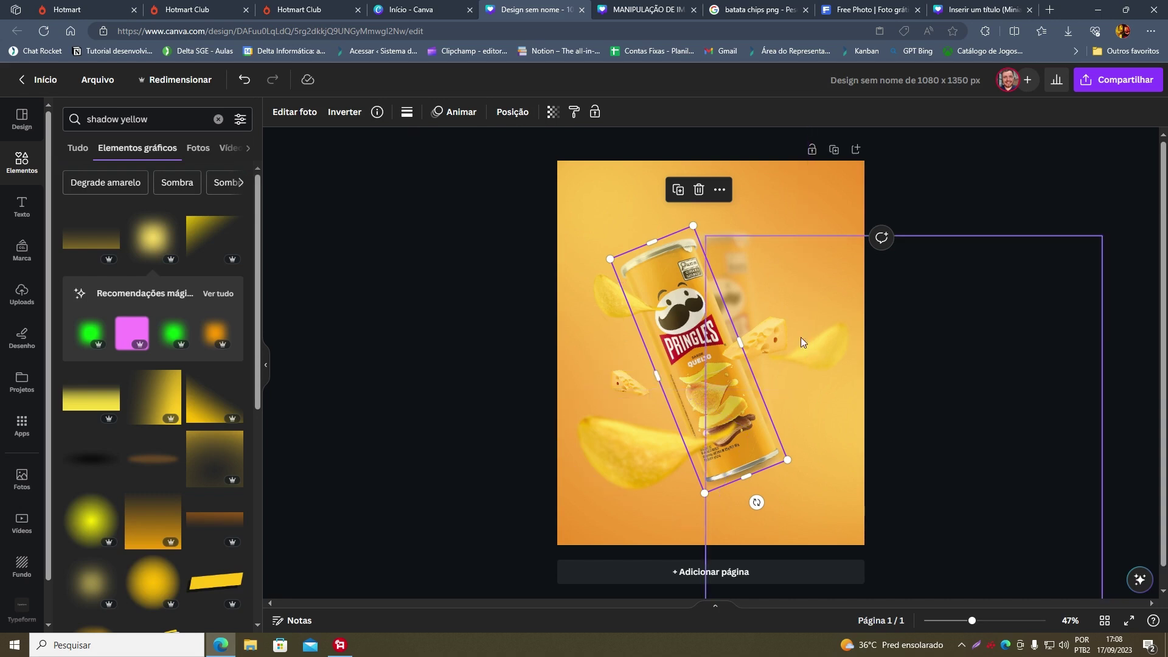
click(904, 390)
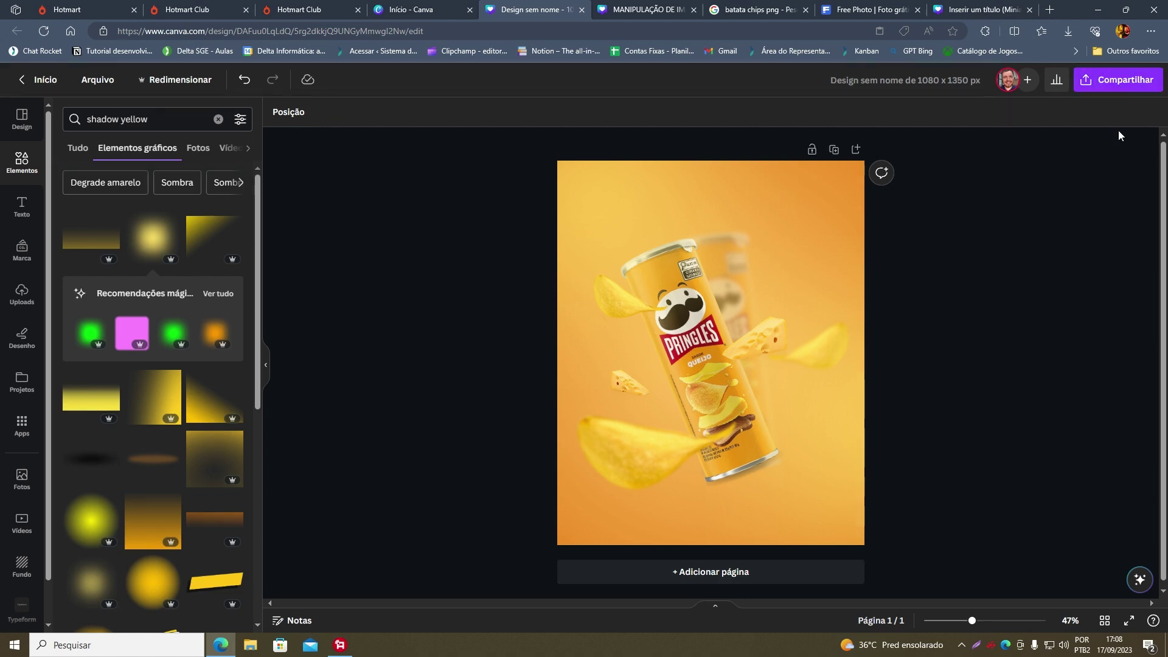
Download the design as a PNG at size 1 (1080 × 1350 px) and open the downloaded image in a maximized viewer.
click(1110, 87)
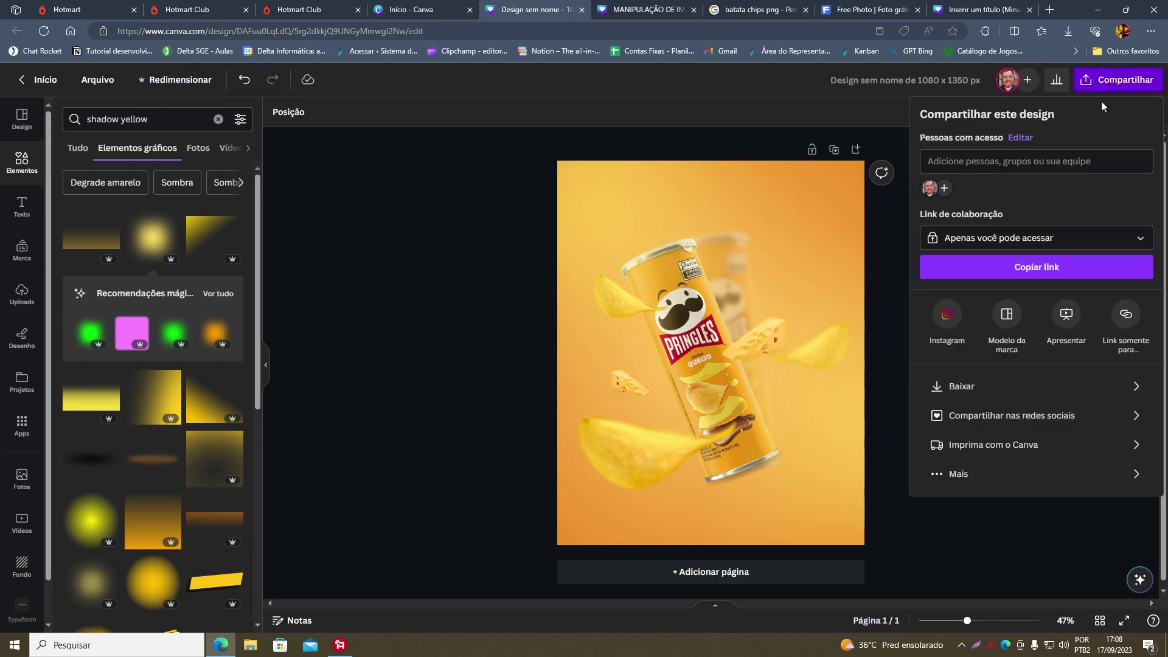
click(1013, 385)
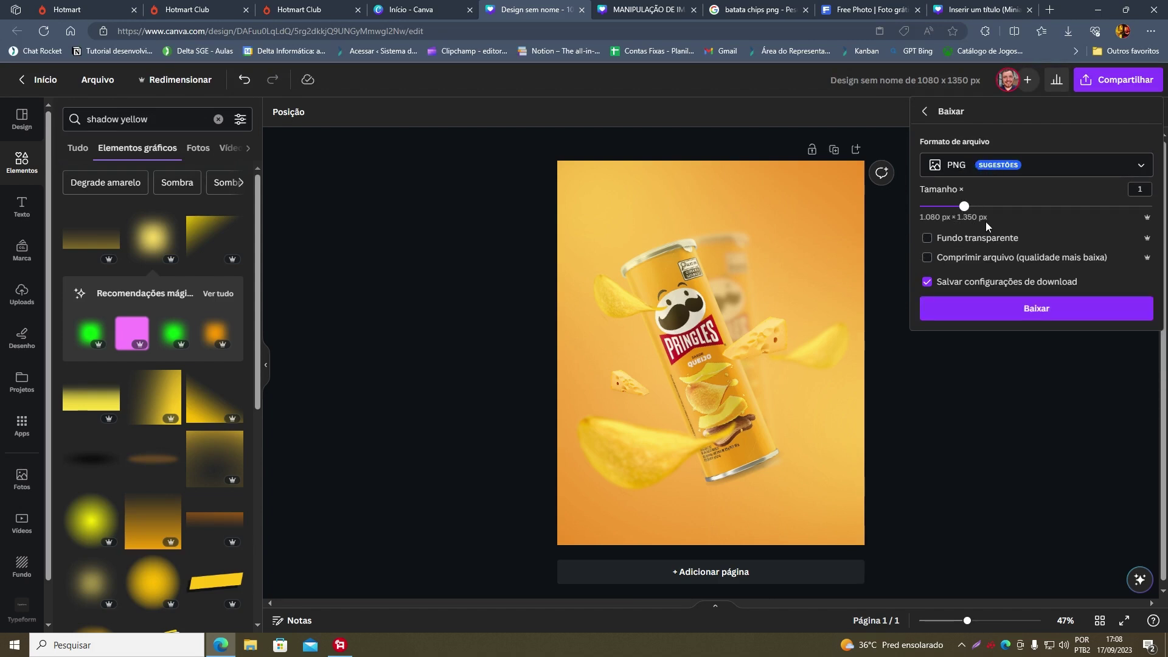
click(1042, 317)
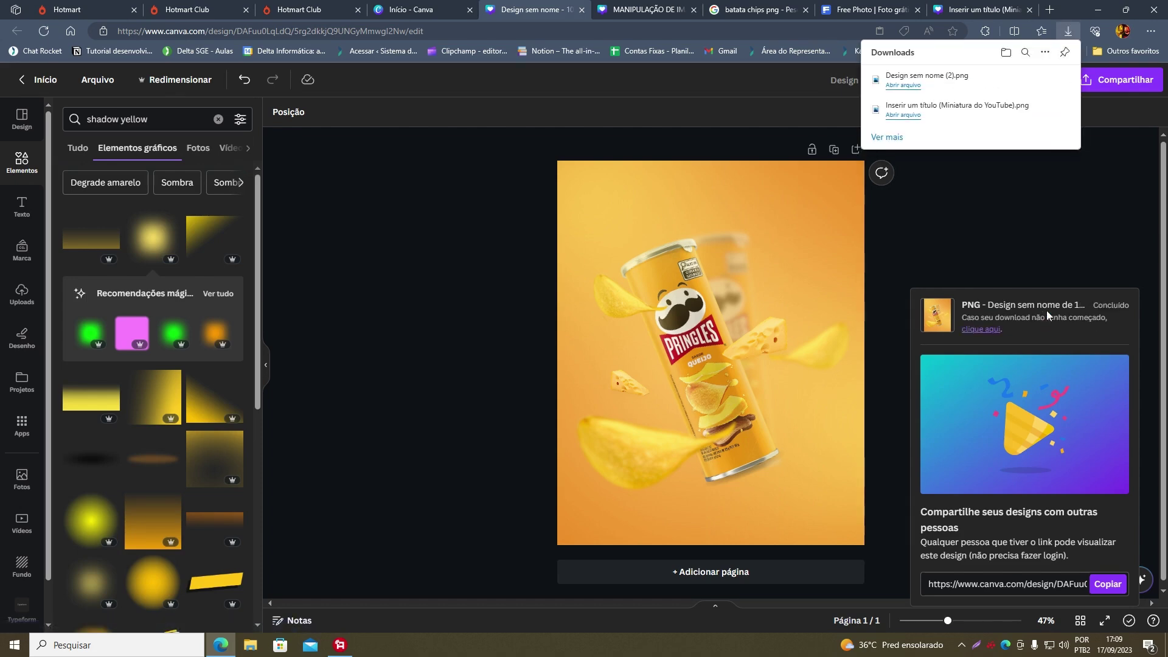
click(903, 85)
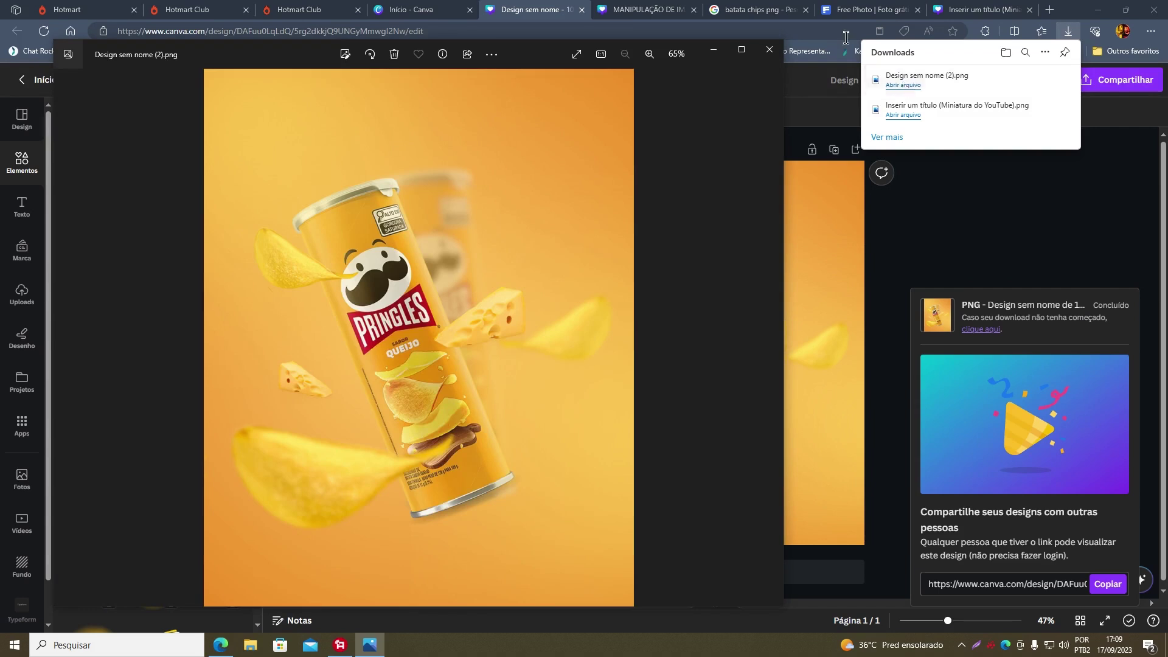
click(744, 51)
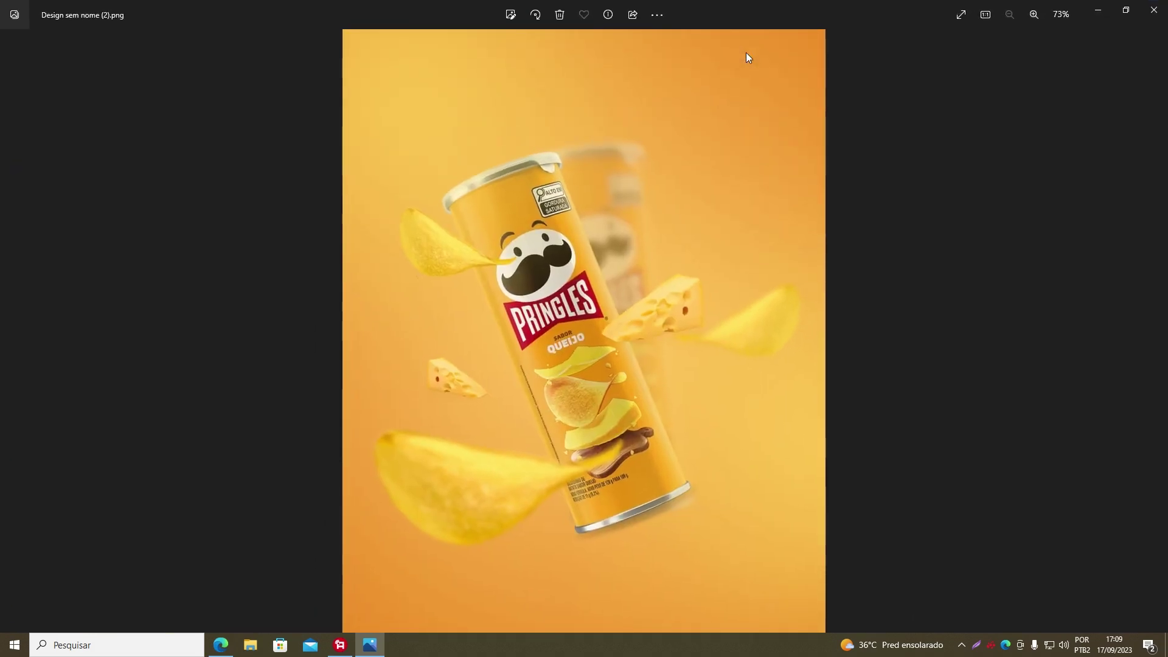